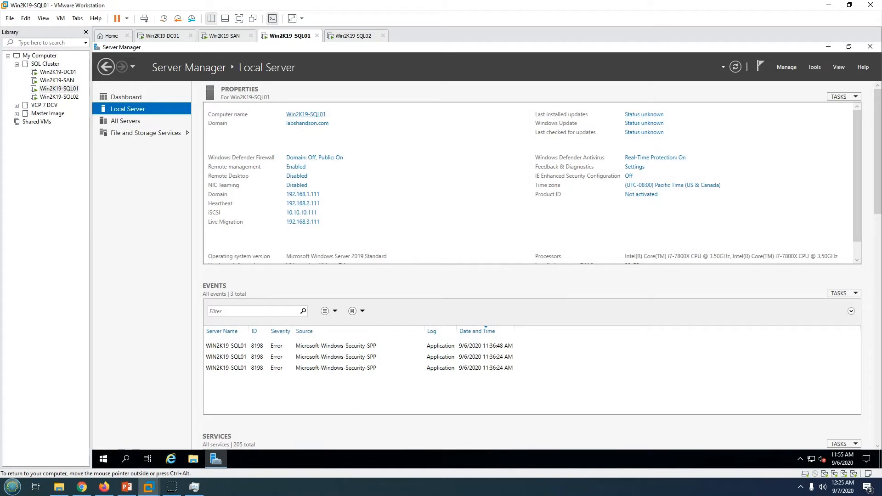
Check the computer name, domain and network addresses in the Local Server properties of Win2K19-SQL01 and Win2K19-SQL02
left_click(305, 114)
left_click(370, 144)
left_click(353, 36)
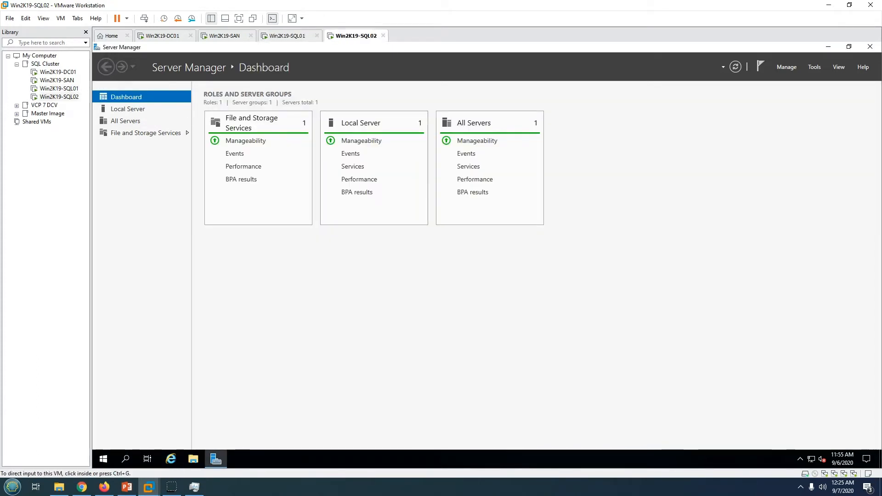
left_click(128, 109)
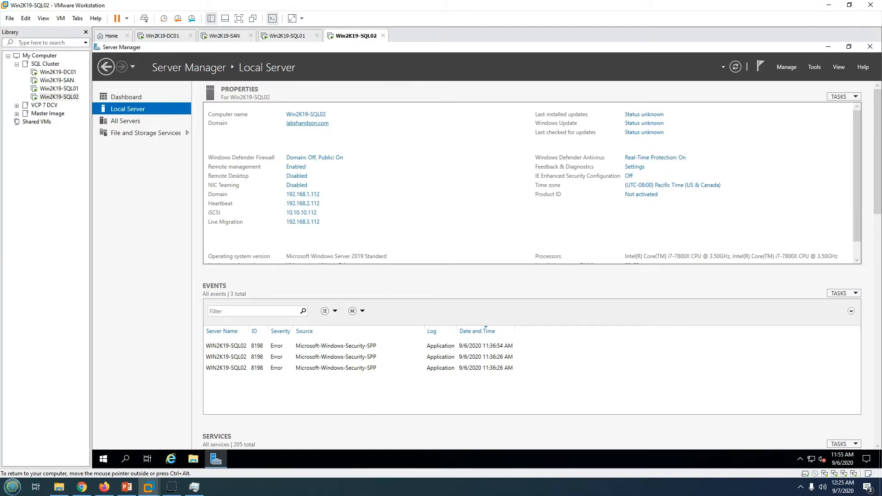
Examine the OSDisk (C:) drive of Win2K19-SQL01 in File Explorer
left_click(288, 35)
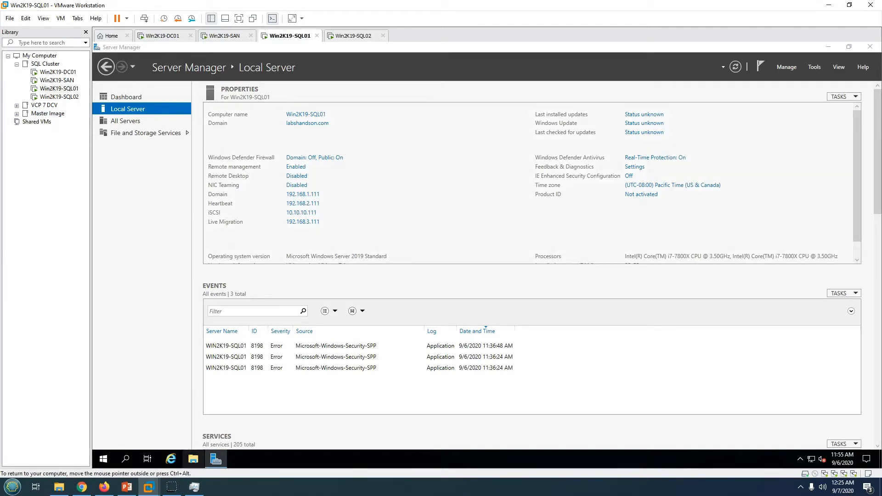
key("super+e")
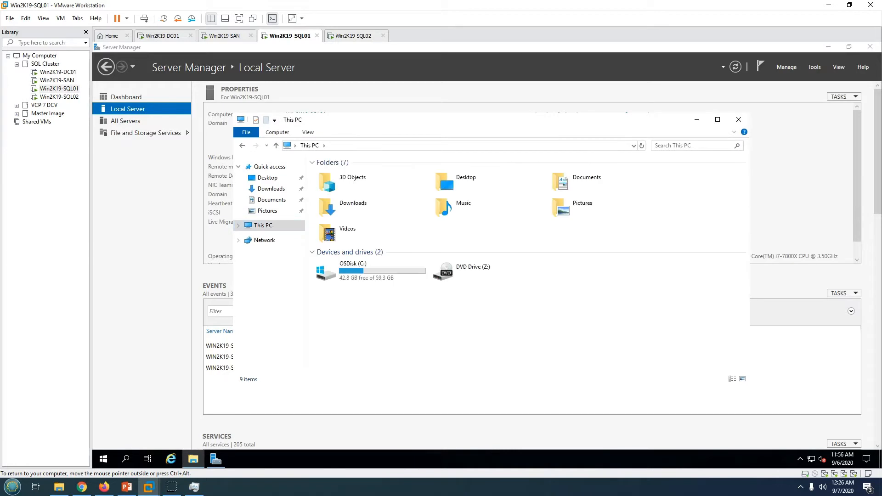
left_click(370, 271)
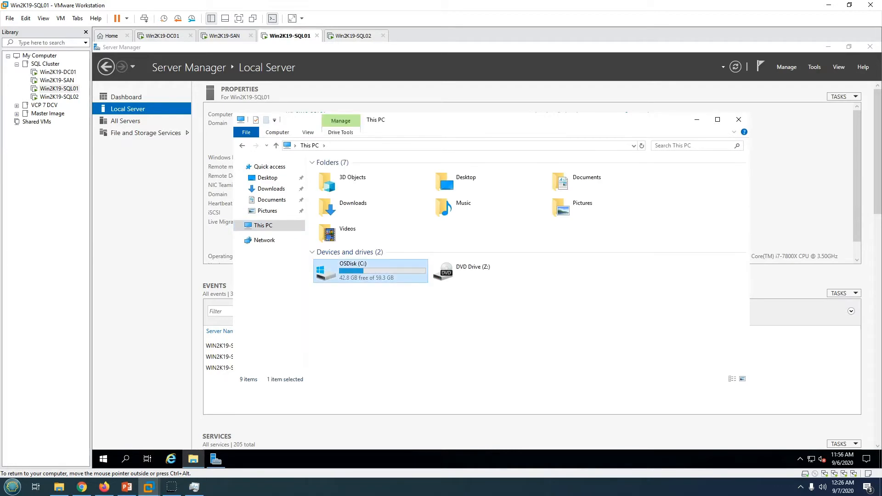
Examine the OSDisk (C:) drive of Win2K19-SQL02 under This PC and compare it with the one on Win2K19-SQL01
left_click(353, 35)
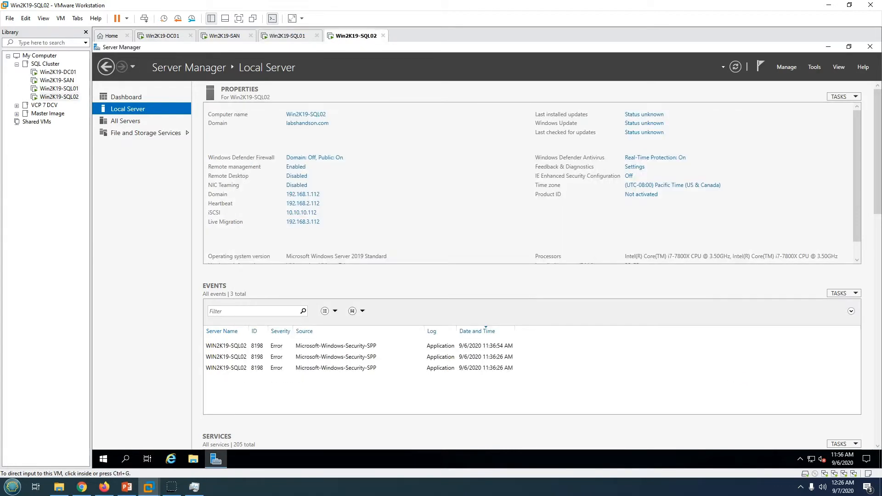
left_click(193, 459)
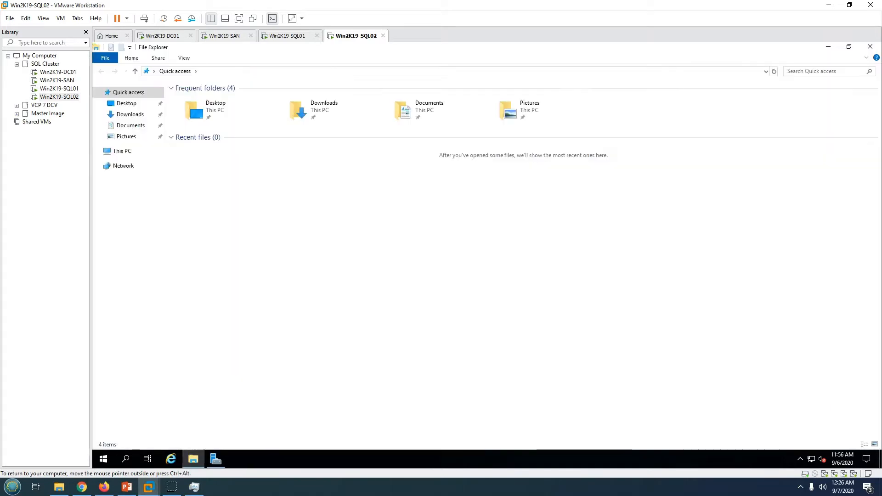
left_click(123, 151)
double_click(321, 47)
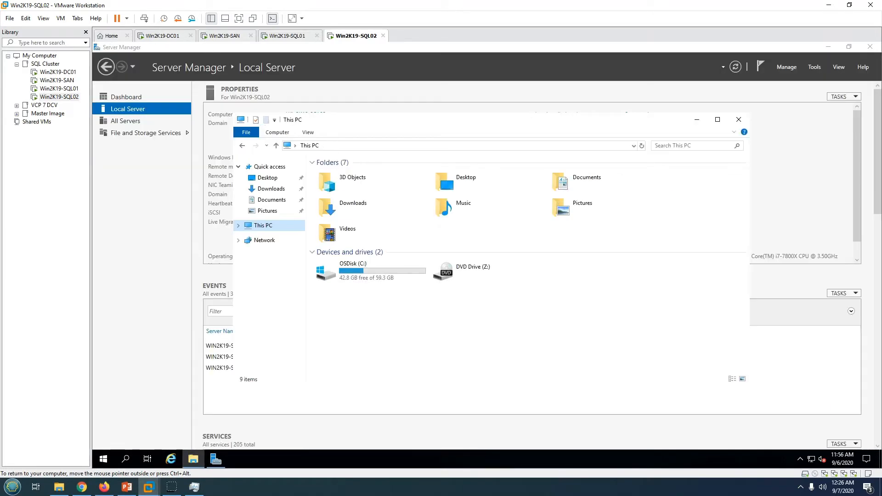
left_click(370, 271)
left_click(287, 36)
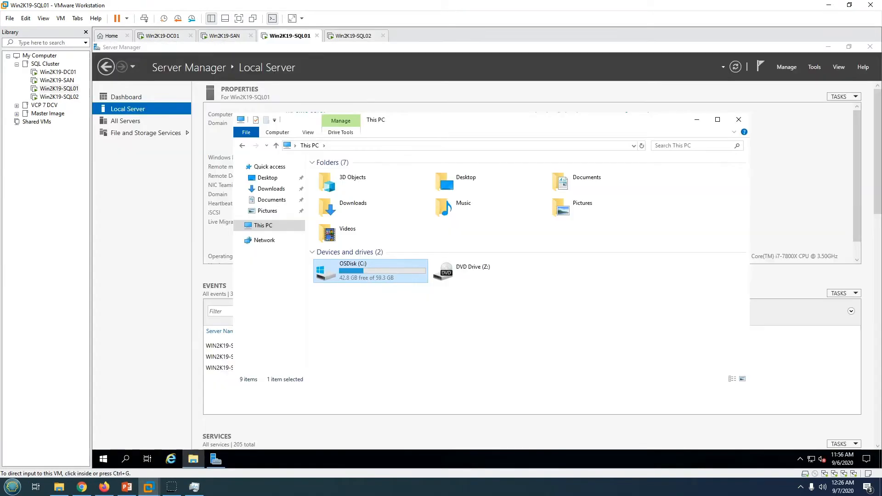
left_click(353, 35)
Compare the demo environment slide in PowerPoint with the memory and processor properties of Win2K19-SQL02
left_click(127, 487)
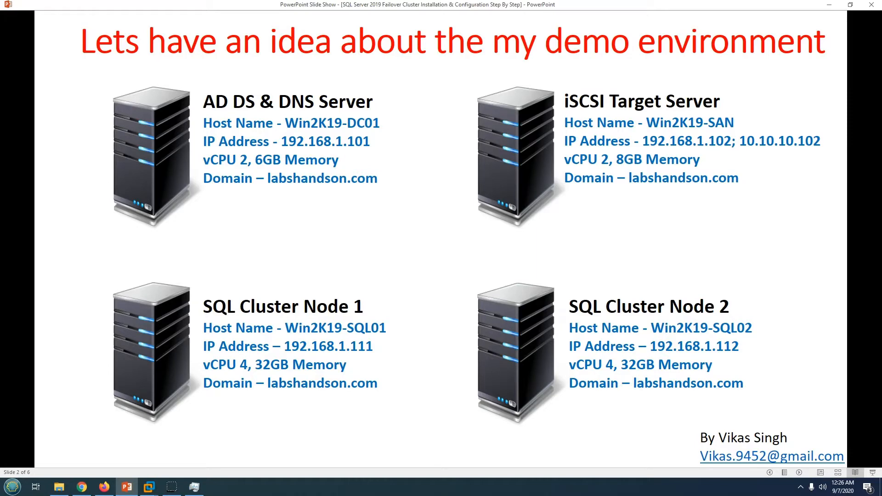
key("alt+Tab")
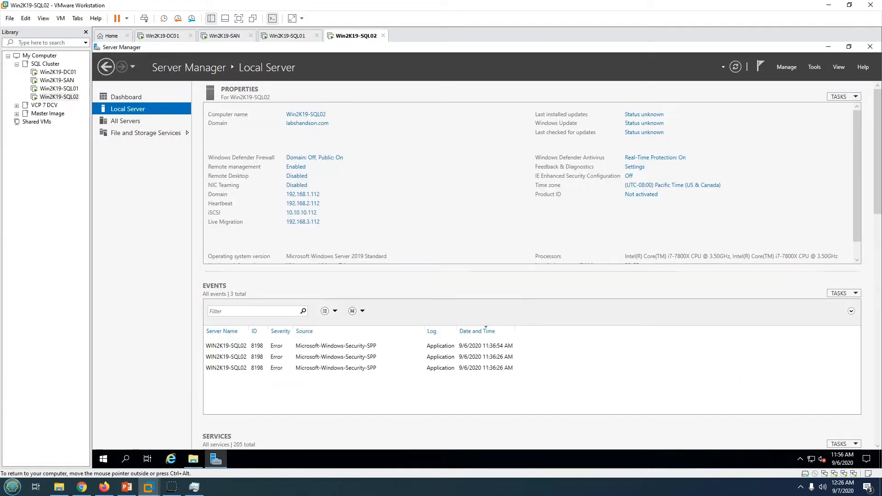
scroll(532, 182, "down", 1)
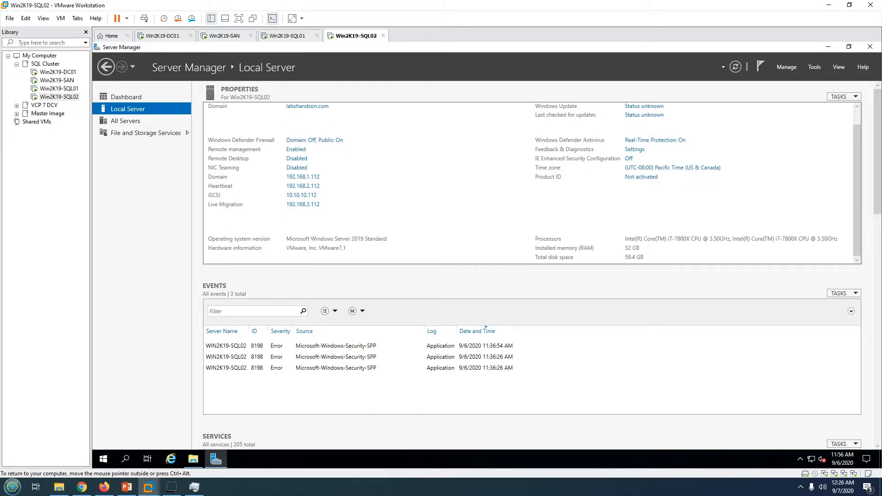
scroll(532, 182, "up", 1)
Return Server Manager to the Dashboard on Win2K19-SQL02, Win2K19-SQL01, Win2K19-SAN and Win2K19-DC01
left_click(126, 97)
left_click(287, 36)
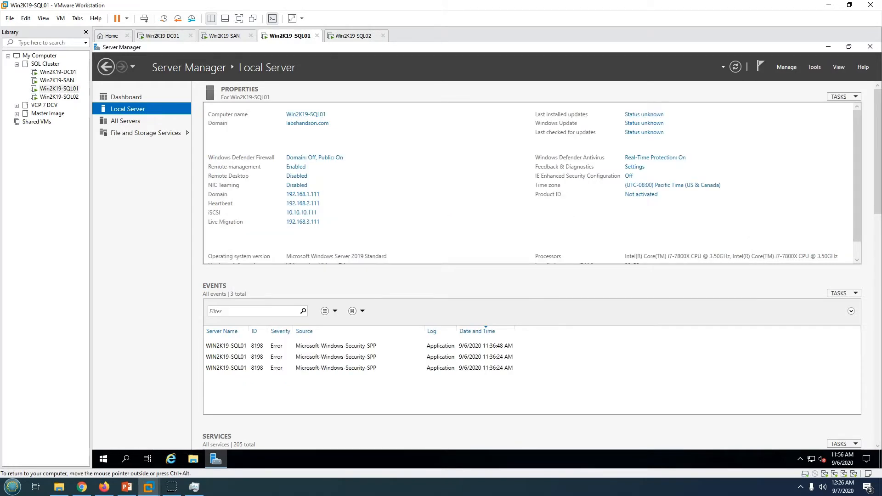
left_click(125, 97)
left_click(224, 36)
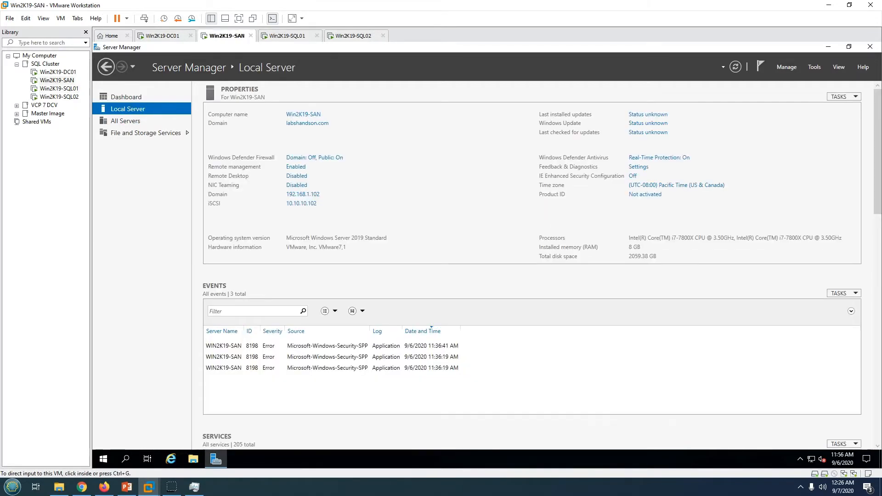
left_click(126, 97)
left_click(163, 36)
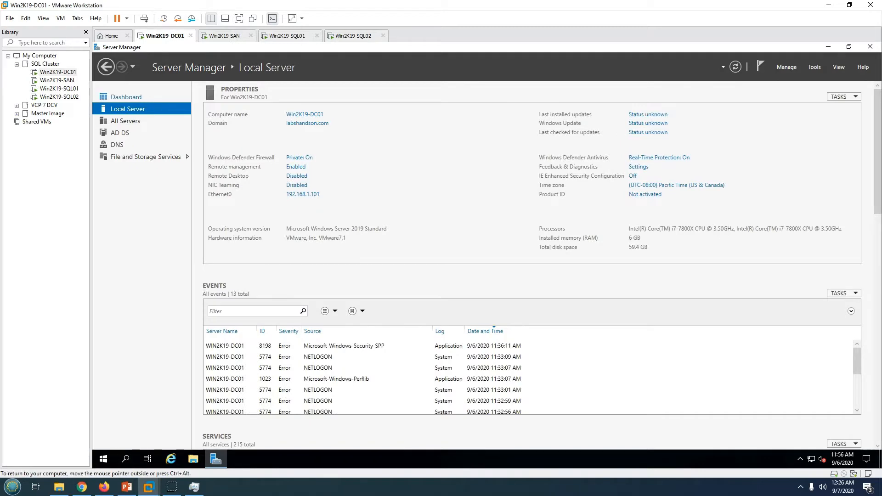
left_click(126, 97)
Switch to the PowerPoint slide show and review the demo environment and IP Address Configuration for Cluster Nodes slides
left_click(127, 486)
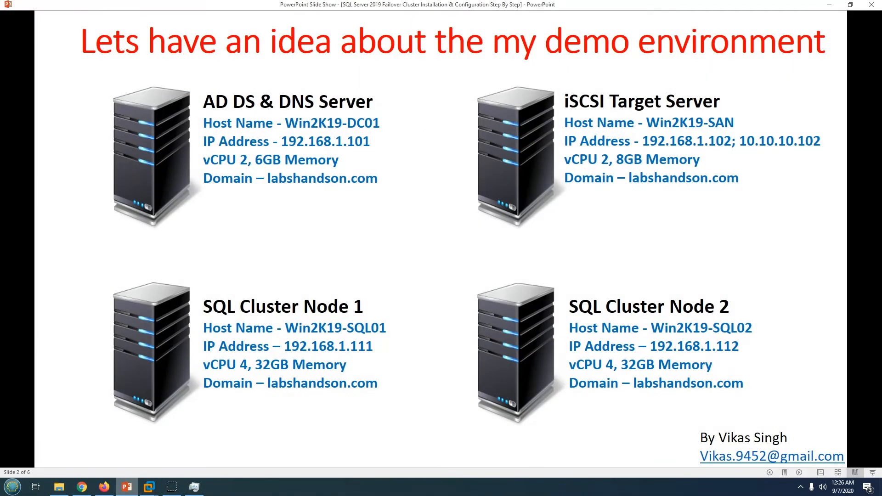
key("Right")
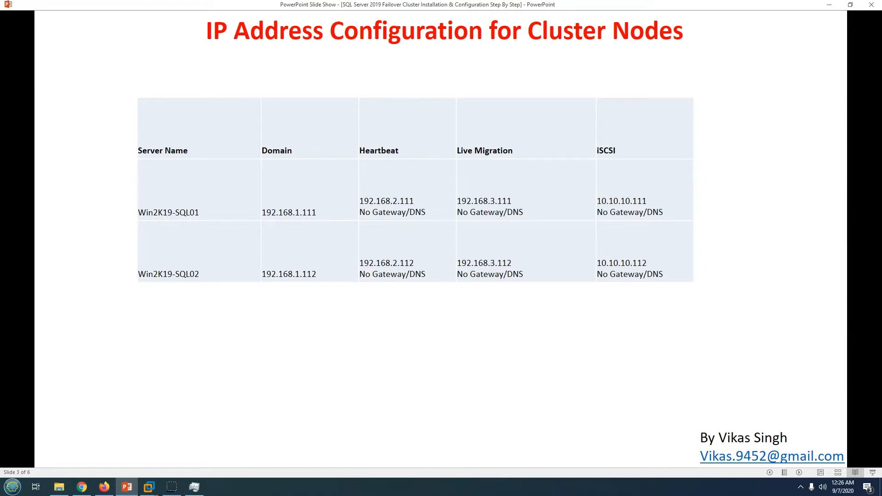
key("Left")
key("Left")
key("Right")
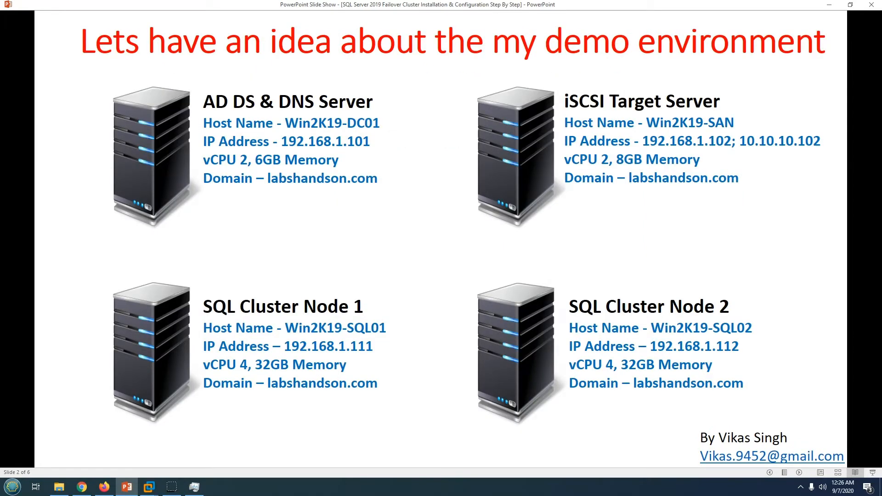
key("Right")
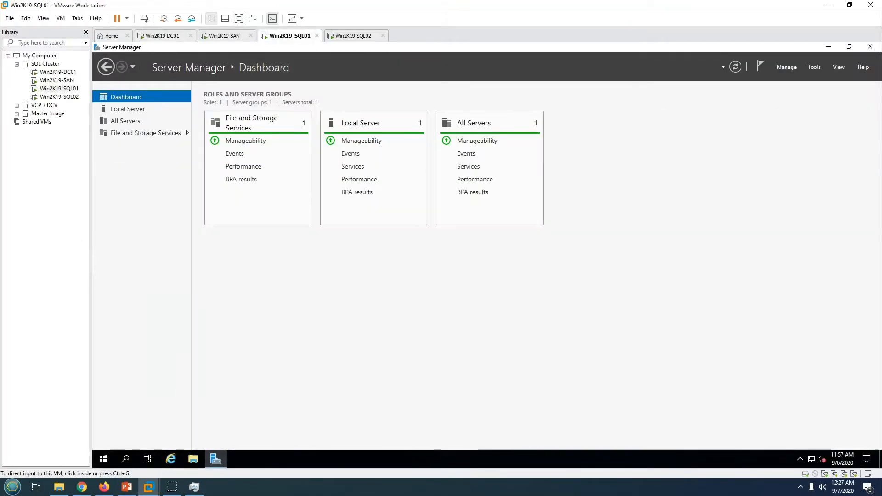
Open the network connection details of the Domain adapter on Win2K19-SQL01
left_click(127, 109)
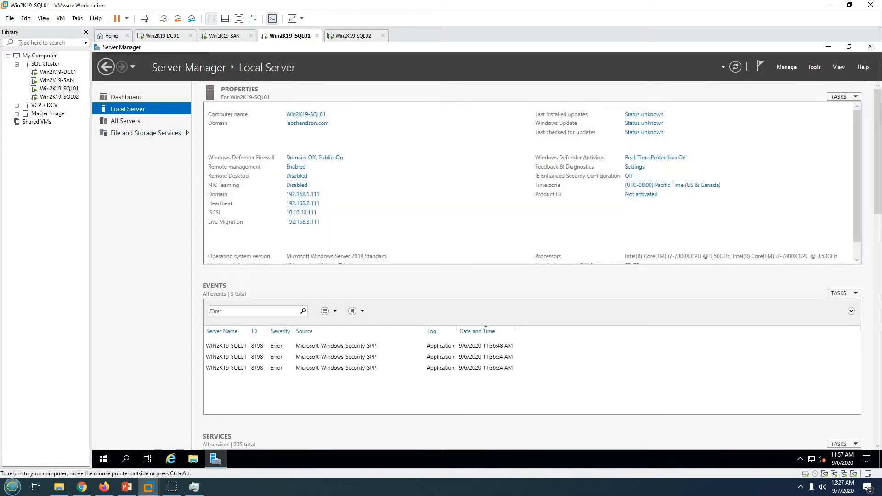
left_click(303, 194)
left_click(297, 172)
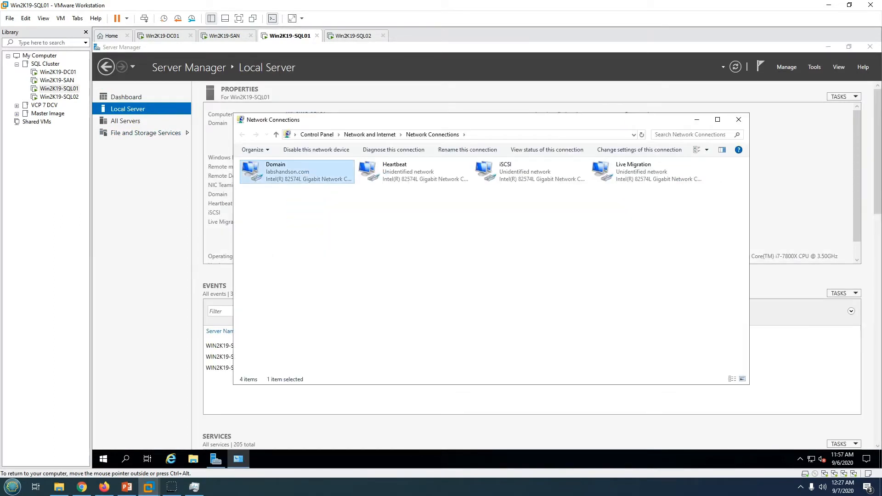
double_click(301, 172)
left_click(437, 244)
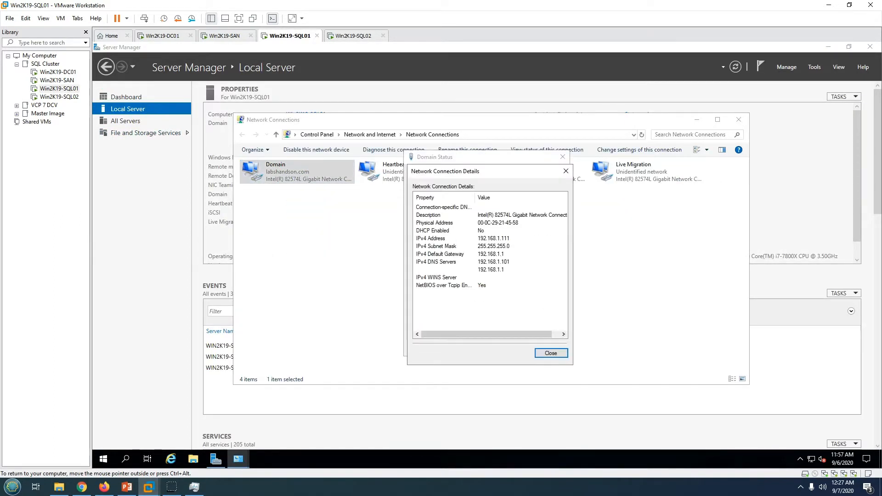
Check the Domain adapter's IPv4 address, subnet mask, default gateway and DNS servers, and close its status windows
left_click(445, 238)
key("Down")
key("Down")
key("Down")
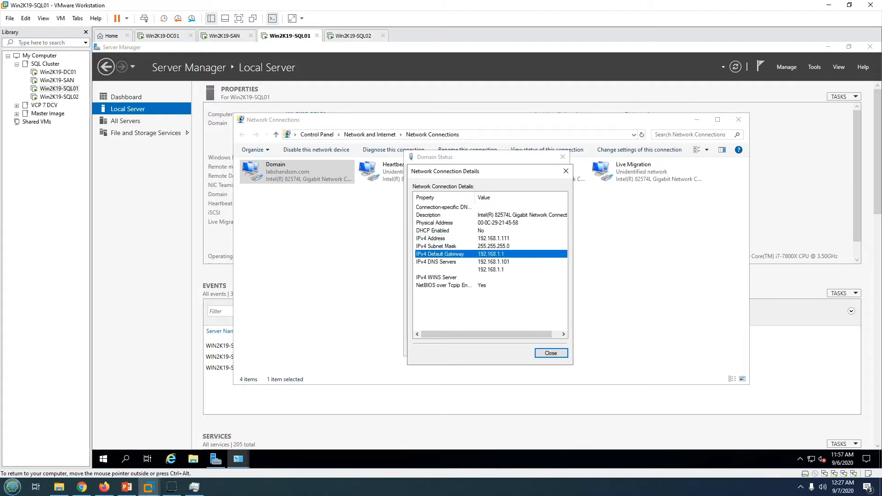
left_click(490, 270)
left_click(550, 353)
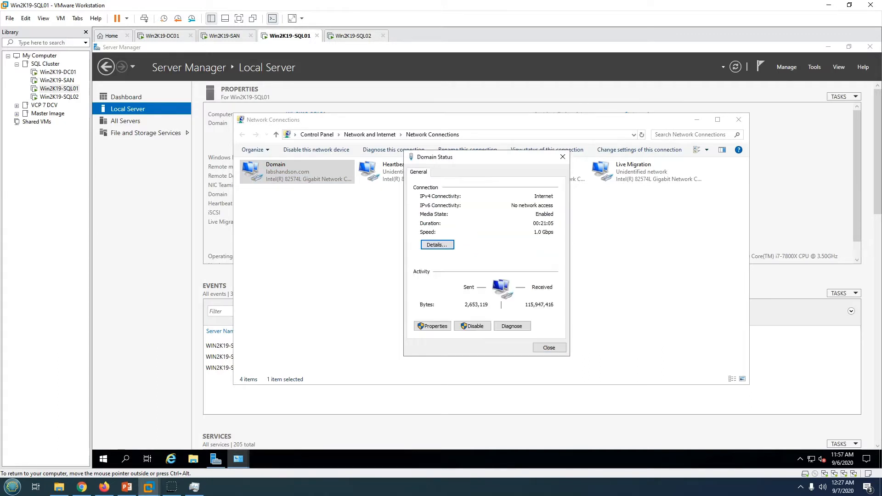
left_click(562, 156)
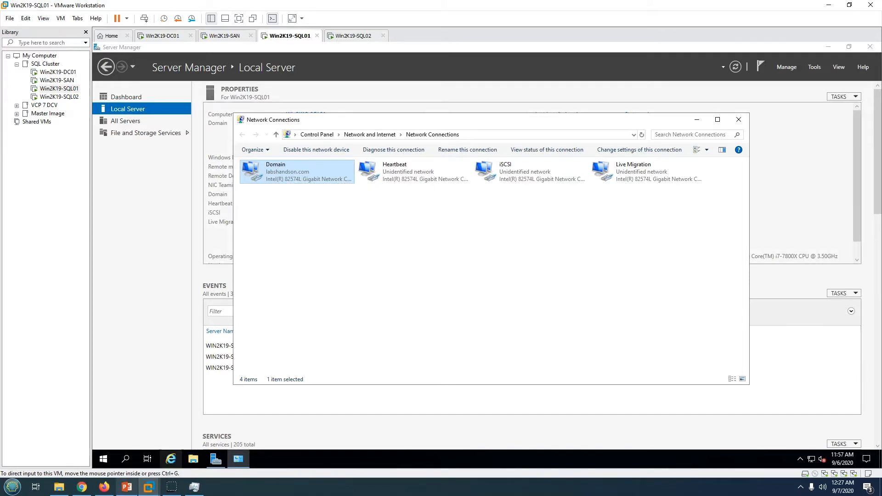
Review the IP address slide in PowerPoint and check the Heartbeat adapter's IPv4 address and subnet mask on Win2K19-SQL01
left_click(127, 487)
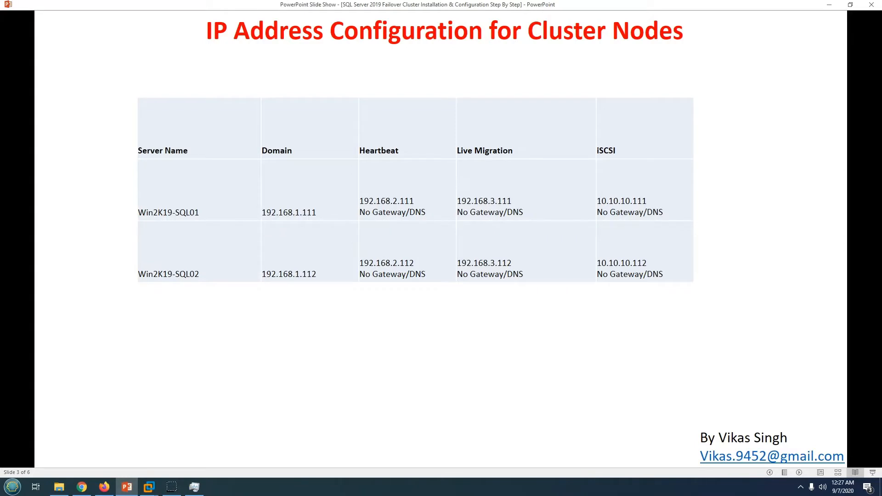
left_click(149, 487)
double_click(393, 172)
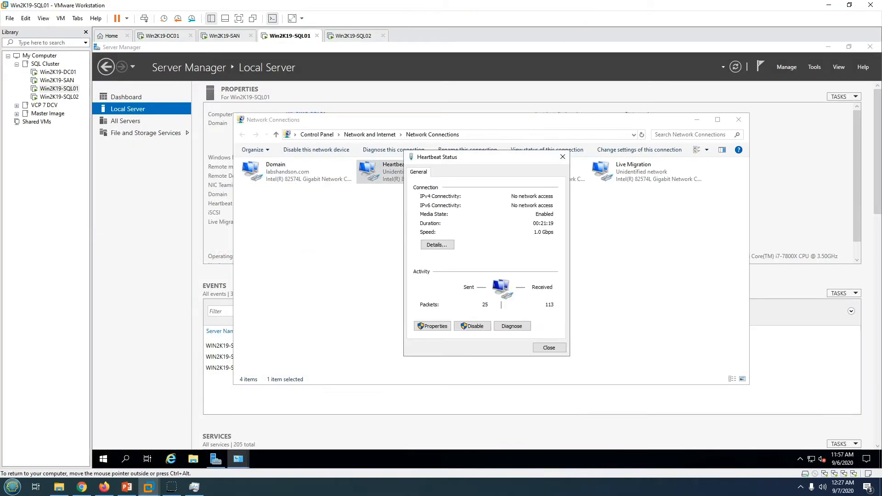
left_click(438, 245)
left_click(494, 238)
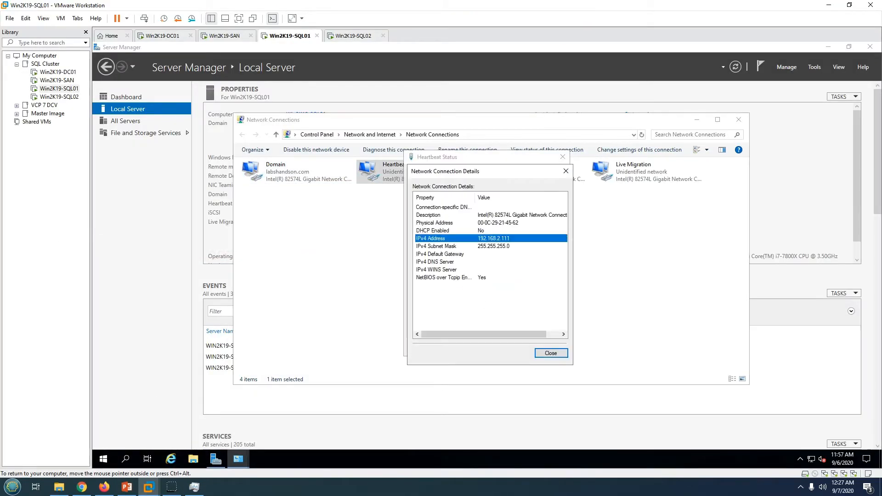
left_click(493, 247)
left_click(550, 353)
left_click(550, 348)
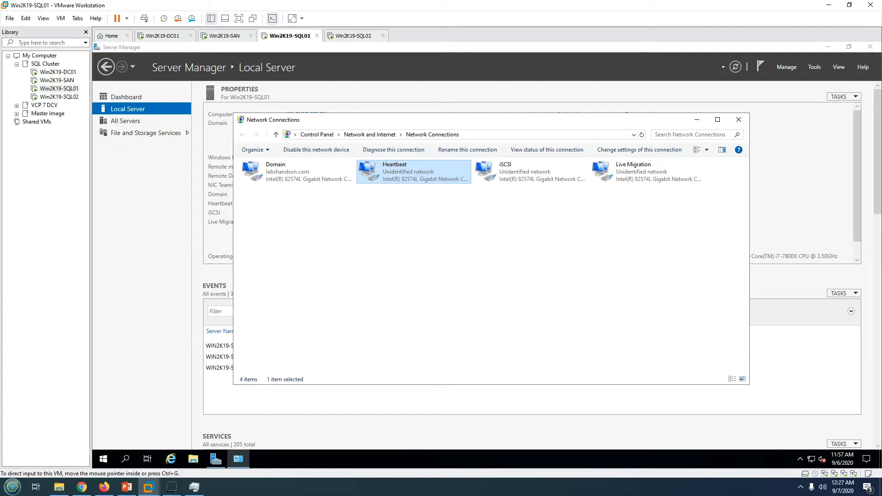
Check the Heartbeat network address in the Local Server properties of Win2K19-SQL02
left_click(353, 35)
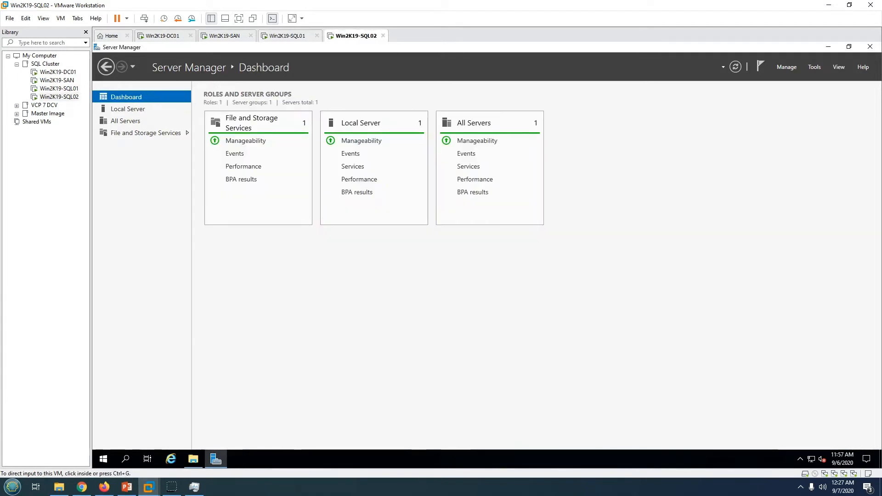
left_click(128, 110)
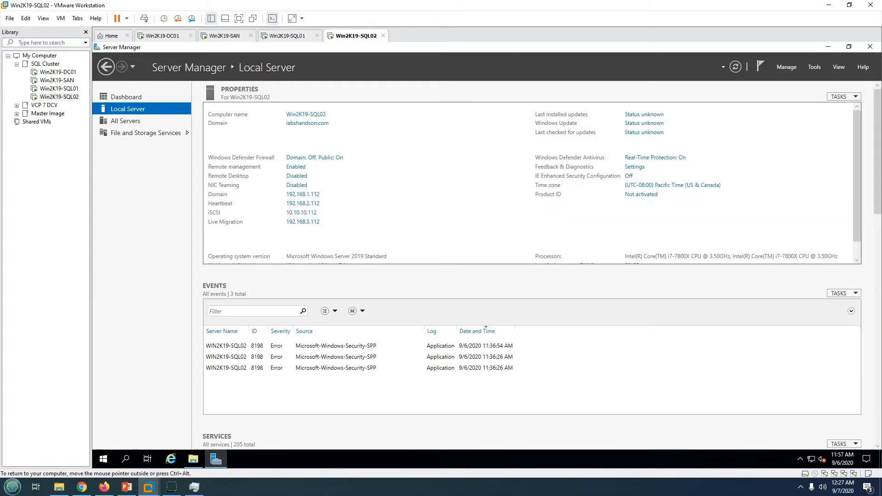
left_click(302, 203)
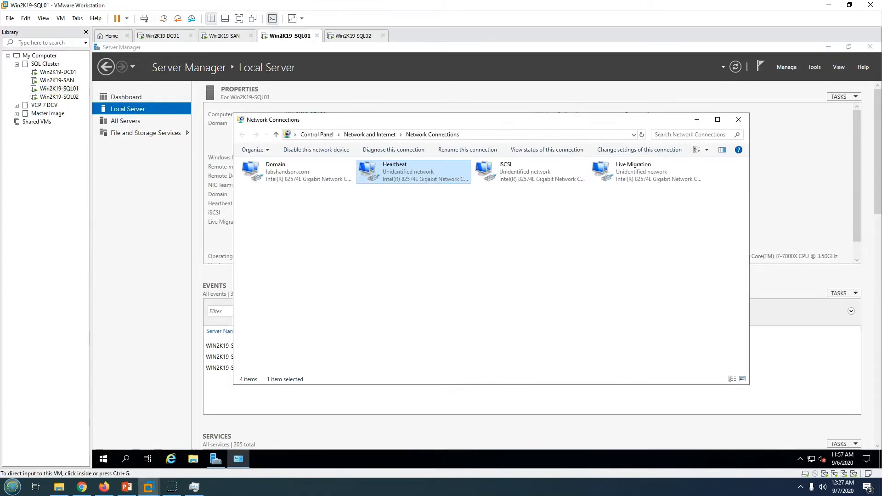
Review the IP address slide in PowerPoint and check the Live Migration adapter's IPv4 address and subnet mask on Win2K19-SQL01
left_click(127, 486)
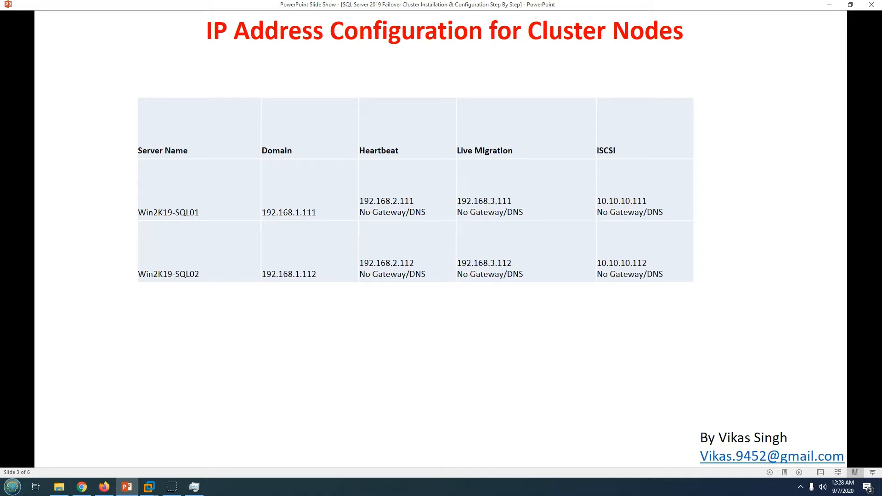
left_click(149, 486)
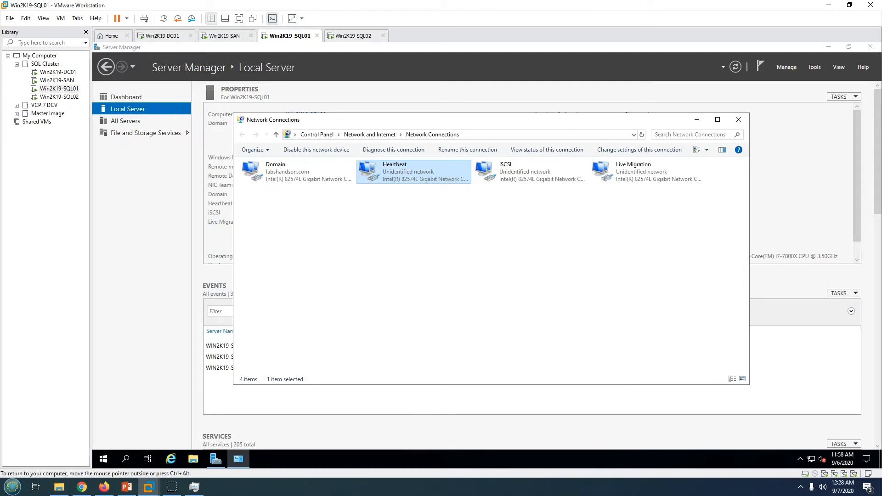
left_click(647, 172)
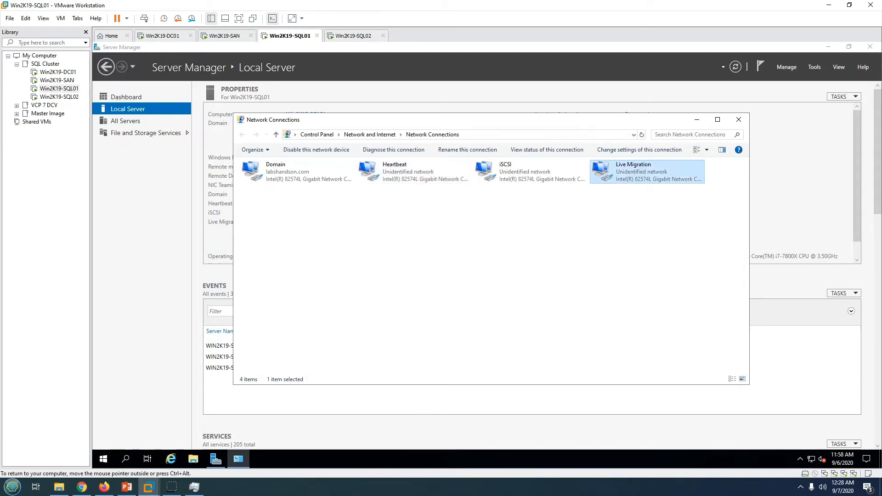
double_click(636, 171)
left_click(437, 244)
left_click(459, 238)
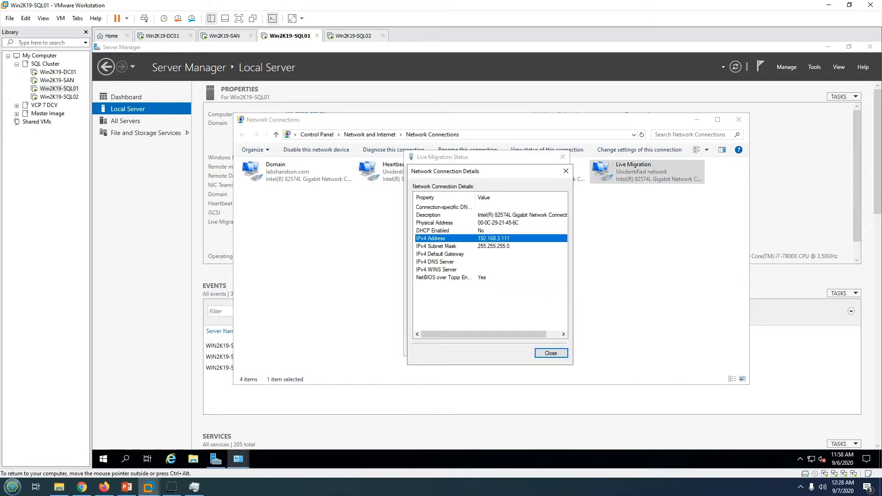
left_click(459, 246)
left_click(477, 238)
left_click(477, 246)
left_click(551, 351)
left_click(550, 348)
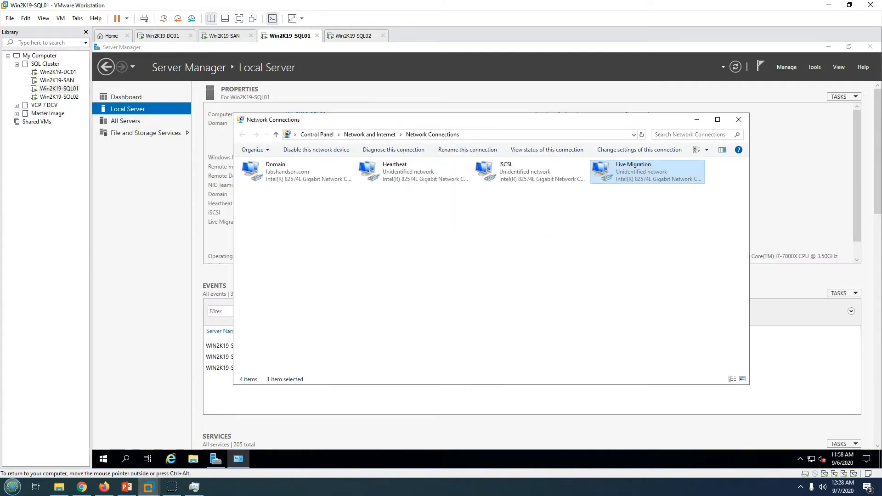
Compare the iSCSI adapter's IPv4 details on Win2K19-SQL01 with the IP address slide and close the Network Connections window
left_click(127, 487)
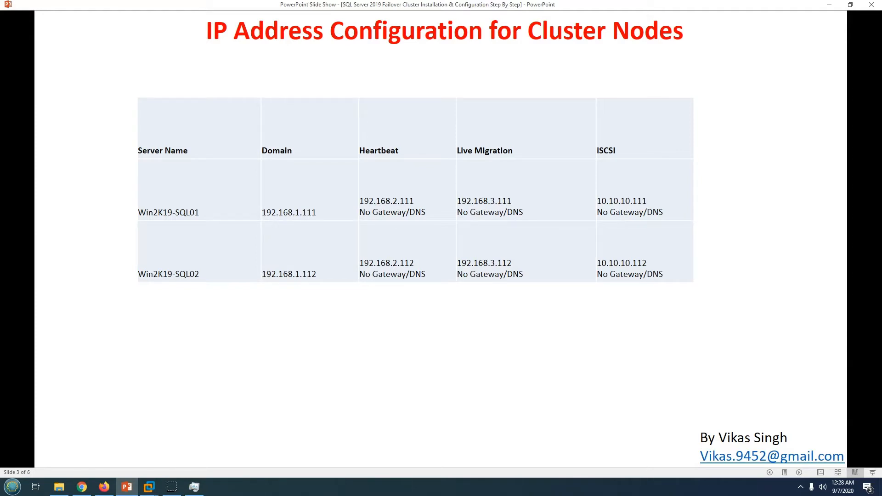
left_click(127, 487)
left_click(505, 257)
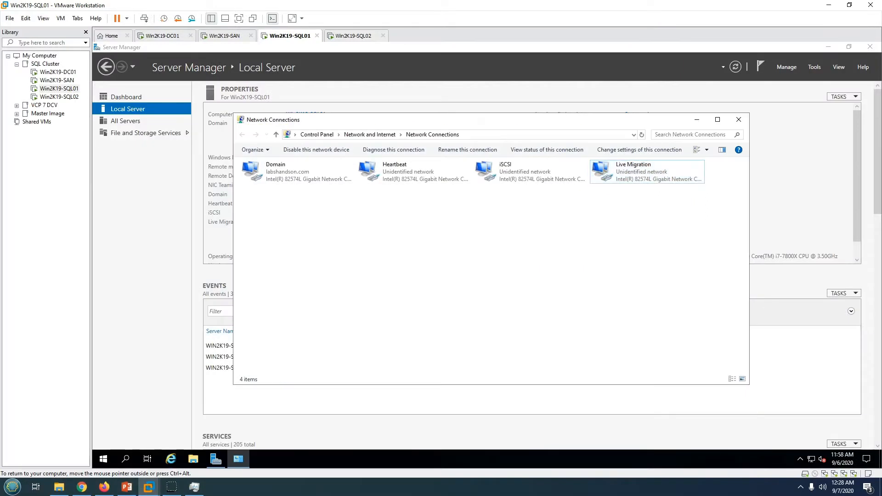
left_click(528, 173)
double_click(505, 173)
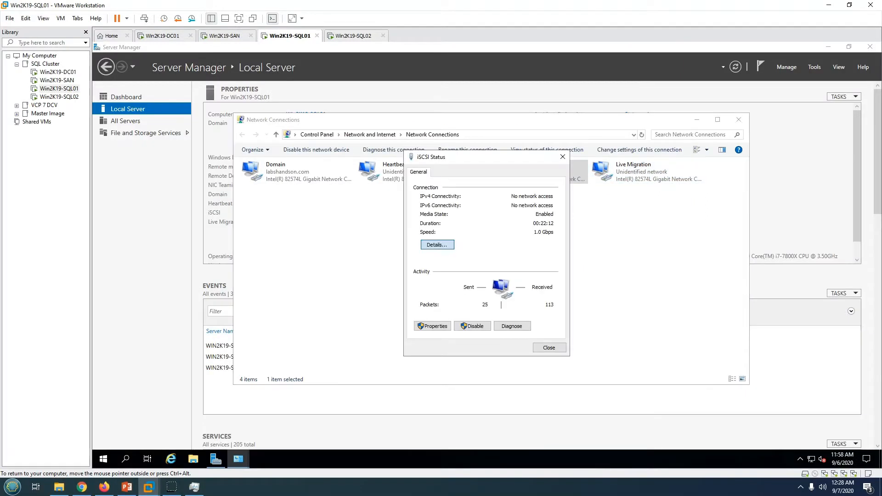
left_click(431, 244)
left_click(437, 246)
left_click(441, 261)
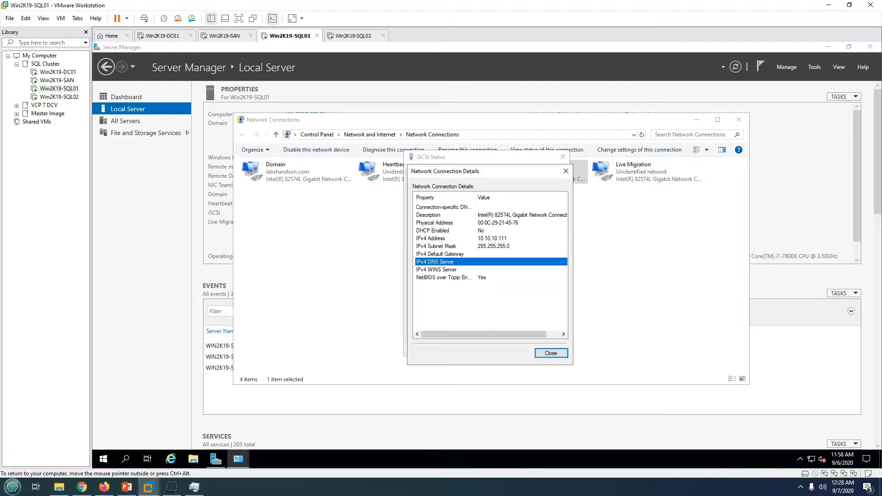
left_click(441, 269)
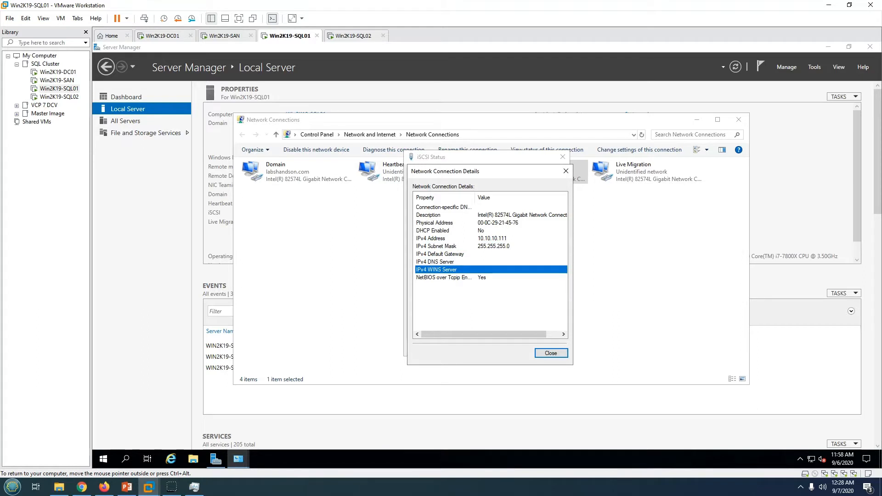
left_click(565, 171)
left_click(562, 157)
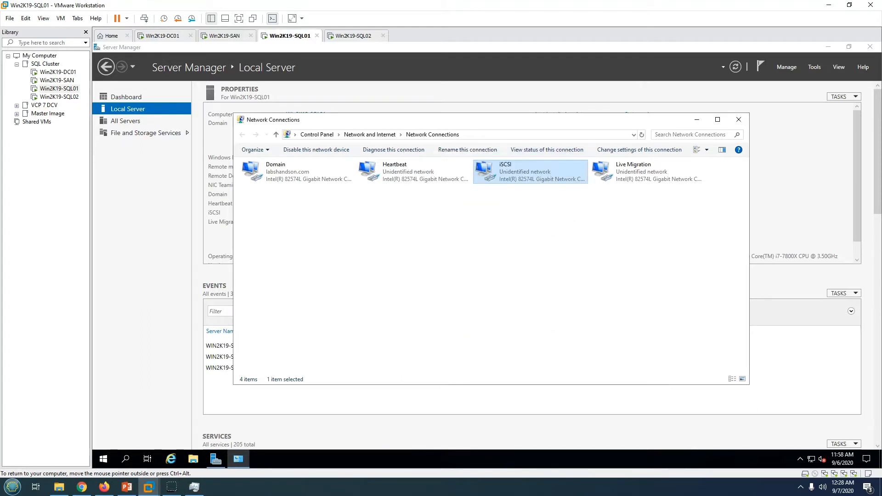
left_click(738, 119)
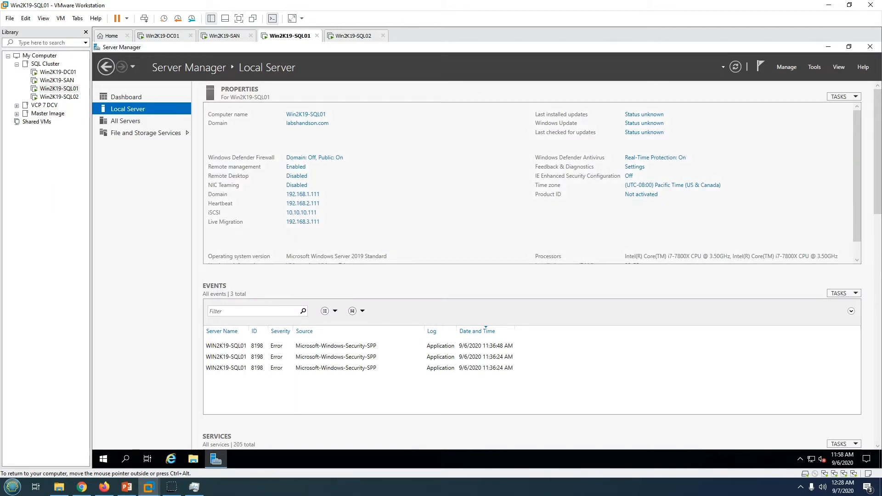
Check the adapter addresses of Win2K19-SQL02 and review the SQL Server 2019 cluster requirements slide in PowerPoint
left_click(353, 36)
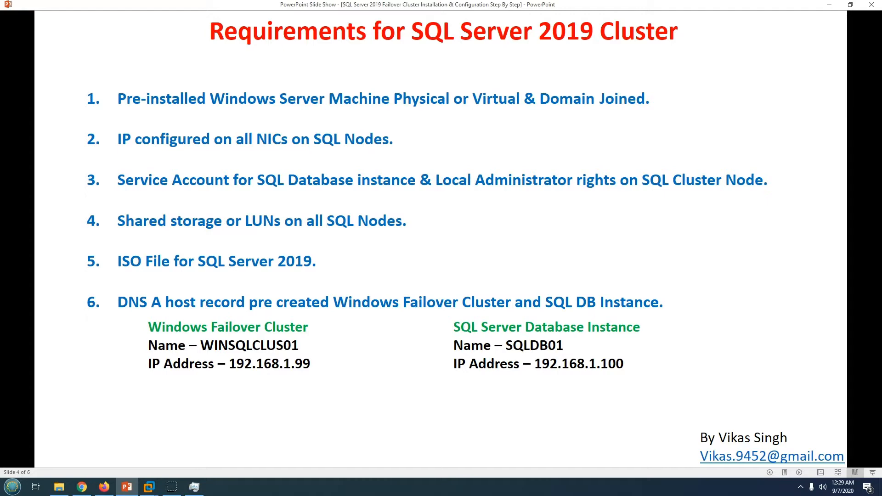
key("alt+Tab")
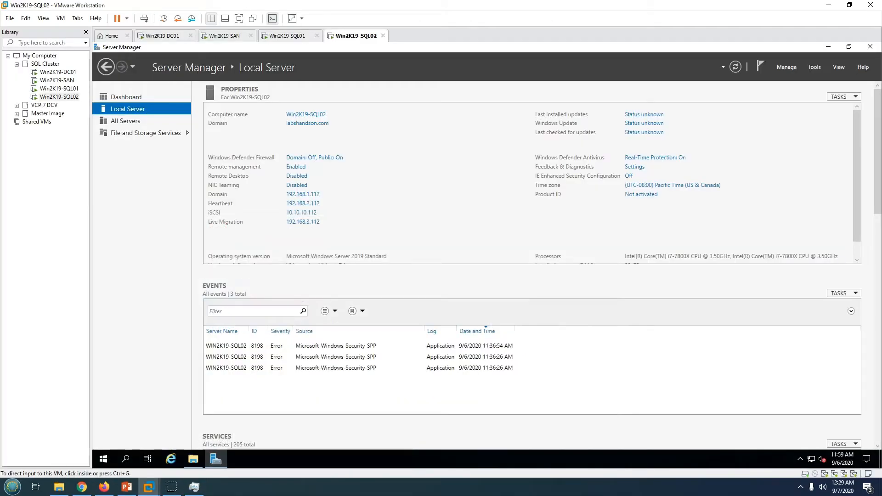
key("alt+Tab")
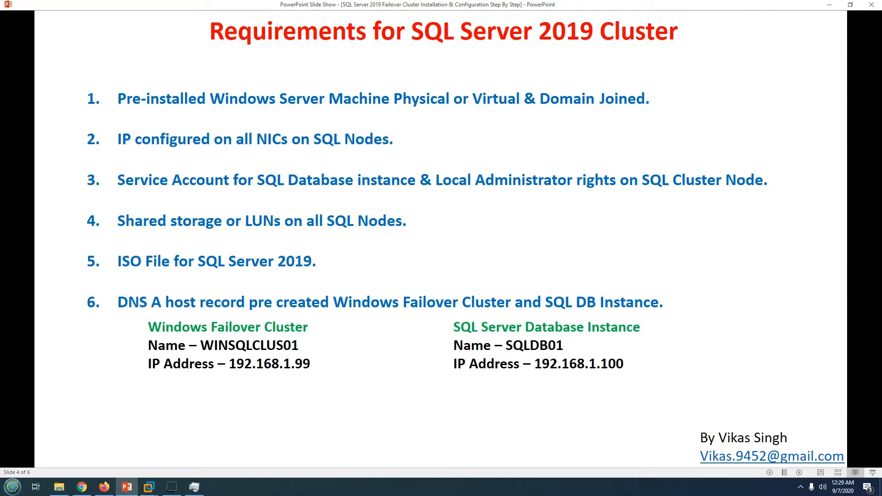
key("alt+Tab")
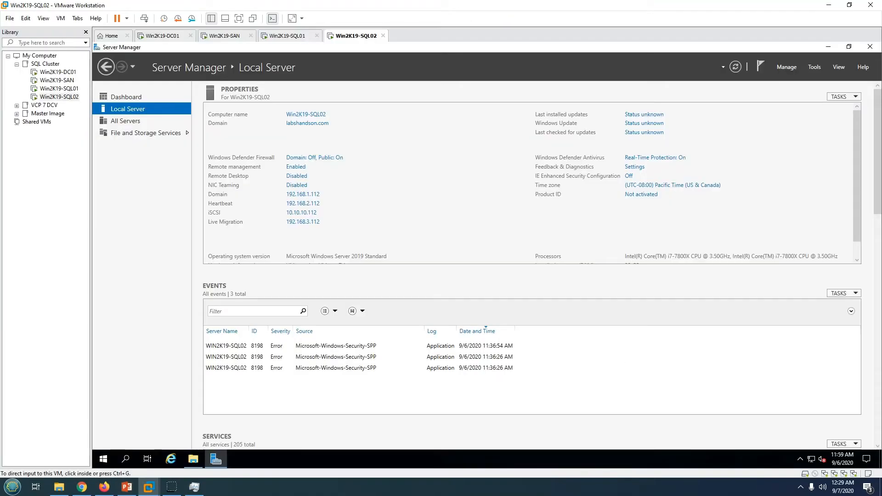
Open Active Directory Users and Computers on Win2K19-DC01 and display the Users unit under India in labshandson.com
left_click(162, 35)
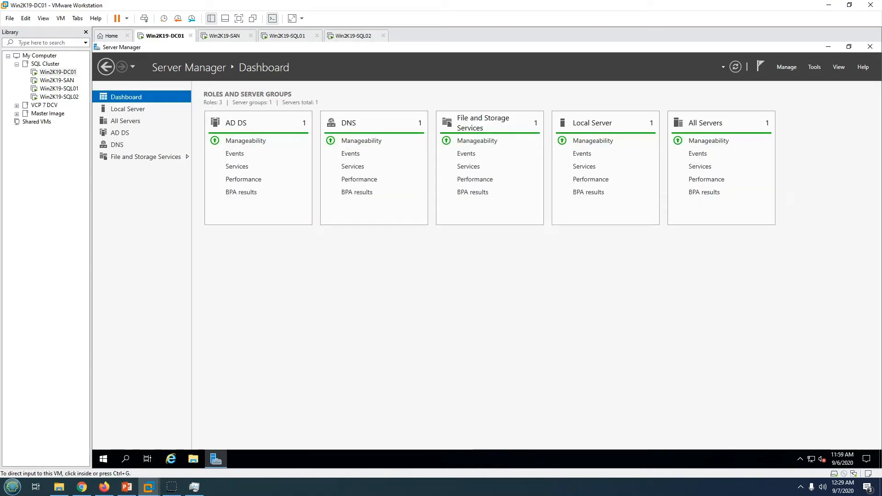
left_click(814, 67)
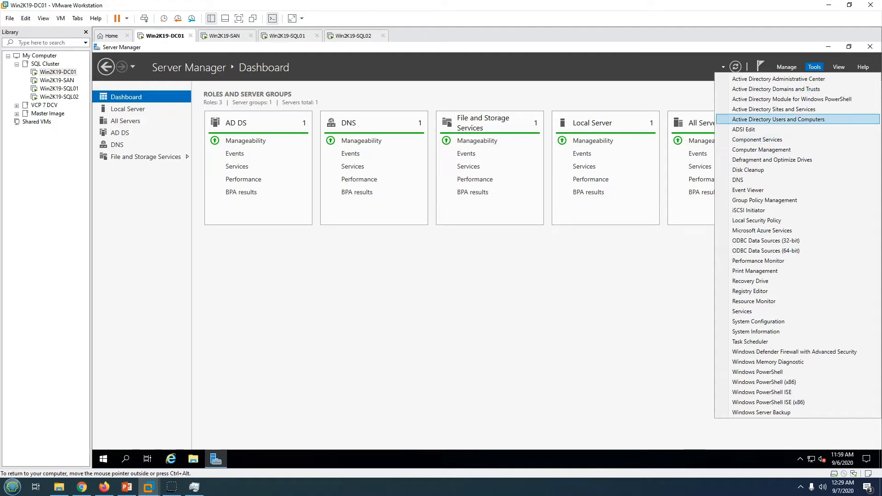
left_click(778, 119)
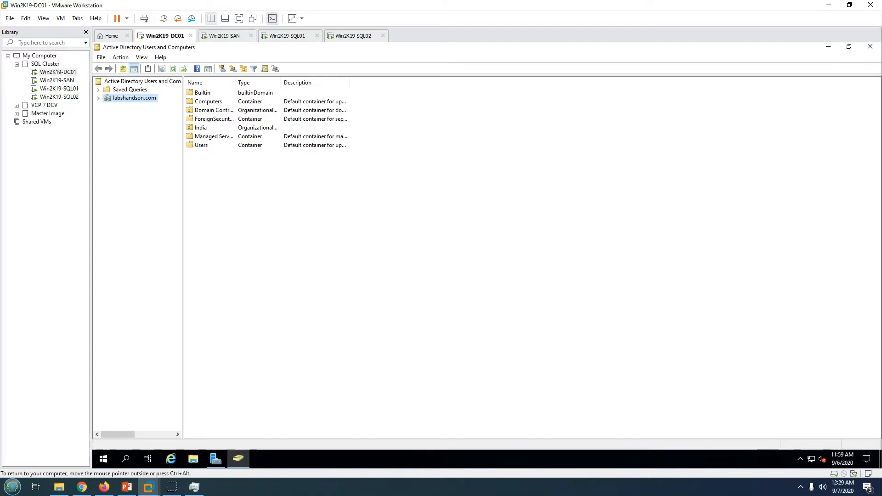
left_click(98, 98)
double_click(127, 139)
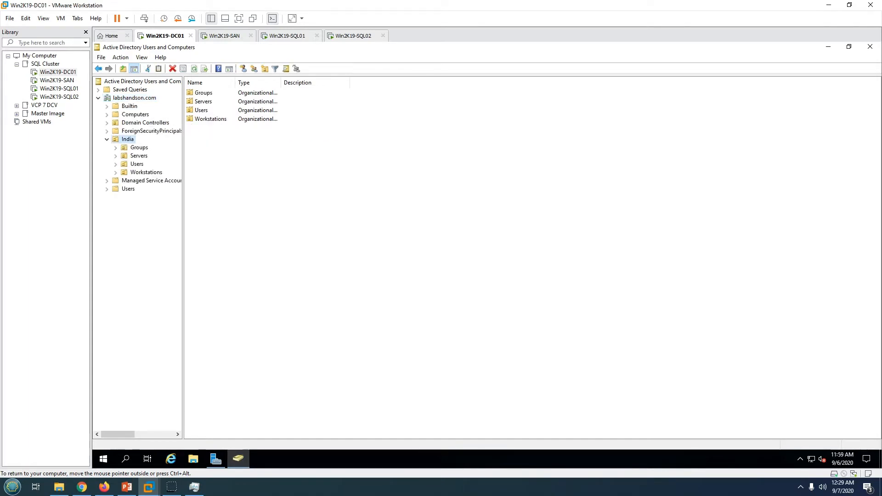
double_click(201, 110)
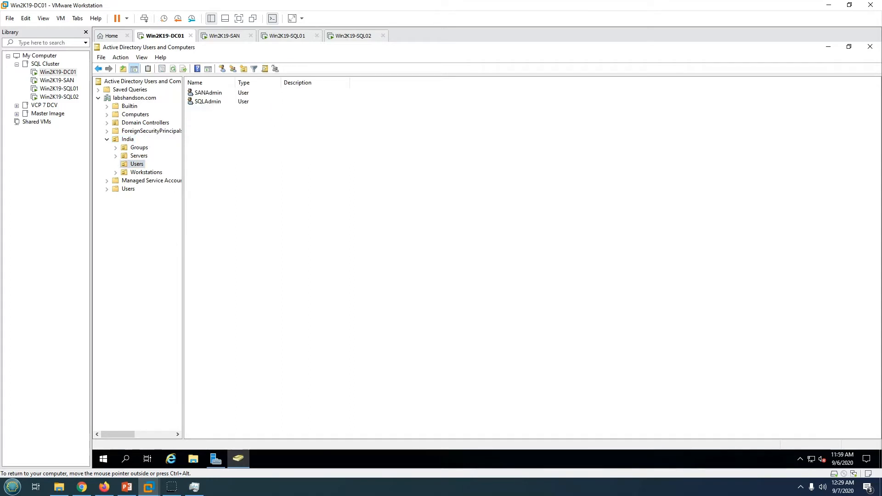
Check the account settings of the SQLAdmin user and close its properties without changes
double_click(208, 102)
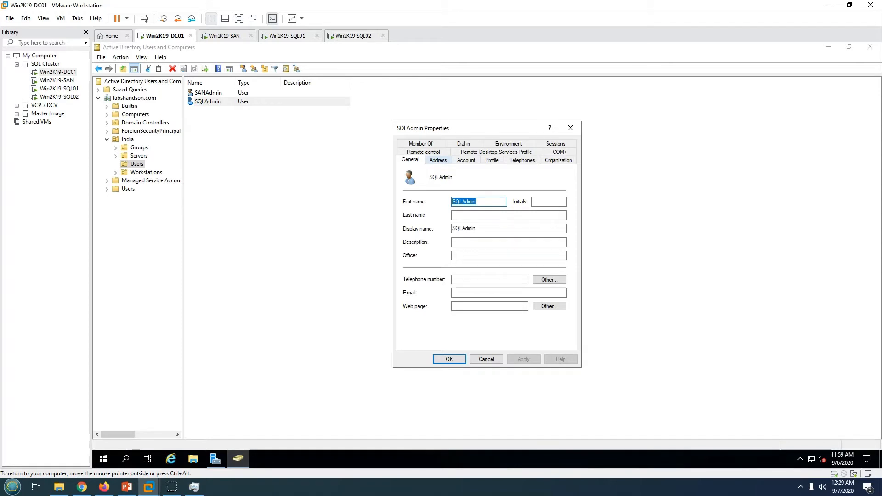
left_click(466, 159)
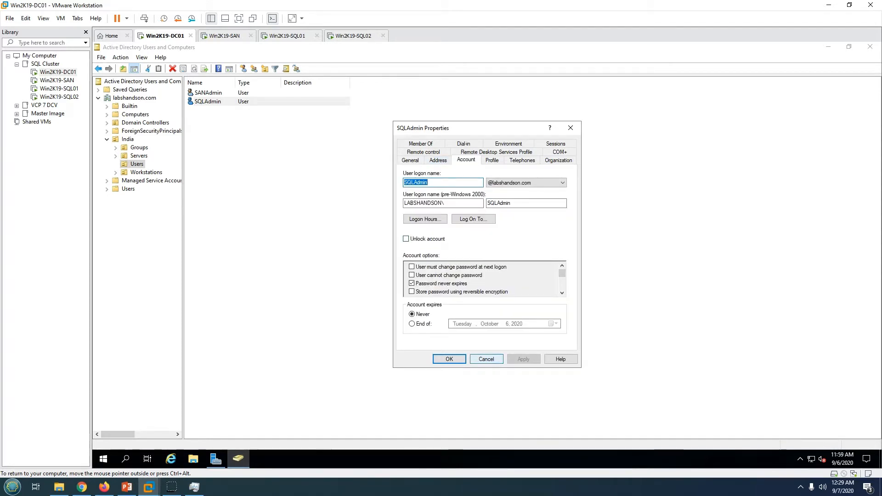
left_click(486, 359)
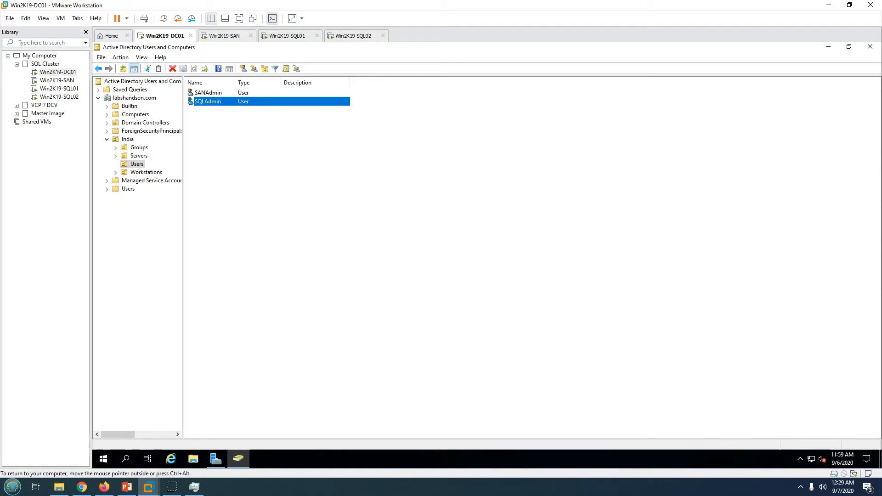
Check in Computer Management on Win2K19-SQL01 whether LABSHANDSON\SQLAdmin is a member of the local Administrators group
left_click(287, 36)
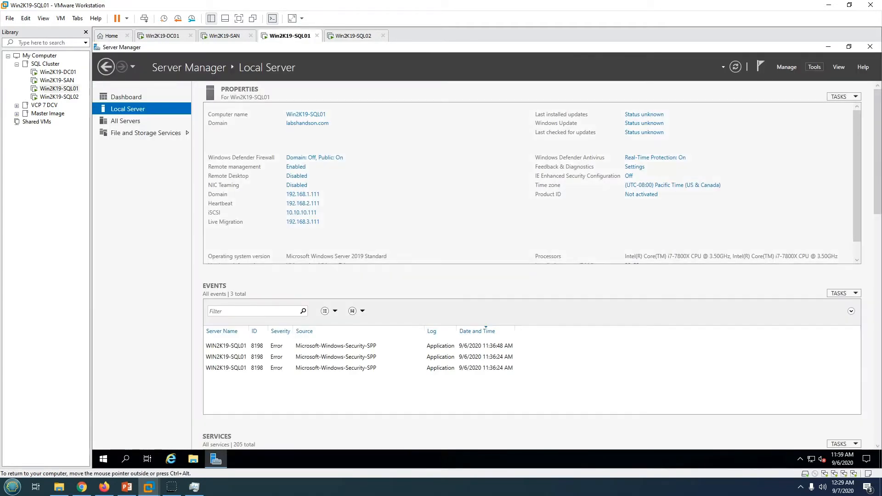
left_click(815, 66)
left_click(760, 89)
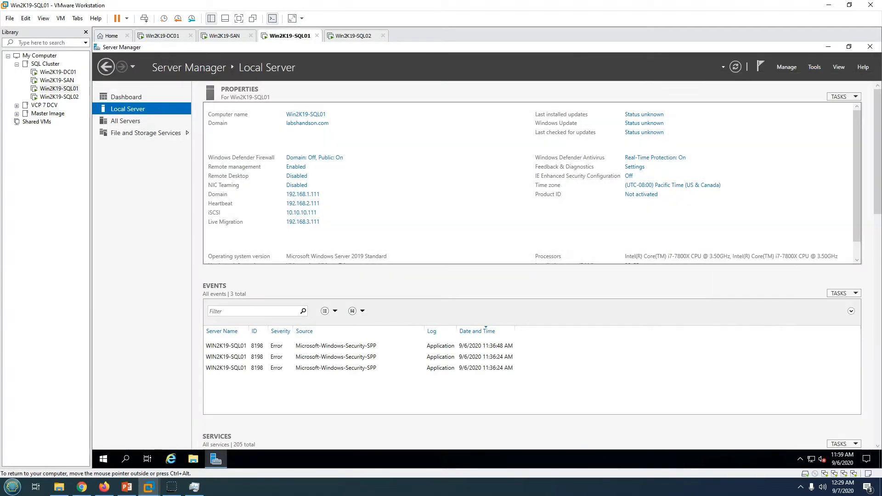
double_click(159, 134)
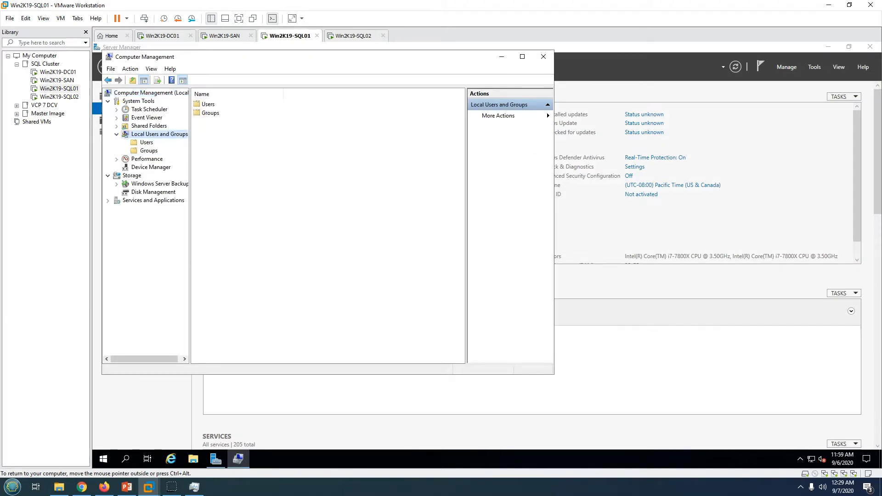
double_click(211, 112)
double_click(216, 113)
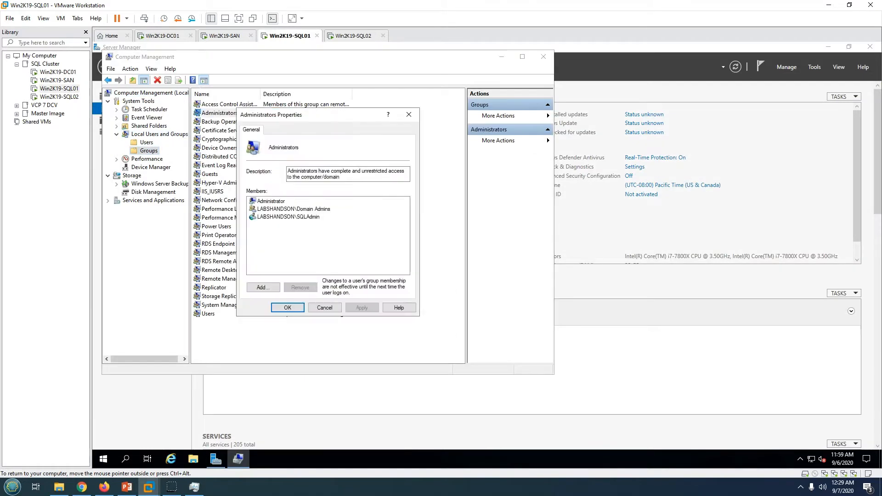
left_click(288, 216)
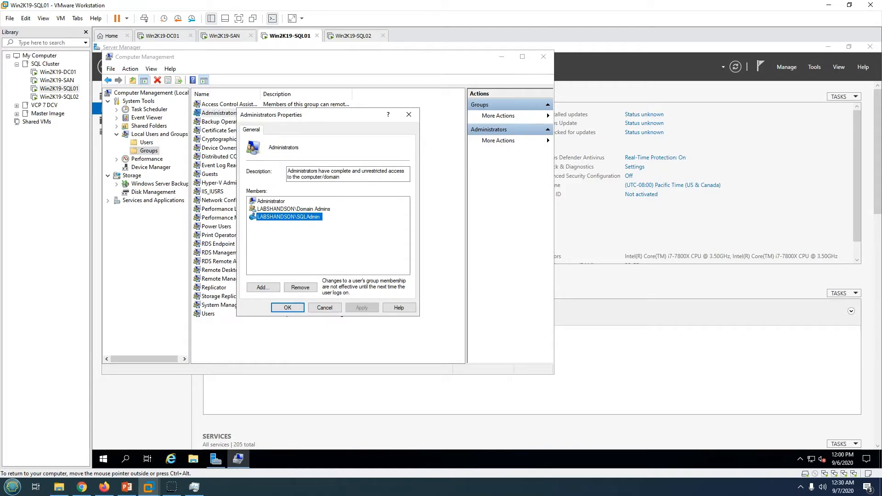
left_click(287, 308)
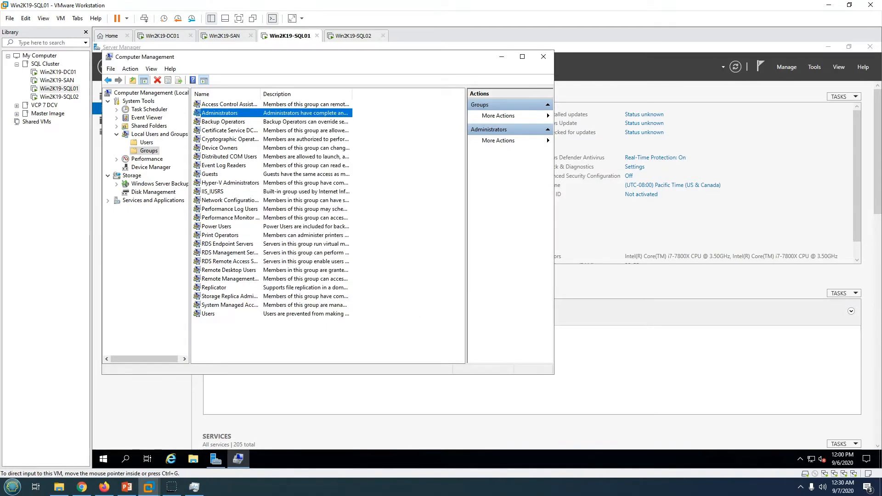
Check the members of the local Administrators group on Win2K19-SQL02 for the SQLAdmin and Domain Admins entries
left_click(355, 35)
left_click(814, 67)
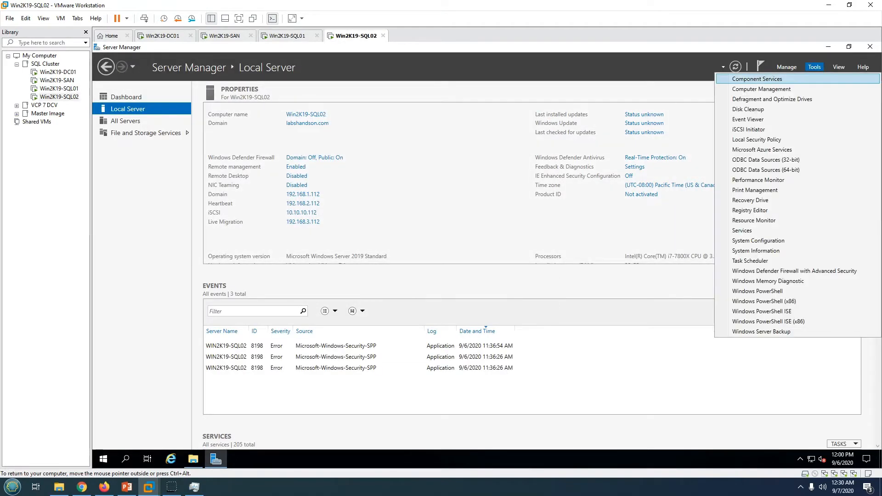
left_click(761, 89)
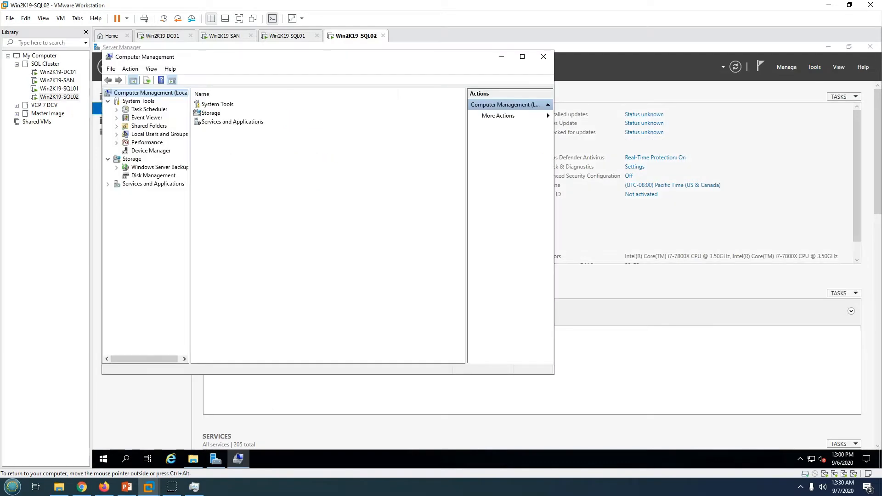
double_click(159, 135)
left_click(148, 151)
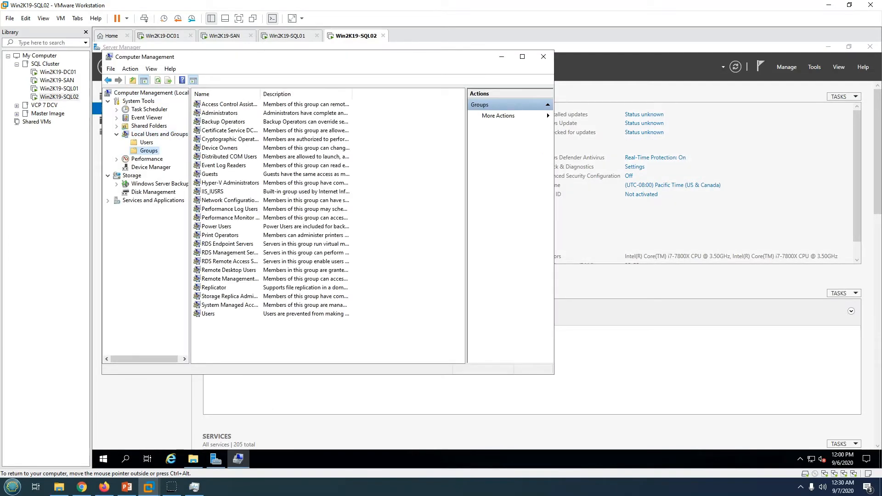
double_click(219, 113)
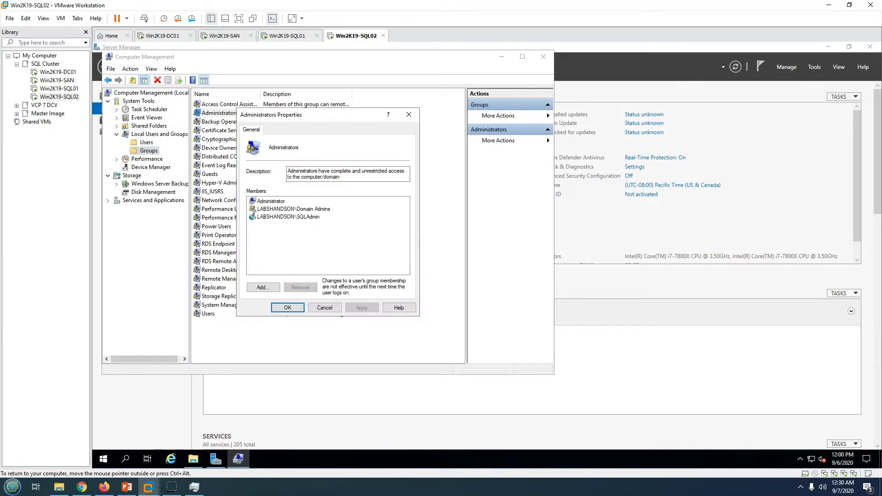
left_click(288, 217)
left_click(293, 209)
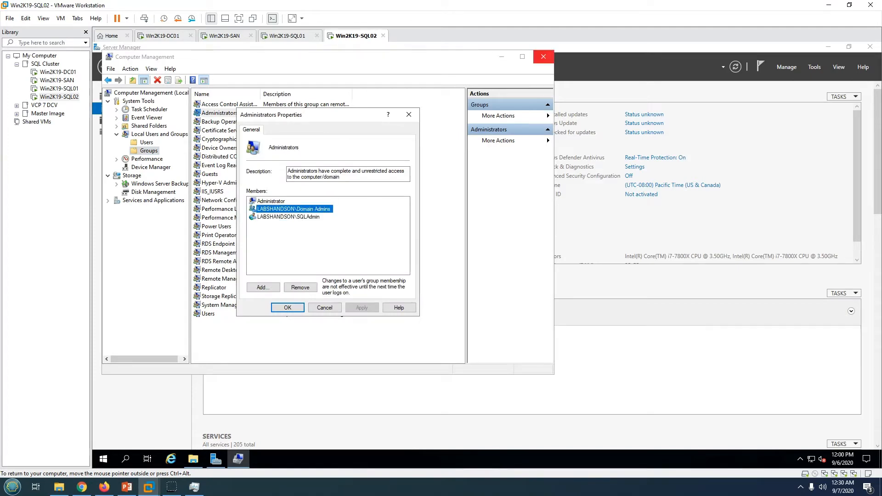
Close the Administrators group properties and Computer Management on Win2K19-SQL02, and close Computer Management on Win2K19-SQL01
left_click(409, 115)
left_click(543, 57)
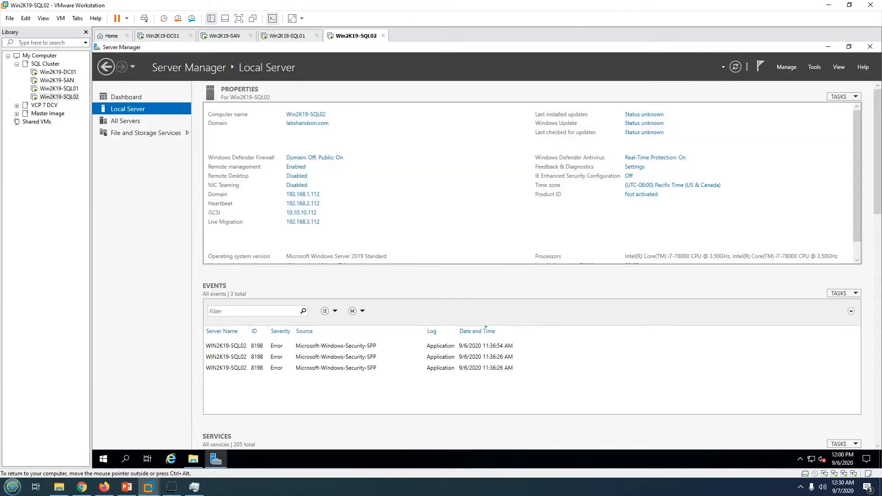
left_click(126, 97)
left_click(287, 36)
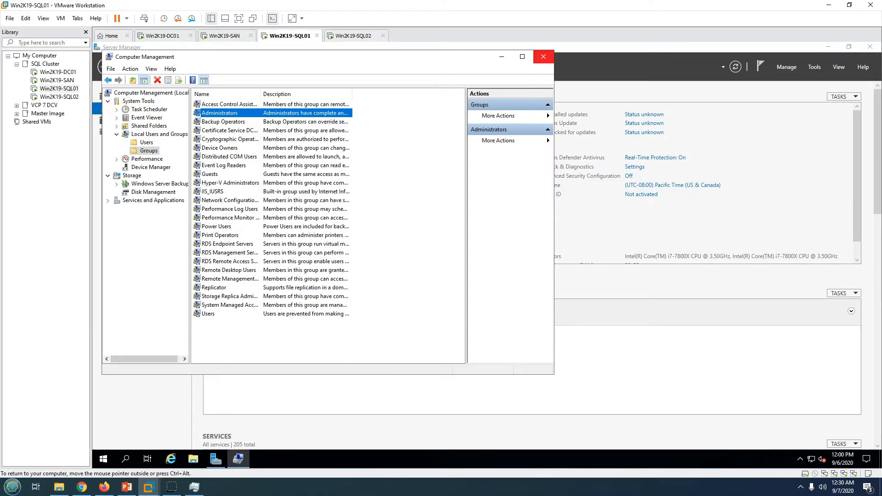
left_click(544, 57)
Switch to the PowerPoint slide show and review the demo environment, node IP addresses, cluster requirements and installation steps slides
left_click(126, 486)
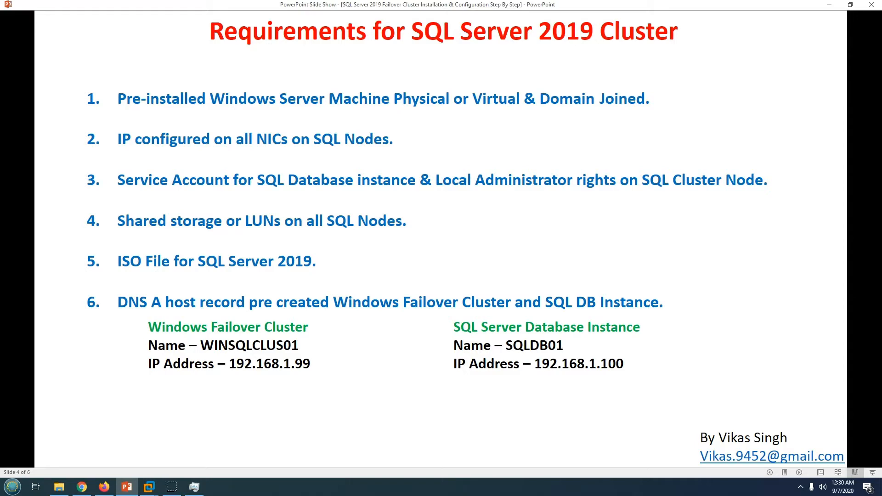
key("Left")
key("Left")
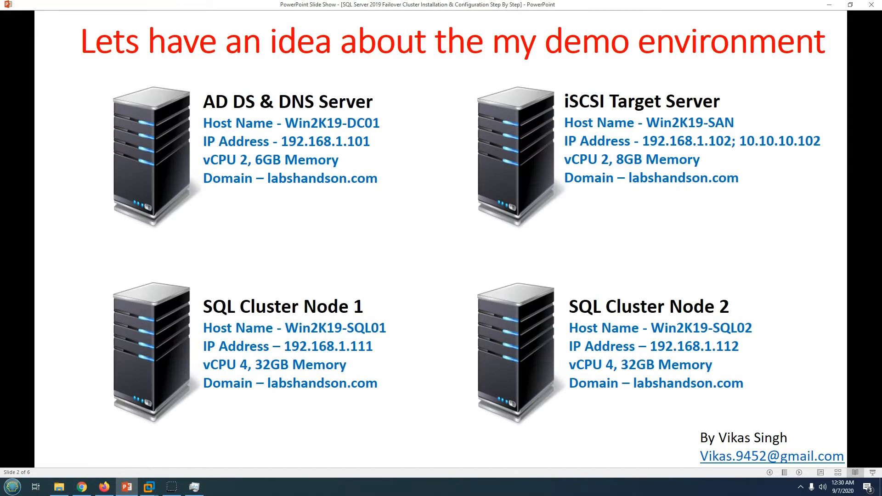
key("Left")
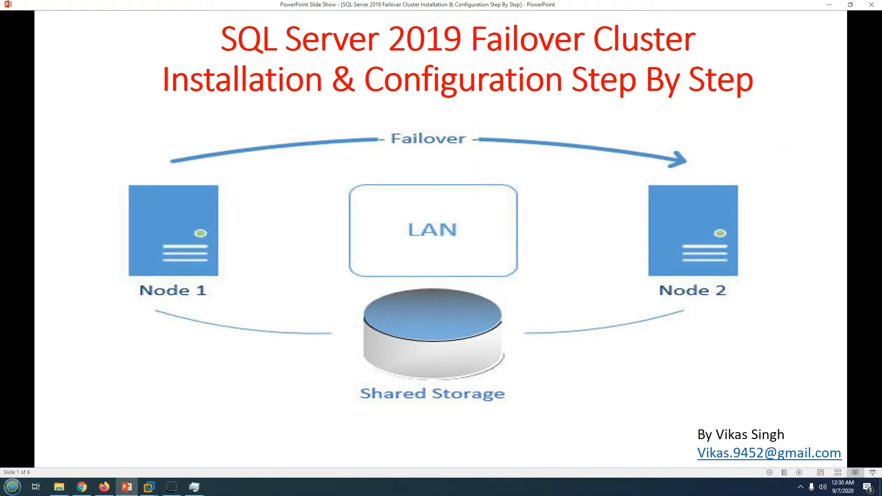
key("Right")
key("Right")
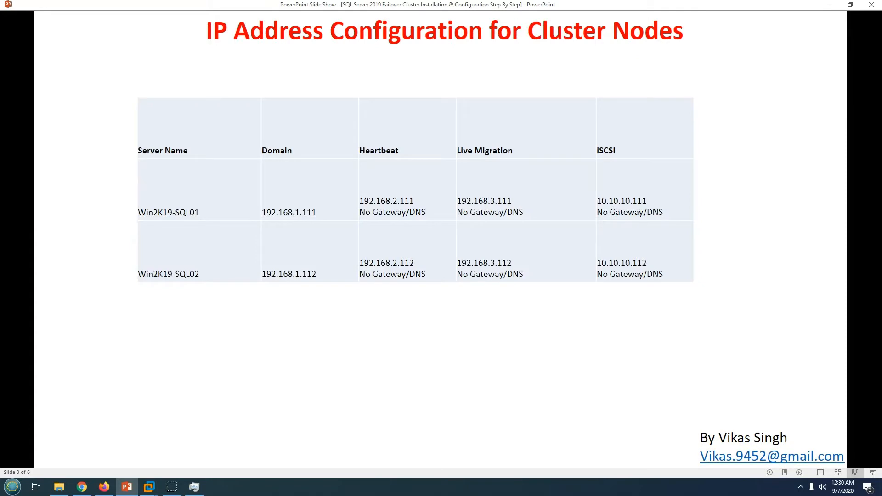
key("Right")
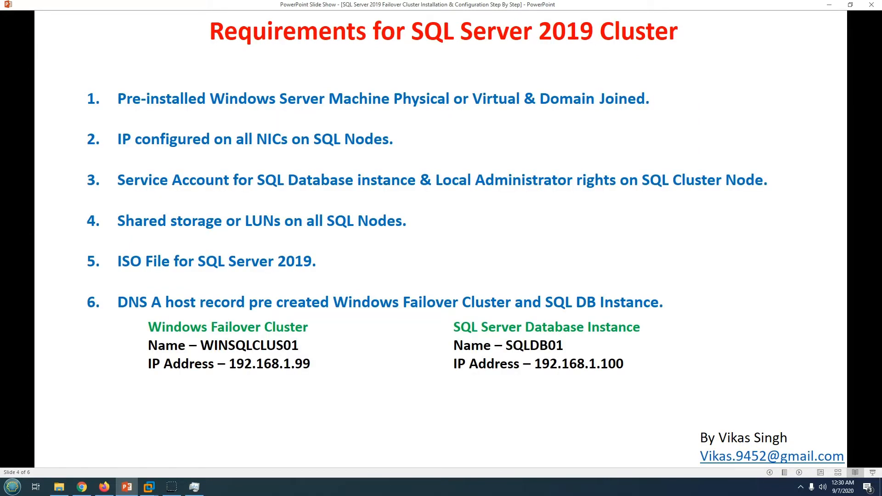
key("Right")
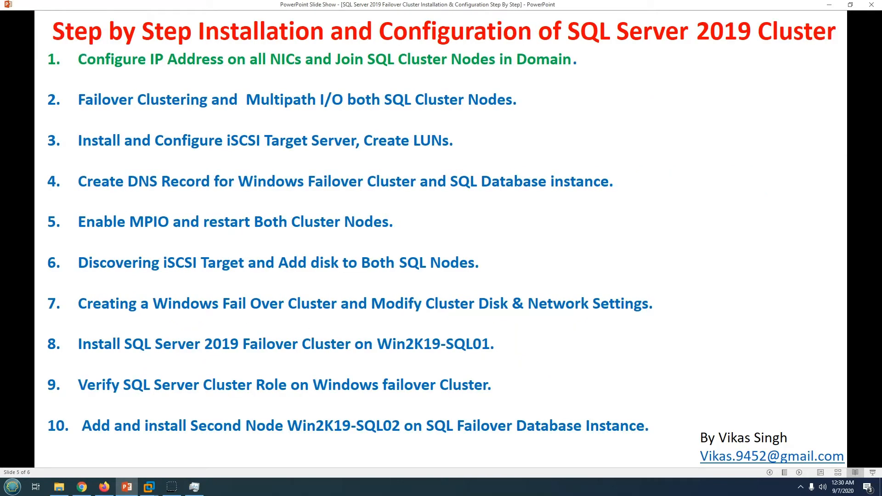
key("Left")
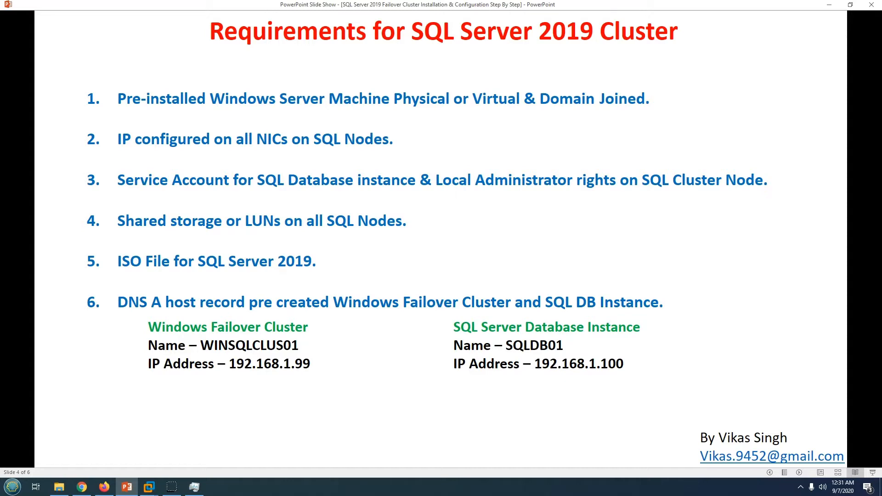
Switch to the Win2K19-DC01 virtual machine in VMware Workstation and open the labshandson.com forward lookup zone in DNS Manager
left_click(149, 487)
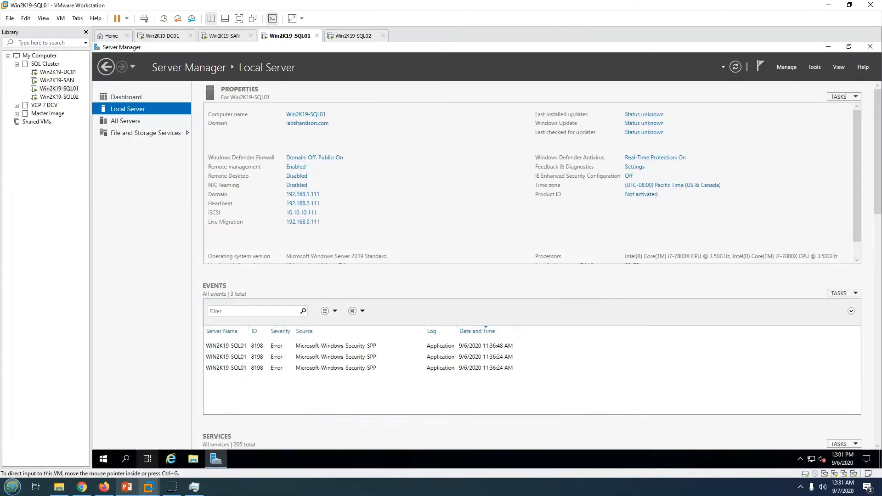
left_click(165, 36)
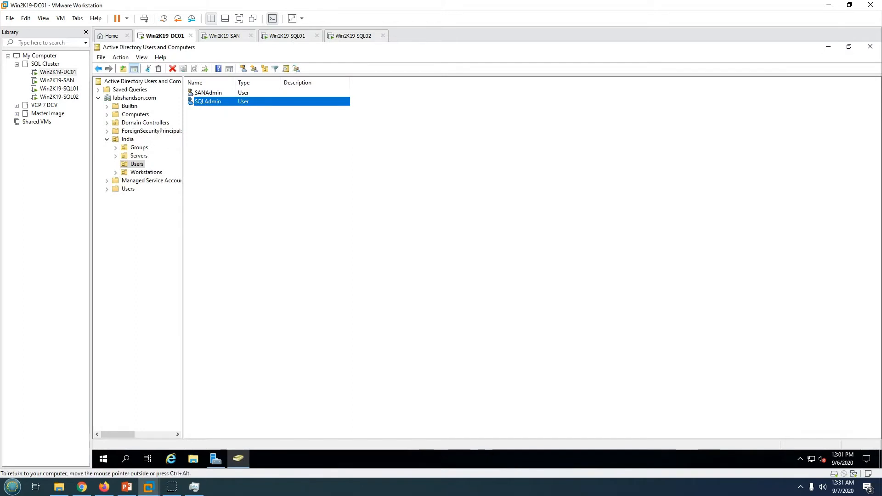
left_click(215, 458)
left_click(814, 67)
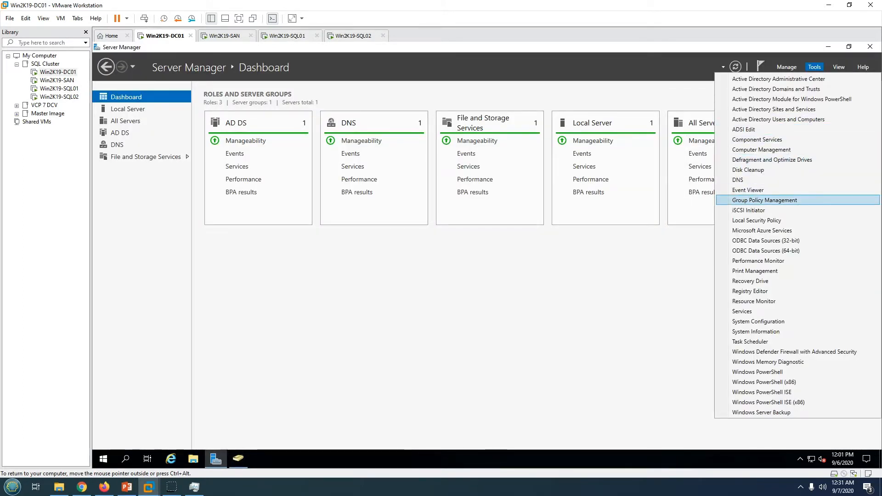
left_click(744, 180)
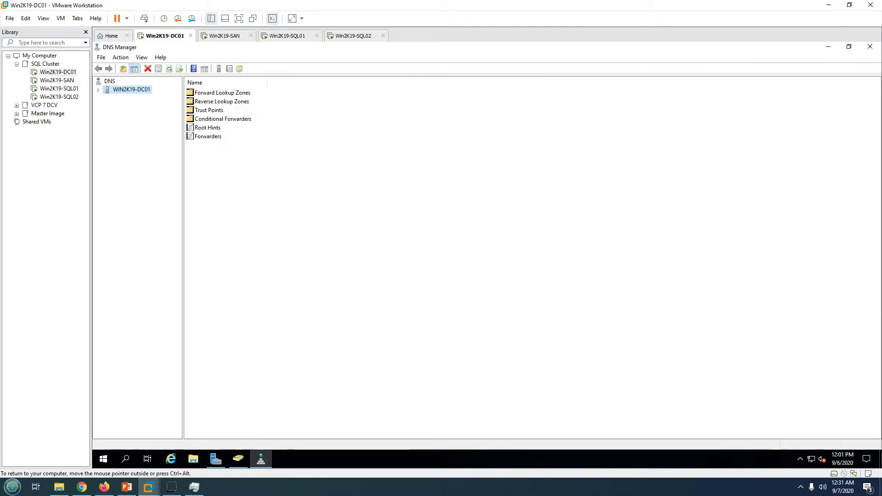
double_click(222, 92)
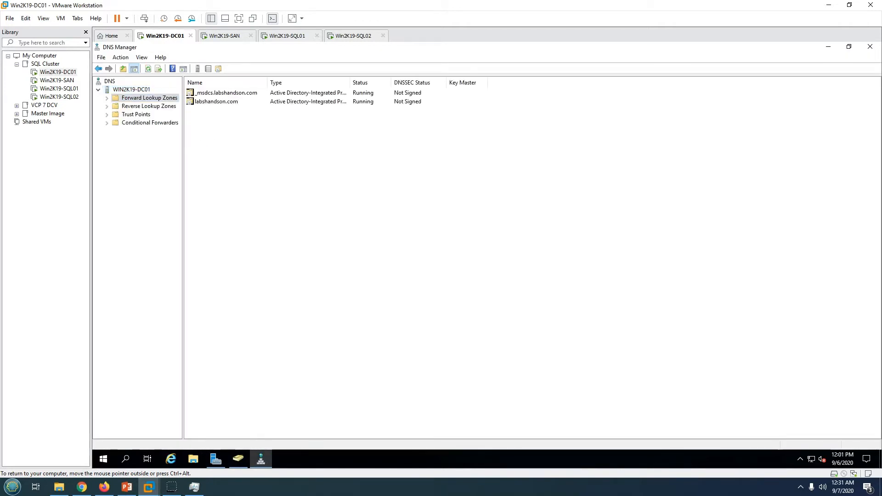
double_click(215, 102)
Add host record WINSQLCLUS01 with IP 192.168.1.99 to labshandson.com, with a PTR record and updates allowed for any authenticated user
right_click(284, 225)
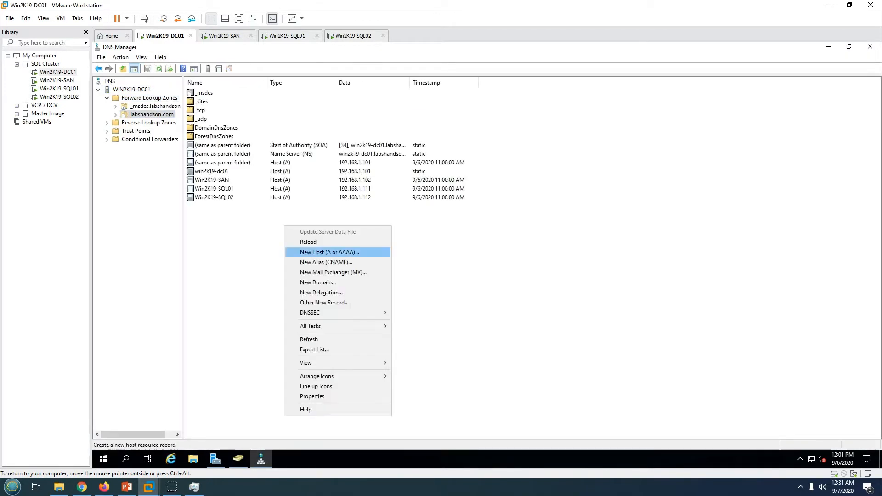
left_click(329, 252)
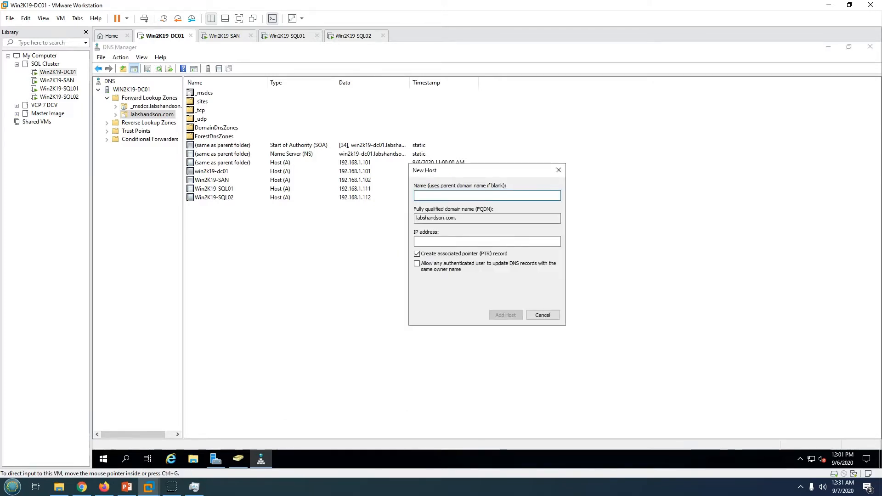
left_click(127, 487)
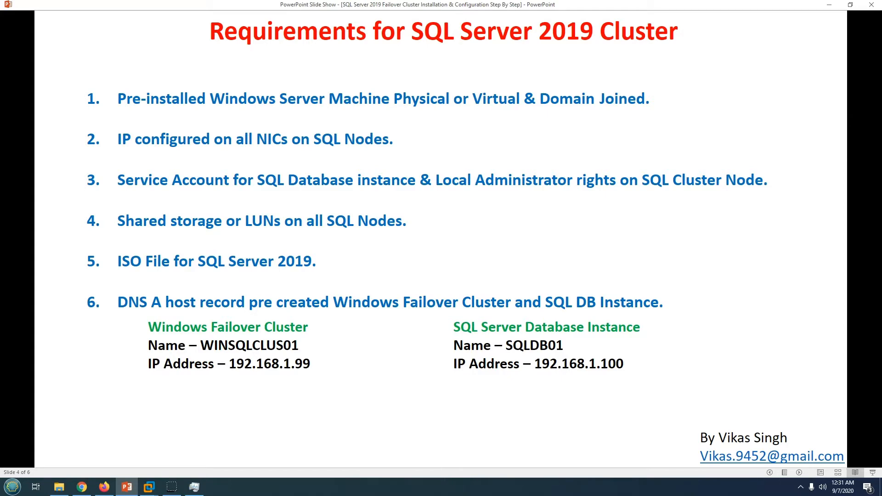
key("alt+Tab")
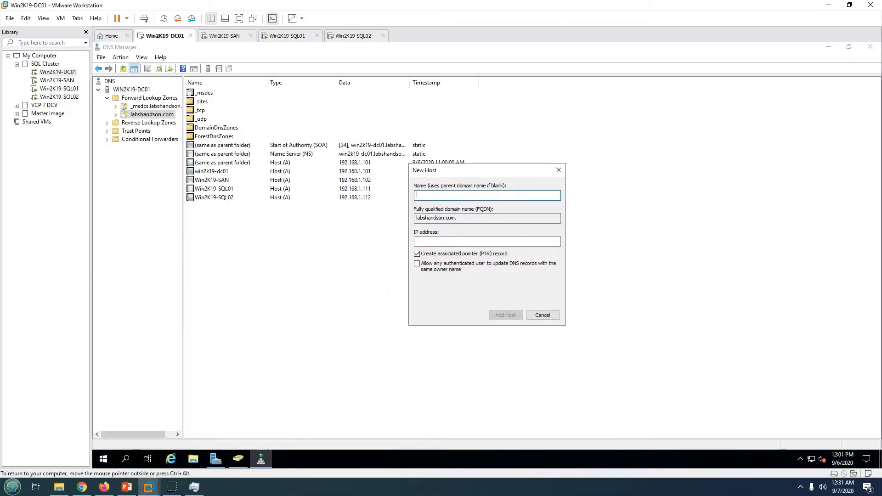
type("WIN")
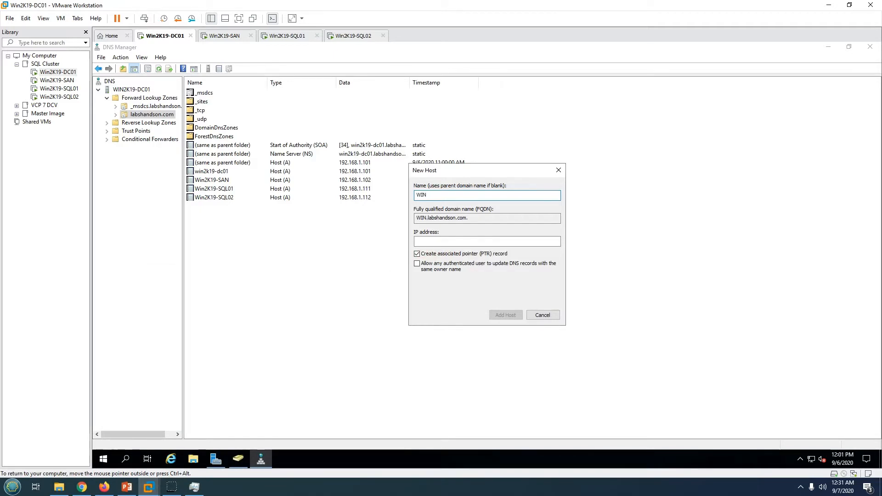
type("SQLCLUS01")
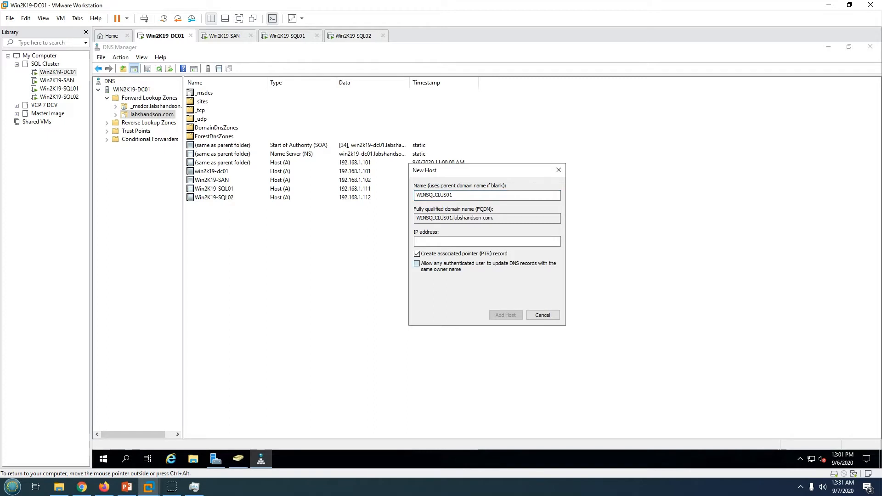
key("Tab")
type("192")
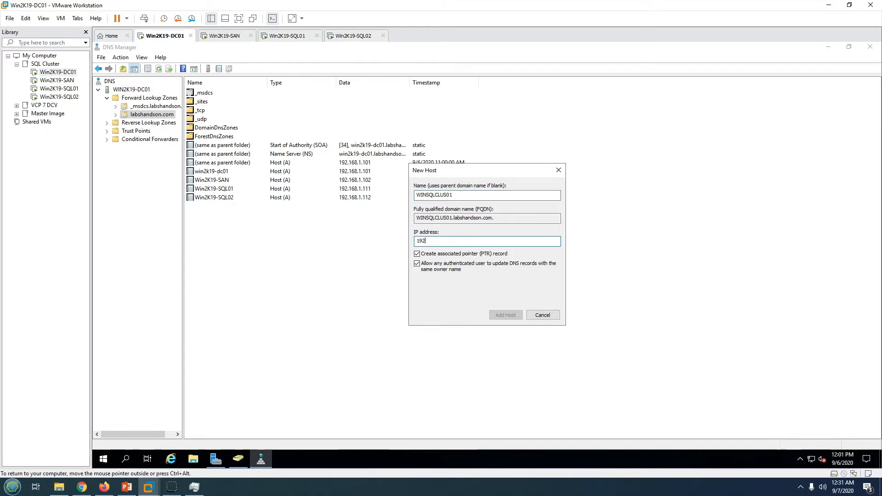
type(".168.1.99")
left_click(126, 487)
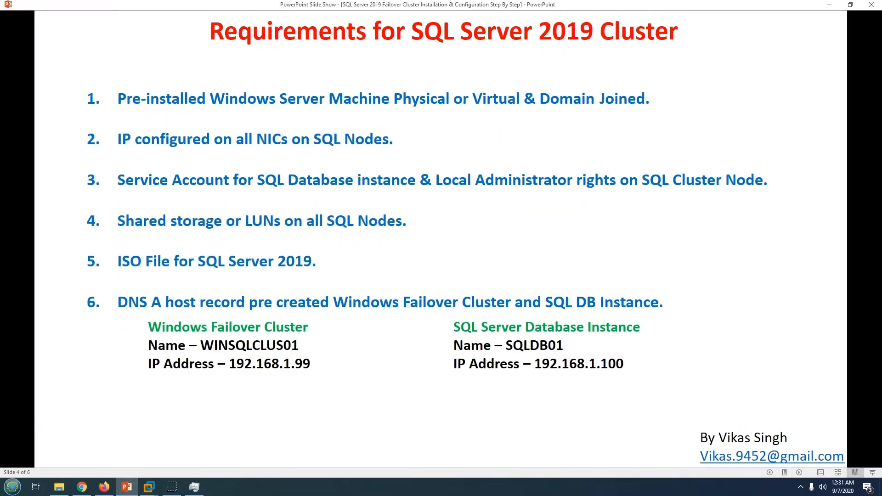
left_click(148, 487)
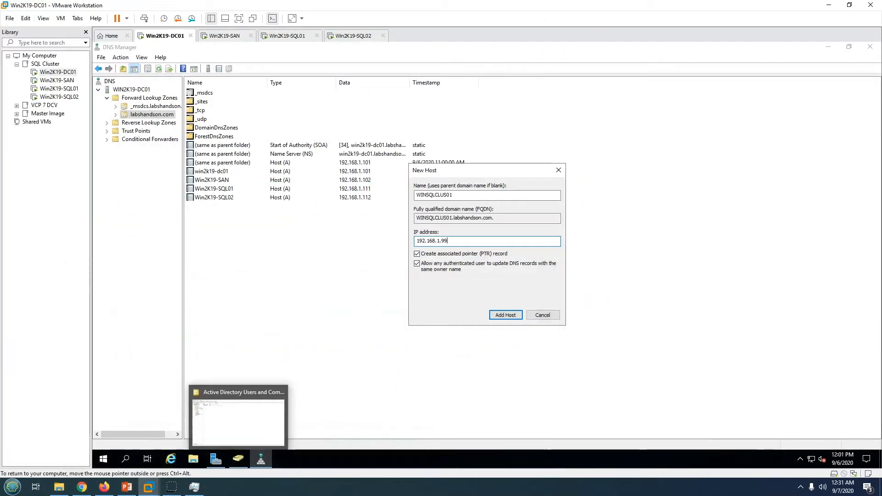
key("Return")
key("Return")
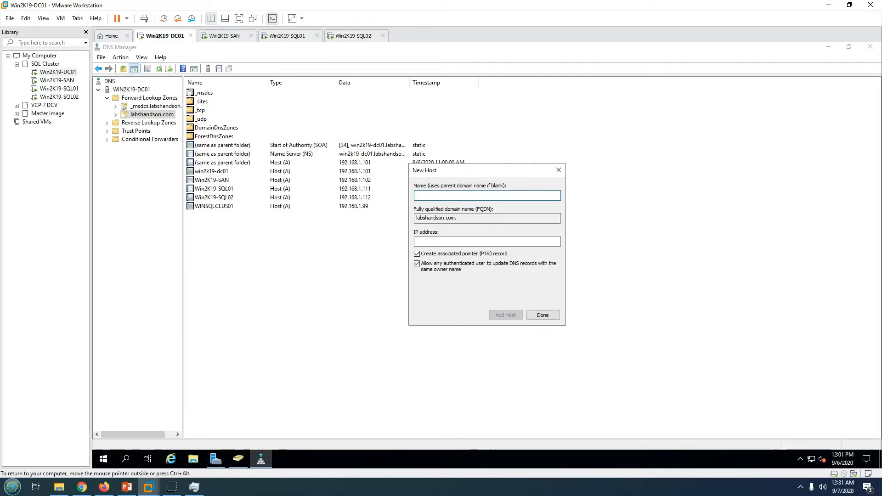
Add host record SQLDB01 with IP address 192.168.1.100 and an associated PTR record, and finish adding hosts
left_click(127, 487)
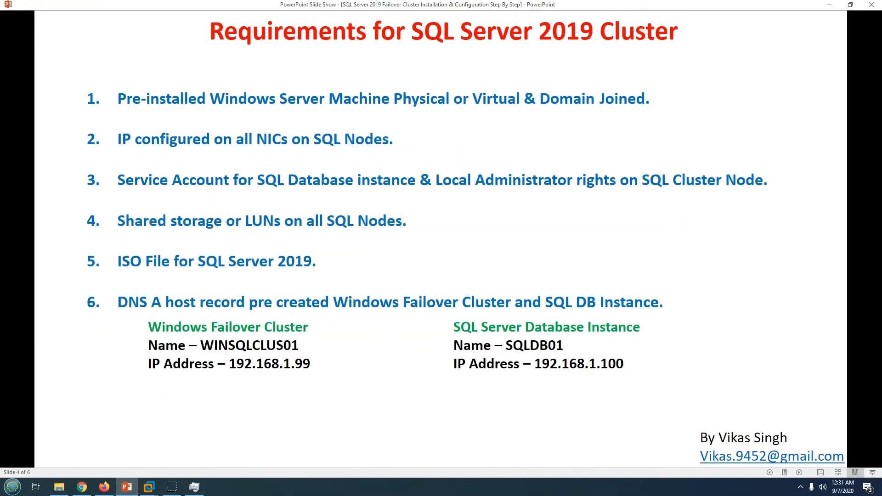
key("alt+Tab")
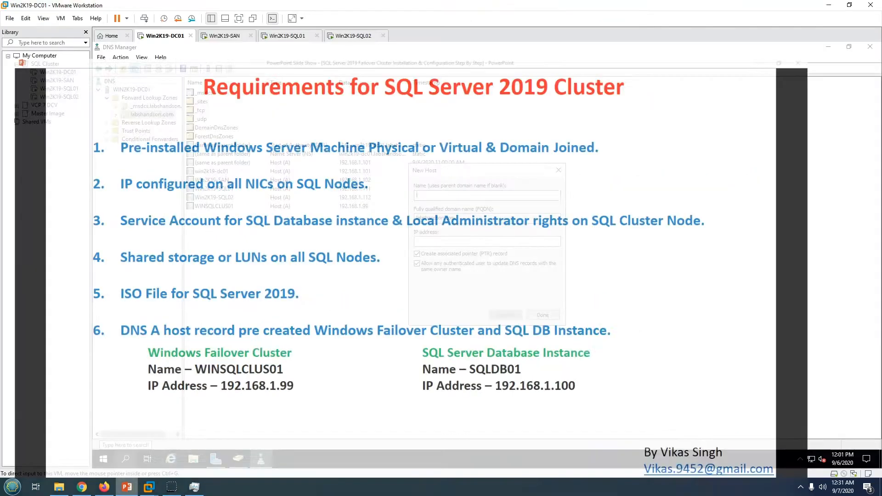
type("SQLDB01")
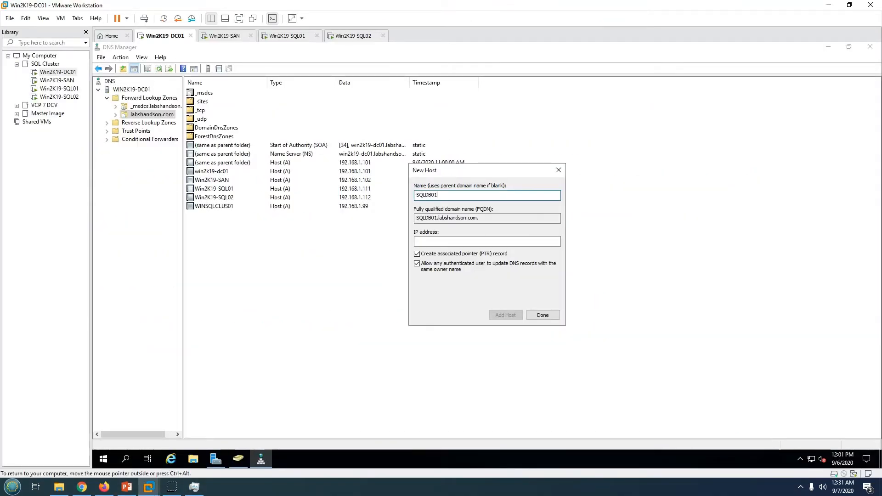
key("Tab")
type("192.16")
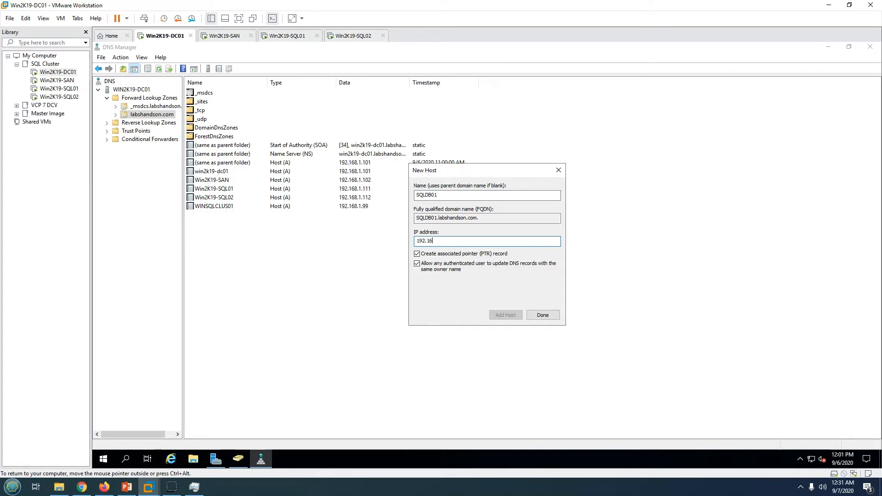
type("8.1.1")
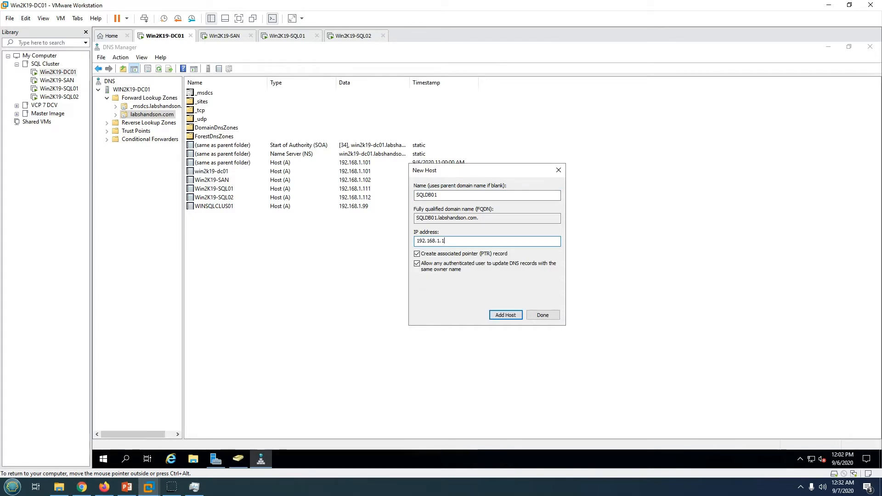
type("00")
key("Return")
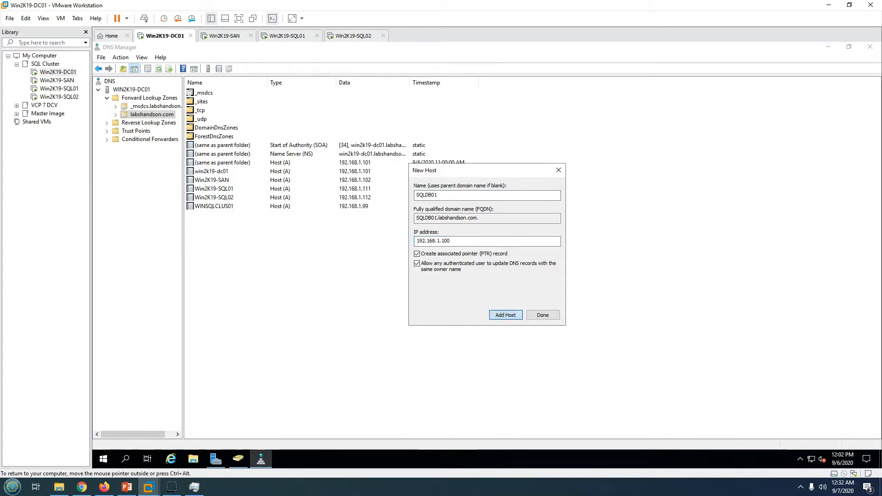
left_click(559, 283)
left_click(543, 315)
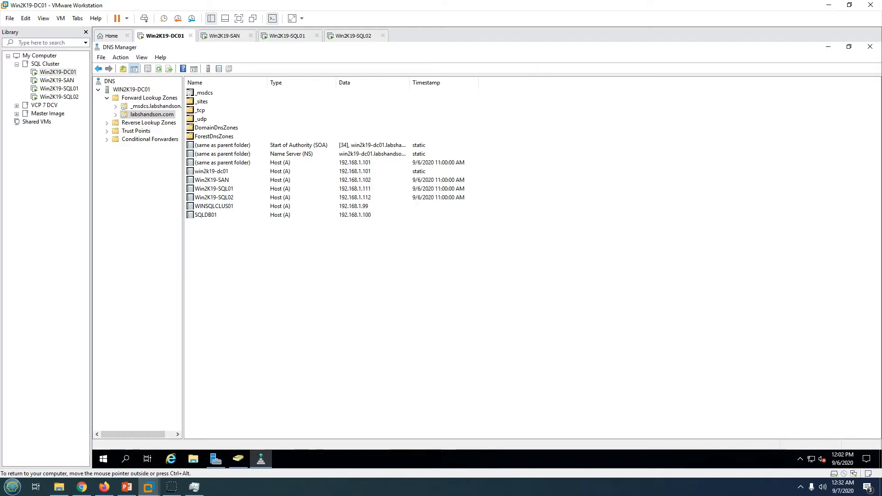
Refresh the labshandson.com zone and check the WINSQLCLUS01 and SQLDB01 host records in the list
right_click(426, 291)
left_click(450, 215)
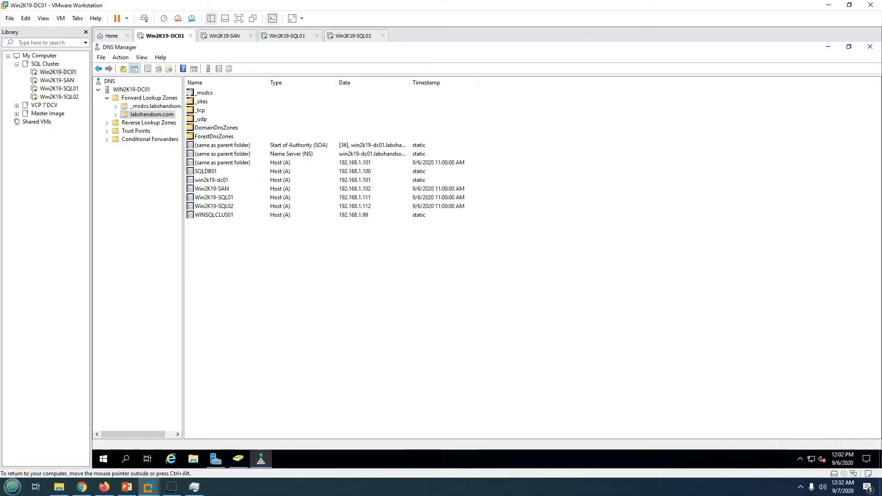
left_click(333, 206)
left_click(333, 215)
left_click(332, 206)
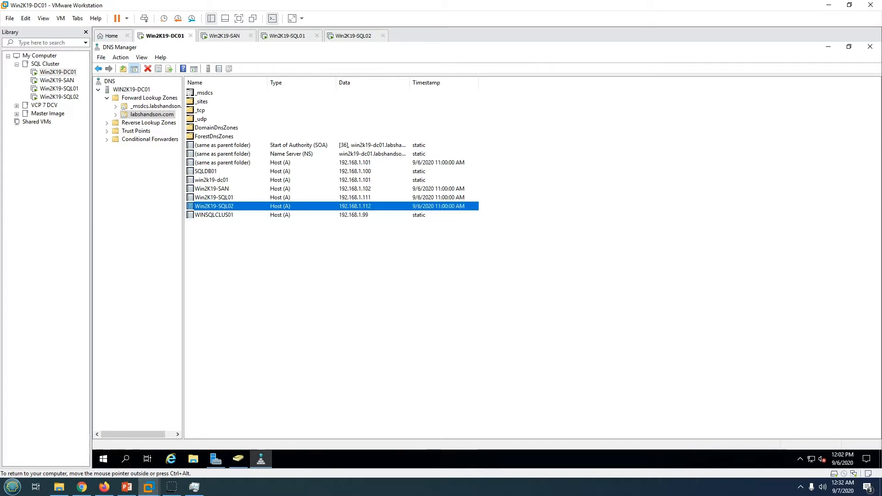
left_click(332, 172)
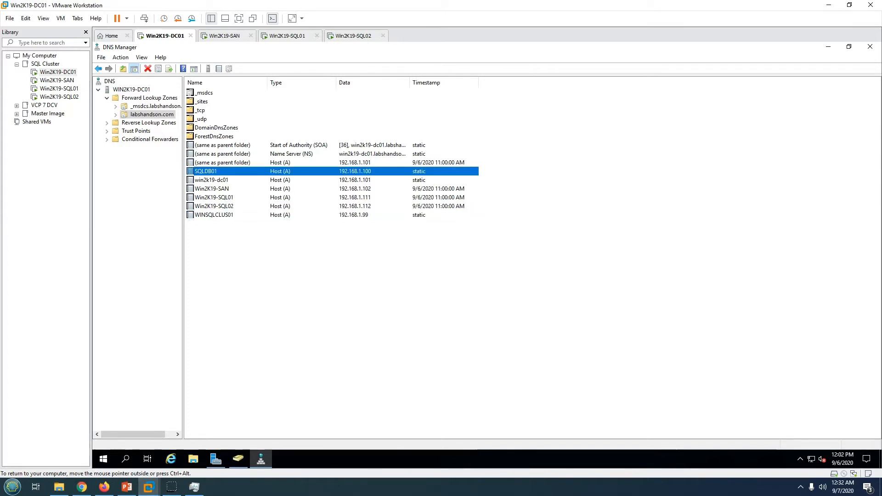
Check the PTR records for WINSQLCLUS01 and SQLDB01 in the 1.168.192.in-addr.arpa reverse lookup zone, widening the Data column to show full names
left_click(148, 122)
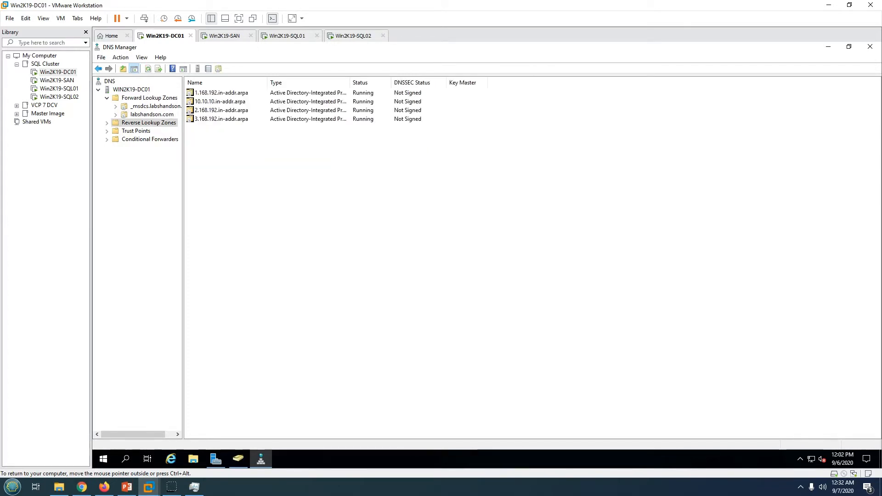
double_click(221, 93)
left_click(209, 154)
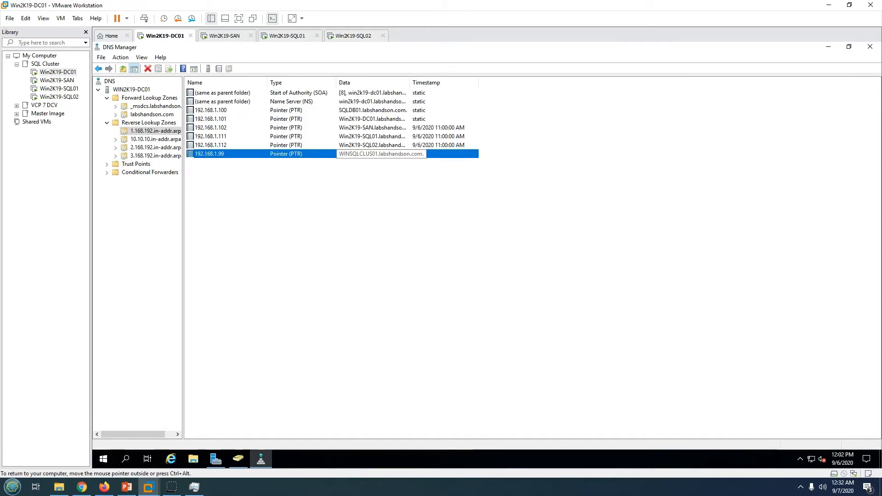
double_click(410, 83)
left_click(378, 110)
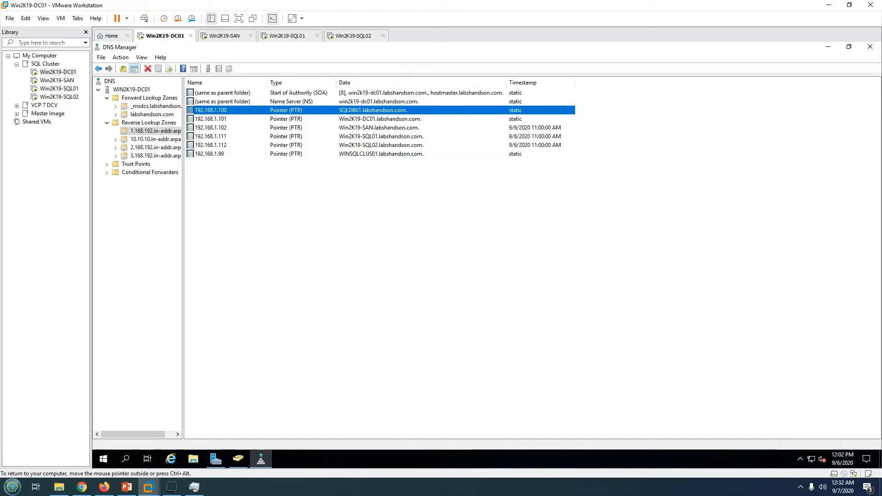
Review the SQL Server 2019 cluster installation steps slide in the PowerPoint slide show and return to VMware Workstation
left_click(126, 486)
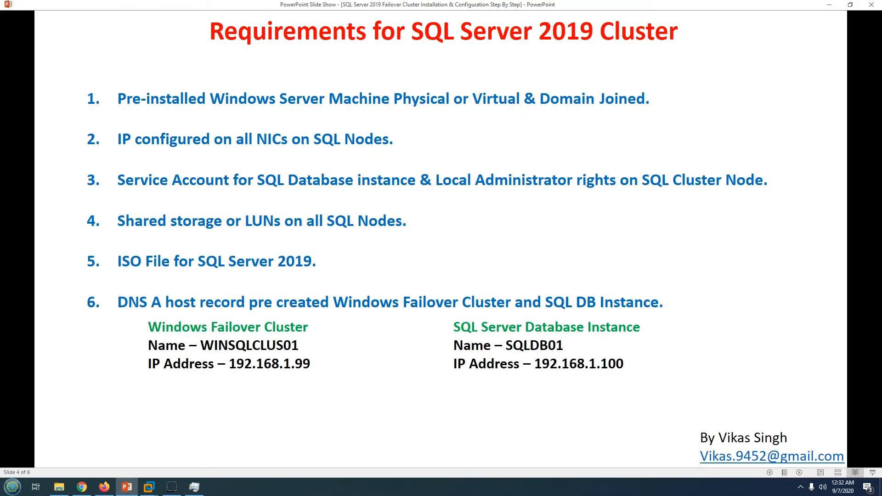
key("Right")
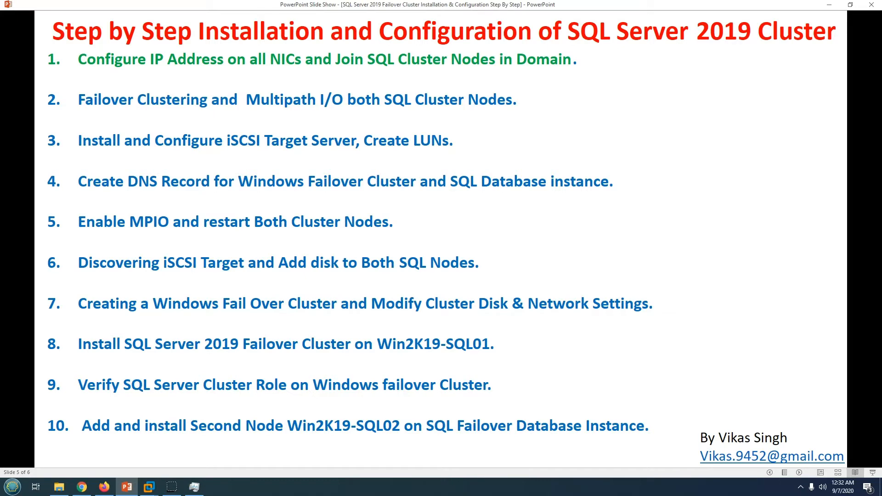
left_click(150, 487)
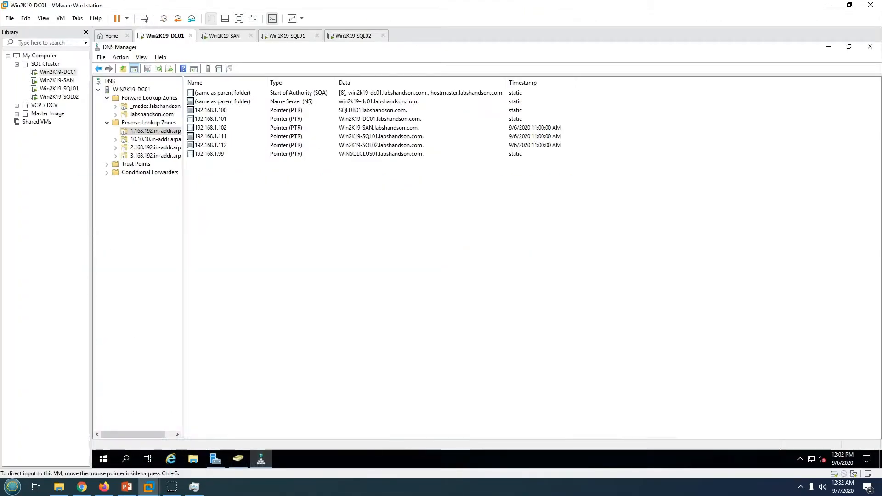
On Win2K19-SQL01, start the Add Roles and Features Wizard with a role-based installation on the local server and proceed to feature selection
left_click(290, 36)
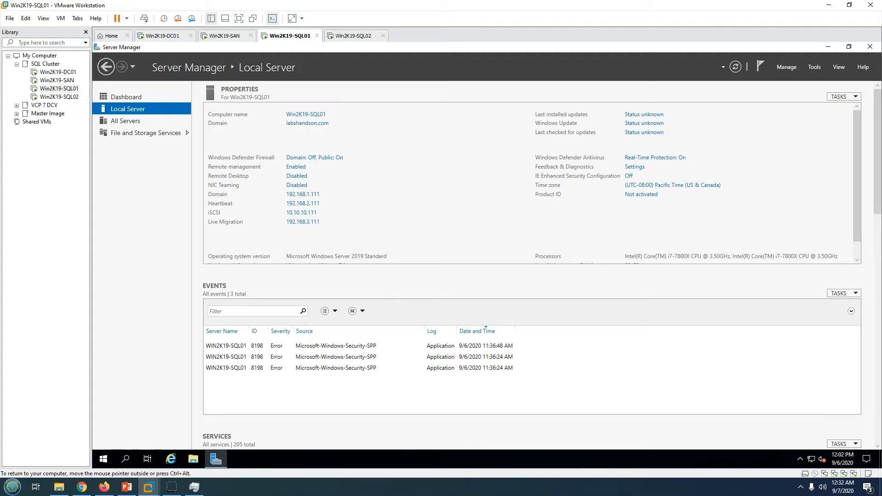
left_click(786, 67)
left_click(819, 79)
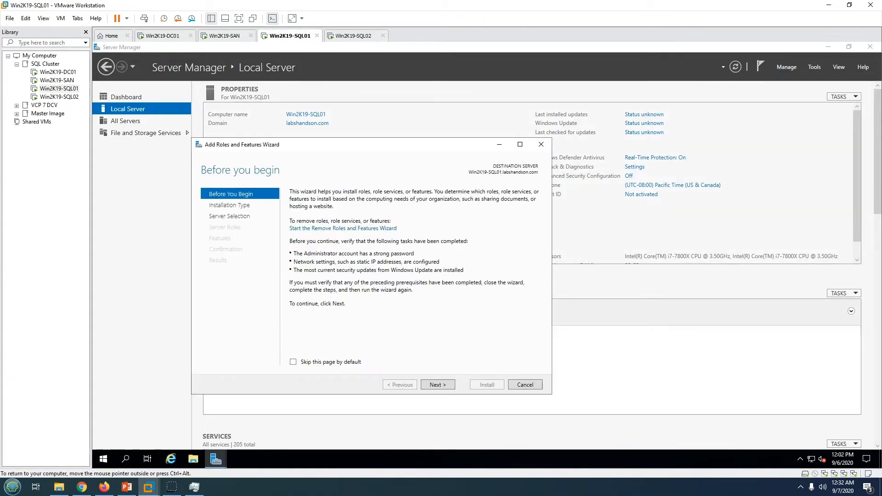
left_click(438, 384)
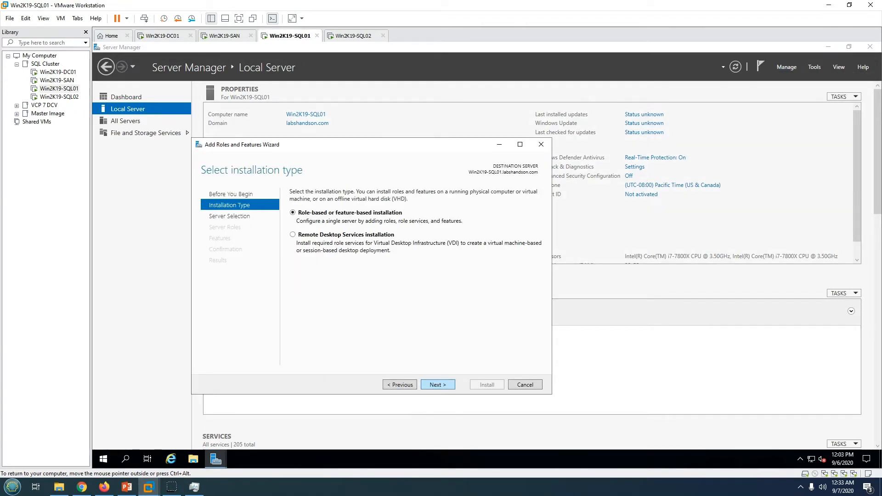
left_click(438, 385)
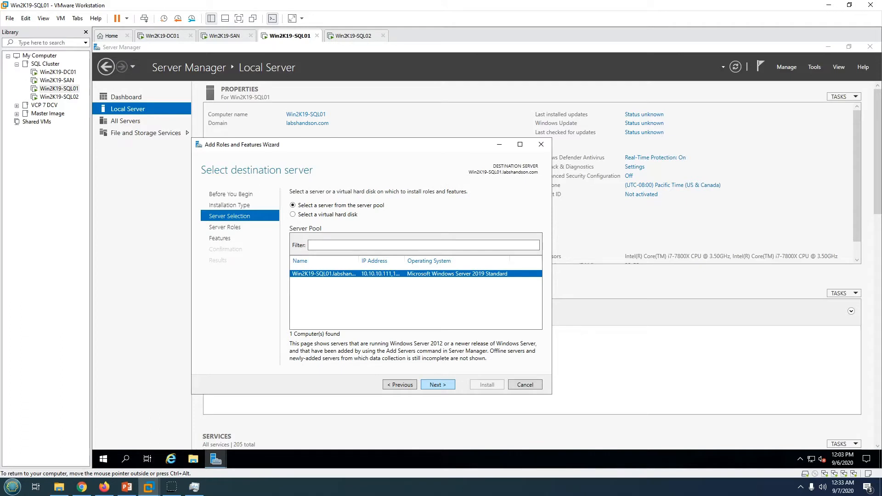
left_click(438, 385)
left_click(220, 238)
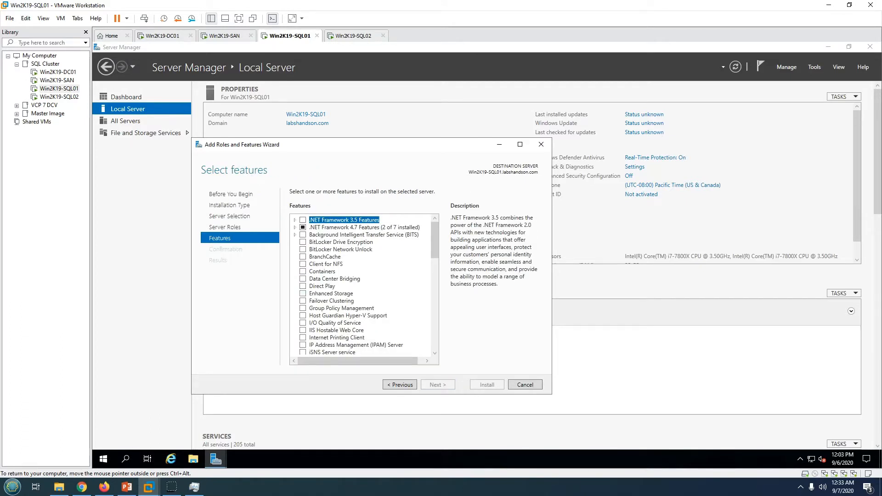
Select the Failover Clustering feature with its required management tools and the Multipath I/O feature for Win2K19-SQL01
left_click(303, 300)
left_click(397, 343)
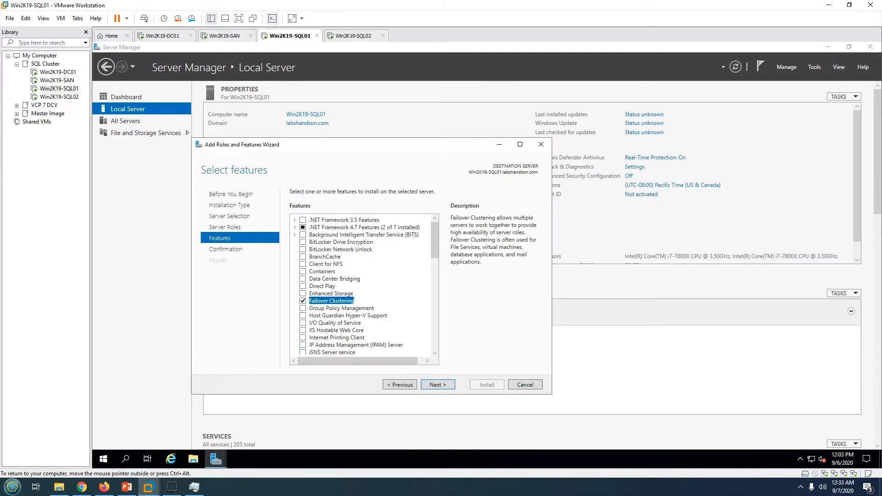
left_click_drag(434, 240, 435, 263)
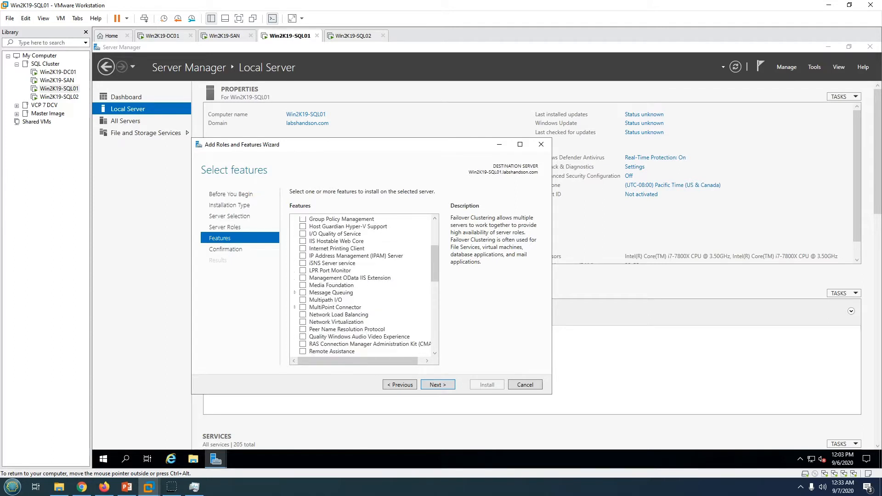
left_click(303, 300)
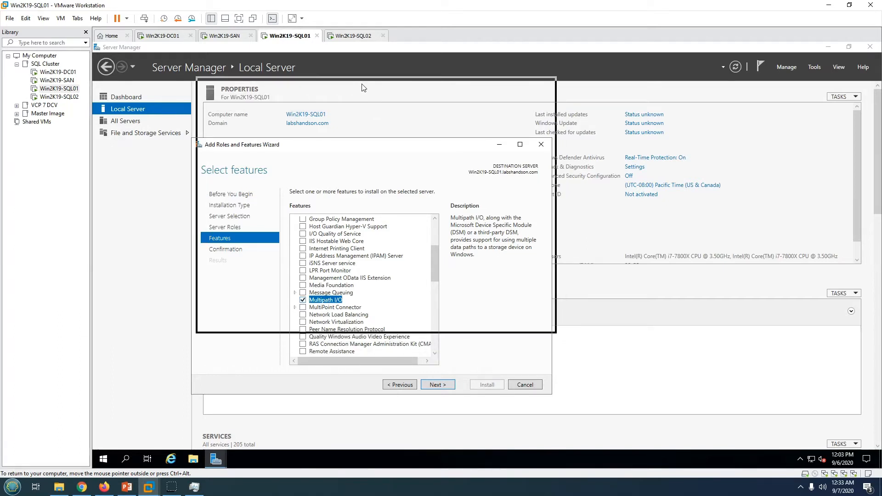
left_click_drag(364, 88, 362, 91)
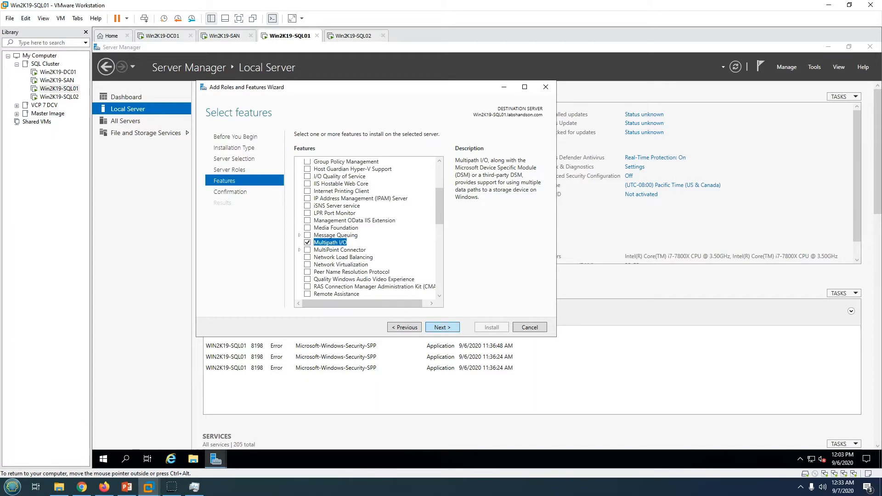
Allow automatic restart of the destination server and install the selected features on Win2K19-SQL01
left_click(442, 327)
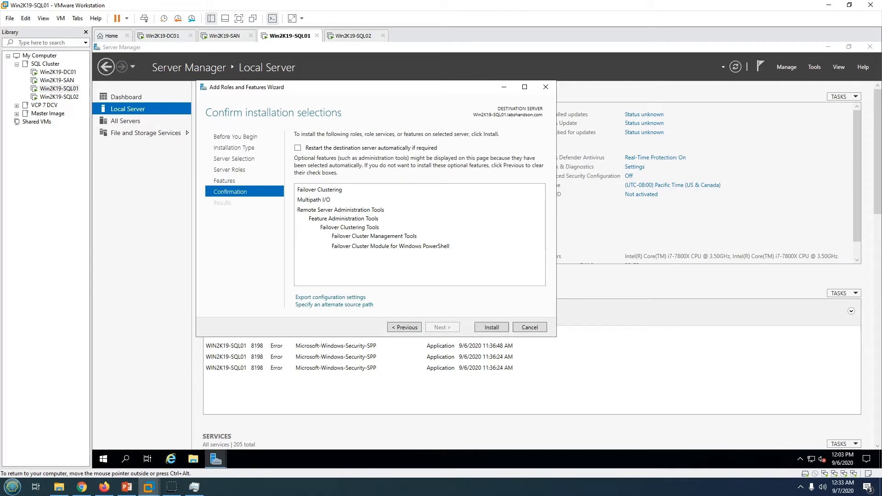
left_click(297, 147)
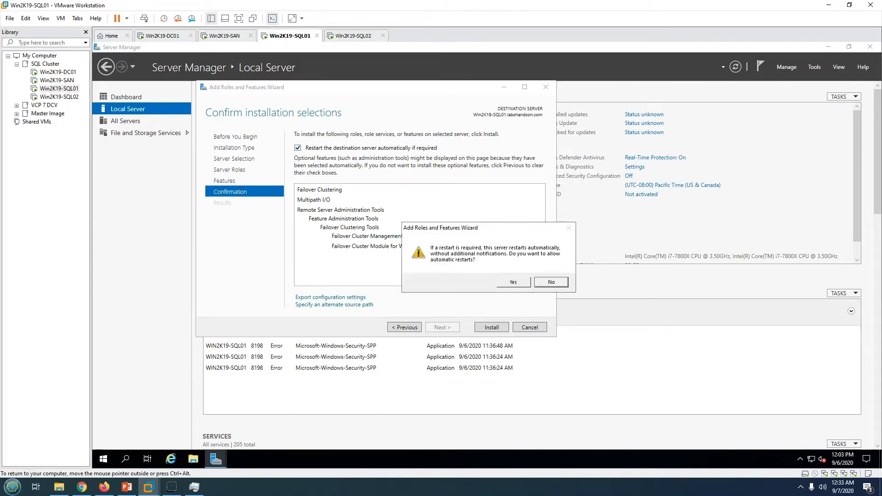
left_click(513, 282)
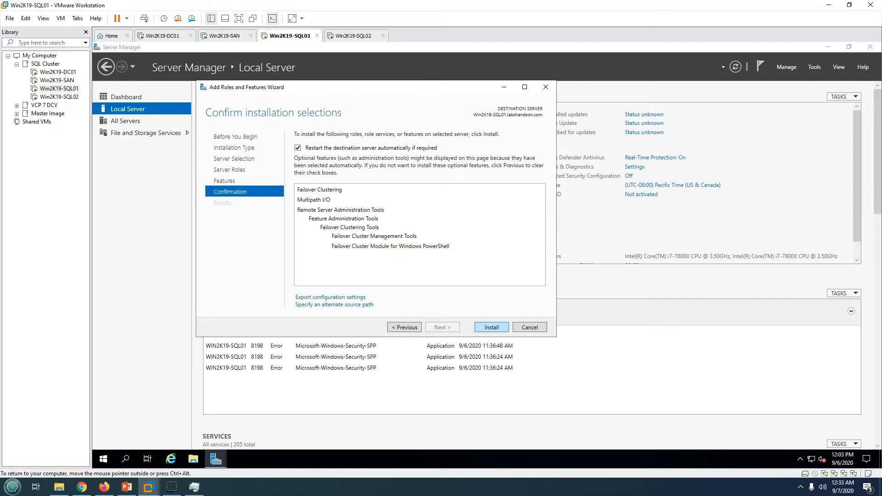
left_click(490, 327)
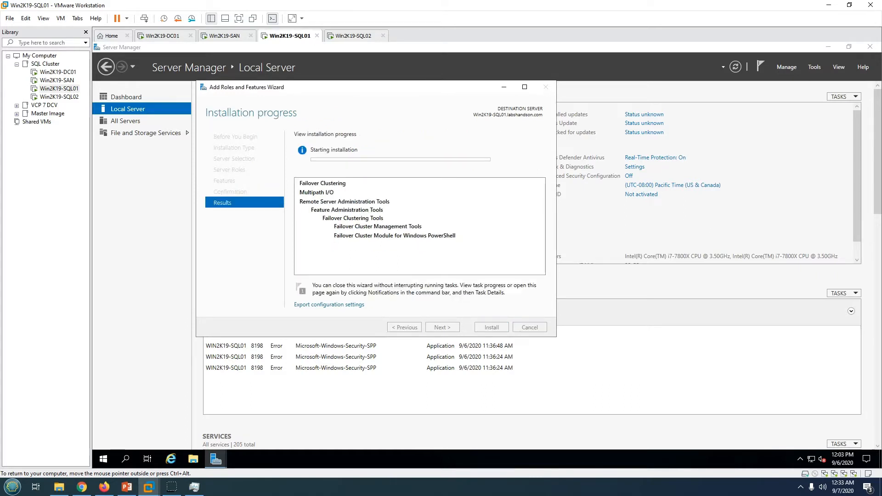
On Win2K19-SQL02, start the Add Roles and Features Wizard with a role-based installation on the local server and proceed to feature selection
left_click(353, 36)
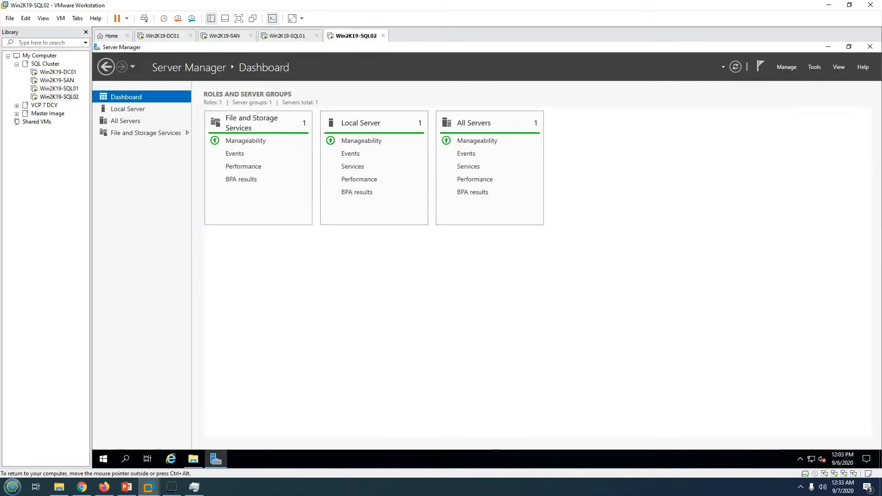
left_click(786, 67)
left_click(818, 79)
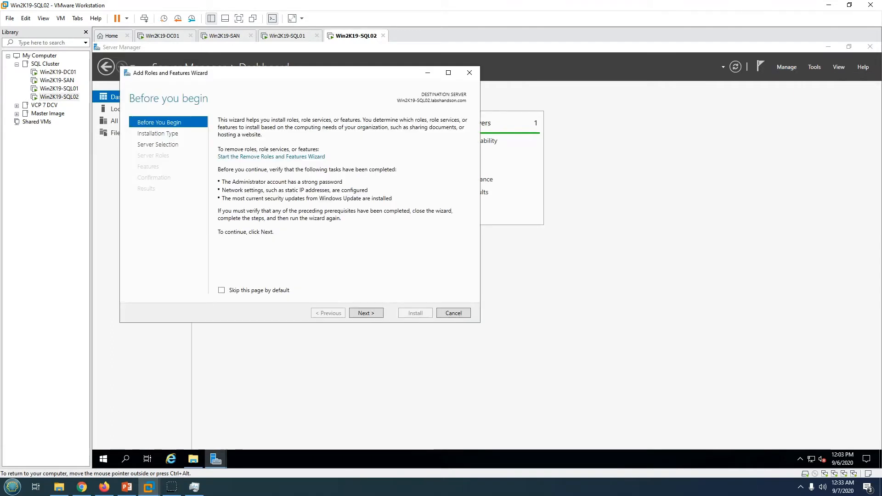
left_click(366, 314)
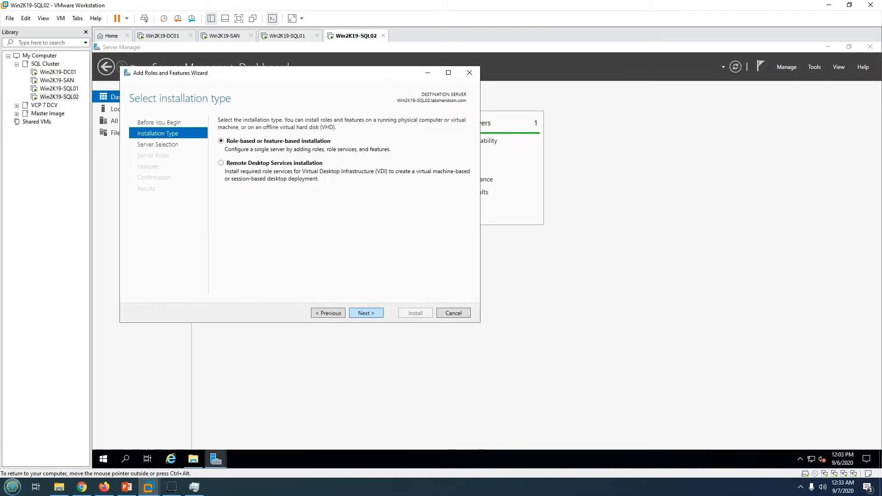
left_click(366, 314)
left_click(366, 313)
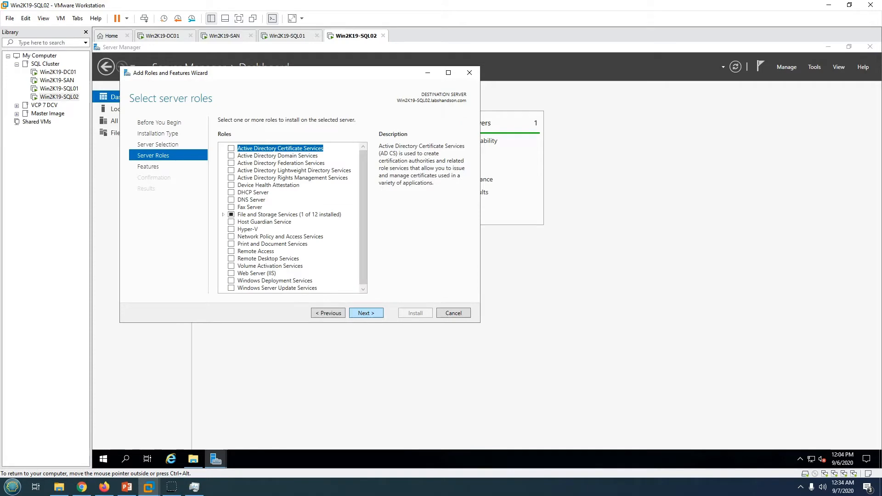
left_click(366, 313)
Select Failover Clustering with its required management tools and Multipath I/O as features for Win2K19-SQL02
left_click(231, 229)
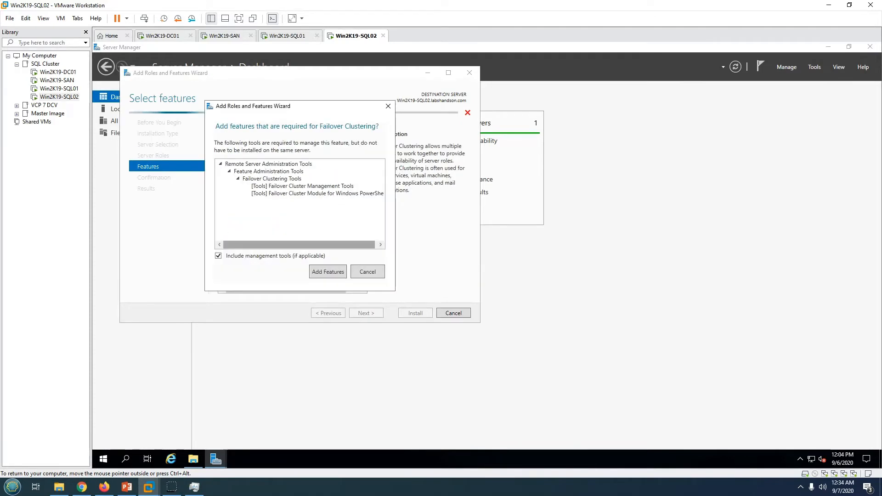
left_click(328, 272)
left_click_drag(362, 169, 362, 207)
left_click(231, 175)
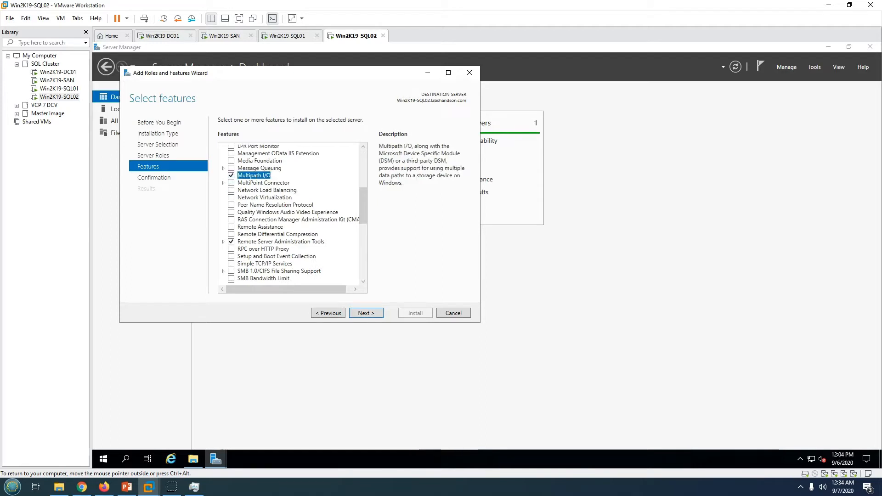
Install the selected features on Win2K19-SQL02 with automatic restart of the destination server allowed
left_click(366, 313)
left_click(222, 133)
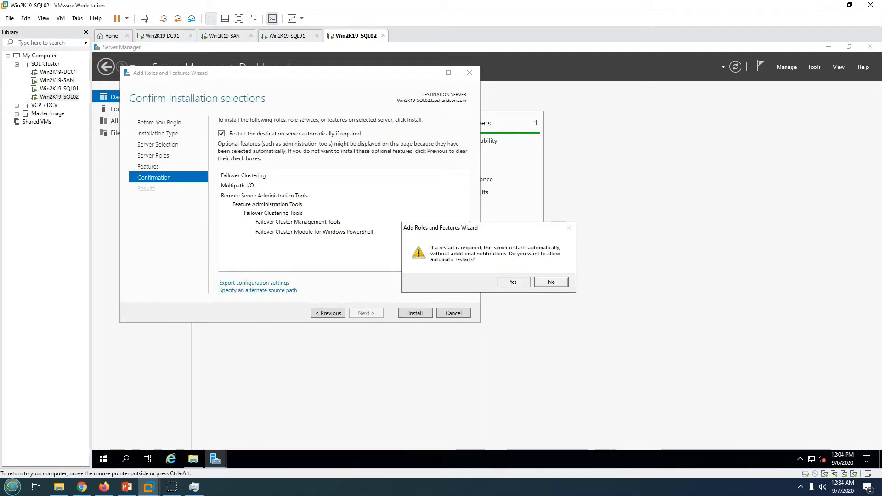
left_click(513, 282)
left_click(415, 313)
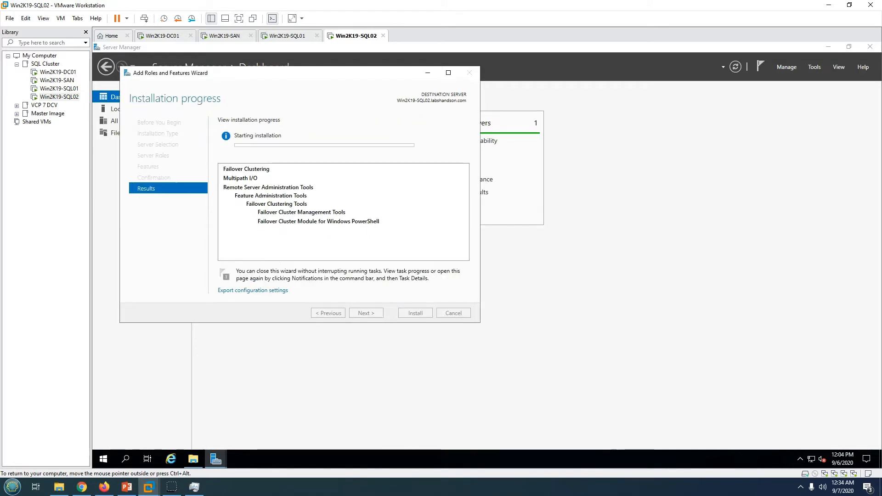
left_click_drag(306, 77, 427, 120)
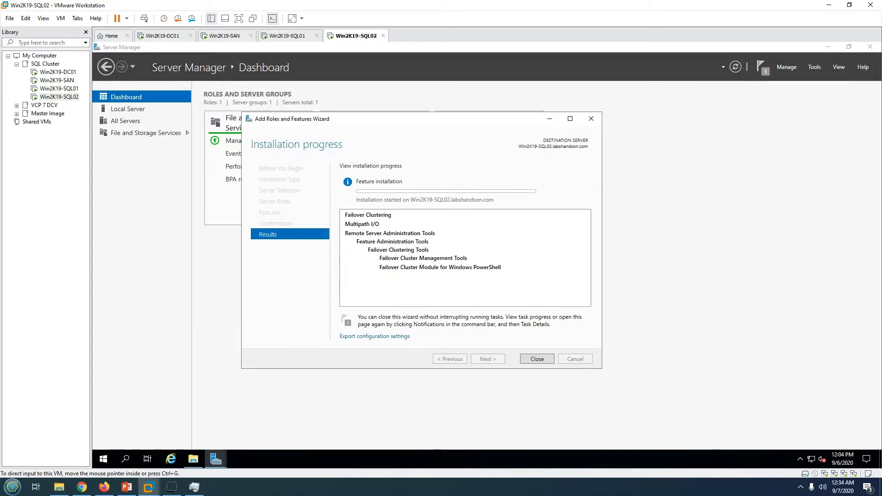
Check the restart progress of Win2K19-SQL01 and Win2K19-SQL02 after the feature installation
left_click(287, 36)
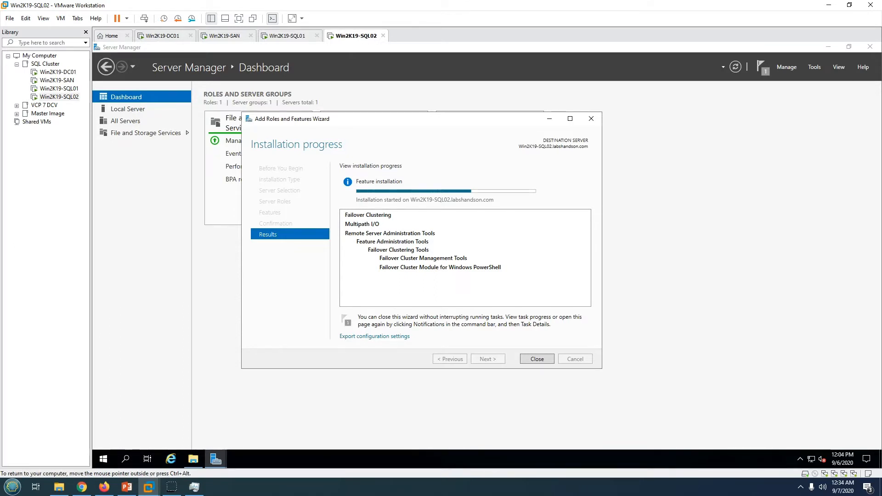
left_click(288, 35)
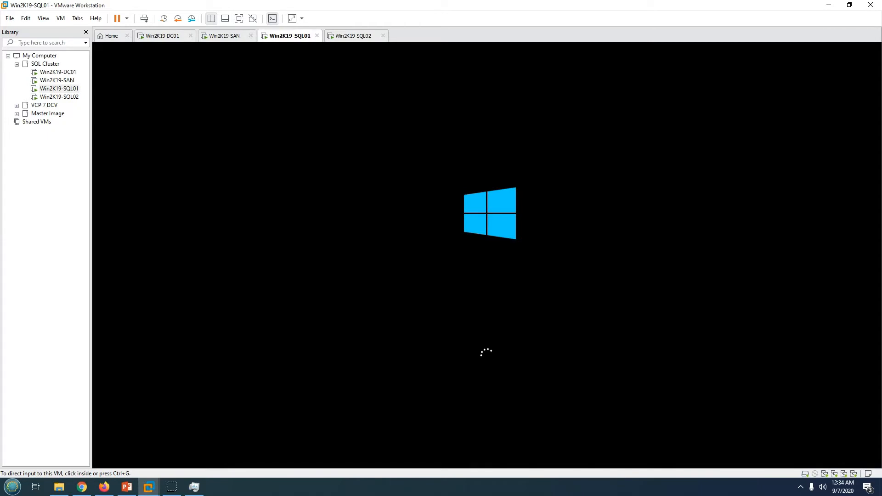
left_click(353, 36)
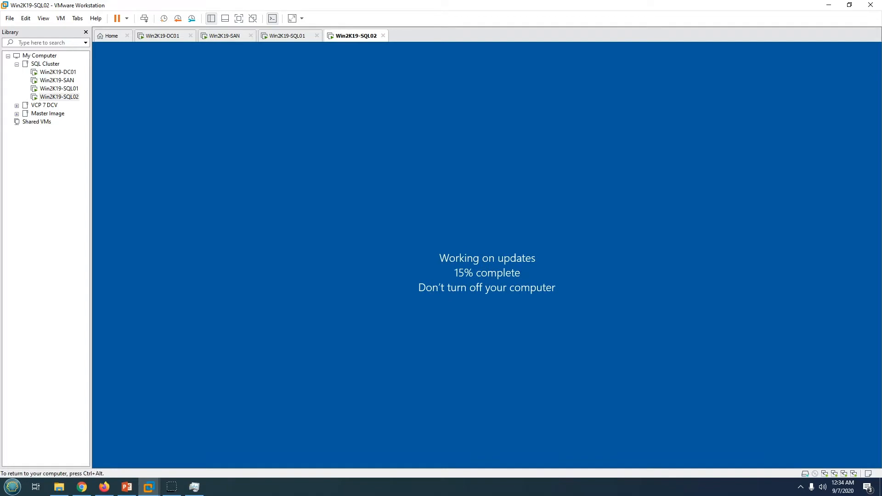
Unlock the Win2K19-SQL01 virtual machine and sign in as SQLAdmin with the account password
left_click(287, 36)
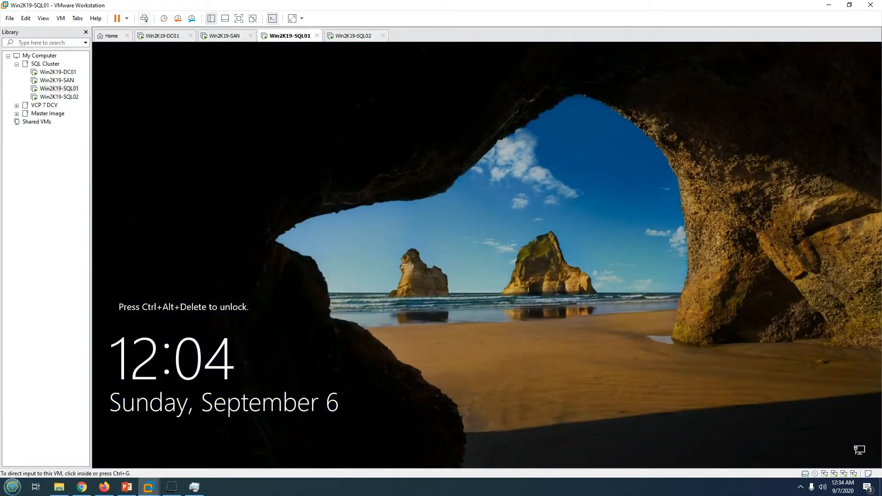
left_click(144, 18)
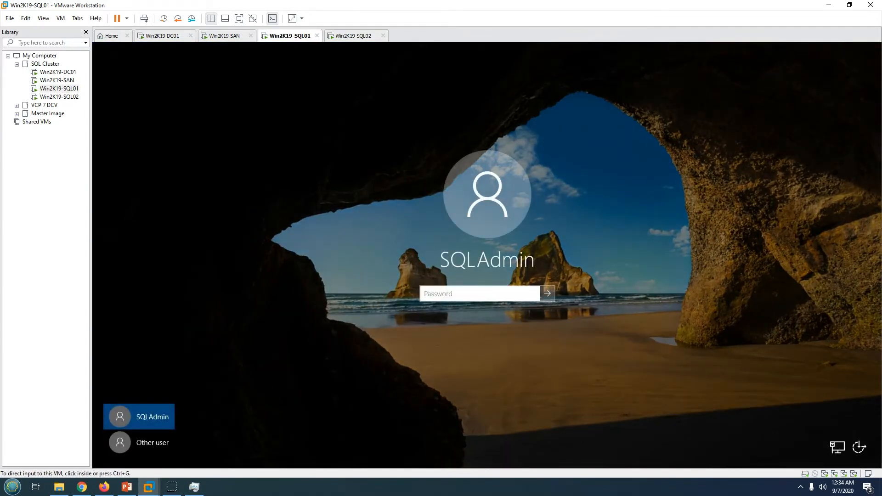
left_click(479, 294)
type("•••")
key("BackSpace")
key("BackSpace")
key("BackSpace")
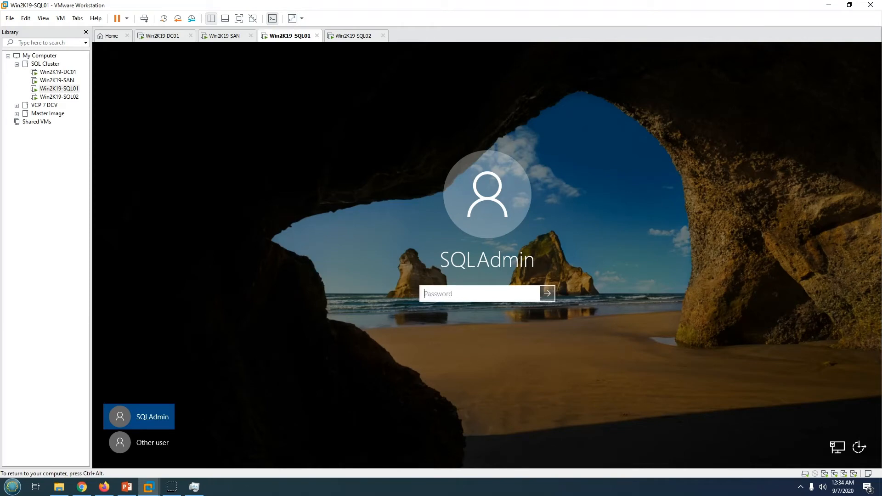
type("•••••••")
key("Return")
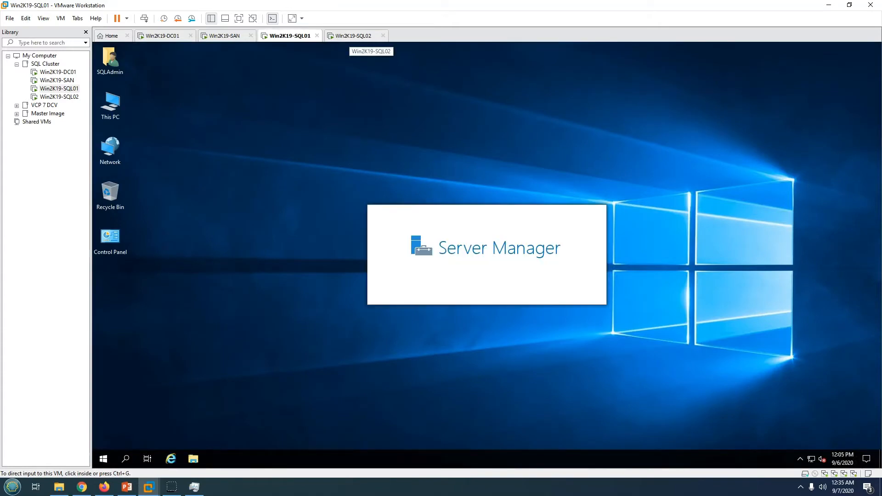
Check the restart progress of Win2K19-SQL02 and close the finished feature installation wizard on Win2K19-SQL01
left_click(353, 36)
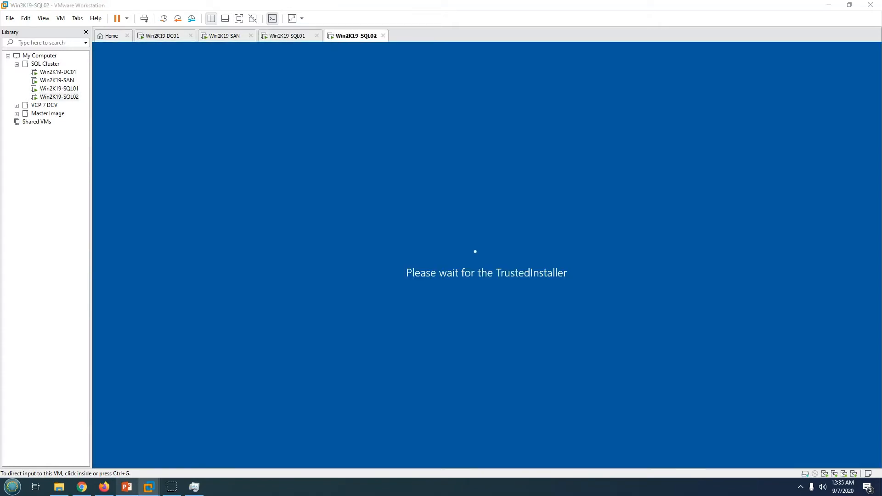
left_click(126, 486)
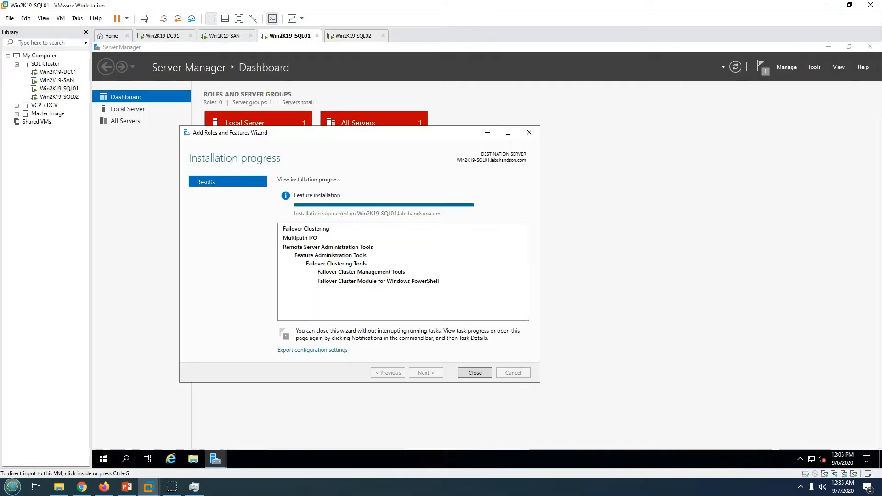
key("ctrl+g")
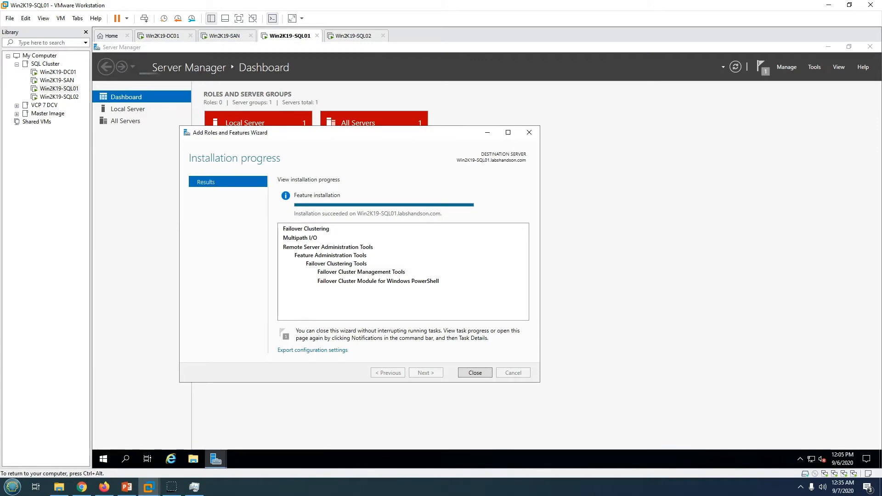
left_click(475, 372)
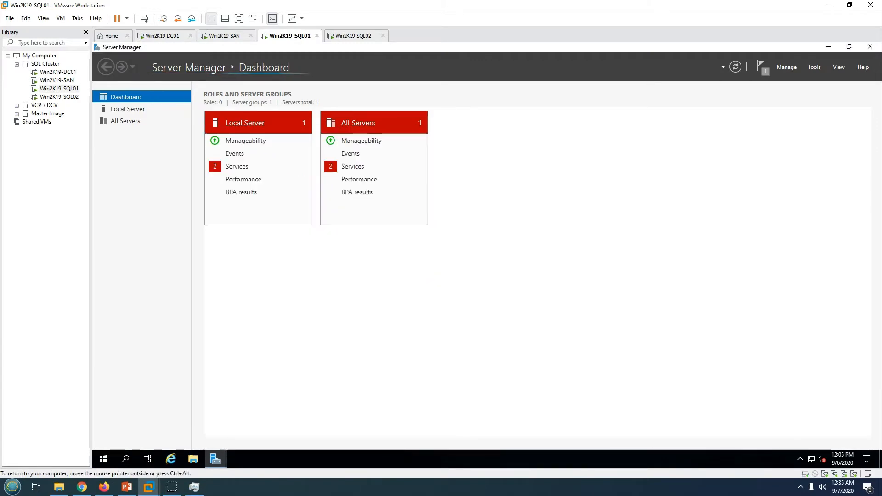
Unlock Win2K19-SQL02, sign in as SQLAdmin with the account password, and close the finished feature installation wizard
left_click(353, 36)
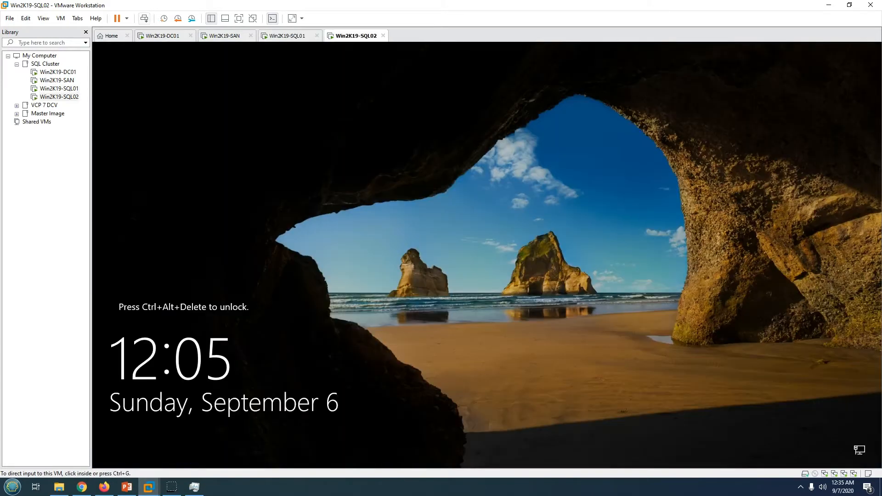
left_click(143, 19)
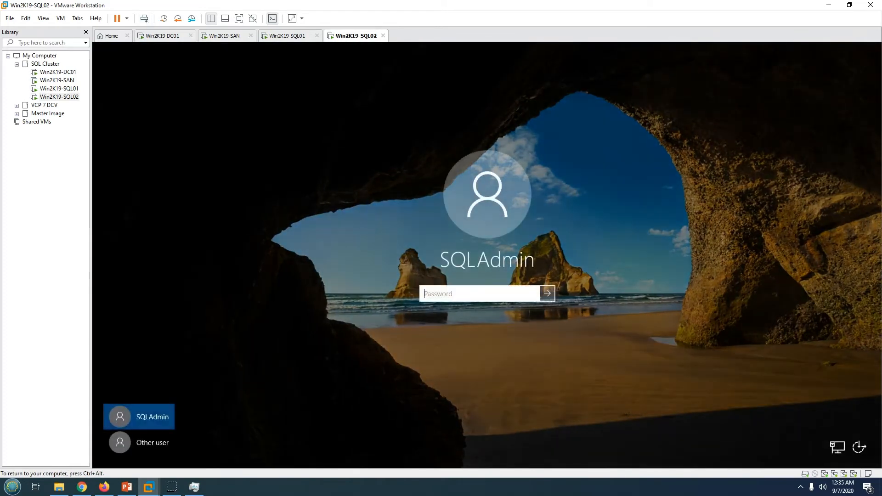
type("*******")
key("Return")
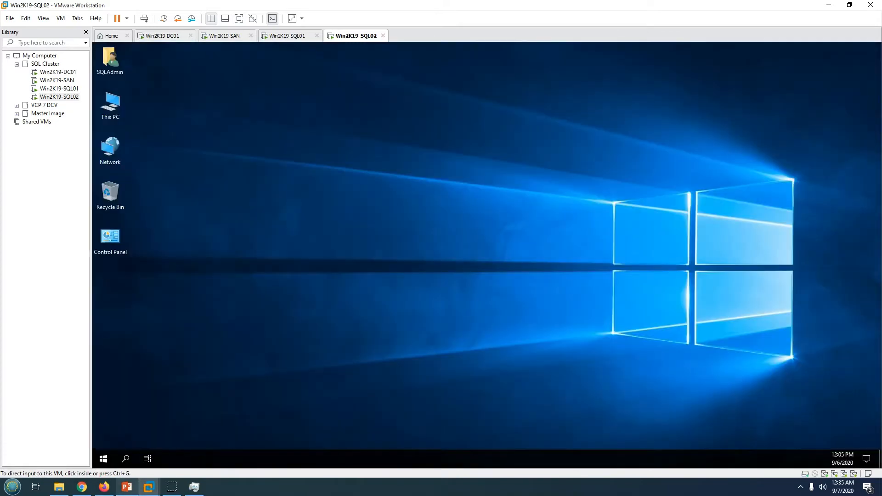
left_click(127, 487)
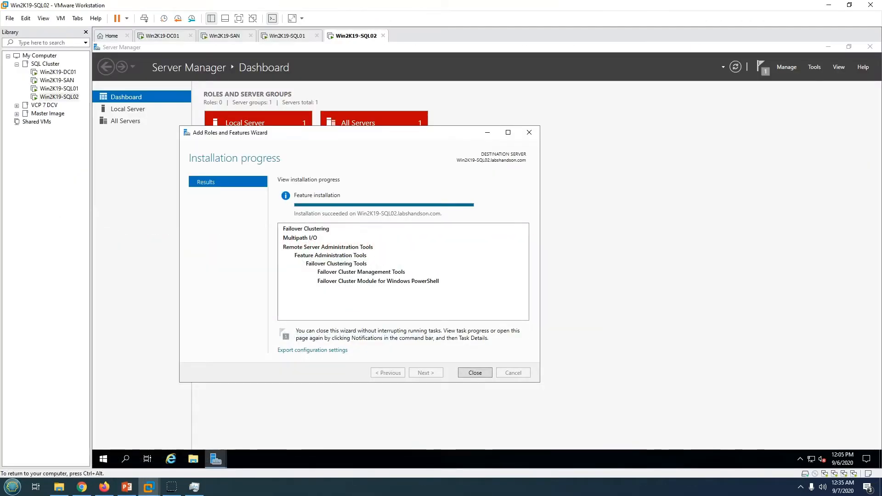
left_click(474, 373)
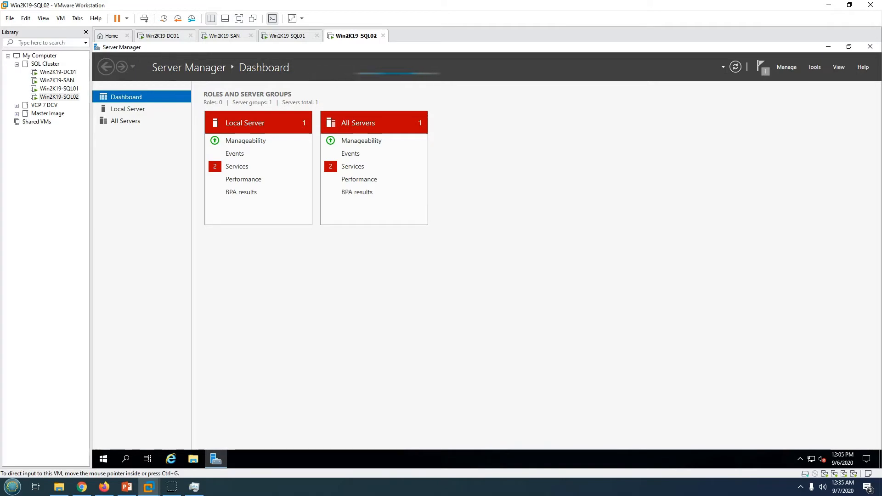
Switch to the Win2K19-SAN virtual machine and review the cluster installation steps in the PowerPoint slide show
left_click(224, 35)
left_click(126, 487)
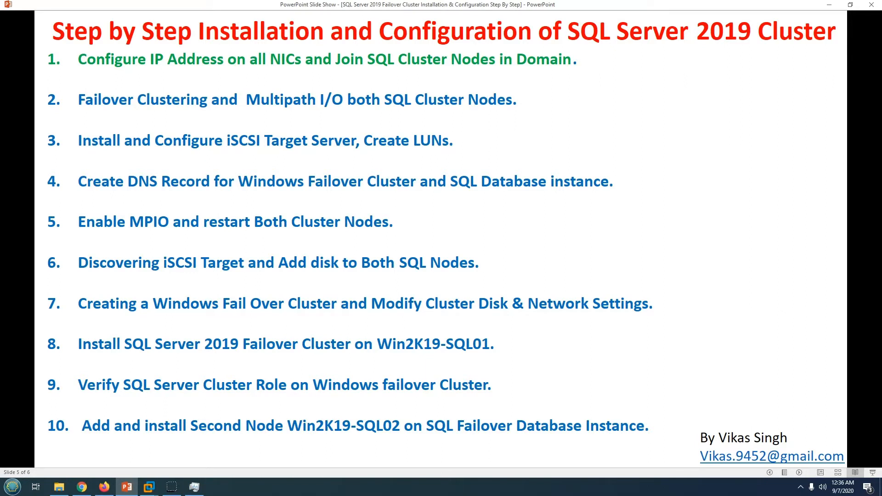
left_click(149, 487)
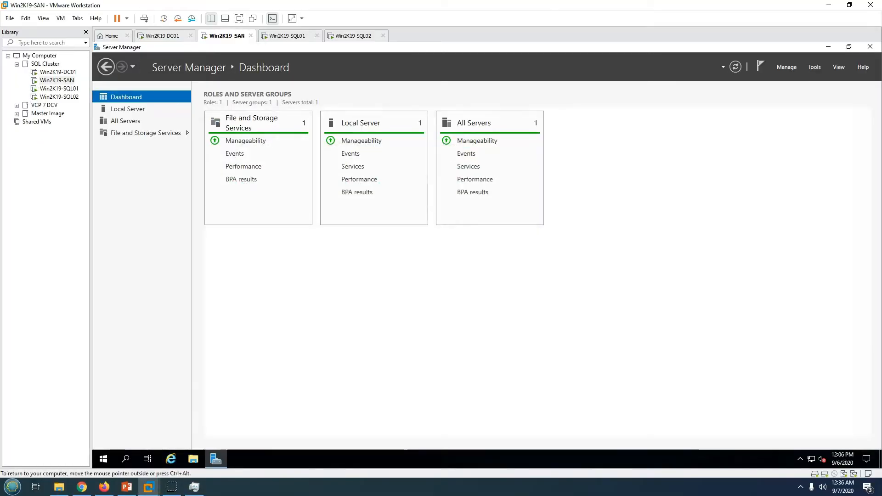
Start adding roles with a role-based or feature-based installation, keeping Win2K19-SAN from the server pool as the destination
left_click(786, 66)
left_click(822, 78)
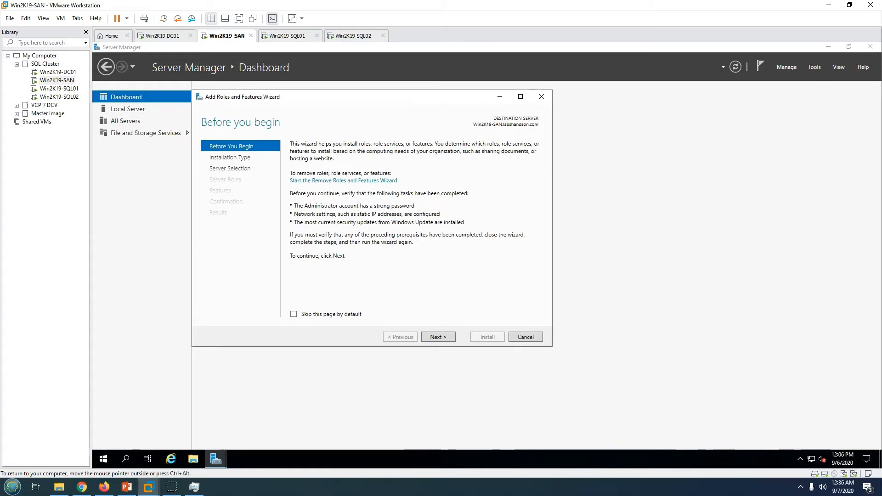
left_click(438, 337)
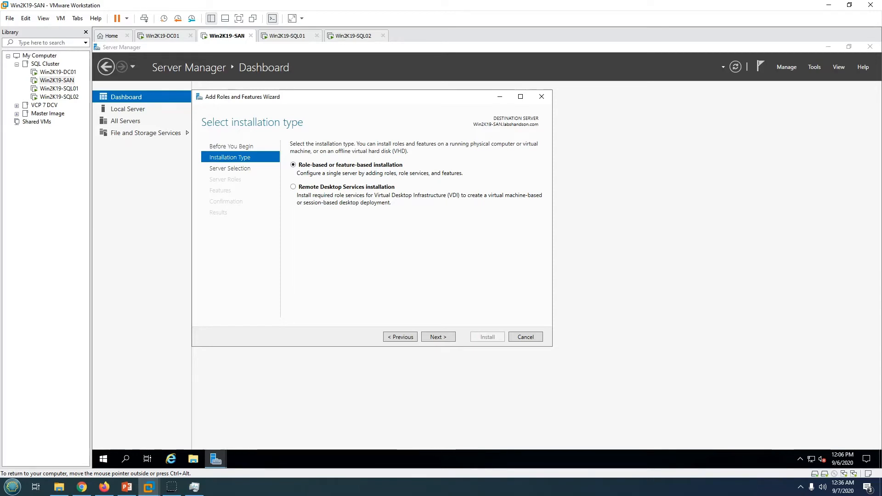
left_click(439, 336)
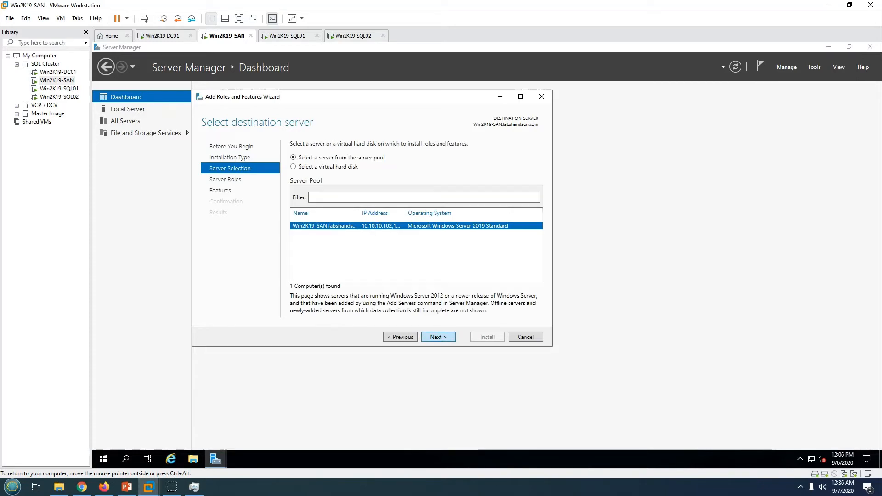
left_click(438, 336)
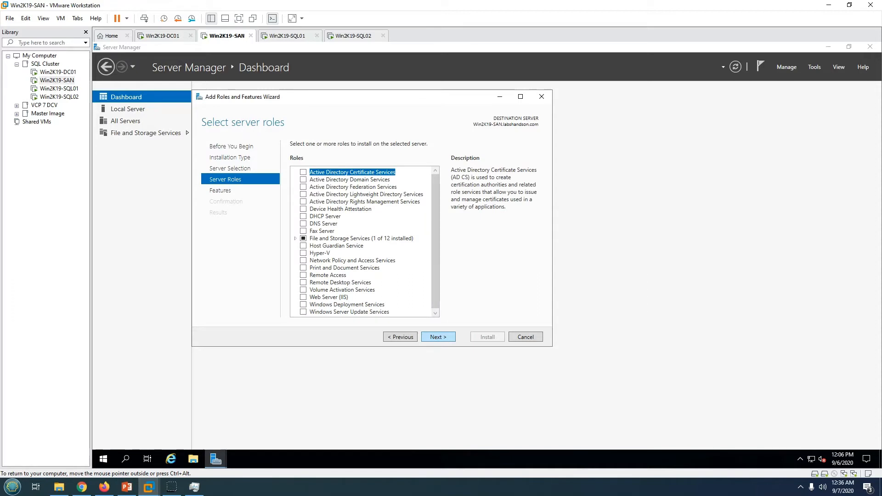
Select iSCSI Target Server under File and iSCSI Services, including its required File Server role service and management tools
left_click(295, 238)
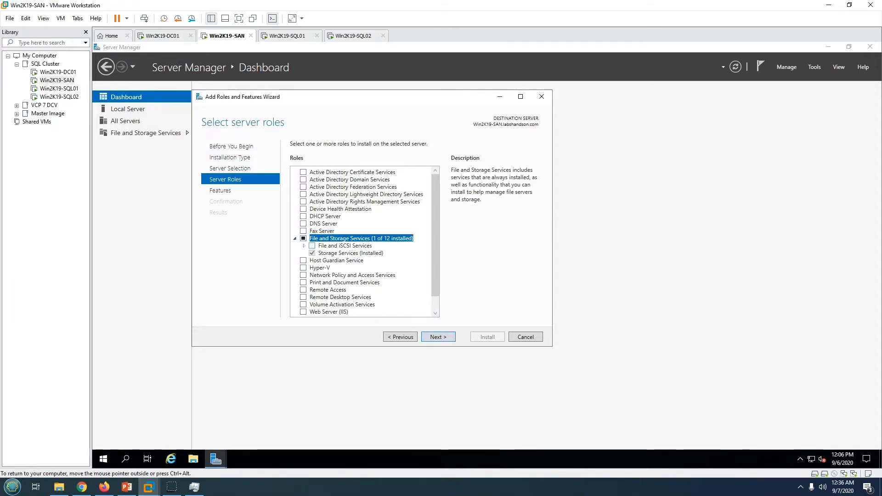
left_click(303, 246)
left_click_drag(436, 216, 436, 234)
left_click(320, 270)
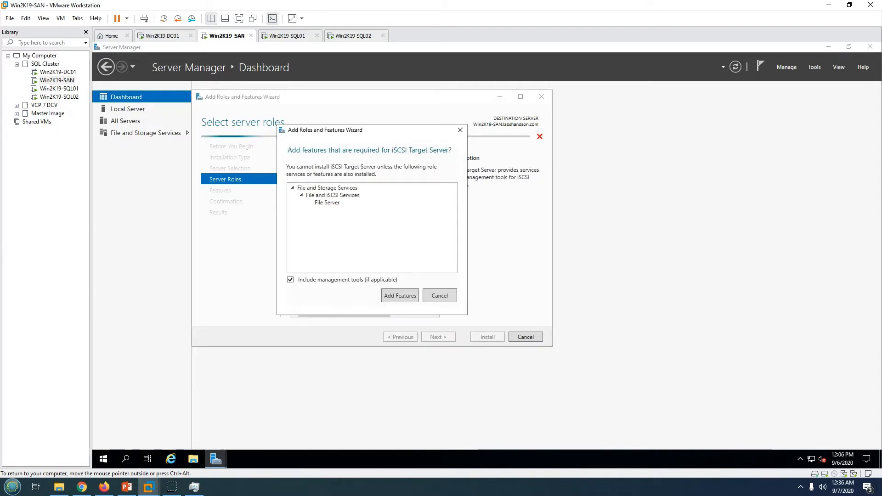
left_click(400, 296)
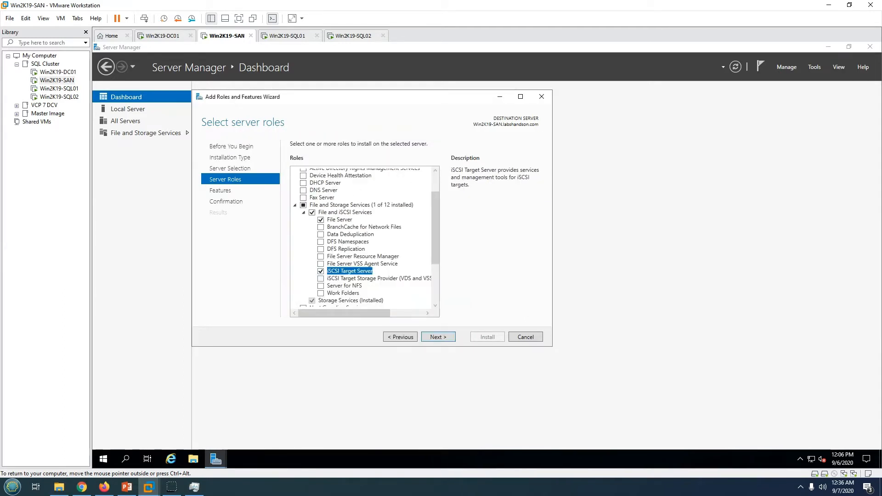
Install the selected iSCSI Target Server role on Win2K19-SAN without choosing any additional features
left_click(439, 337)
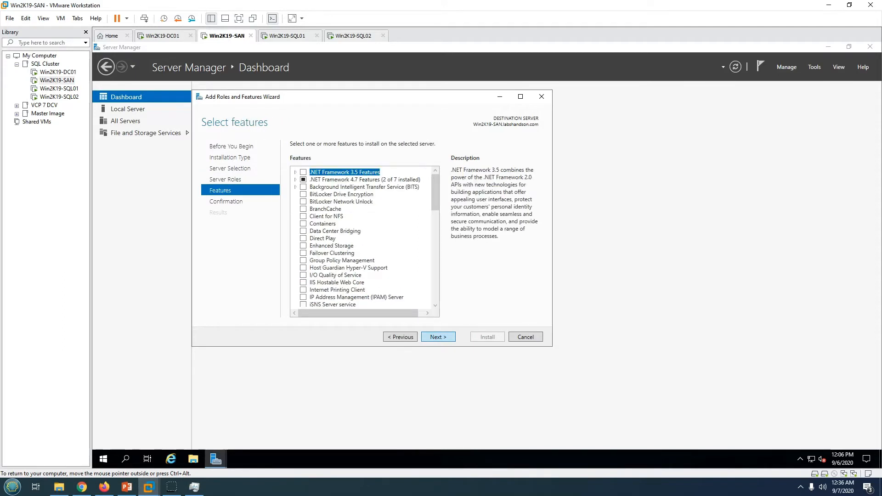
left_click(438, 337)
left_click(487, 337)
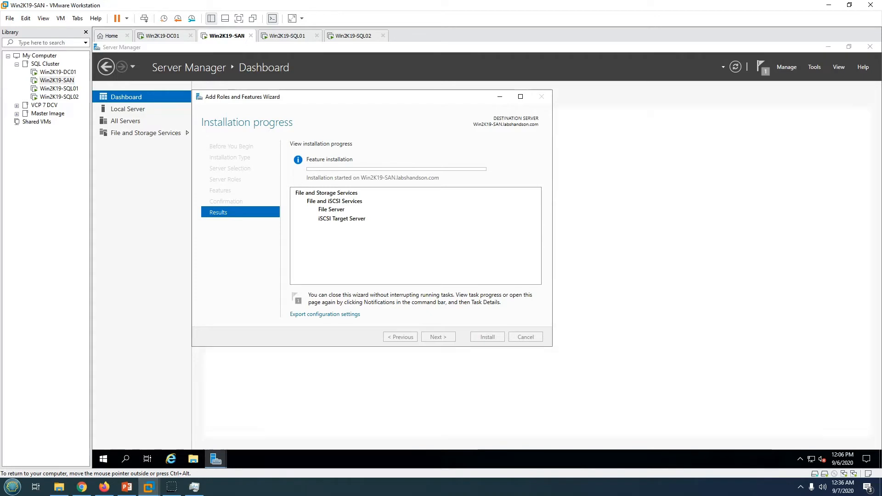
Examine the capacity and contents of the iSCSI (D:) drive on Win2K19-SAN in File Explorer, consulting the slide show's step list
left_click(193, 459)
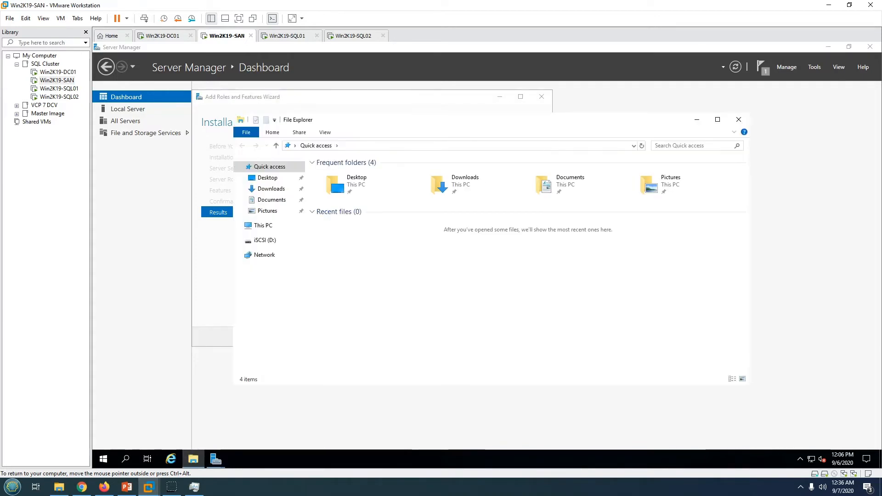
left_click(262, 225)
left_click(487, 271)
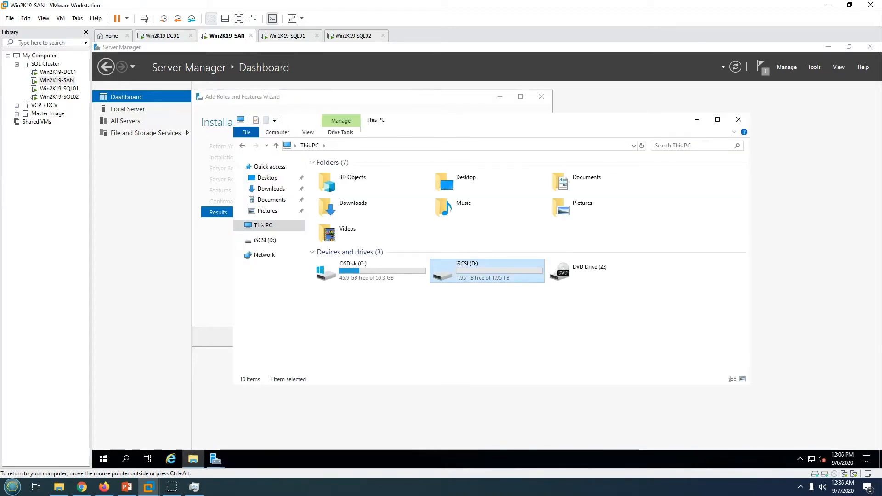
left_click(371, 271)
left_click(487, 271)
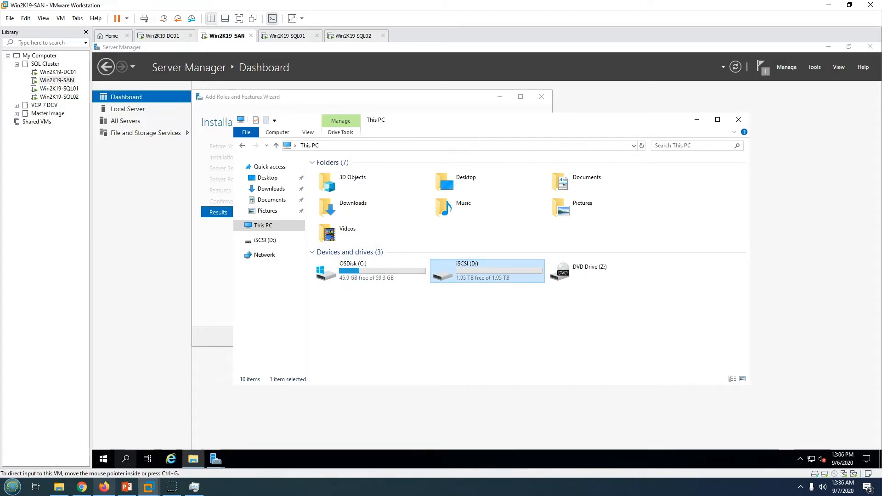
left_click(126, 486)
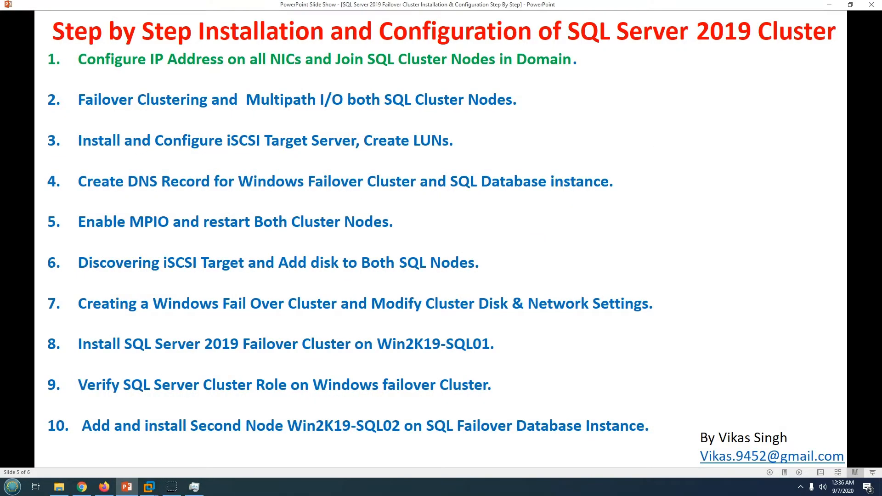
key("alt+Tab")
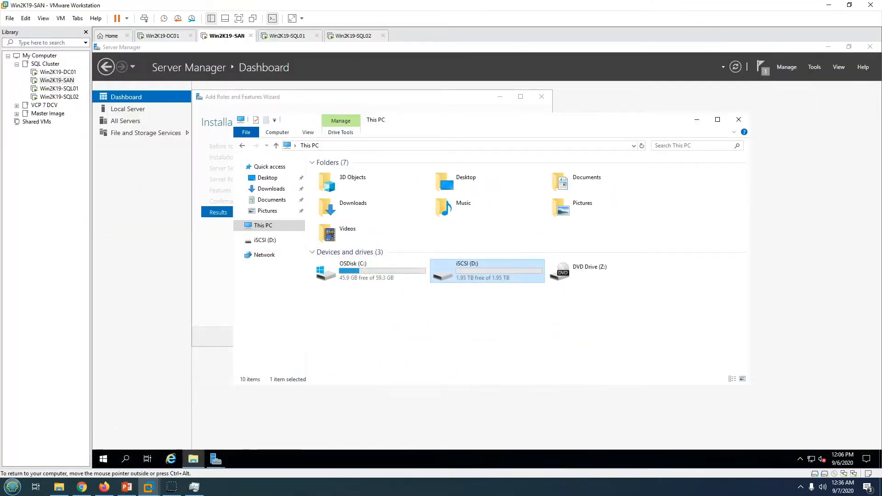
double_click(471, 270)
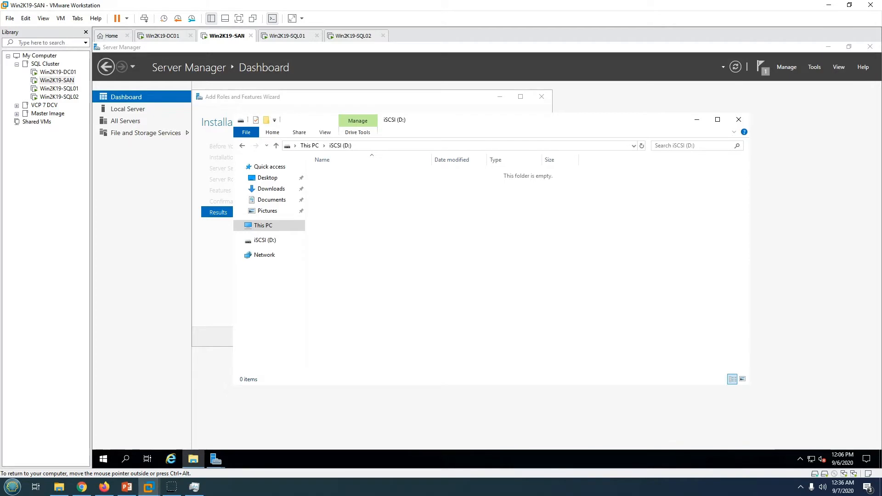
left_click(697, 119)
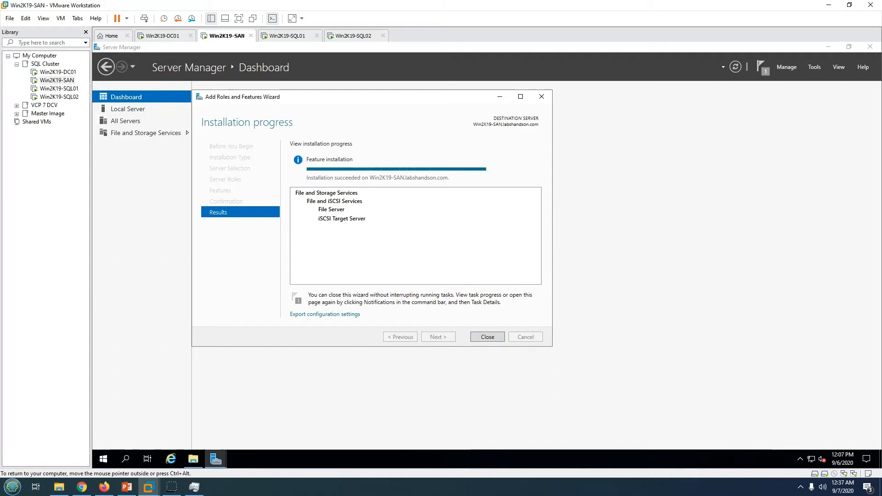
Close the finished role installation wizard and open the iSCSI page of File and Storage Services
left_click(487, 337)
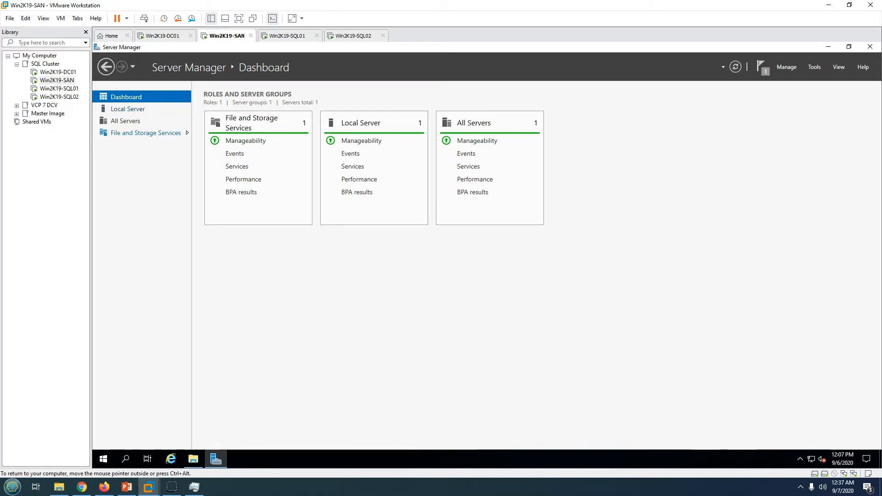
left_click(145, 133)
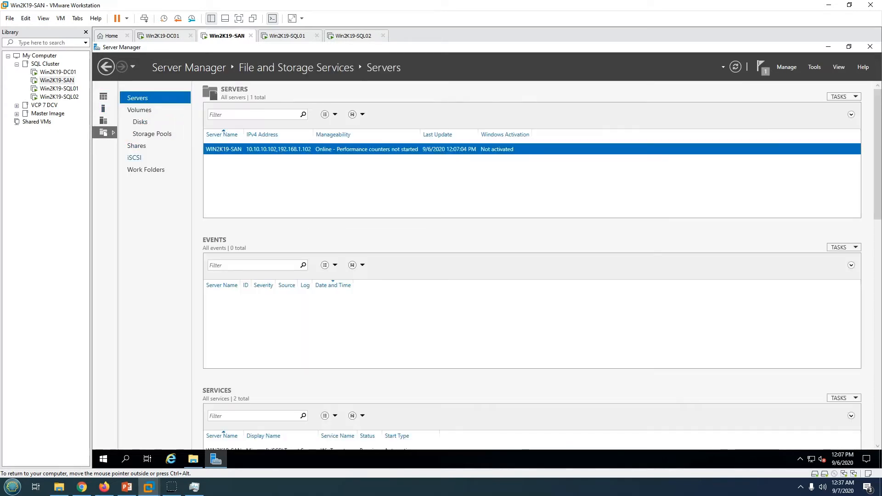
left_click(135, 158)
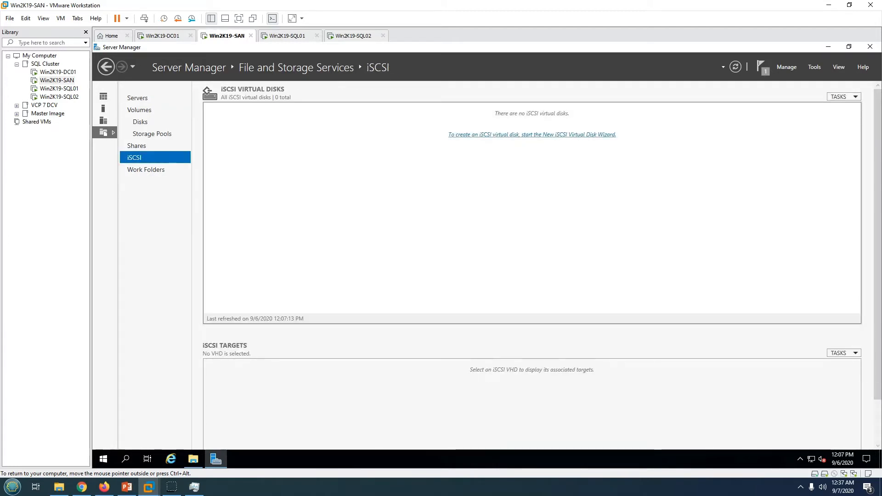
Start a new iSCSI virtual disk on Win2K19-SAN stored on volume D: and name it SQL-QuorumDisk
left_click(532, 134)
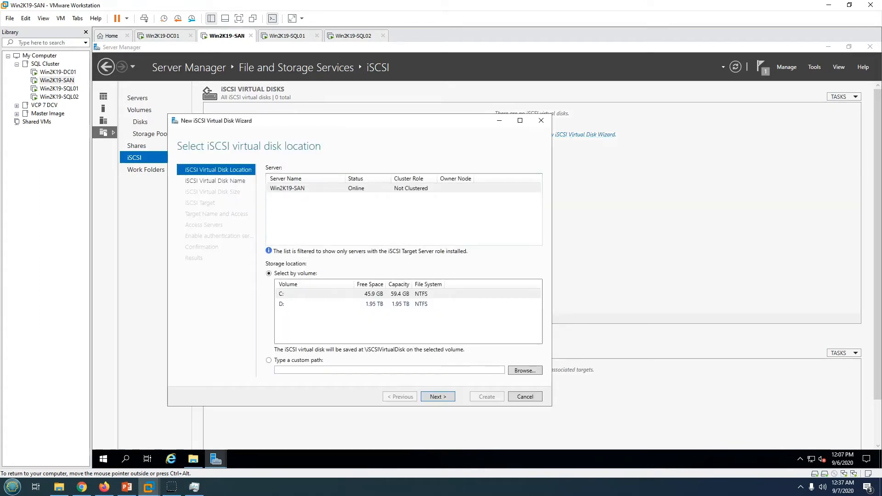
left_click(331, 304)
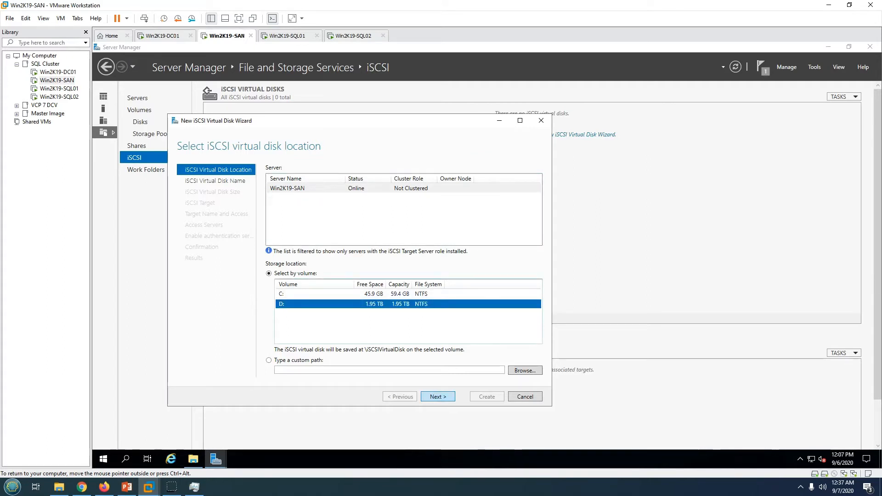
key("Return")
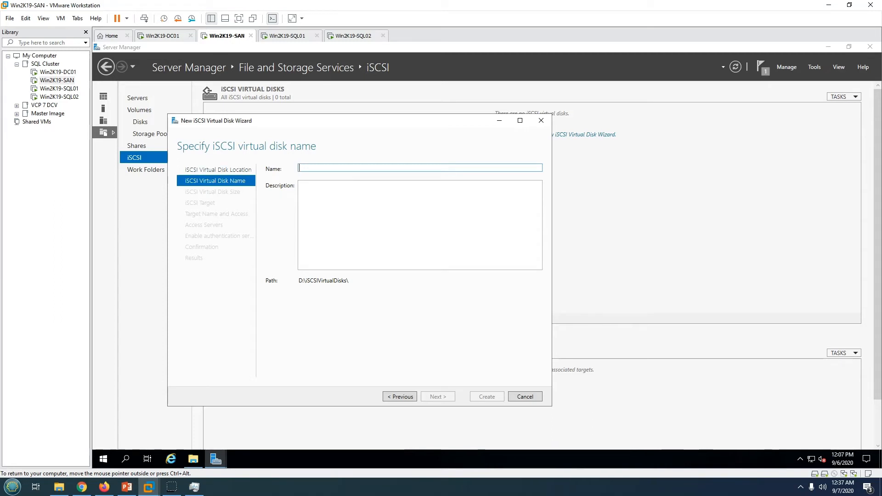
type("SQL")
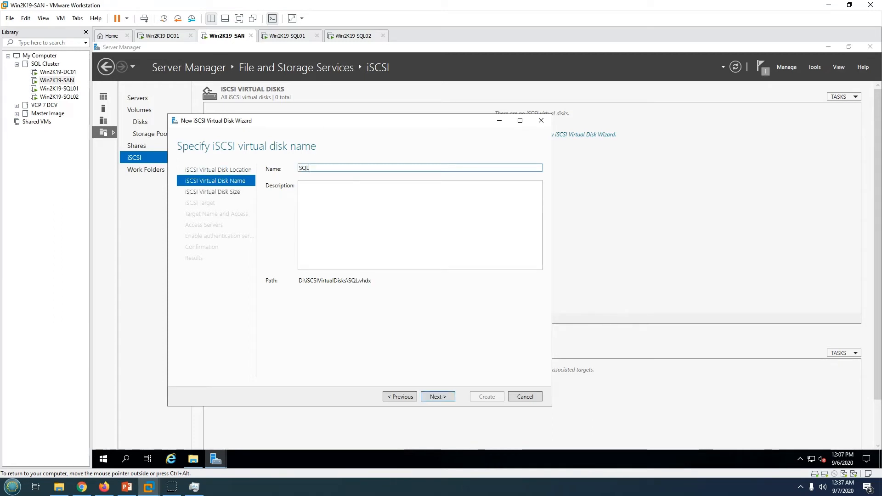
type("-QuorumDisk")
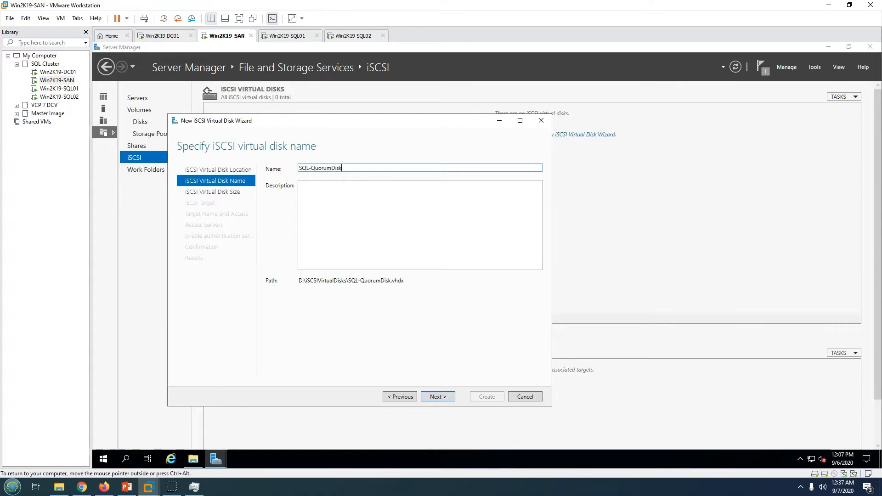
Set the size of the SQL-QuorumDisk virtual disk to 1 GB, keeping it dynamically expanding
key("Return")
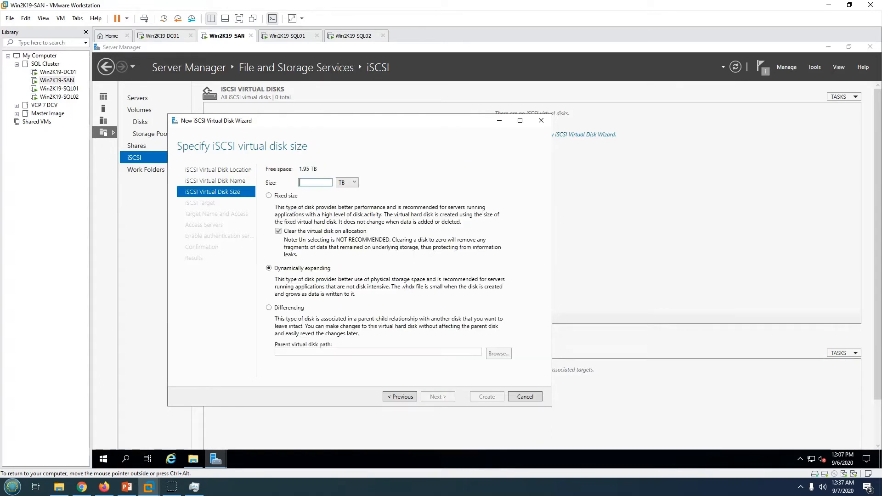
left_click(348, 182)
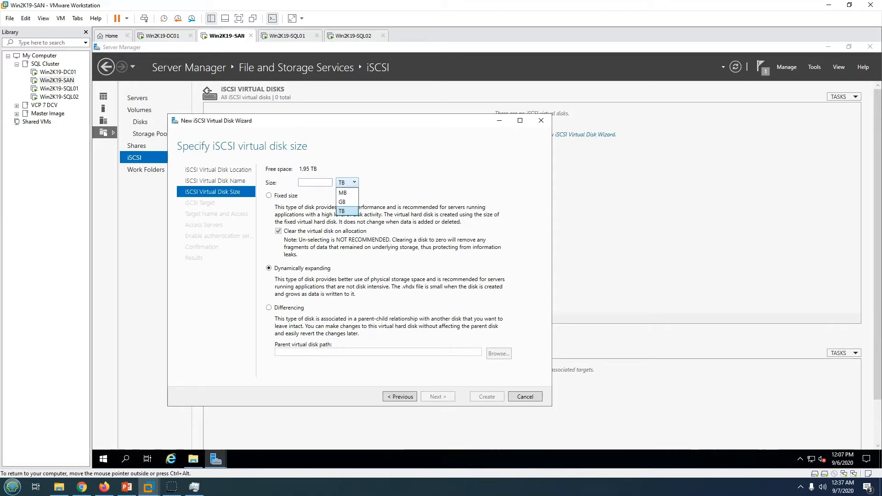
left_click(345, 202)
left_click(315, 182)
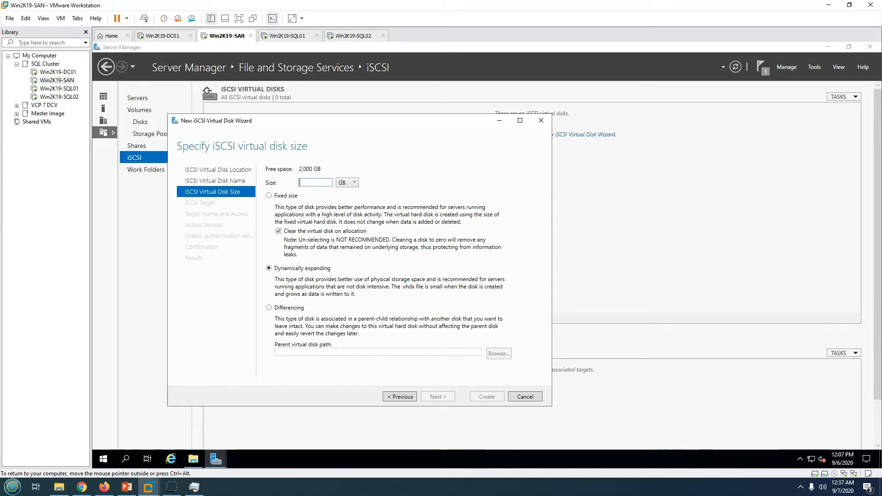
type("1")
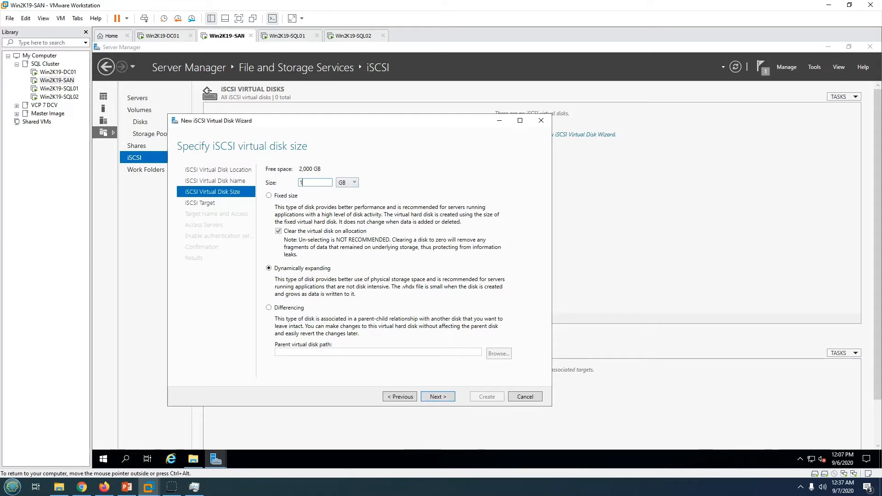
key("Return")
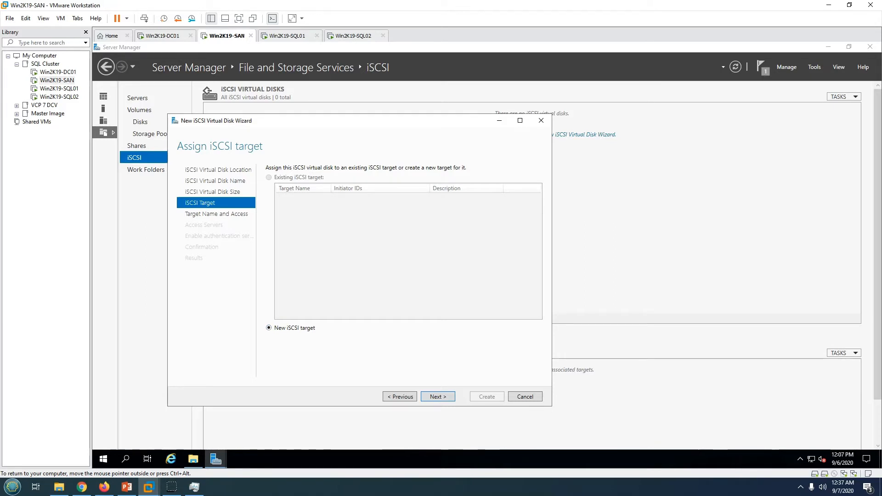
Assign the quorum disk to a new iSCSI target named Prod-SQLNodes
key("Return")
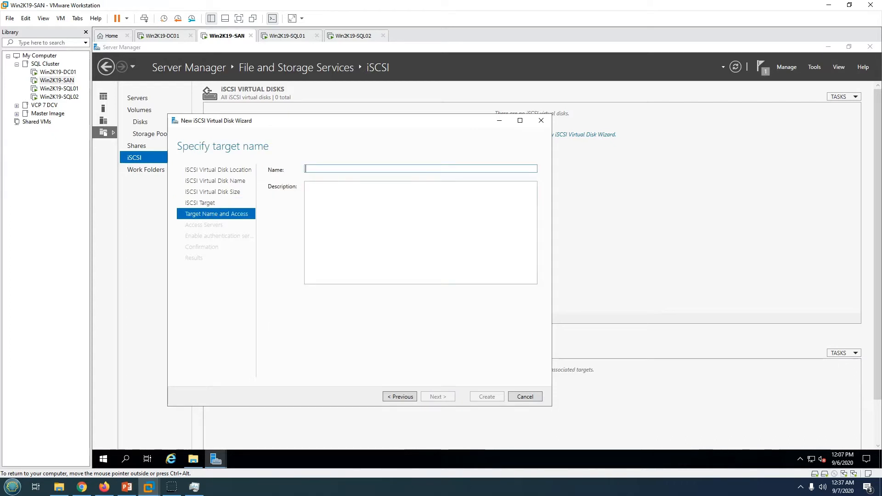
type("SQL")
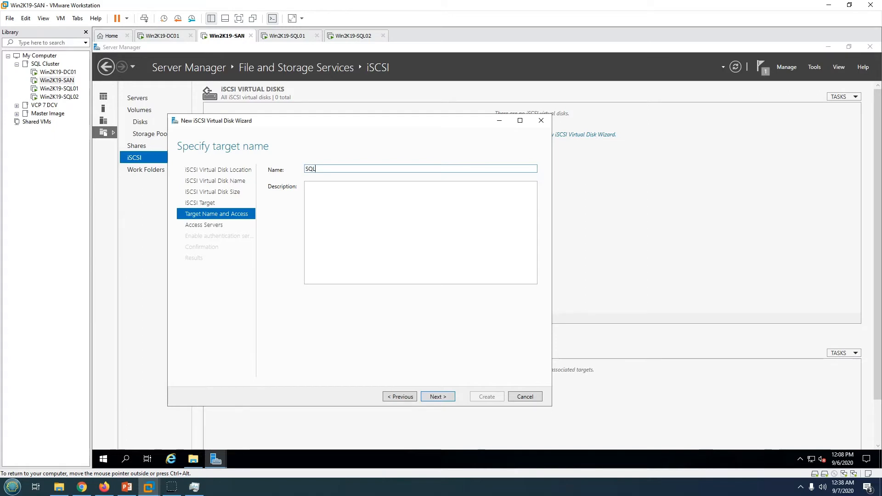
key("BackSpace")
key("BackSpace")
key("BackSpace")
type("Prod")
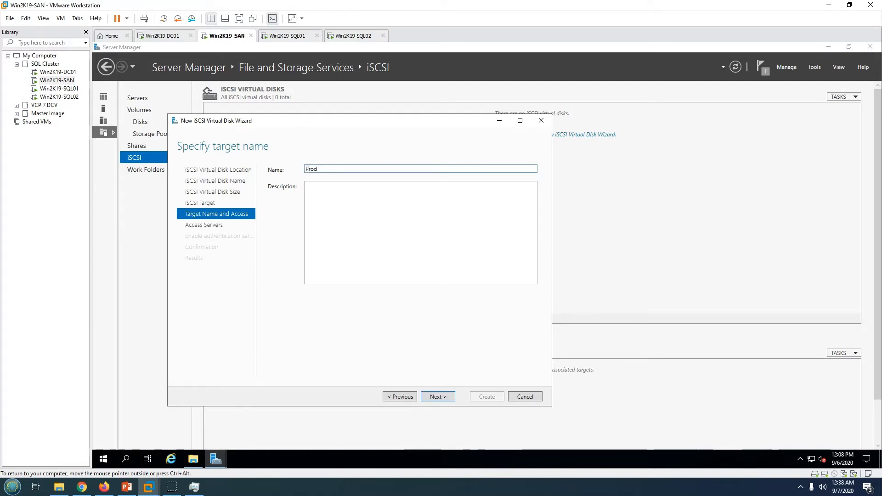
type("-SQLNodes")
key("Return")
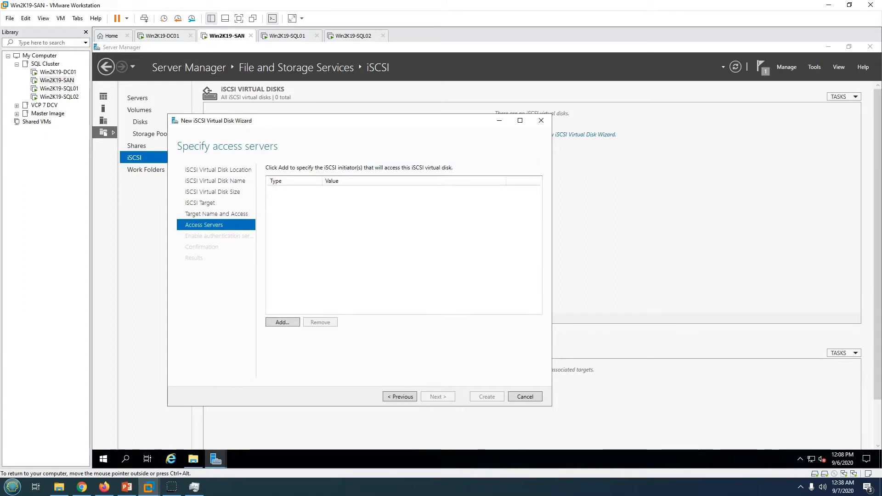
Add the IP address 10.10.10.111 as an access server for the target, consulting the slide show for the node addresses
left_click(283, 322)
left_click(245, 332)
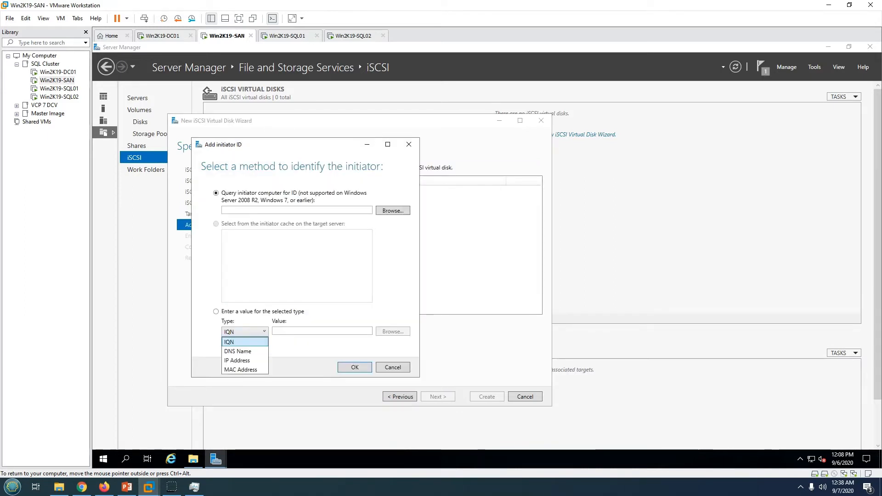
left_click(238, 361)
left_click(322, 330)
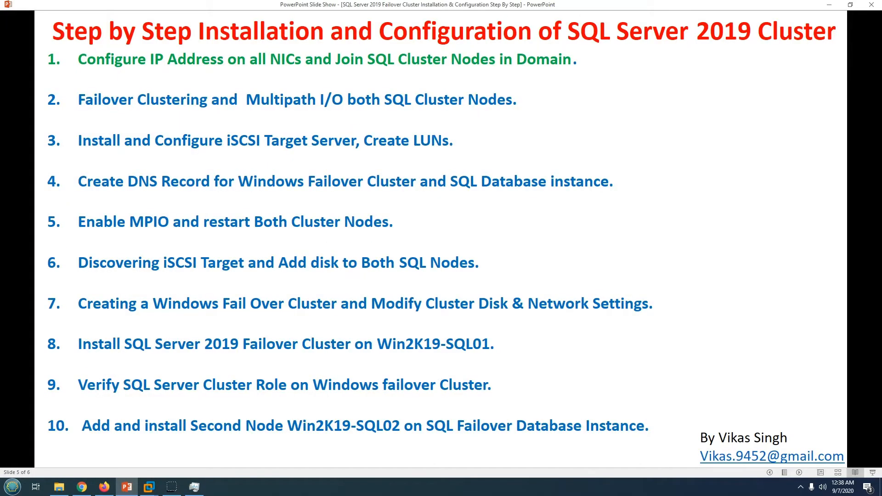
key("Left")
key("Left")
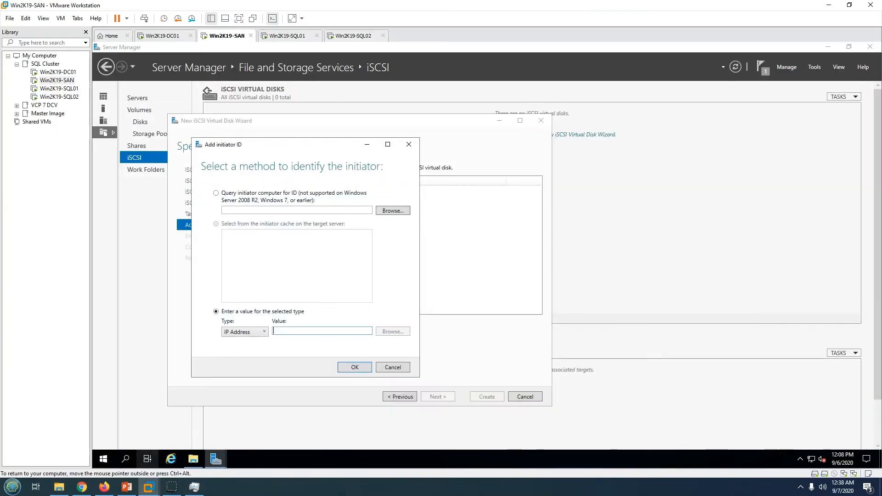
type("10.10.10.111")
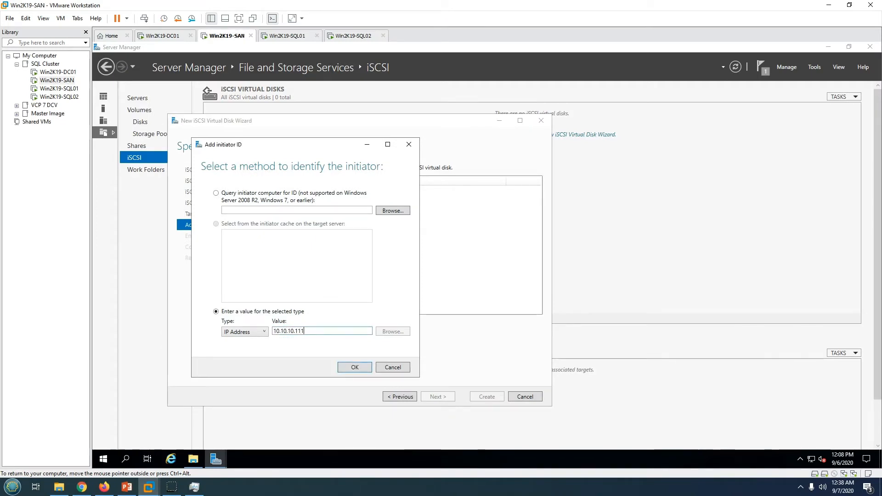
key("ctrl+a")
key("ctrl+c")
key("Return")
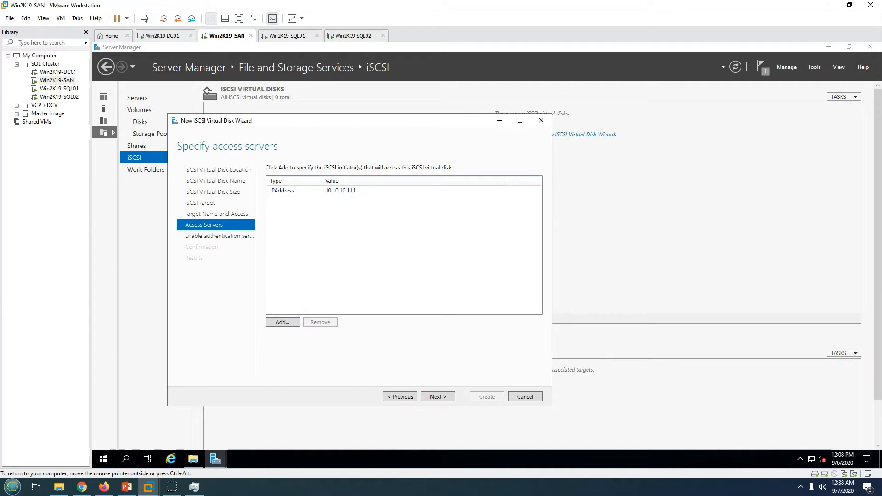
Add the IP address 10.10.10.112 as the second access server and check both initiator entries
left_click(282, 322)
left_click(161, 248)
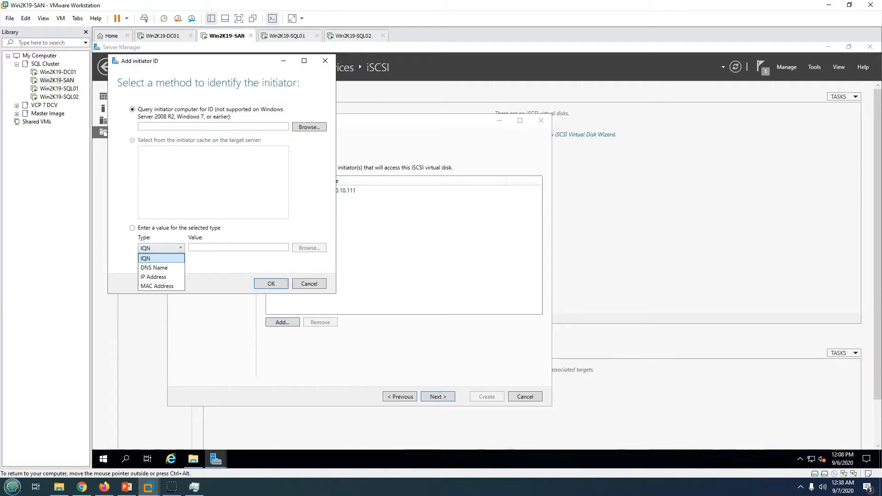
left_click(154, 277)
left_click(238, 247)
key("ctrl+v")
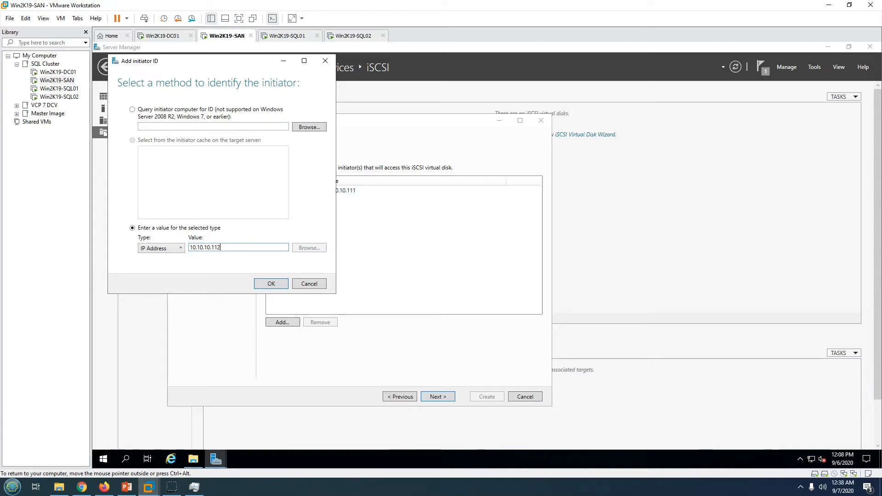
key("BackSpace")
type("2")
left_click(271, 284)
left_click(340, 201)
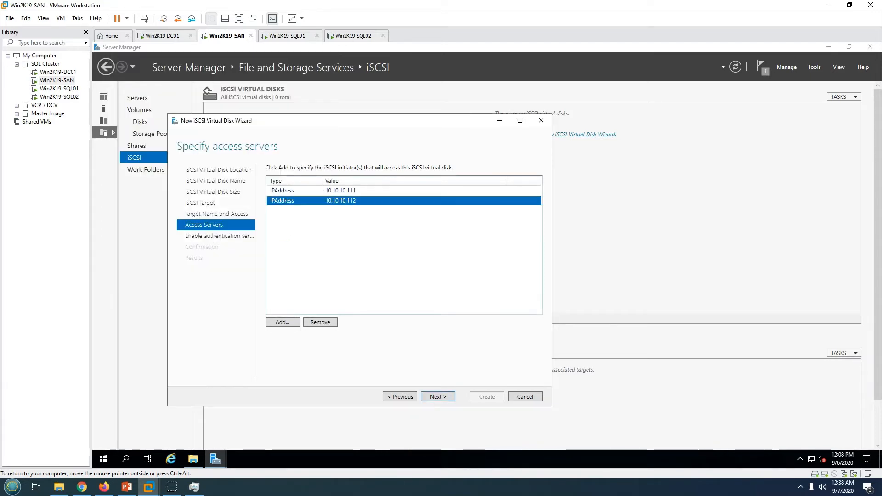
left_click(340, 191)
left_click(341, 201)
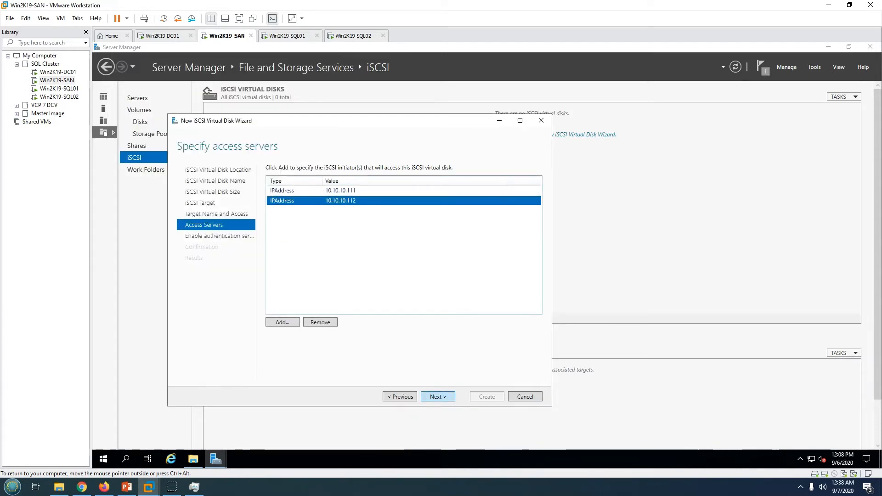
Create the SQL-QuorumDisk virtual disk with CHAP and reverse CHAP left disabled, and close the finished wizard
left_click(438, 396)
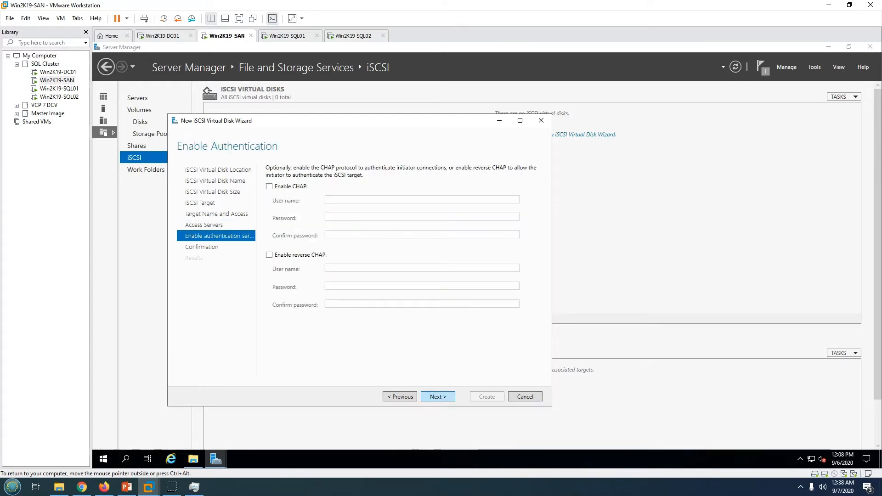
left_click(438, 397)
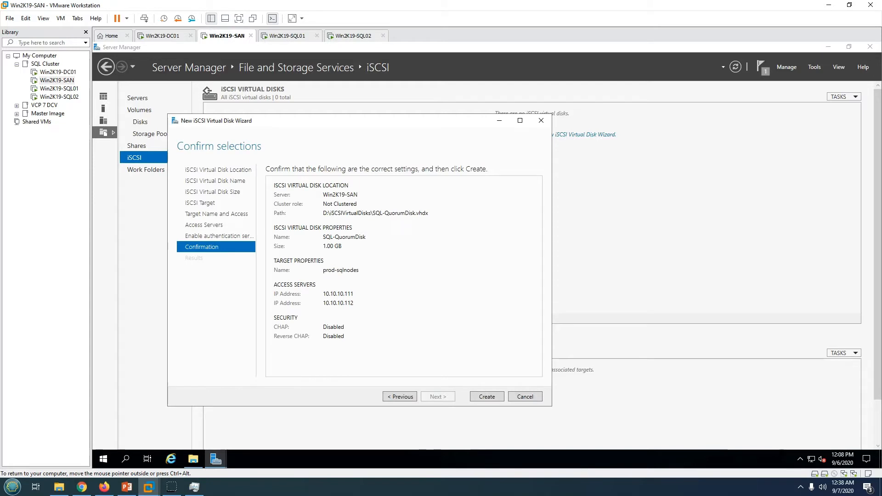
left_click(487, 396)
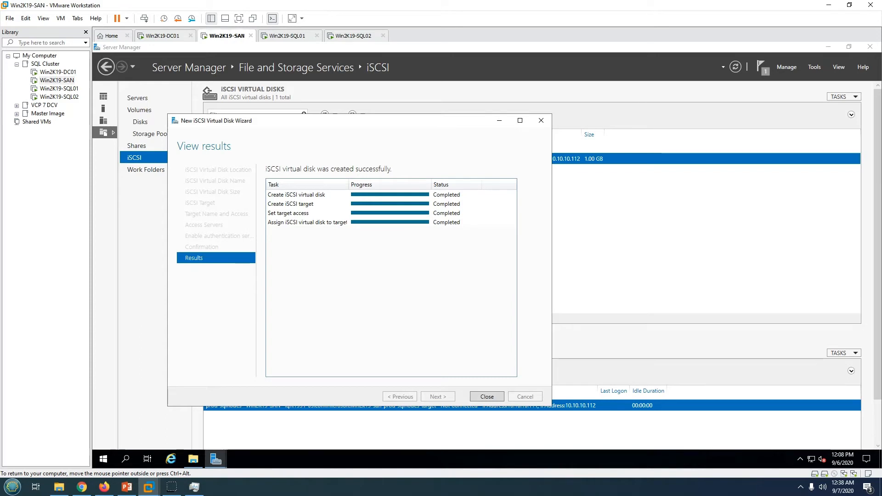
left_click(487, 396)
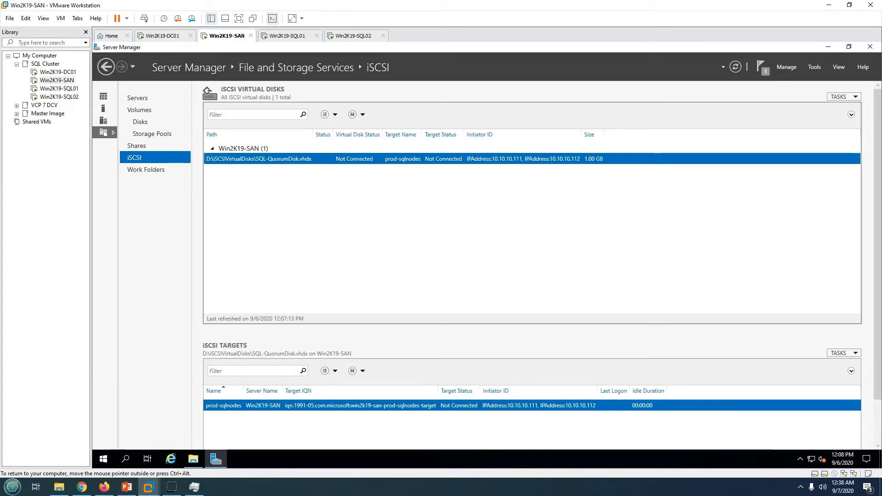
Start another iSCSI virtual disk on Win2K19-SAN stored on volume D: and name it SQL-Disk01
left_click(843, 97)
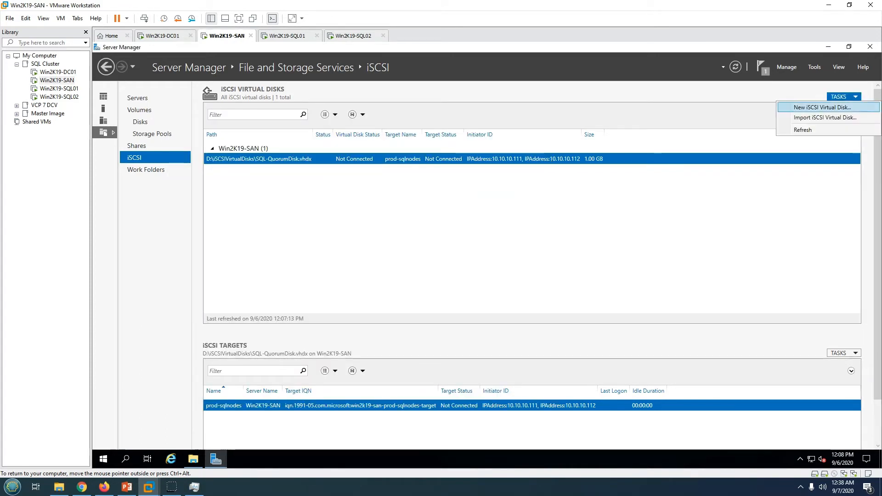
left_click(822, 107)
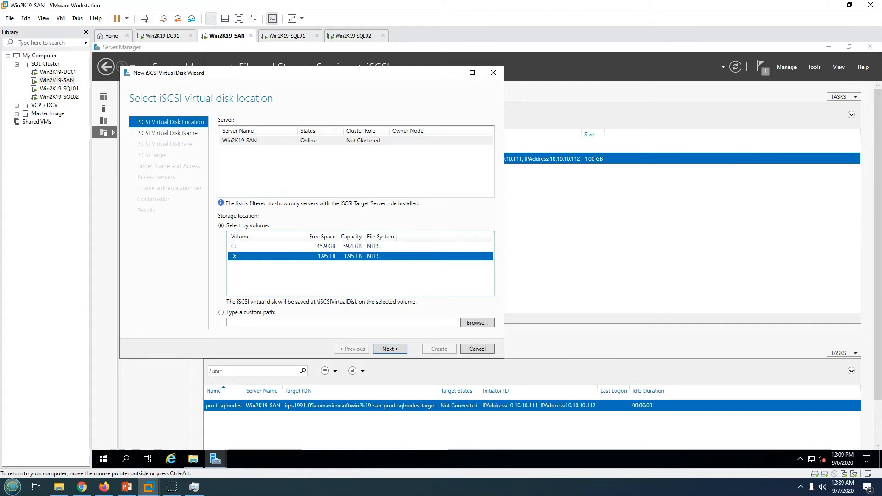
left_click(389, 349)
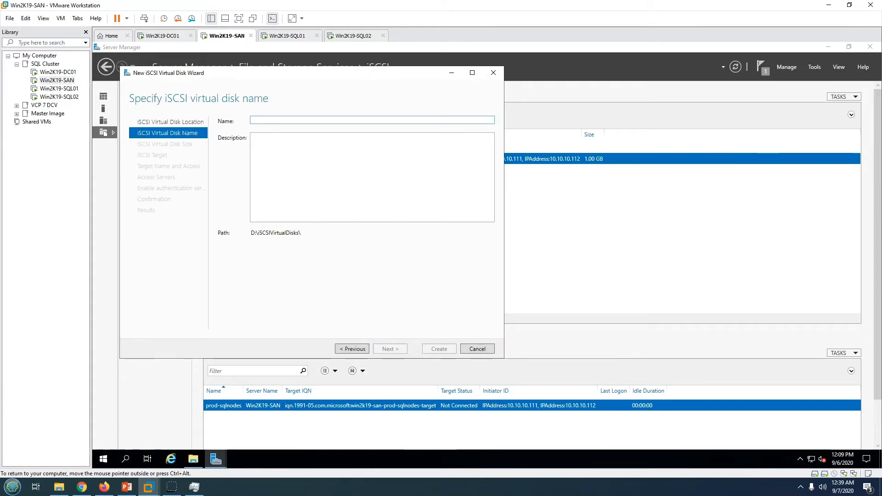
type("SQL")
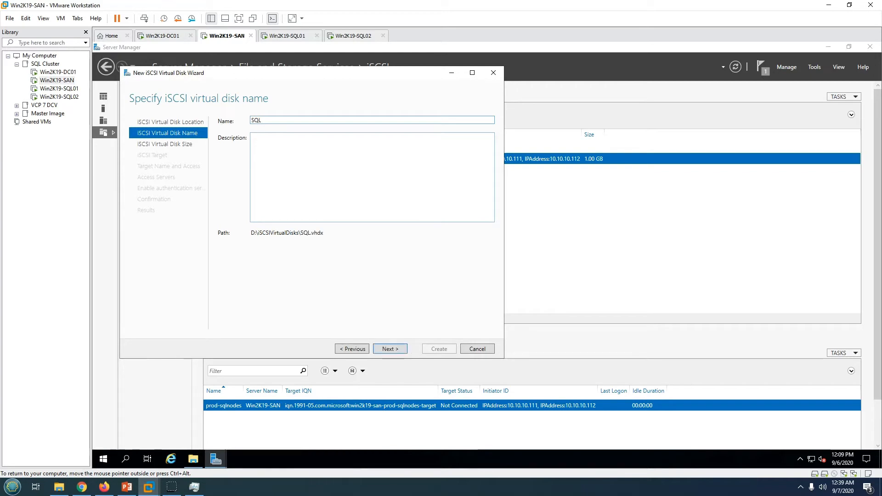
type("-Disk01")
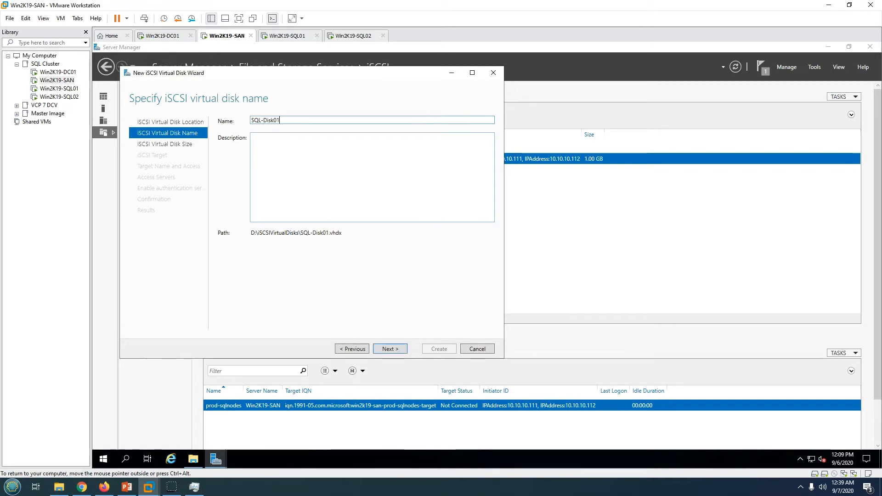
key("Return")
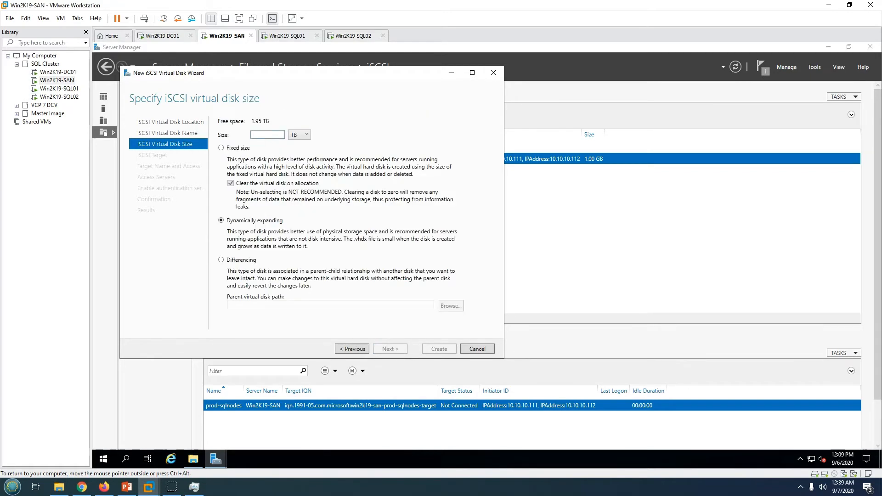
Set SQL-Disk01 to 501 GB, dynamically expanding, and create it on the existing prod-sqlnodes target, closing the finished wizard
left_click(300, 134)
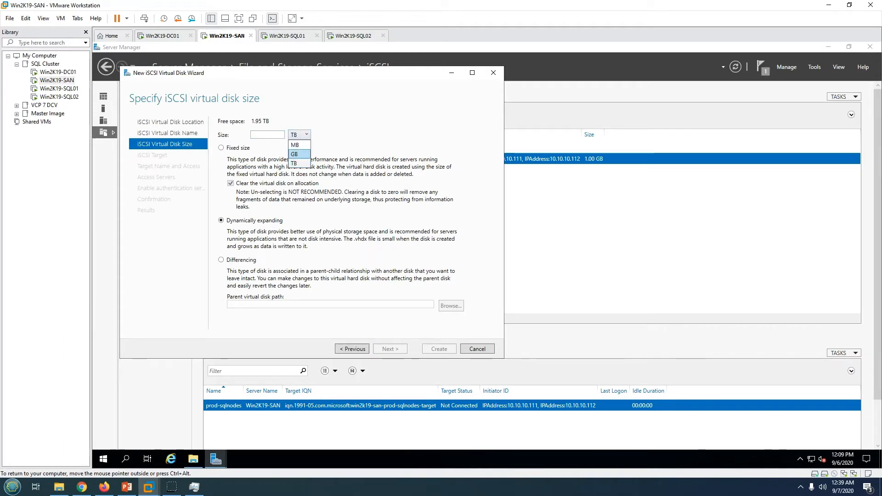
left_click(296, 153)
left_click(267, 135)
type("501")
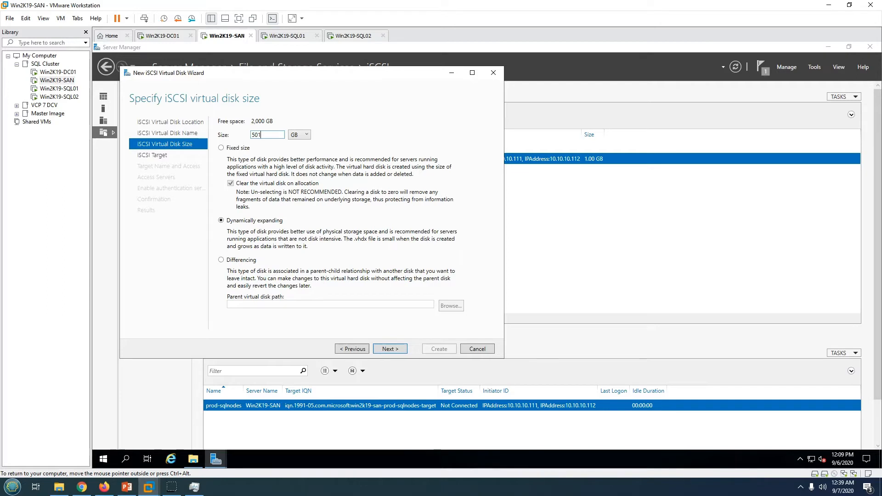
key("Return")
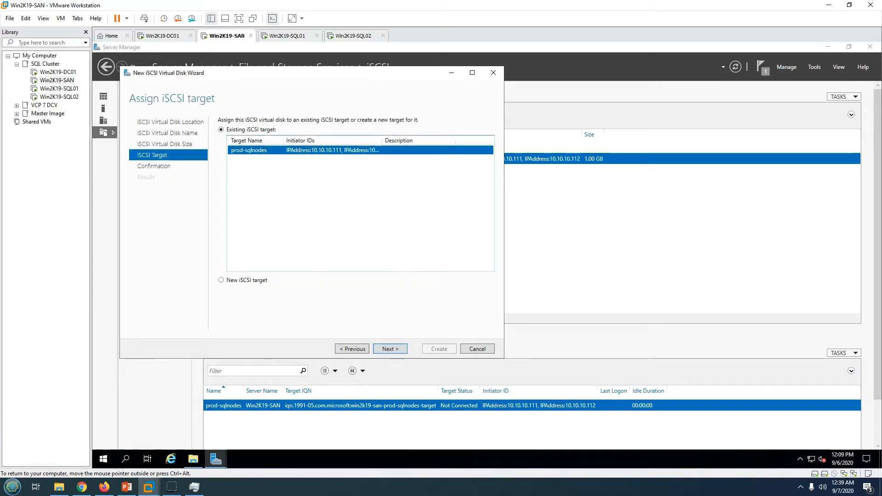
key("Return")
key("Return")
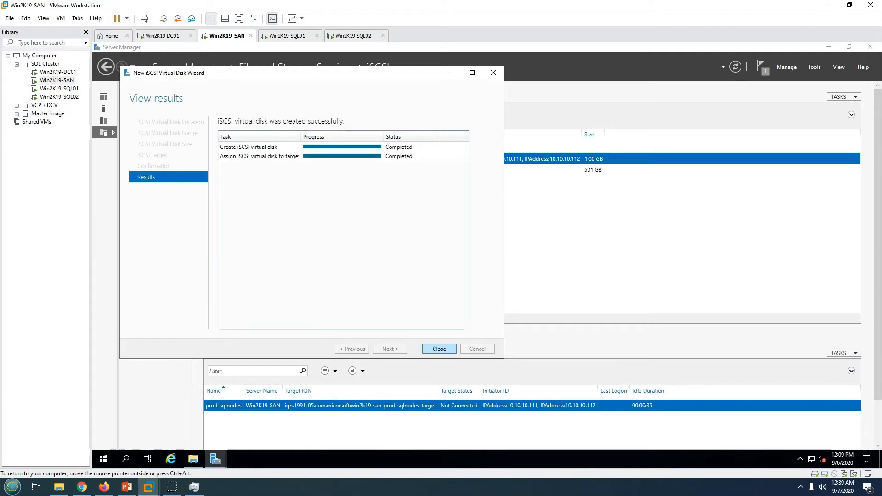
key("Return")
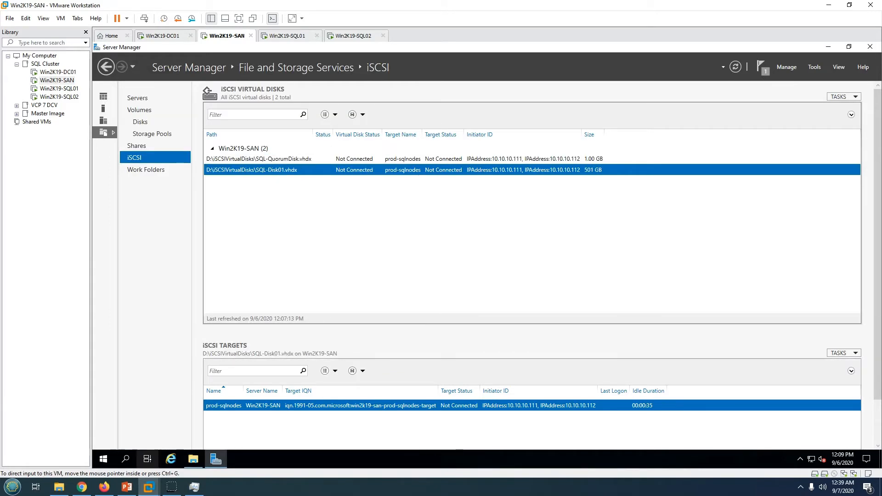
Switch to the PowerPoint slide show and review the installation step list and the SQL Server 2019 cluster requirements
key("alt+Tab")
key("Right")
key("Right")
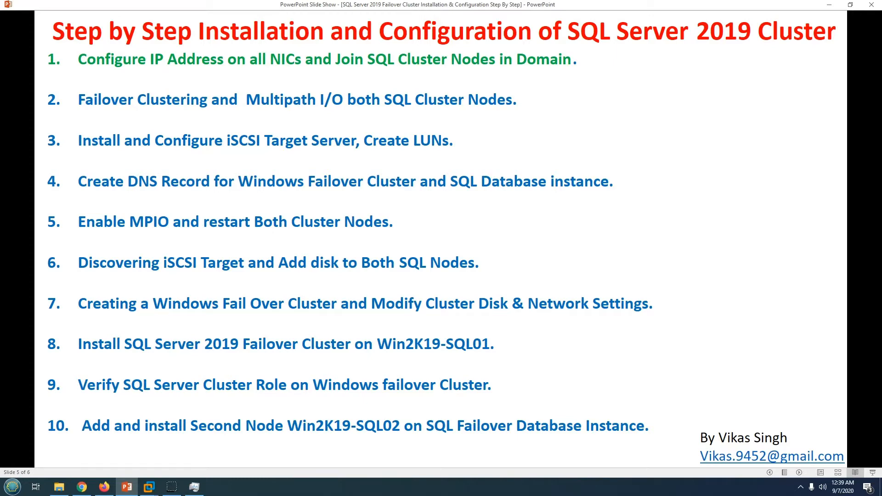
key("Left")
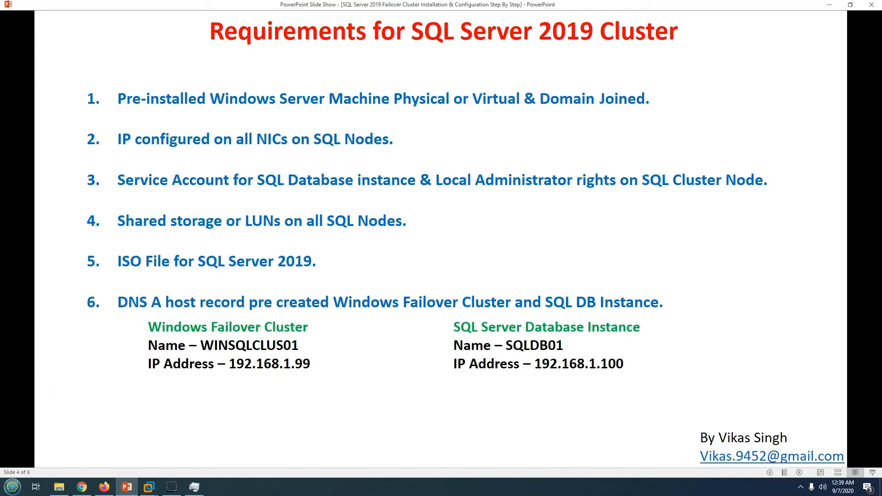
Review the installation step list slide, switch back to VMware Workstation and return Win2K19-SAN's Server Manager to its dashboard
key("Right")
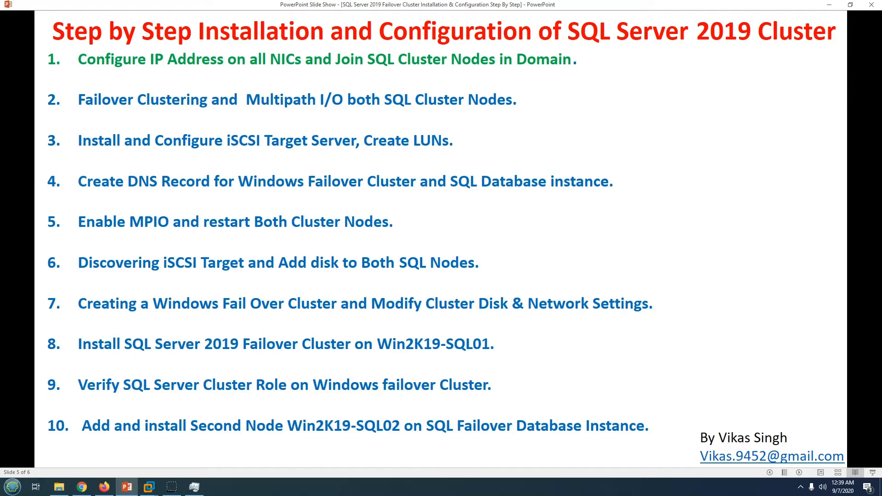
key("alt+Tab")
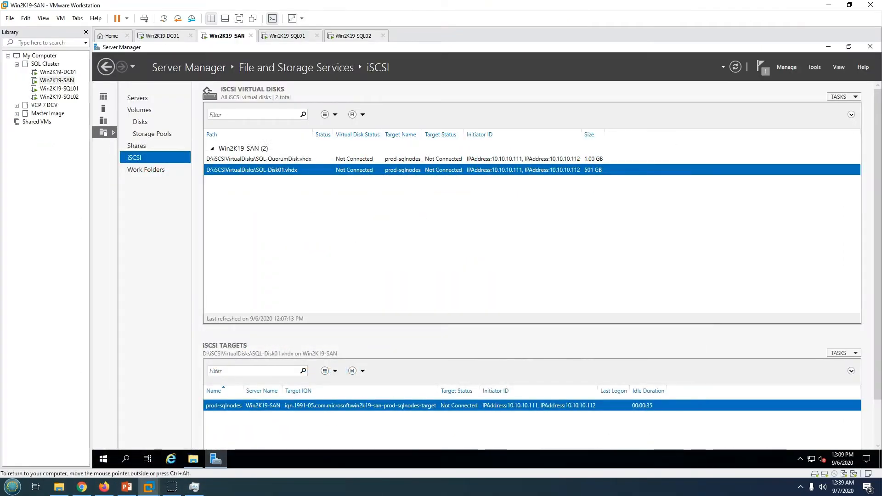
left_click(103, 97)
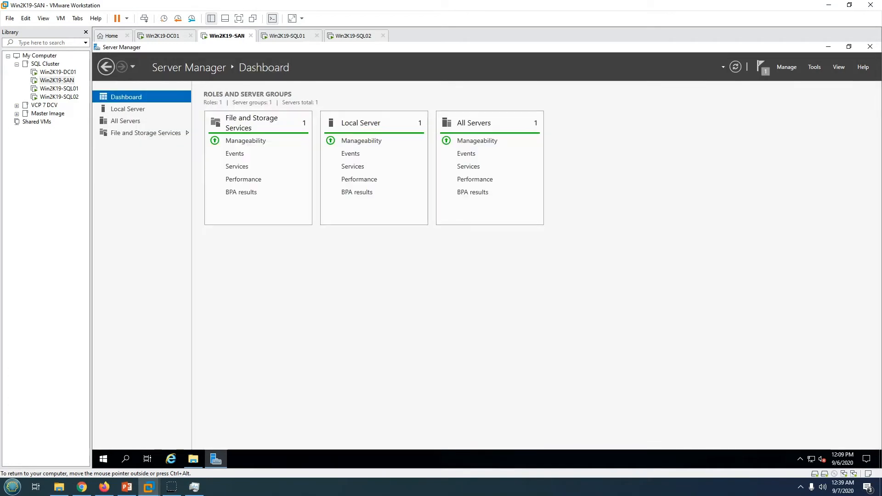
On Win2K19-SQL01, add multipath (MPIO) support for iSCSI devices and close the MPIO properties
left_click(287, 36)
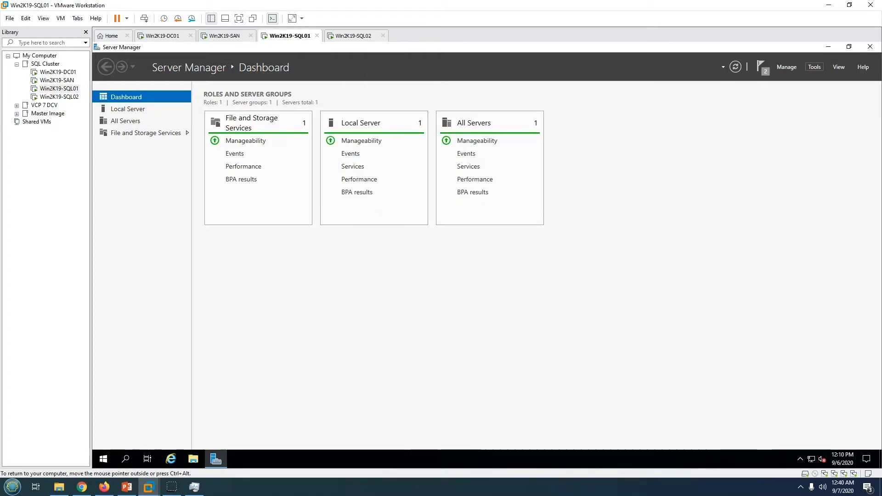
left_click(814, 67)
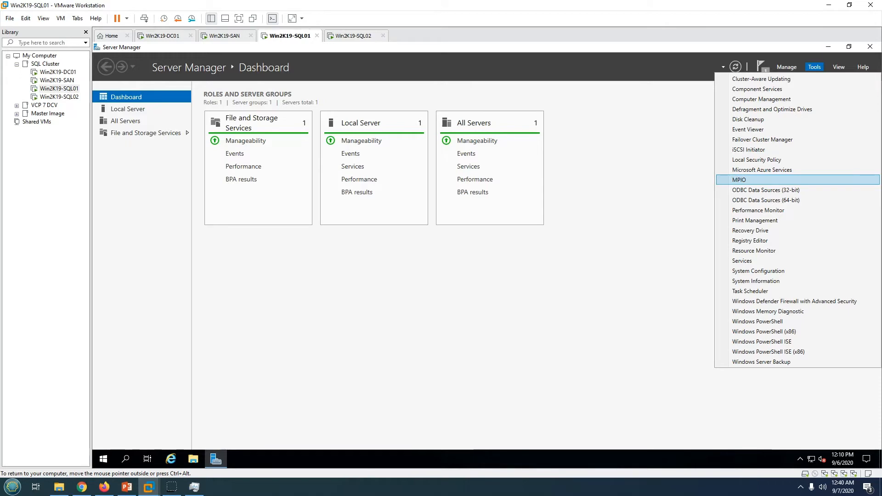
left_click(739, 179)
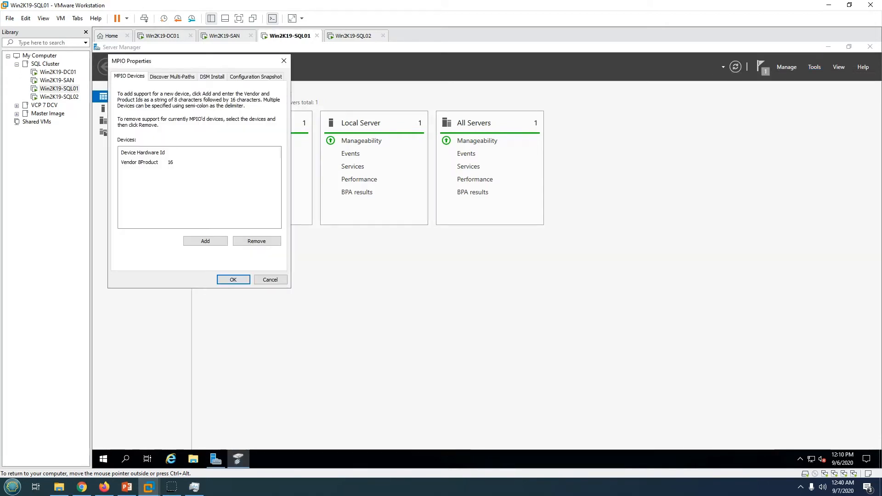
left_click(412, 178)
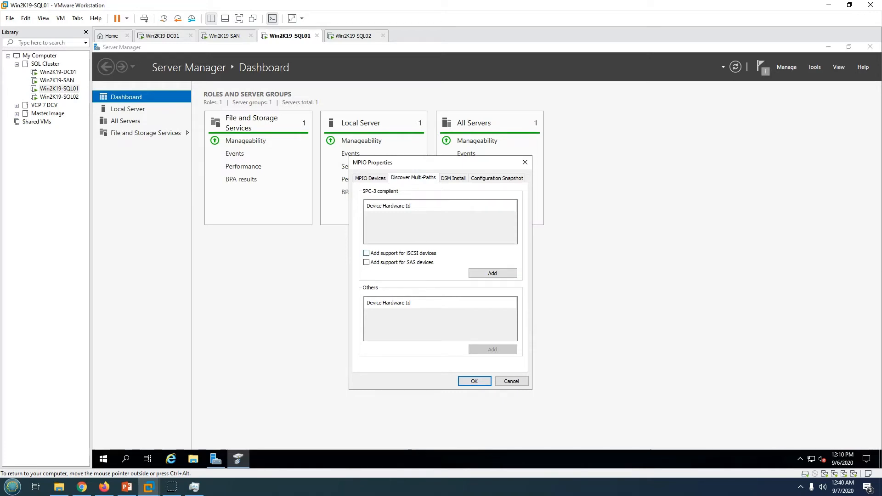
left_click(365, 253)
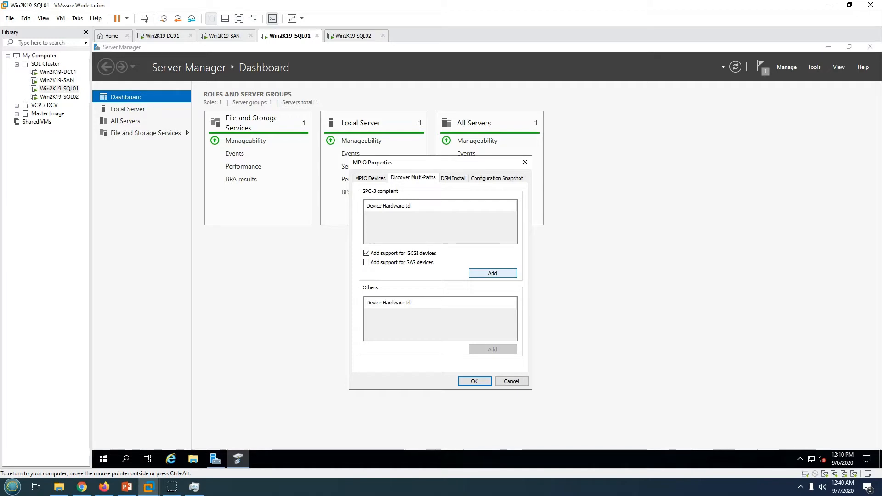
left_click(492, 273)
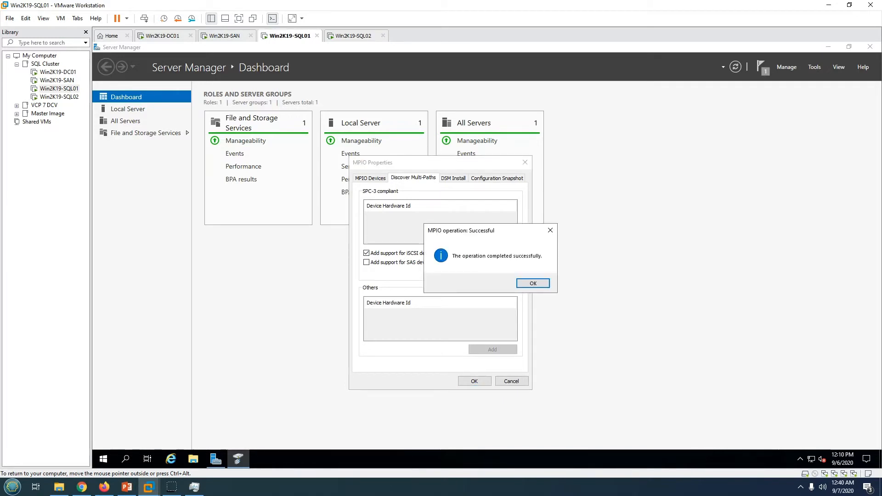
left_click(533, 283)
left_click(474, 381)
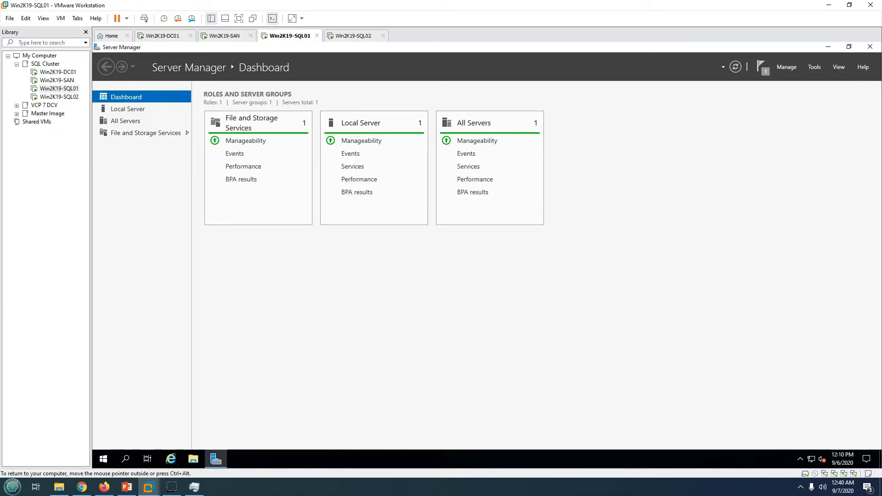
Restart Win2K19-SQL01, giving Other (Unplanned) as the reason
left_click(103, 459)
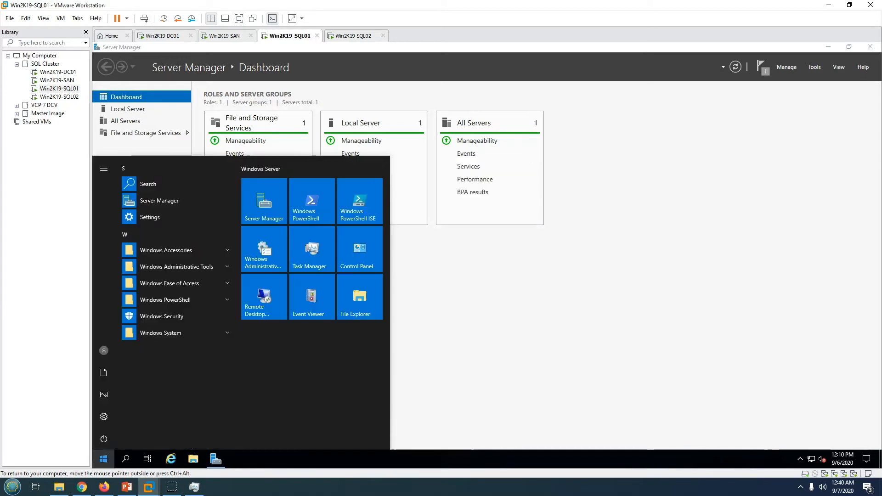
left_click(103, 438)
left_click(111, 414)
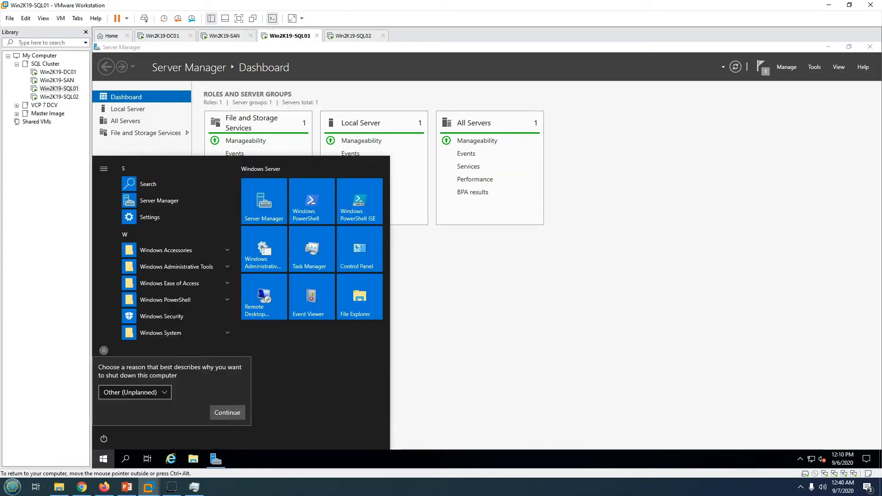
left_click(227, 412)
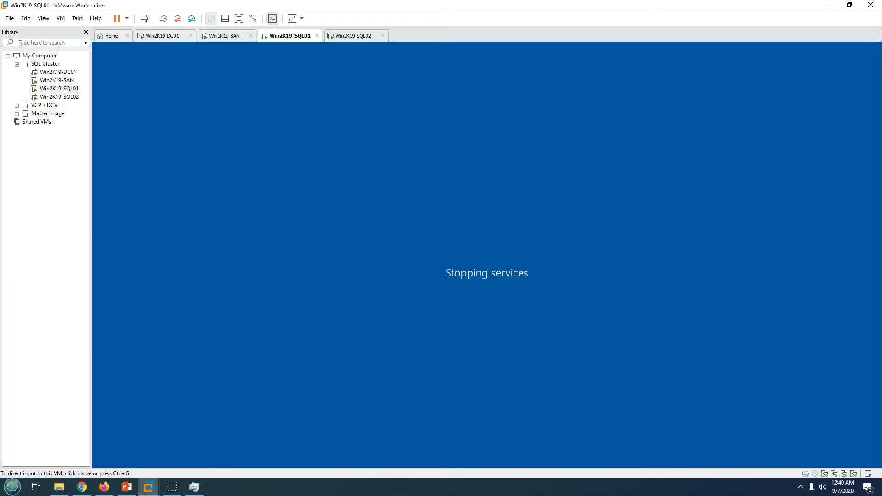
On Win2K19-SQL02, add multipath (MPIO) support for iSCSI devices and close the MPIO properties
left_click(352, 37)
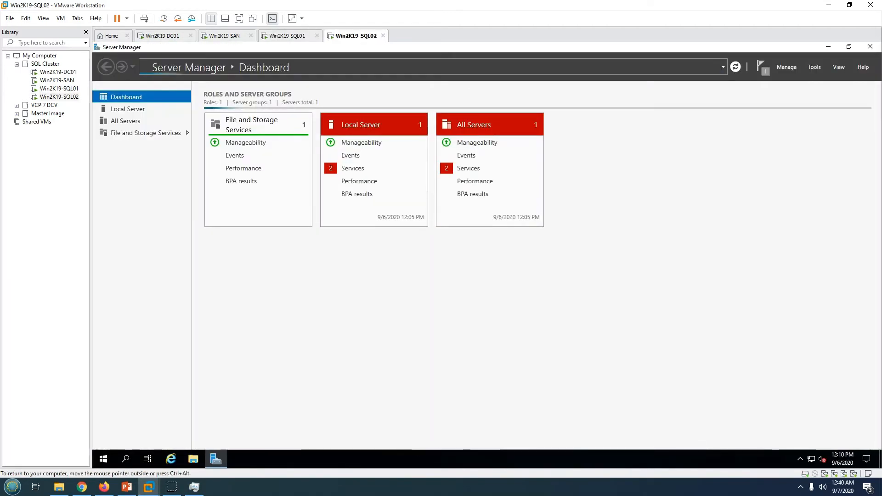
left_click(814, 67)
left_click(753, 179)
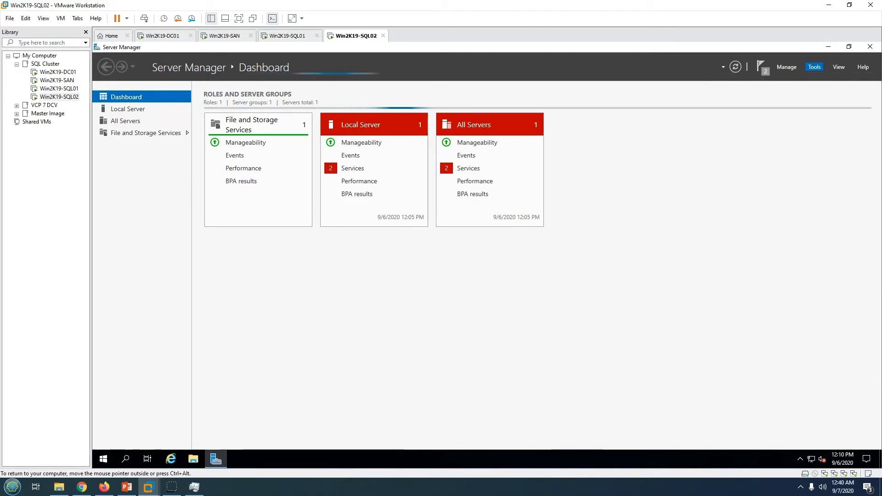
left_click(173, 77)
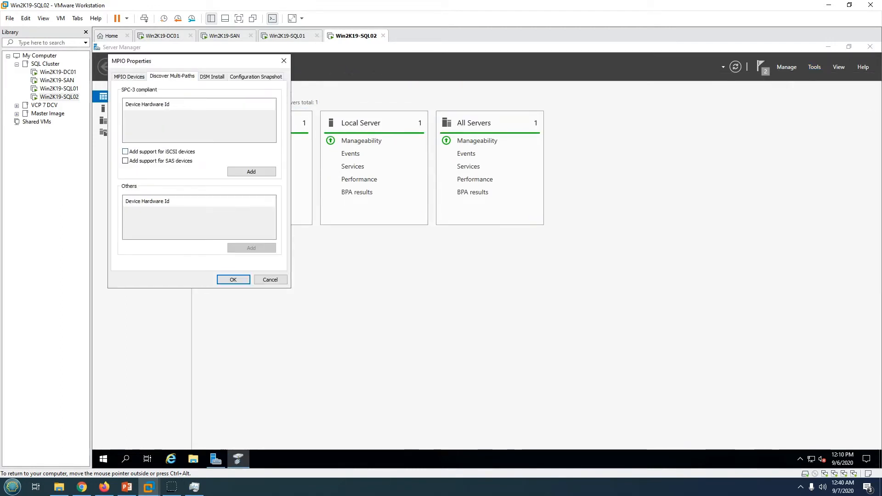
left_click(125, 151)
left_click(251, 172)
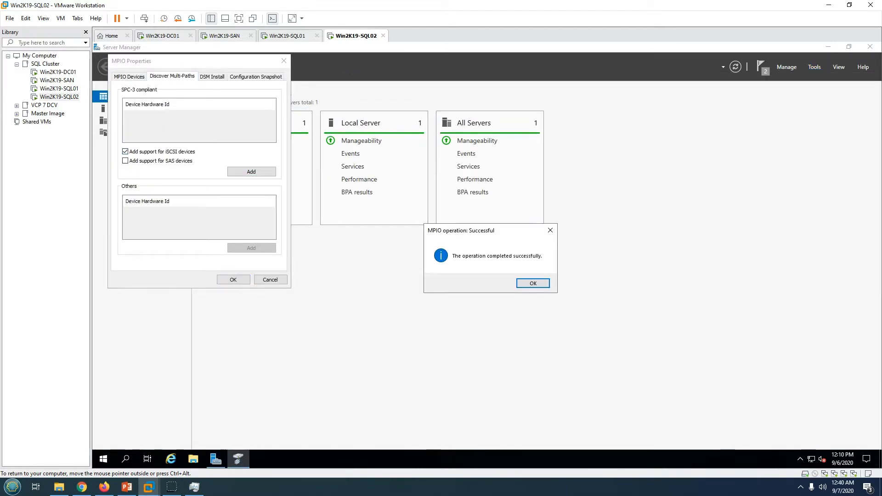
left_click(533, 283)
left_click(233, 279)
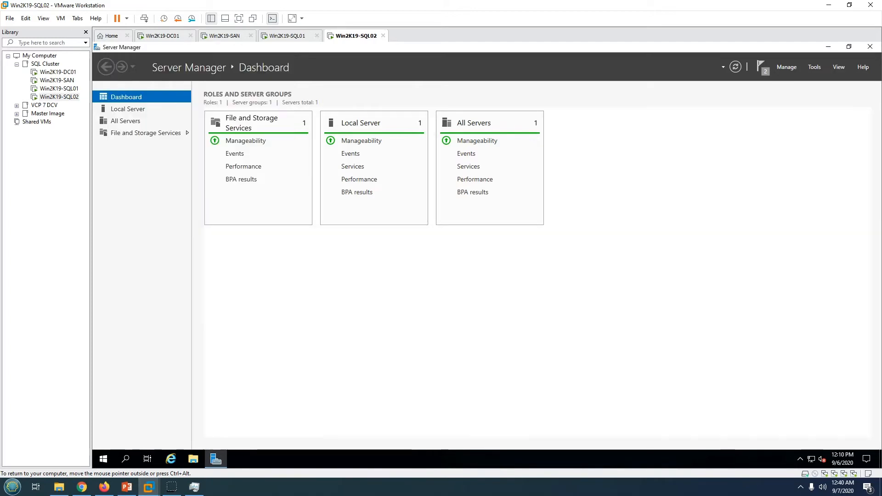
Restart Win2K19-SQL02, accepting the preselected shutdown reason
left_click(103, 458)
left_click(103, 438)
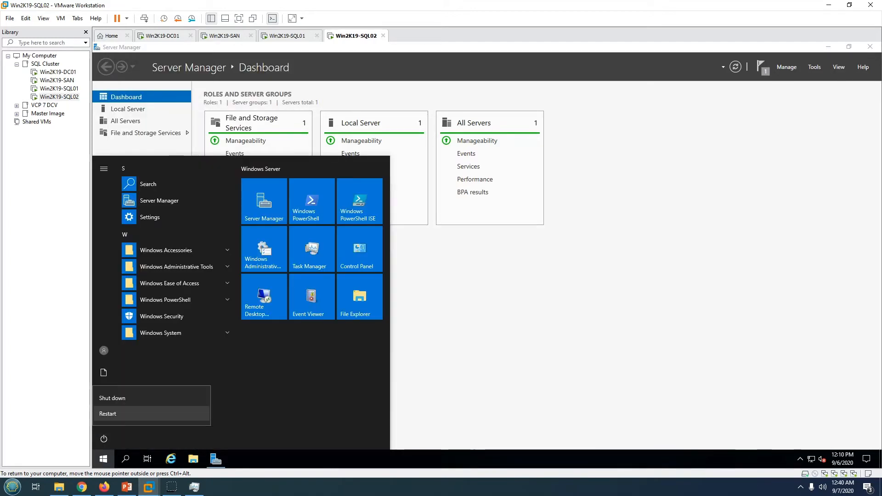
left_click(108, 414)
left_click(227, 413)
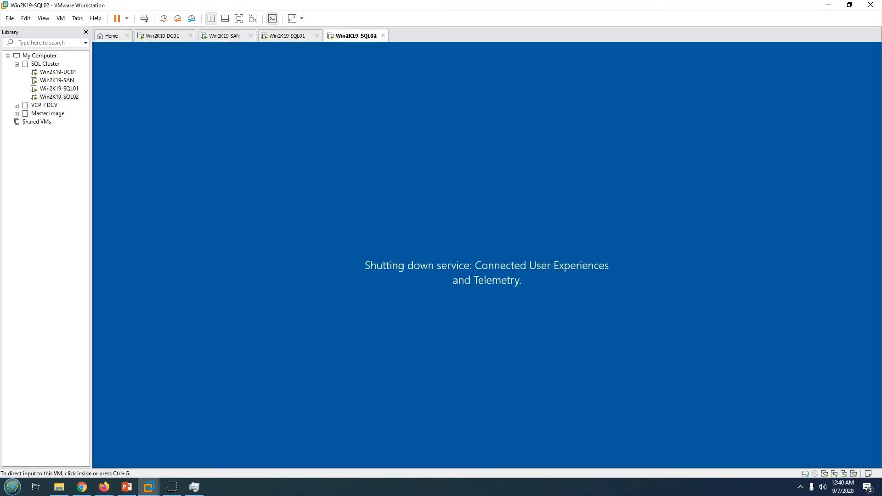
Unlock the restarted Win2K19-SQL01 and sign in as SQLAdmin with the account password
left_click(288, 36)
left_click(144, 18)
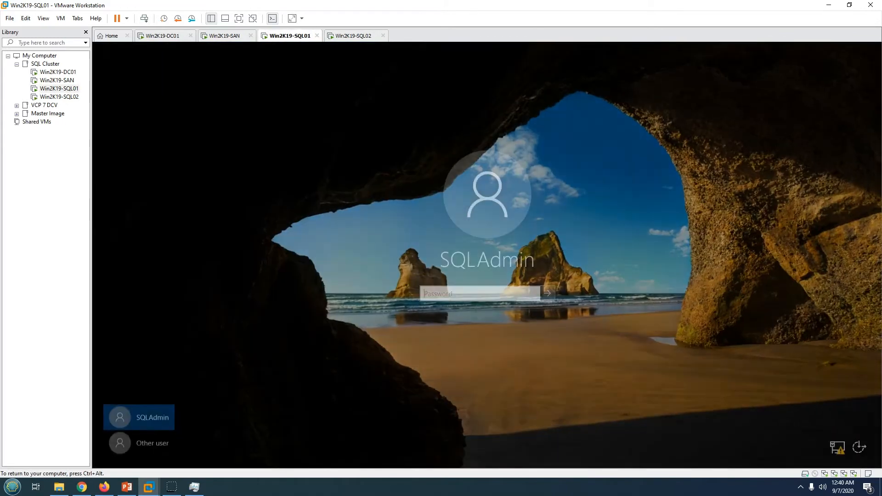
type("*******")
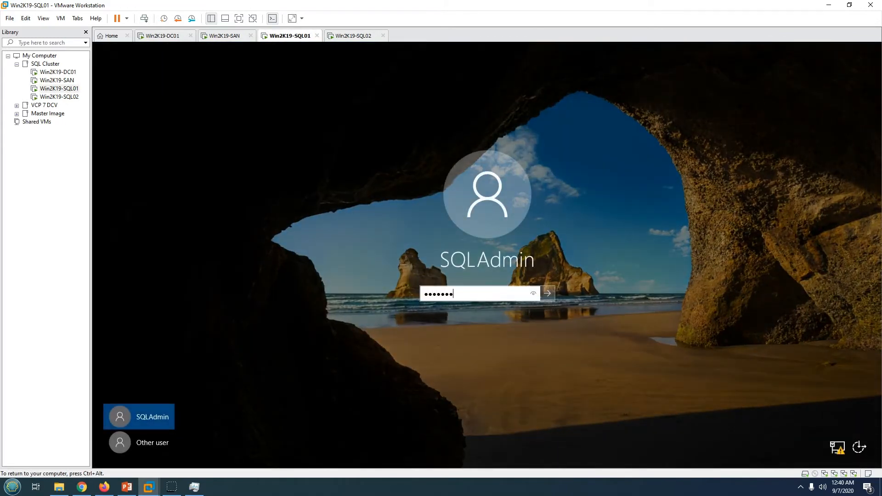
key("Return")
Check the installation step list while Win2K19-SQL02 restarts, and sign in there as SQLAdmin with the account password
key("ctrl+Tab")
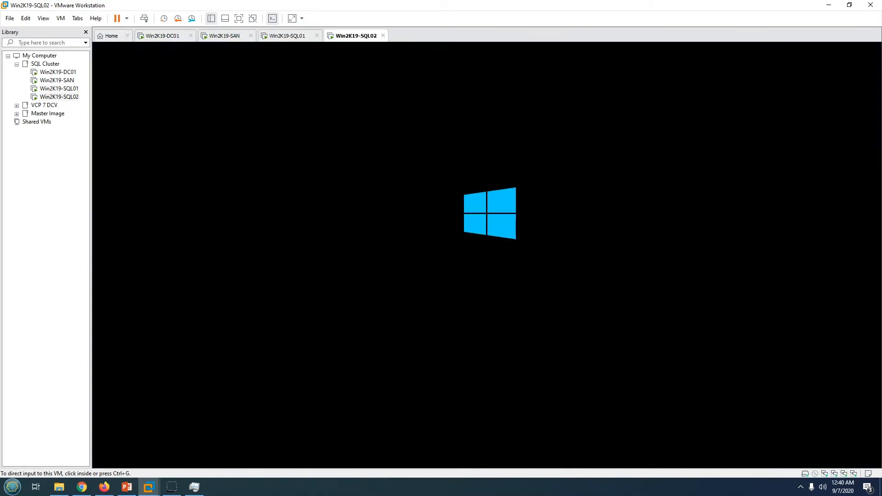
key("alt+Tab")
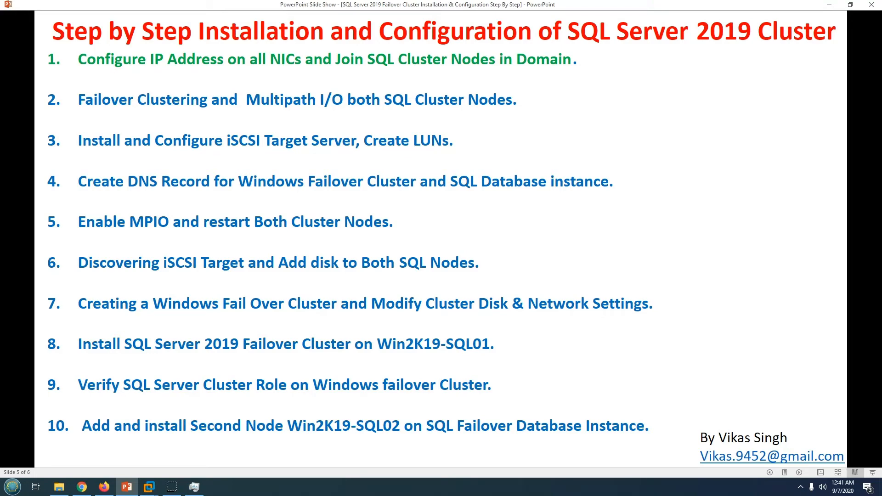
key("alt+Tab")
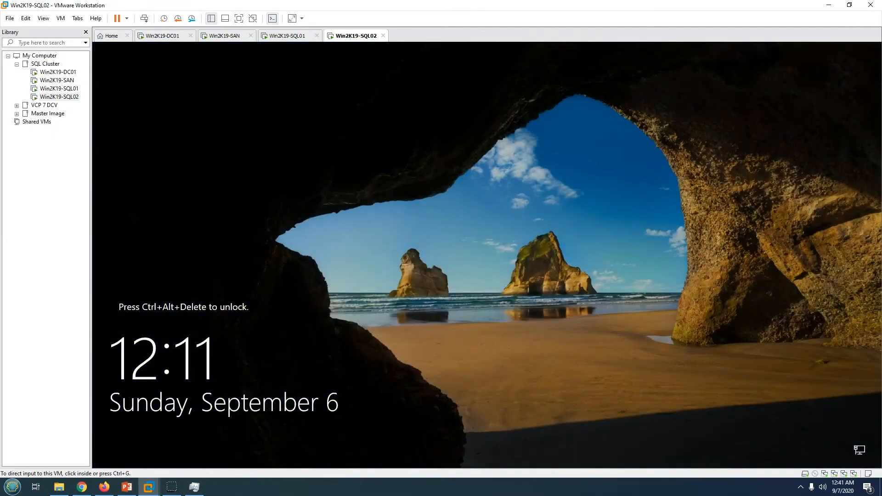
key("ctrl+alt+Insert")
type("****")
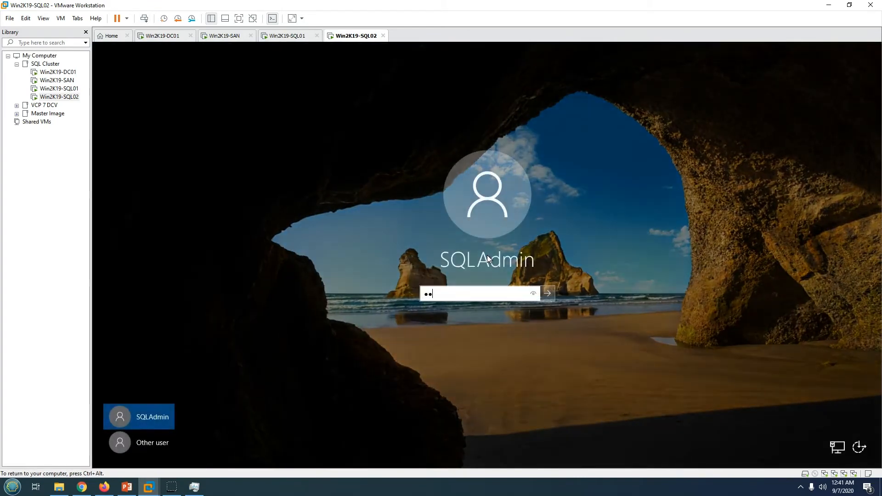
type("****")
key("Return")
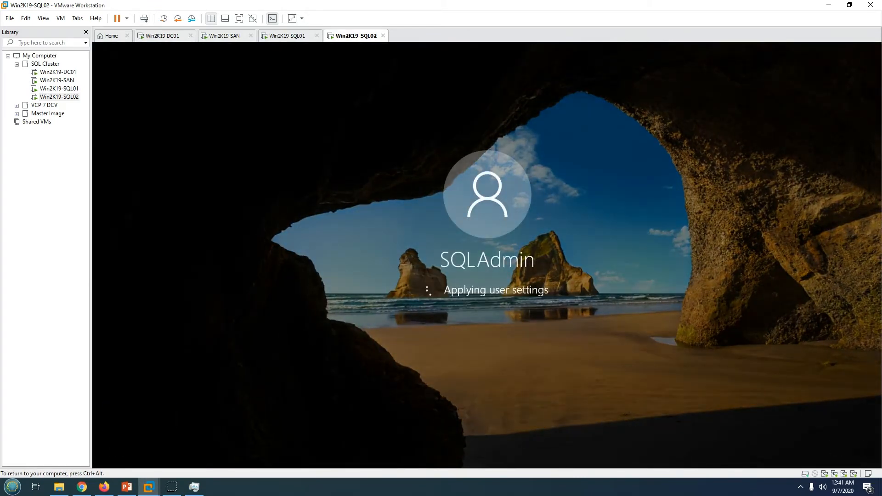
Open the iSCSI Initiator on Win2K19-SQL01 and start the Microsoft iSCSI service, with automatic startup at each restart
left_click(287, 36)
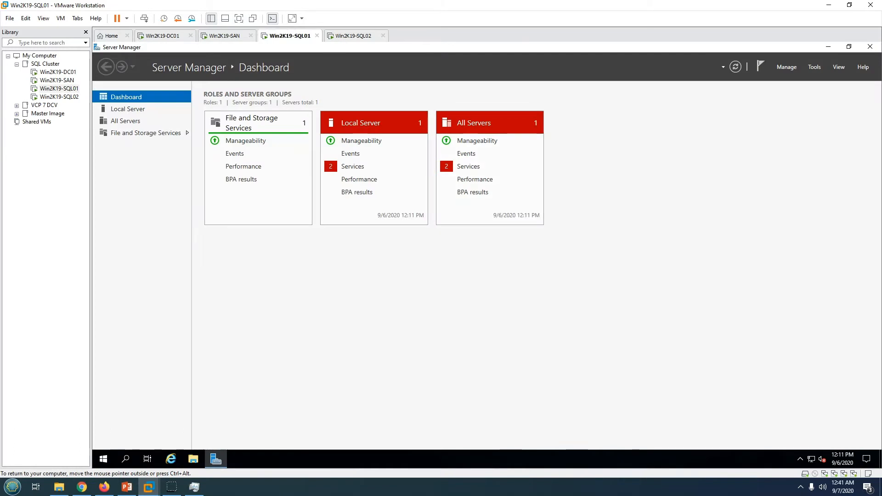
left_click(814, 66)
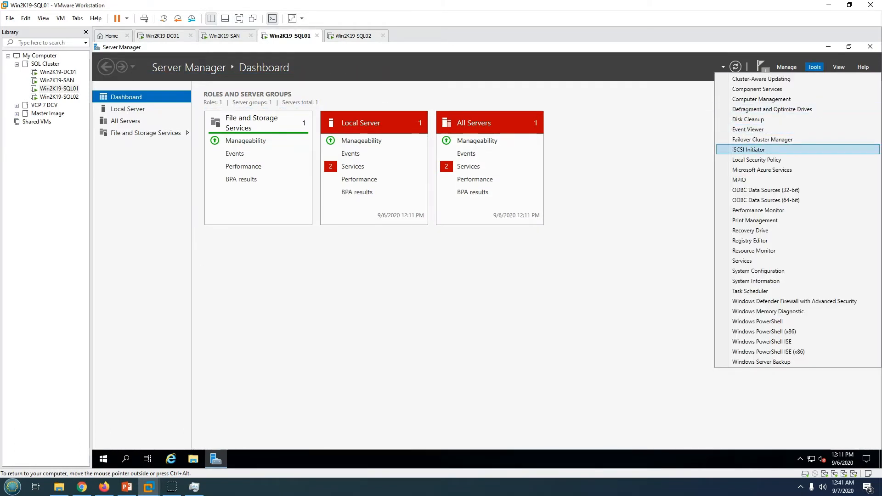
left_click(748, 149)
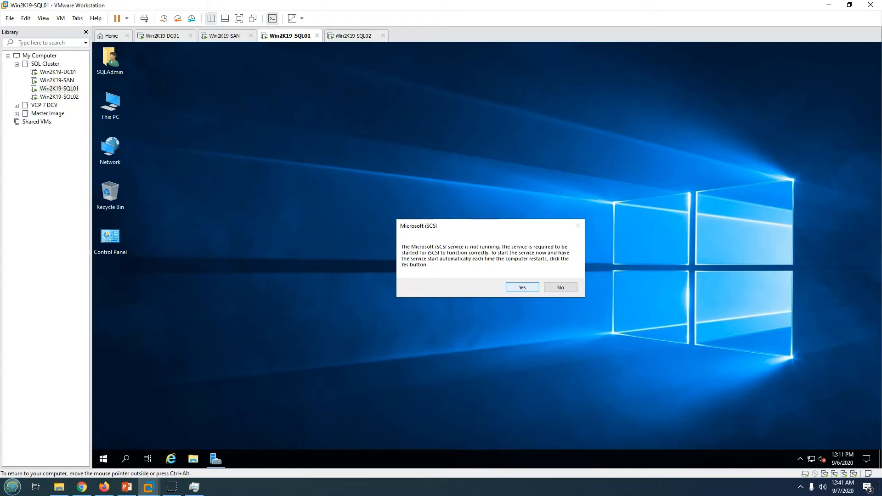
left_click(523, 287)
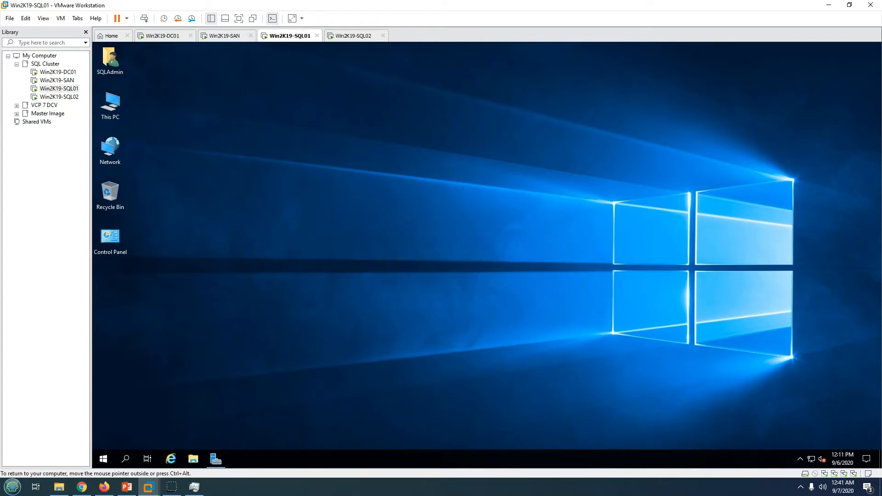
Open Disk Management on Win2K19-SQL01 and place the iSCSI Initiator Properties window beside it so both are fully visible
right_click(102, 458)
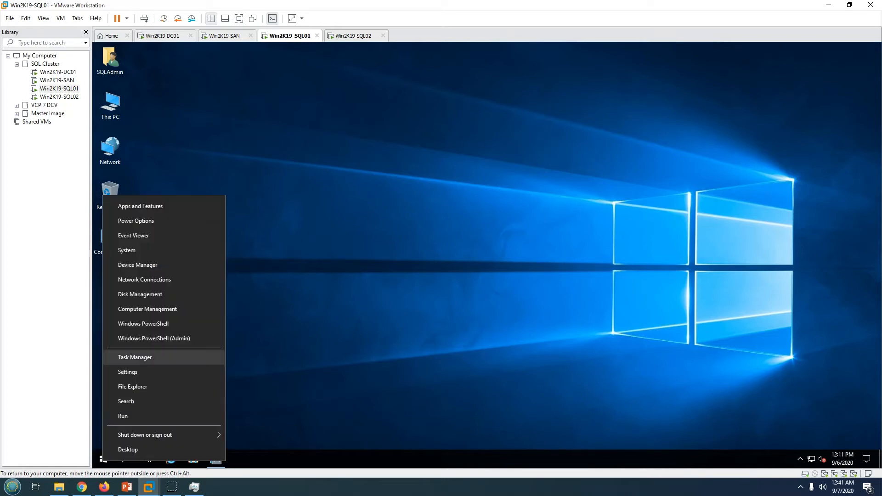
left_click(140, 293)
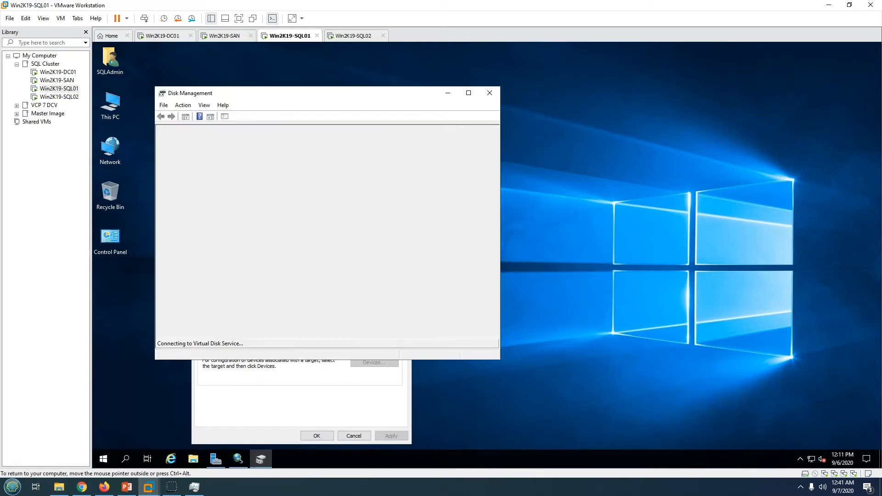
left_click(300, 406)
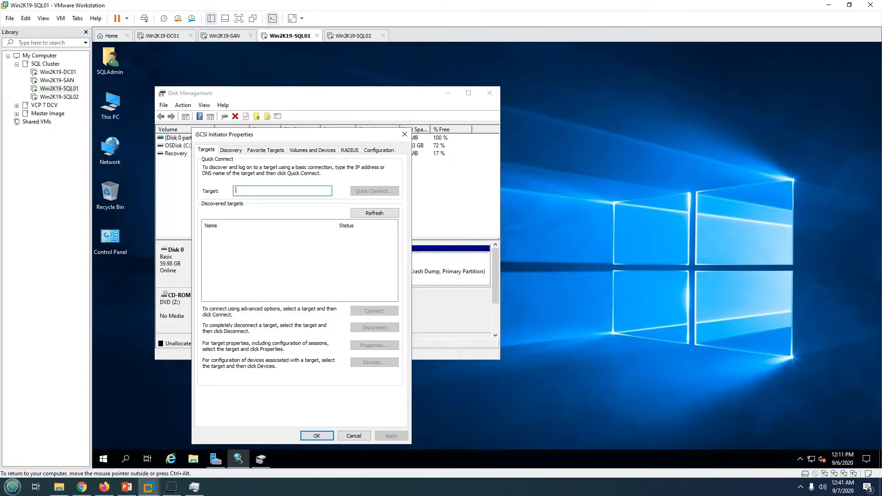
left_click_drag(298, 135, 644, 115)
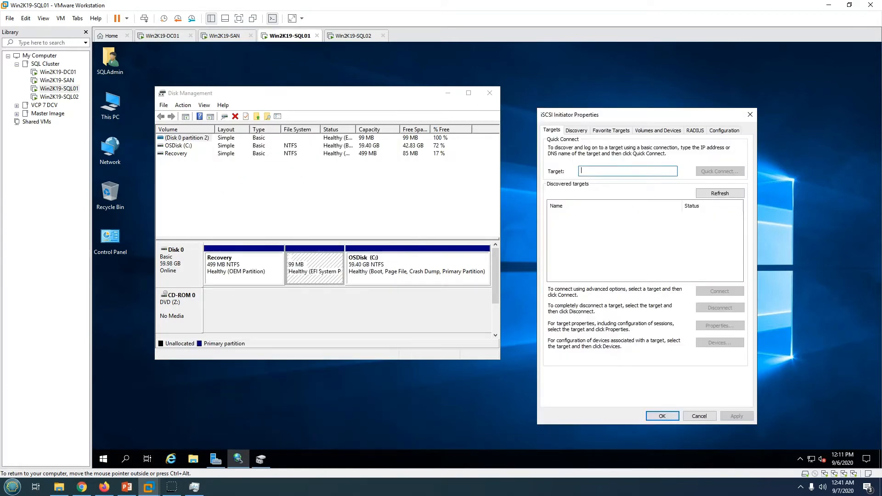
Snap Disk Management to half of the Win2K19-SQL01 desktop, keeping iSCSI Initiator Properties fully visible beside it
left_click(303, 198)
key("super+Left")
key("Escape")
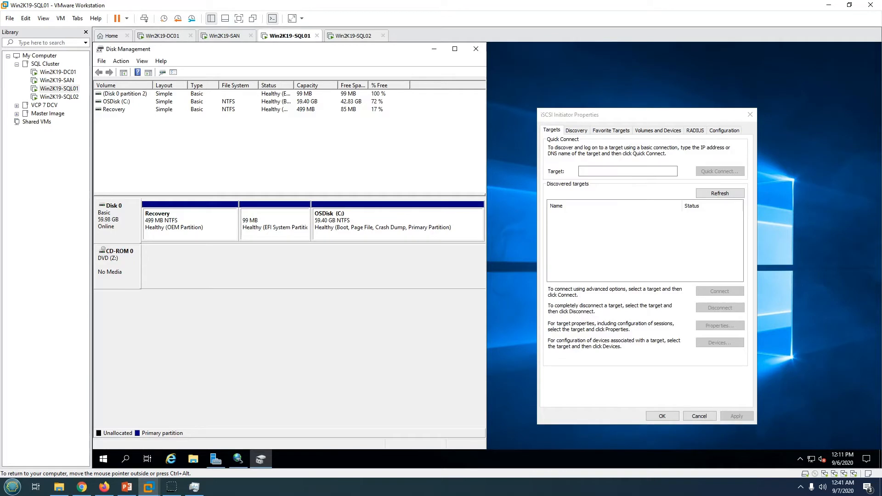
Quick-connect Win2K19-SQL01 to the iSCSI target at 10.10.10.102, checking the address against the presentation slides
left_click(628, 171)
type("10.10.10.102")
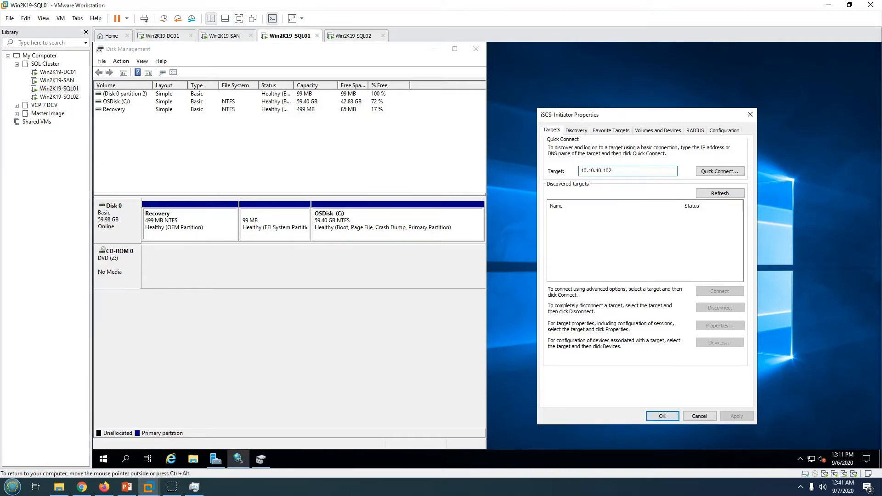
left_click(127, 486)
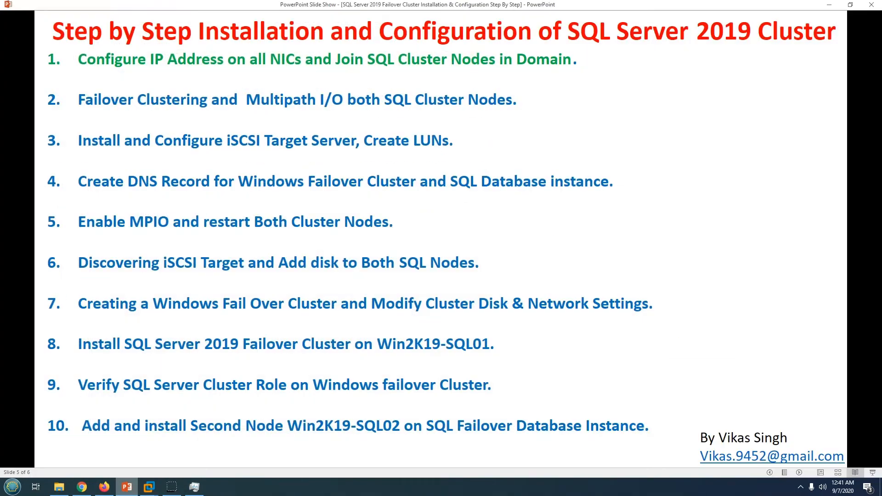
key("Left")
key("Left")
key("Left")
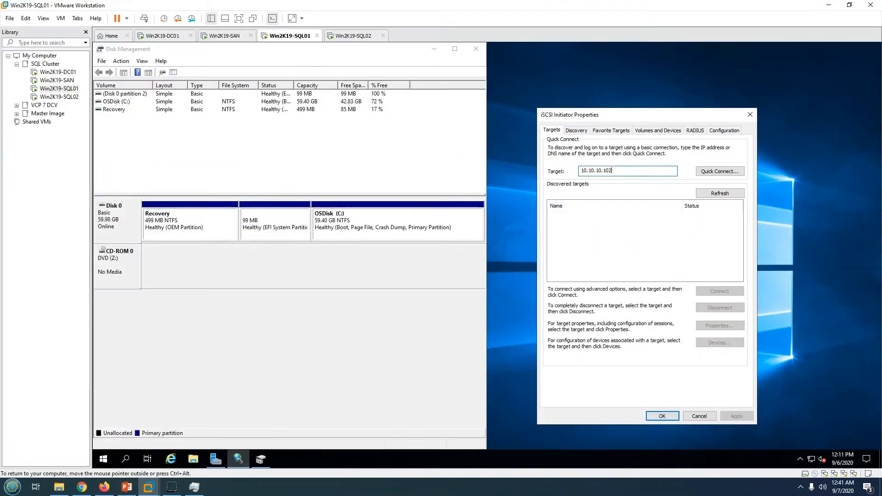
left_click(719, 171)
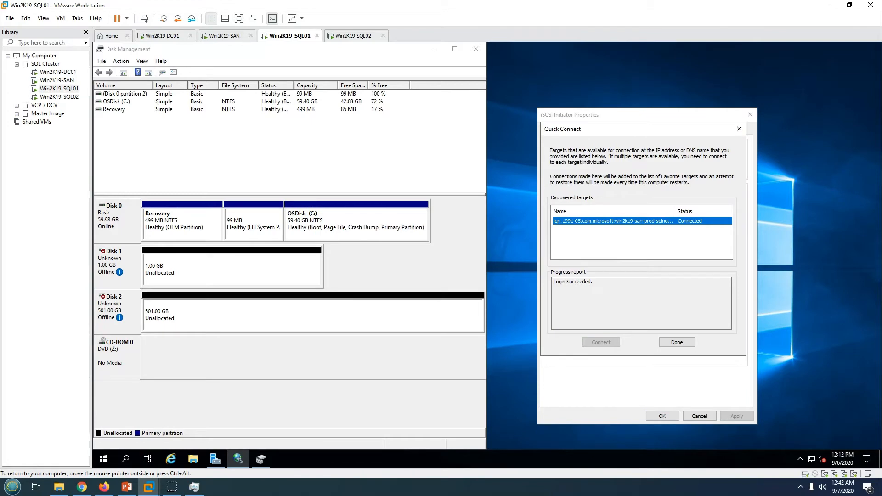
left_click(676, 342)
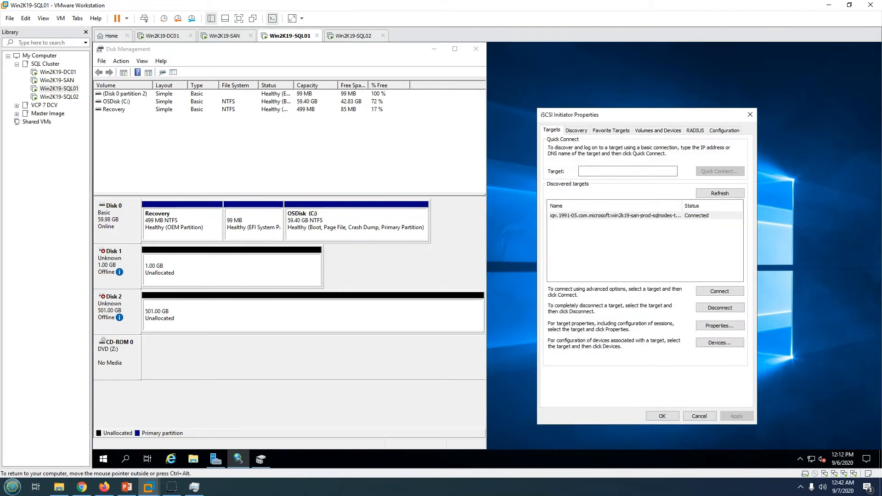
Connect to the discovered Win2K19-SAN target with multi-path enabled and close the iSCSI Initiator properties with OK
left_click(719, 290)
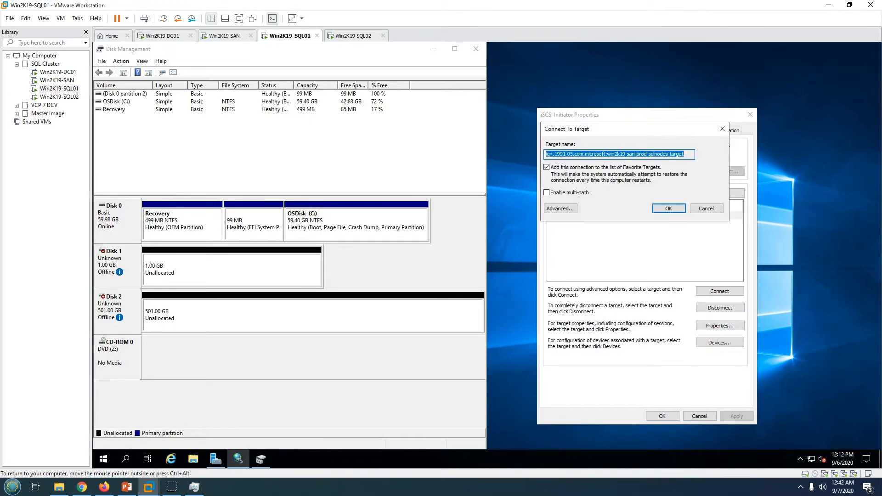
left_click(546, 193)
left_click(669, 208)
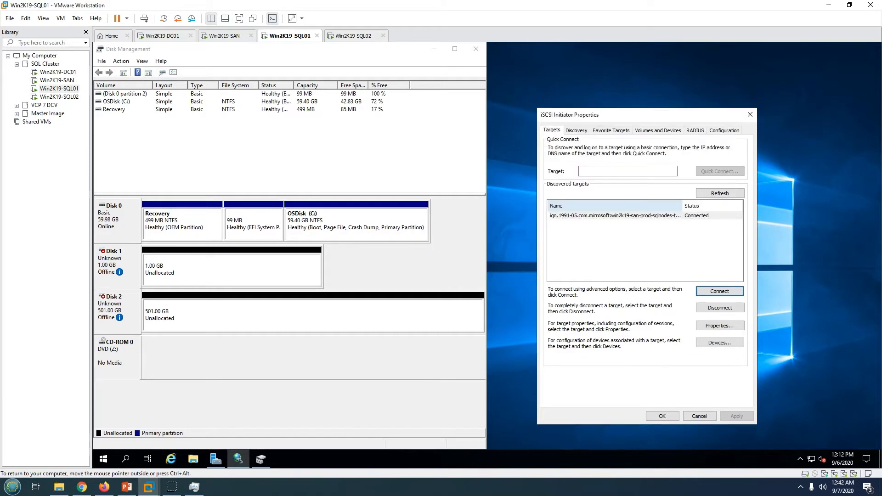
left_click(662, 416)
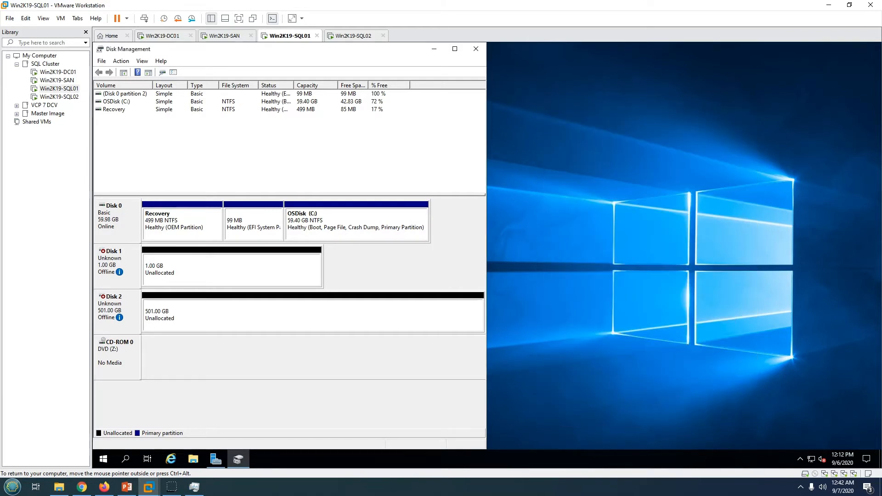
Bring Disk 1 and Disk 2 online and initialize both with the GPT partition style
right_click(133, 255)
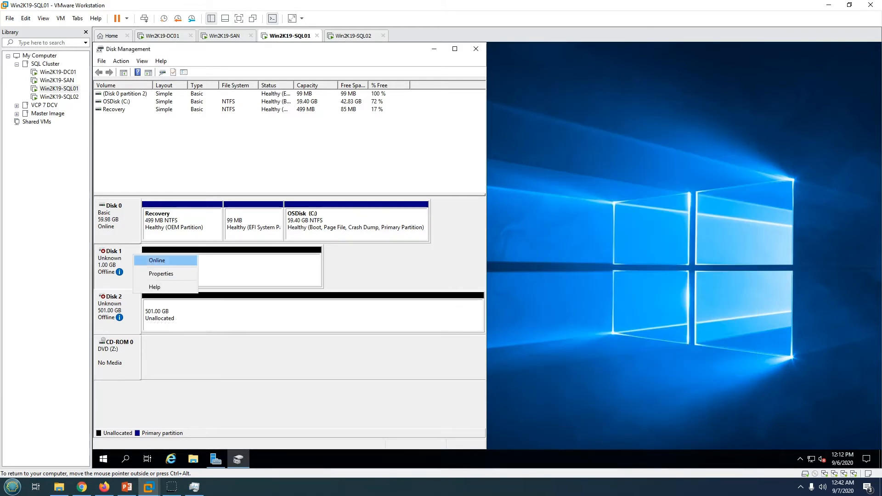
left_click(157, 260)
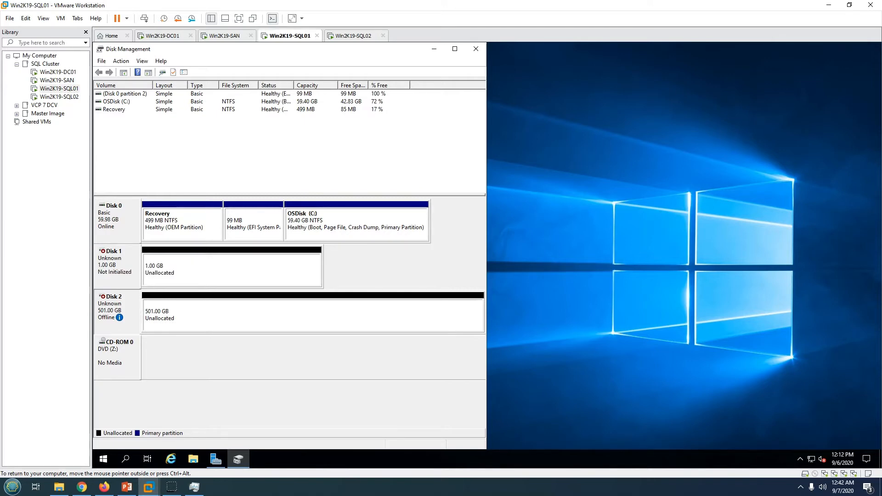
right_click(133, 306)
left_click(156, 313)
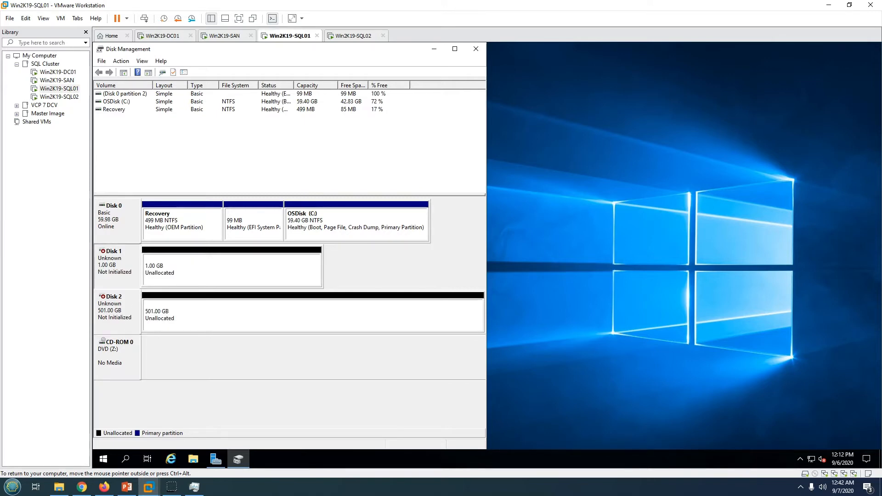
right_click(122, 253)
left_click(138, 258)
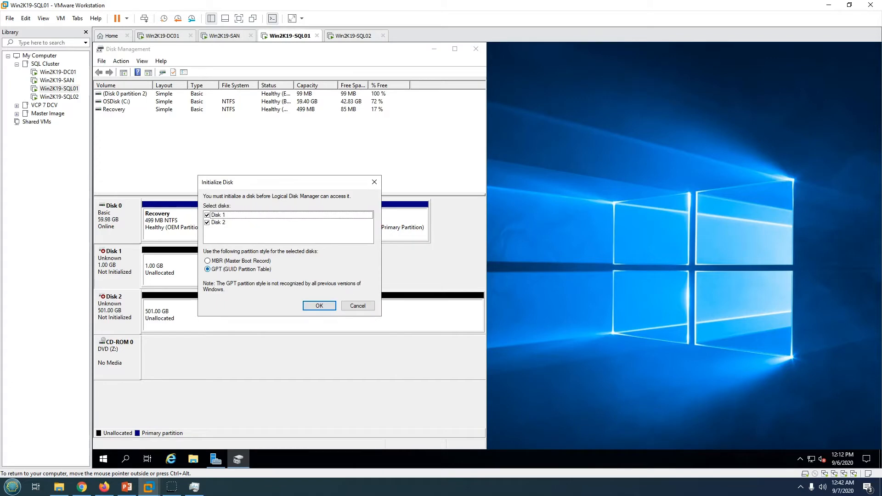
key("Return")
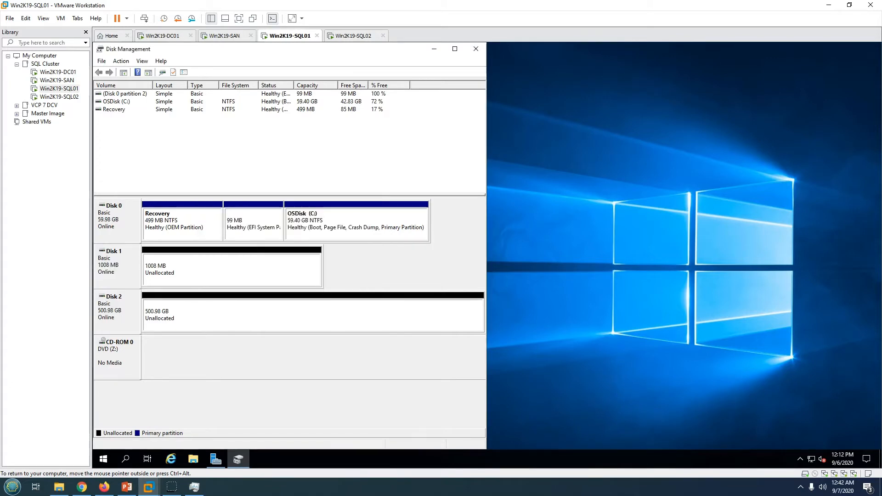
Create a full-size NTFS simple volume on Disk 1 with drive letter Q and the label QuorumDisk
right_click(211, 260)
left_click(239, 267)
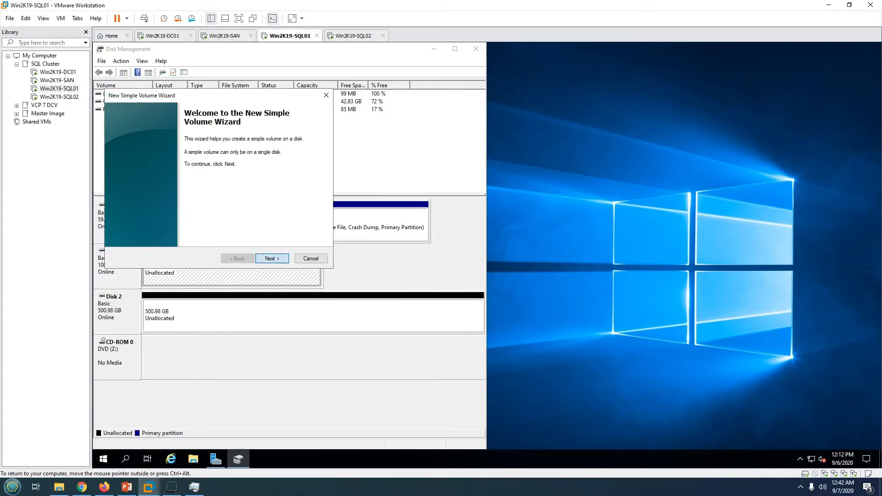
key("Return")
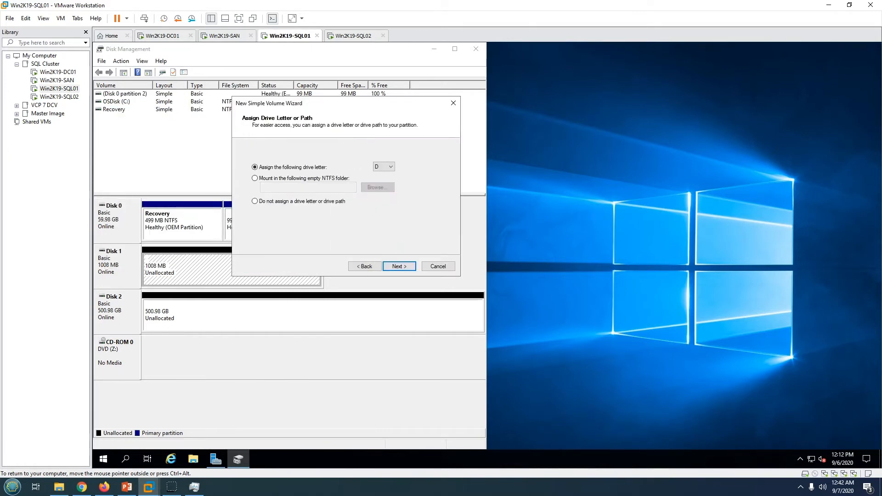
left_click(384, 166)
left_click(376, 265)
left_click(399, 265)
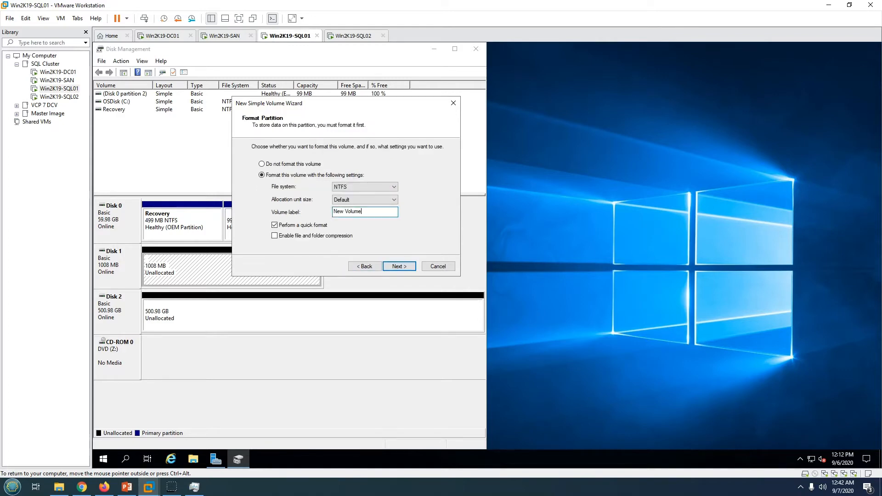
left_click_drag(362, 212, 332, 212)
type("Qurum")
key("BackSpace")
key("BackSpace")
type("orumDisk")
key("Return")
key("Return")
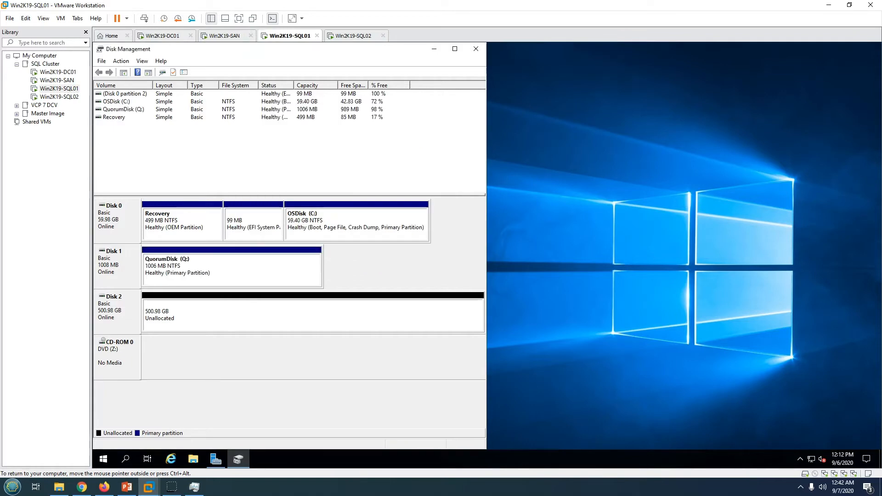
Create a full-size NTFS simple volume on Disk 2 with drive letter S and the label SQL-Disk01
right_click(262, 316)
left_click(289, 320)
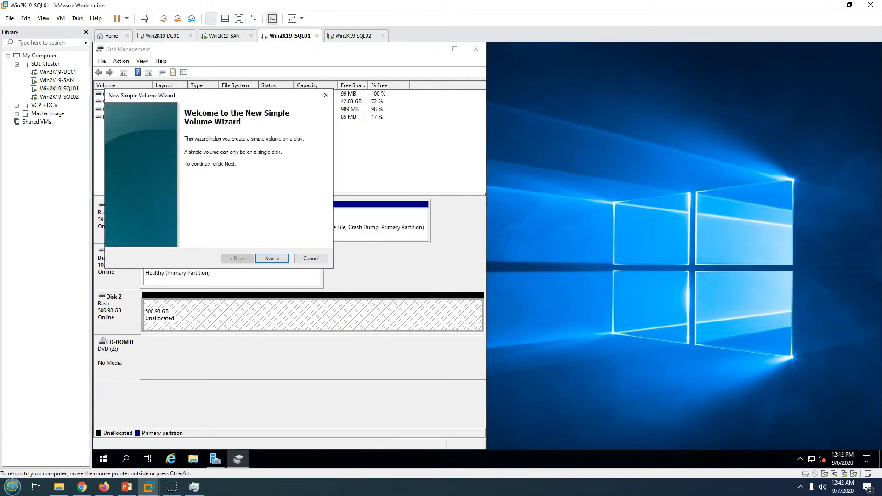
key("Return")
key("Return")
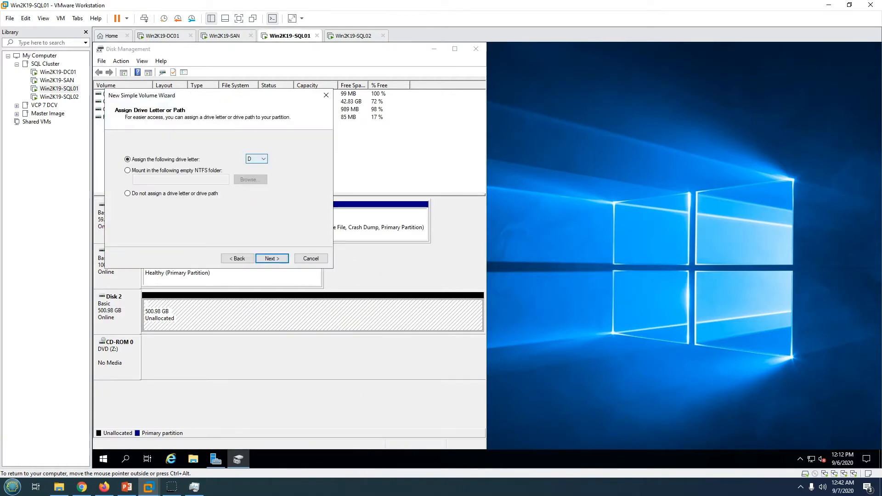
left_click(256, 159)
left_click(254, 262)
left_click(271, 258)
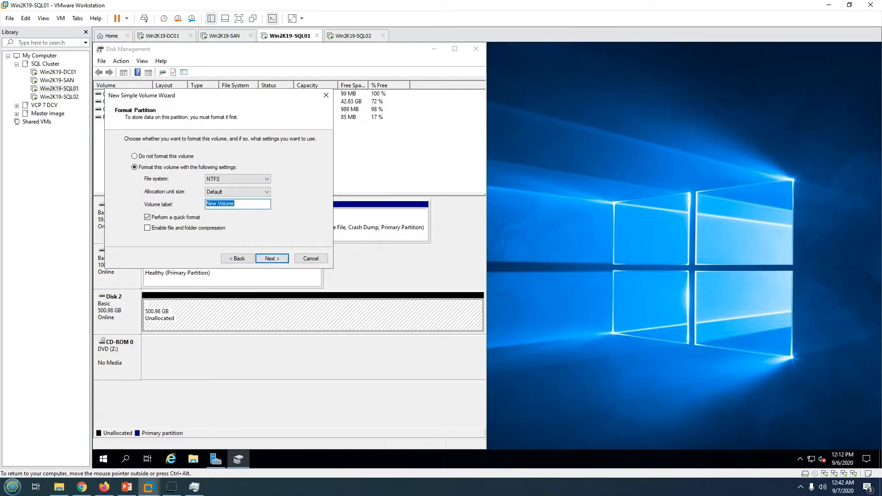
type("SQL-Disk01")
key("Return")
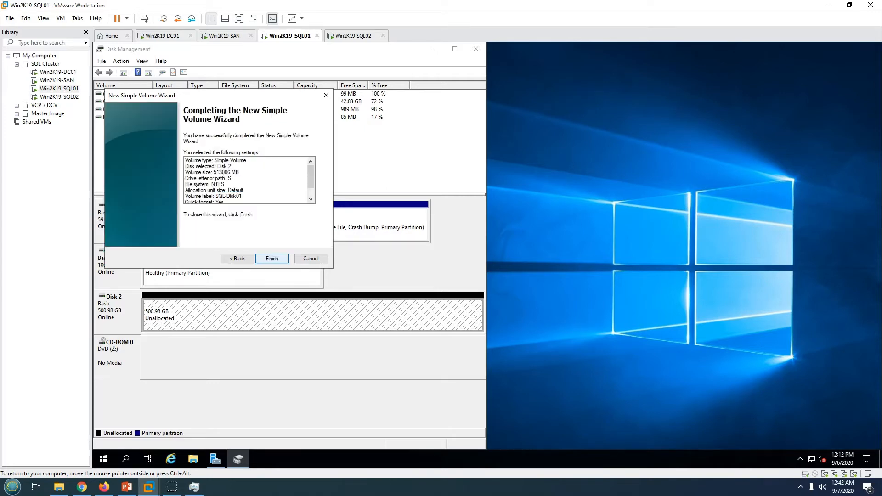
key("Return")
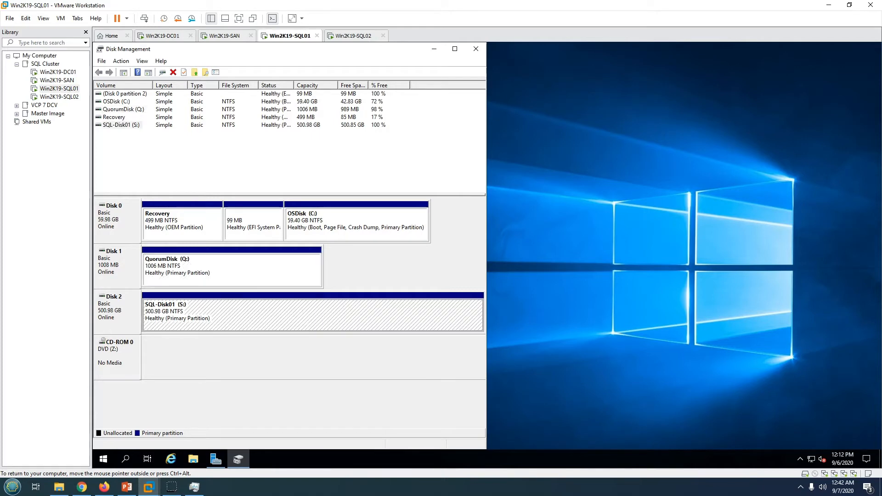
Switch to Win2K19-SQL02, minimize Server Manager and open Disk Management snapped to half of the desktop
left_click(353, 36)
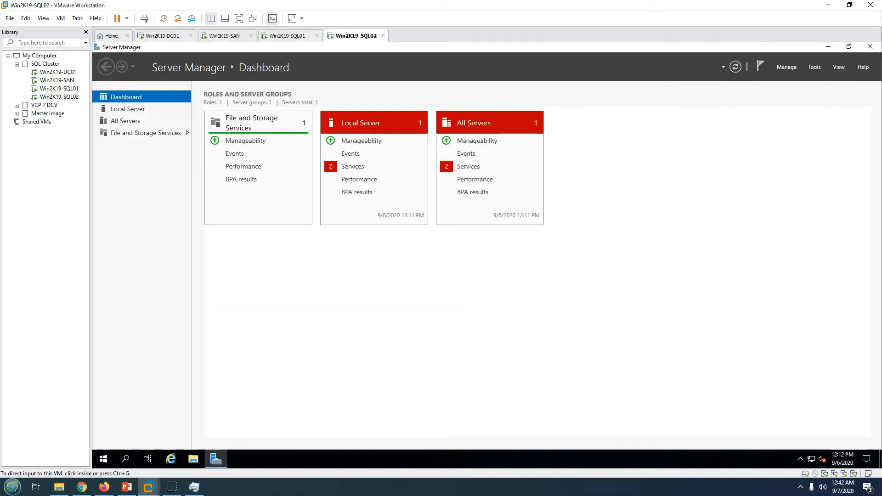
left_click(736, 67)
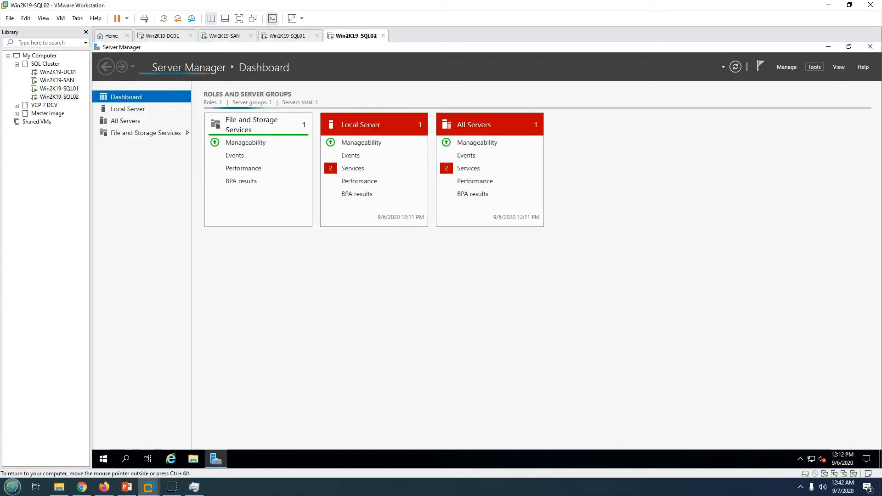
left_click(814, 67)
left_click(828, 47)
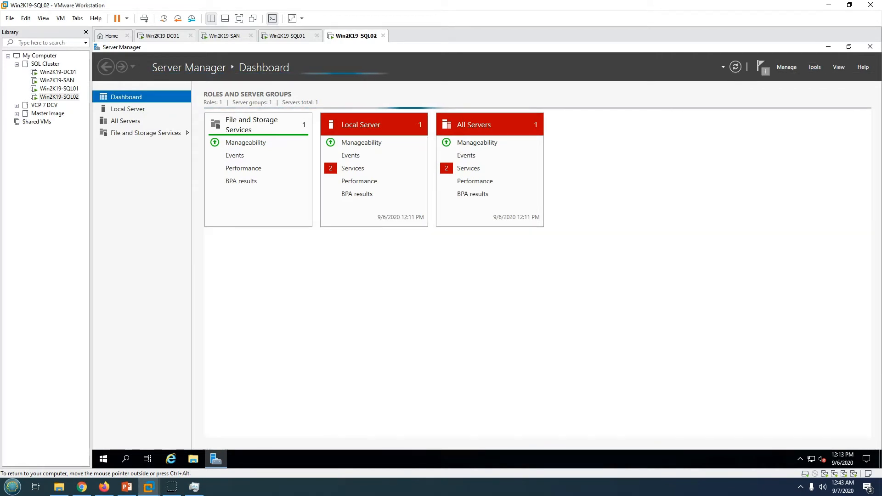
left_click(828, 46)
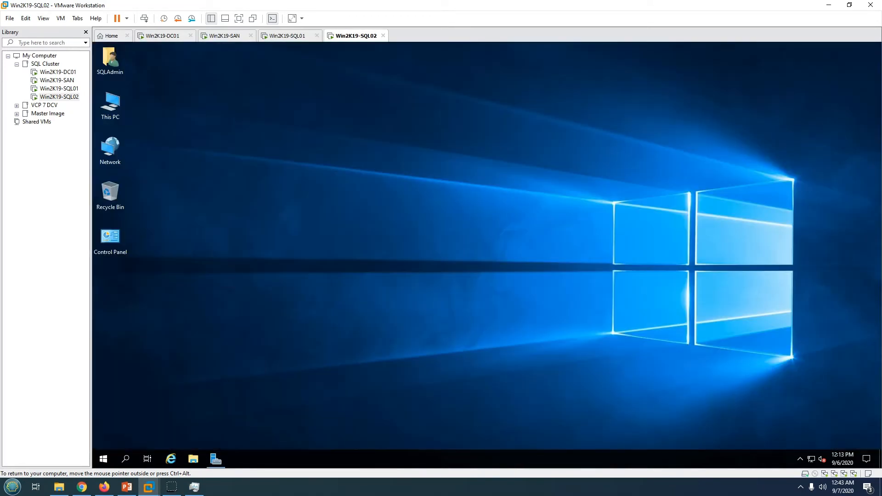
right_click(104, 458)
left_click(137, 293)
key("super+Left")
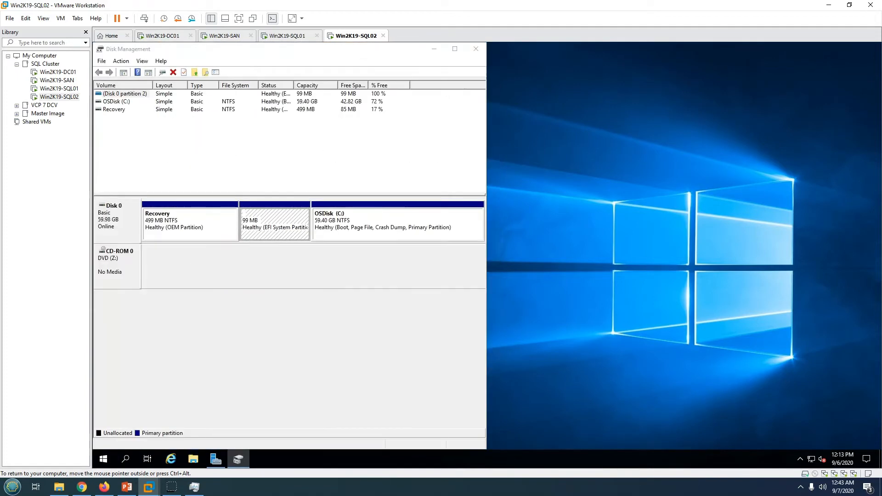
Open the iSCSI Initiator on Win2K19-SQL02, start the Microsoft iSCSI service with automatic startup, and place its window beside Disk Management
left_click(215, 459)
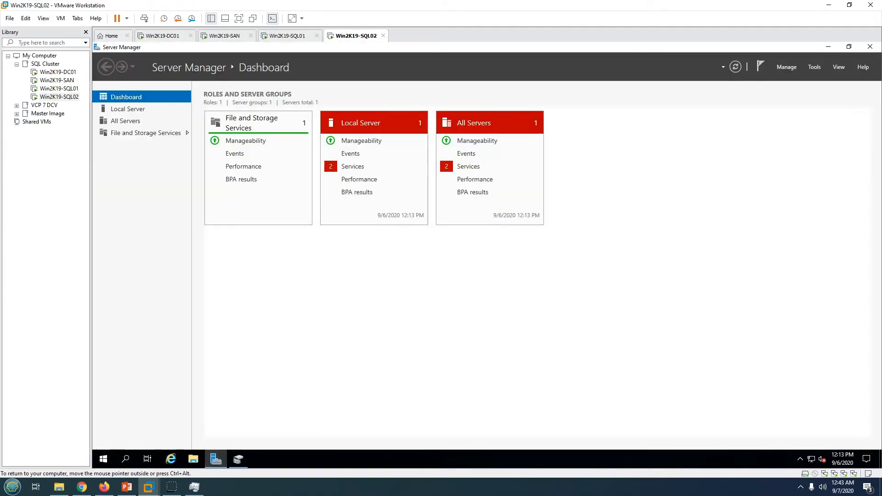
left_click(814, 67)
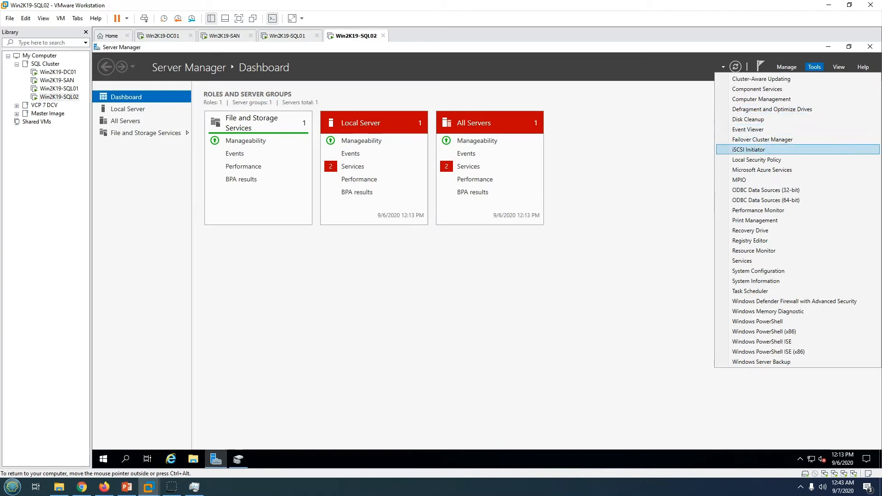
left_click(748, 149)
left_click(828, 46)
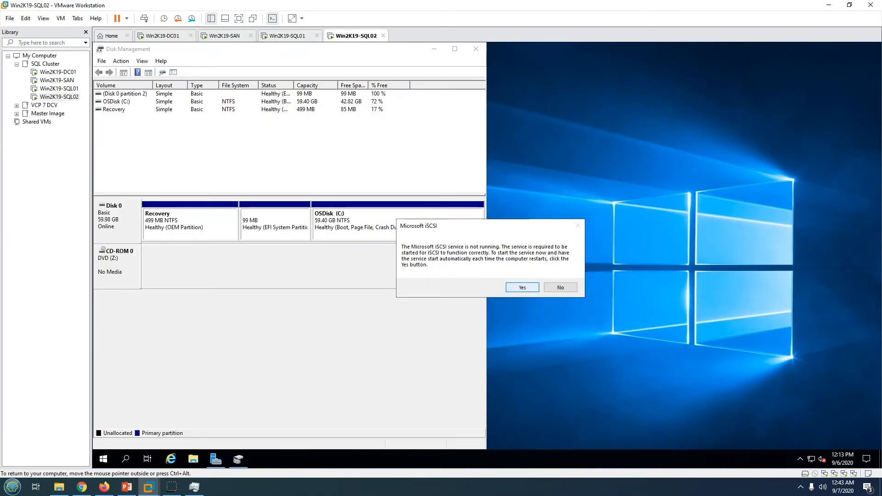
left_click(522, 287)
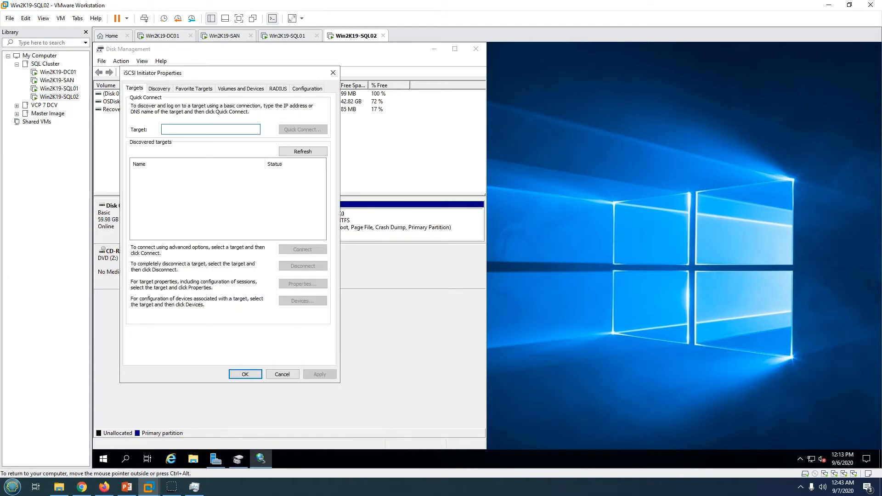
left_click_drag(184, 73, 557, 107)
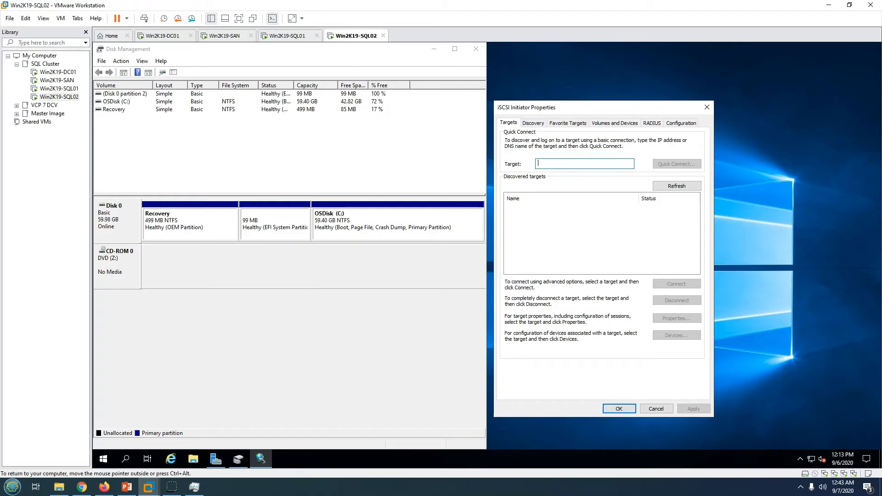
Quick-connect the iSCSI Initiator to the target at 10.10.10.102, and close the initiator properties
type("192.168.")
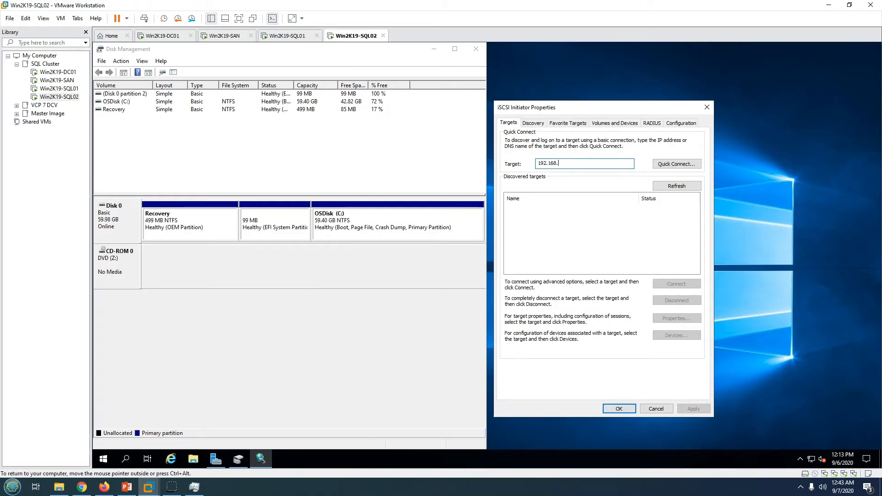
type("1.102")
key("shift+Home")
type("10.10.10.102")
key("Return")
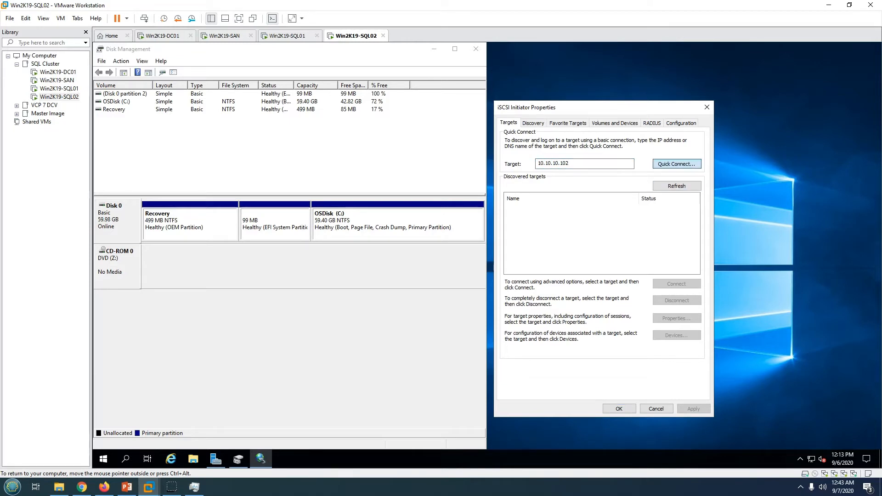
key("Return")
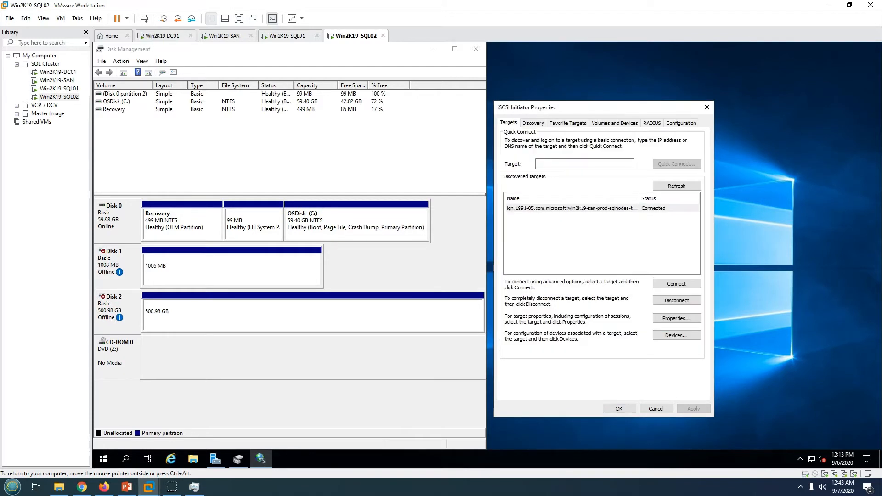
key("Return")
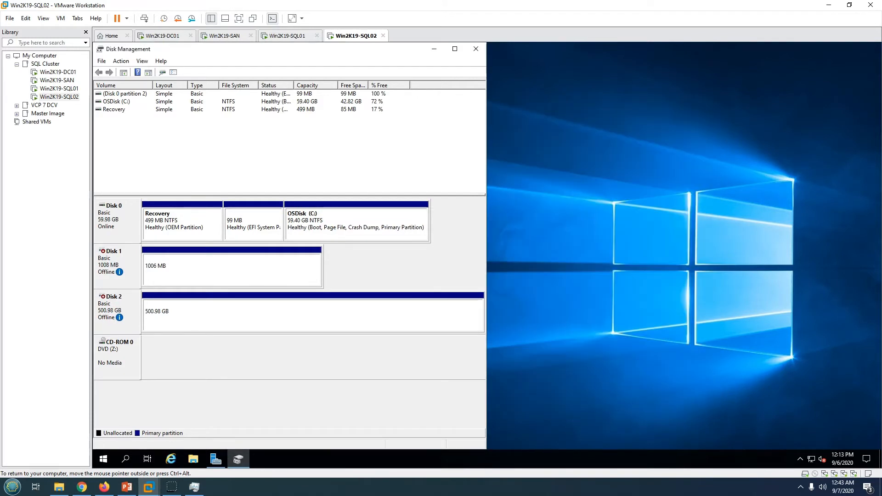
Bring the offline Disk 1 and Disk 2 online in Disk Management
left_click(117, 311)
left_click(117, 266)
right_click(130, 261)
left_click(145, 267)
right_click(134, 308)
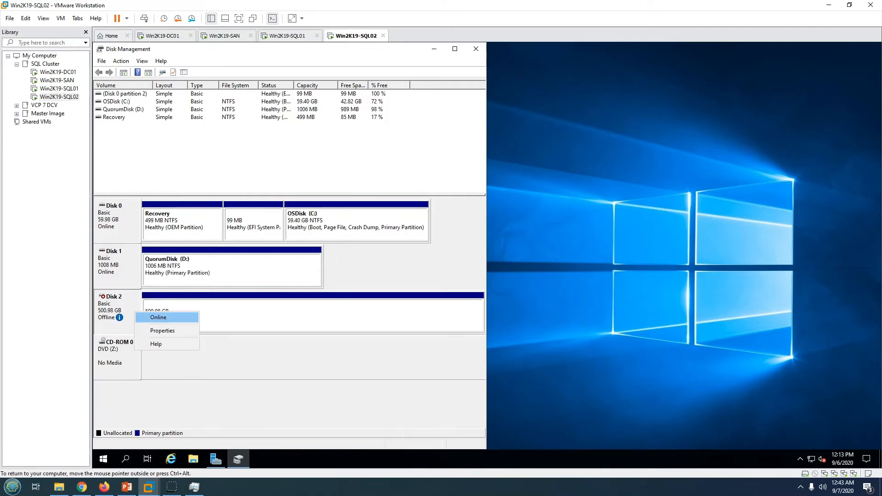
left_click(152, 316)
Change the drive letter of the QuorumDisk volume to Q and accept the drive-letter warning
right_click(245, 268)
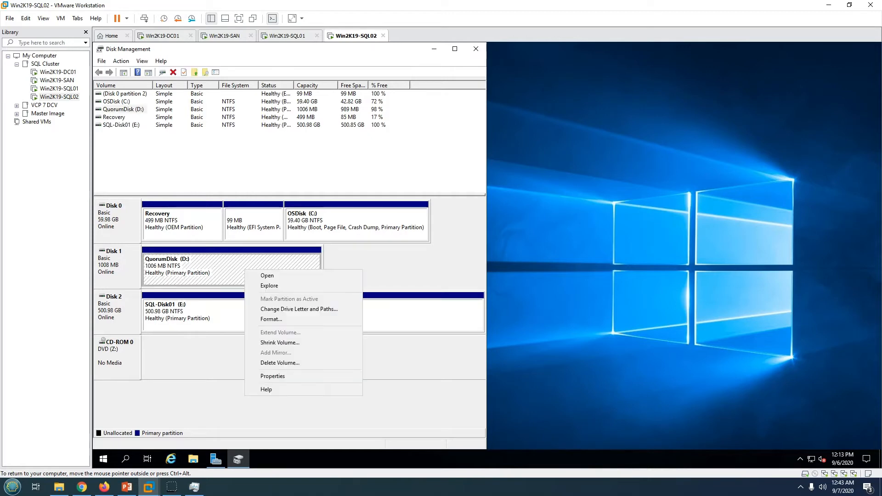
left_click(276, 305)
left_click(262, 276)
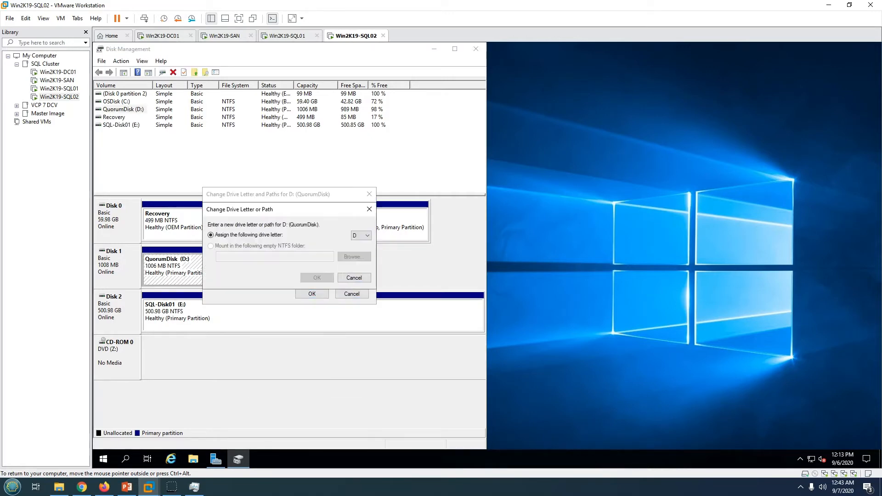
left_click(367, 235)
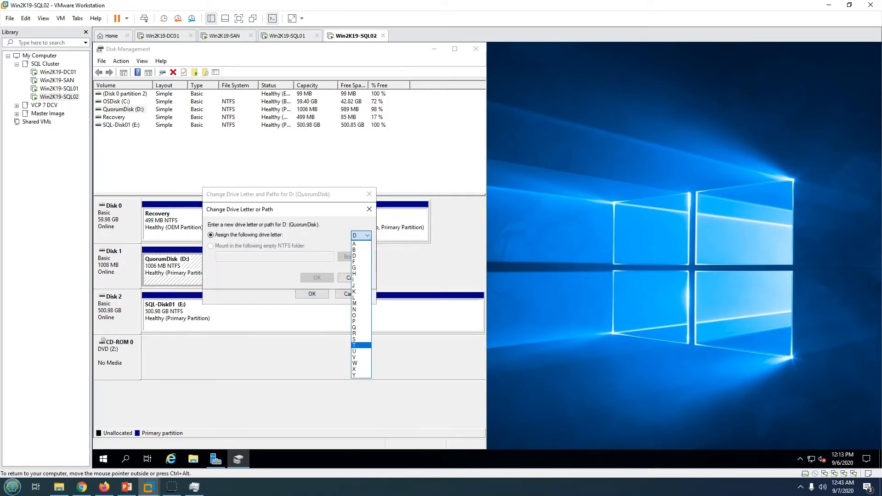
left_click(354, 327)
key("Return")
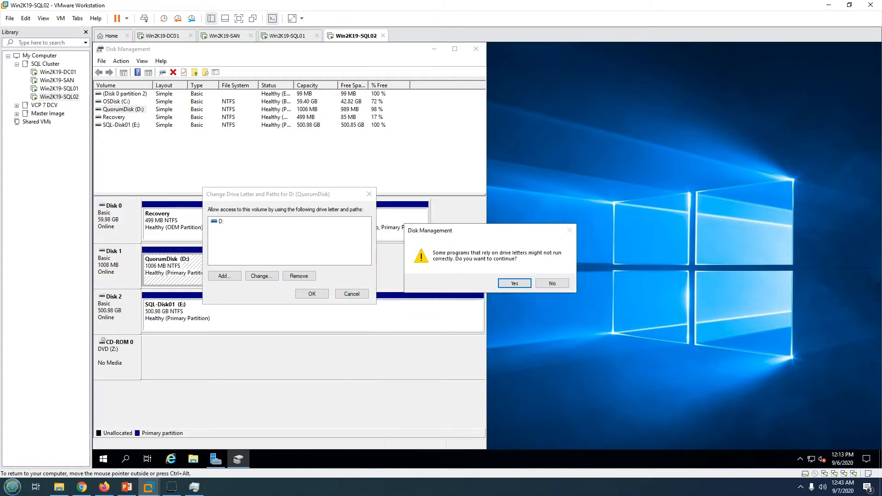
left_click(508, 283)
Change the drive letter of the SQL-Disk01 volume to S and accept the drive-letter warning
right_click(248, 312)
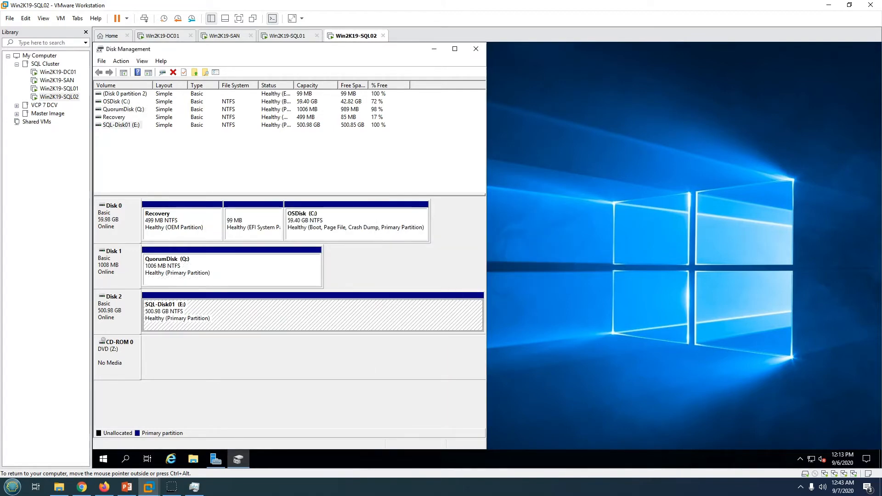
left_click(300, 351)
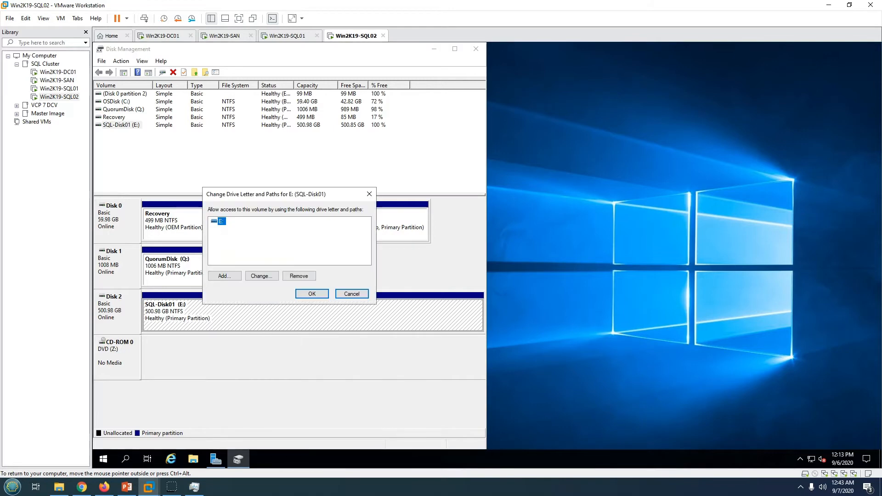
left_click(308, 276)
left_click(361, 235)
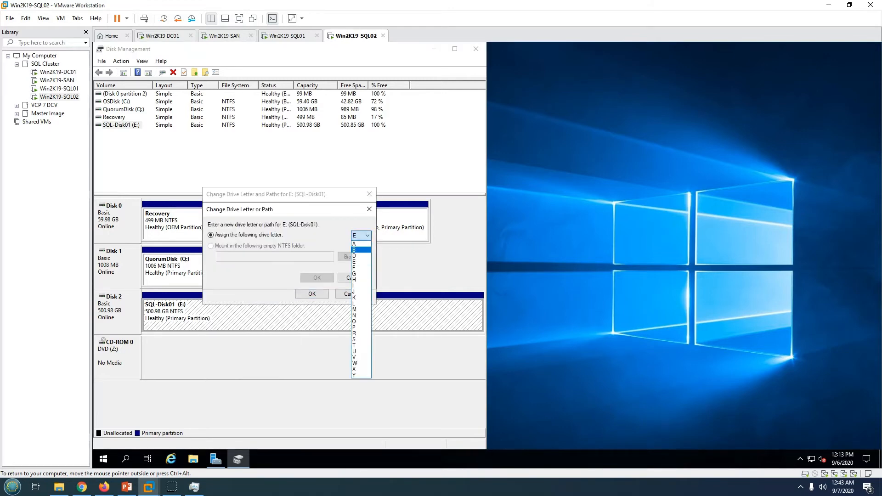
key("s")
key("Return")
key("Return")
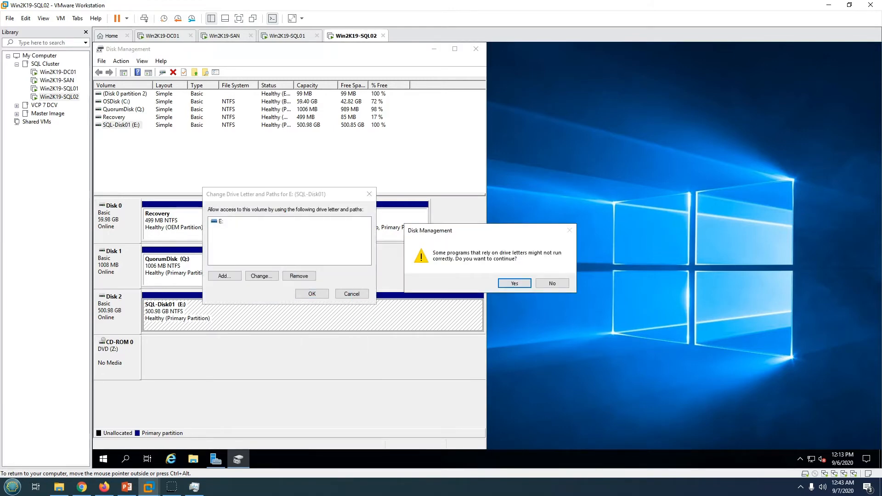
key("Return")
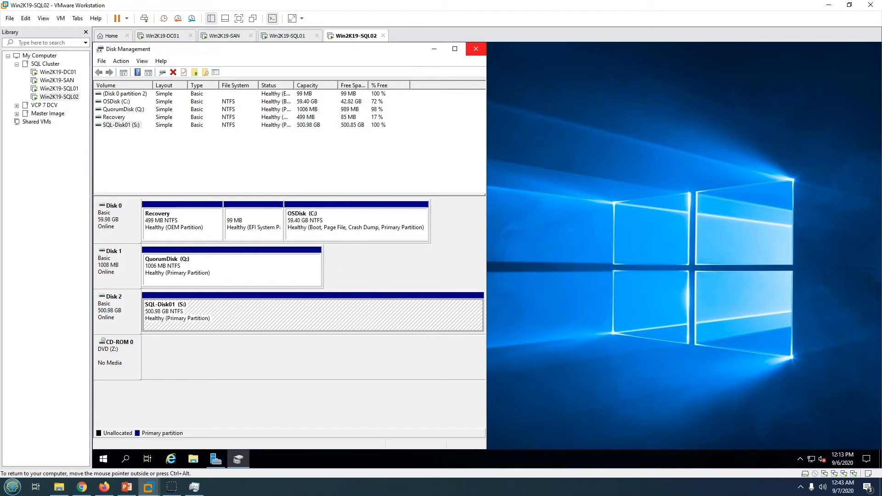
Close Disk Management and check the QuorumDisk and SQL-Disk01 drives under This PC in File Explorer
left_click(475, 49)
left_click(193, 458)
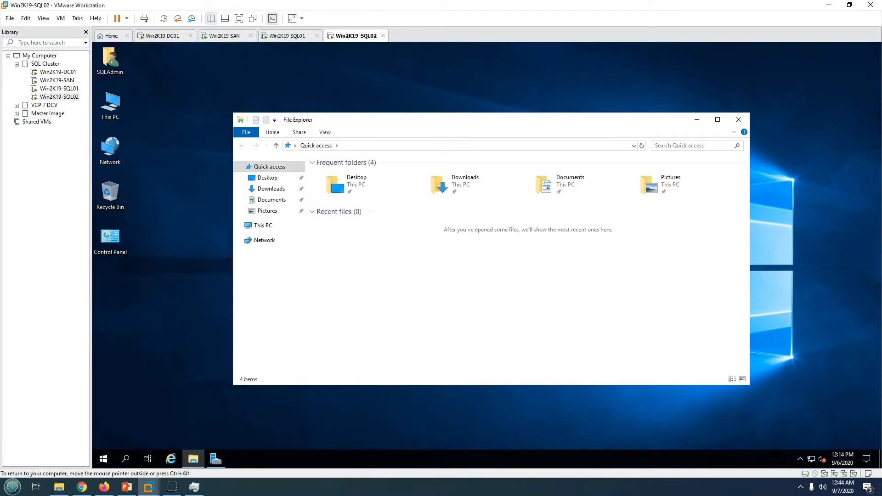
left_click(263, 226)
left_click(487, 271)
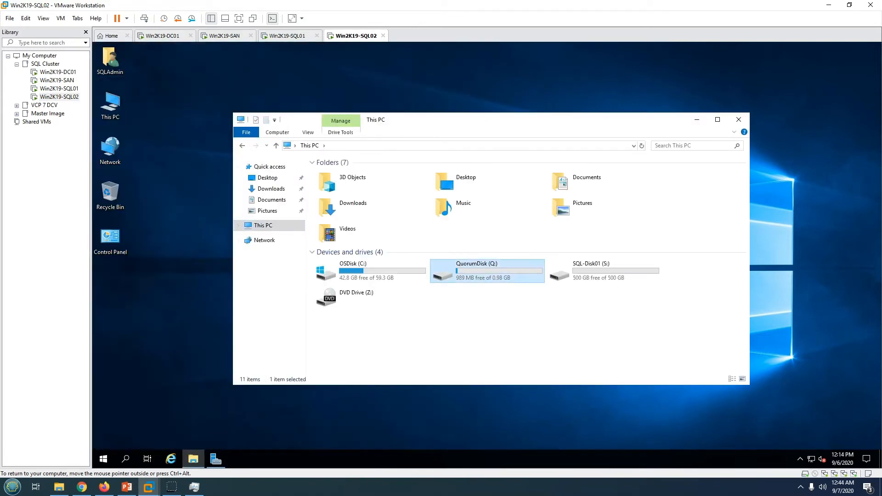
left_click(604, 270)
left_click(592, 324)
Switch to Win2K19-SQL01, close Disk Management, and check the shared quorum and SQL drives under This PC
left_click(287, 35)
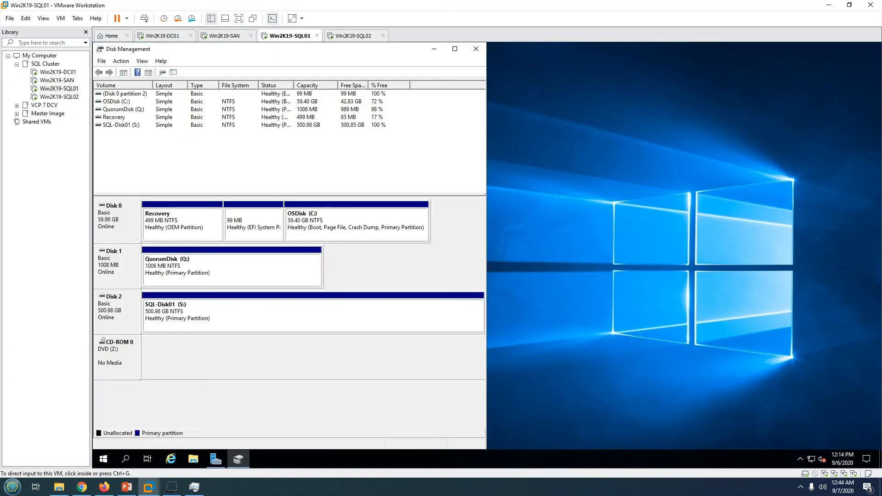
left_click(478, 48)
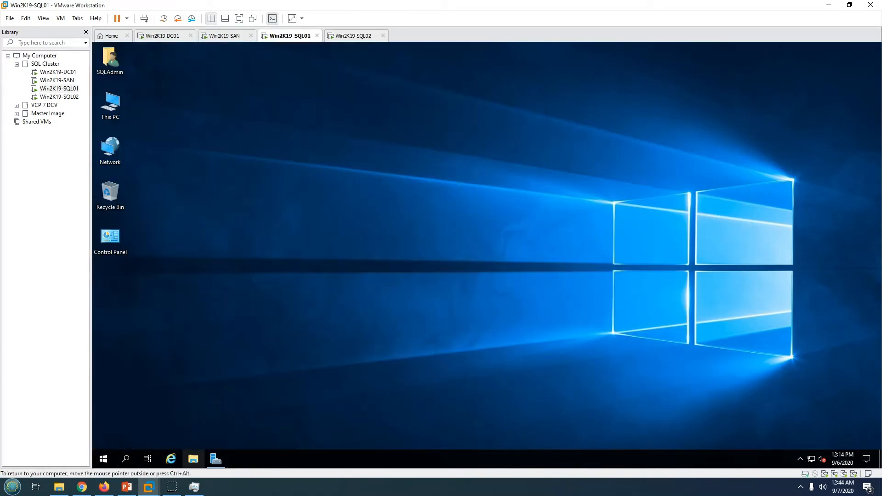
left_click(194, 458)
left_click(263, 225)
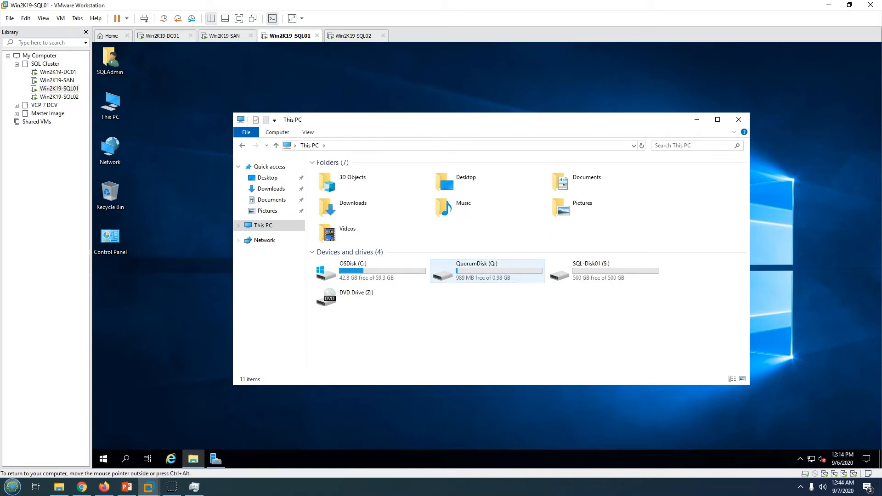
left_click(603, 270)
left_click(494, 321)
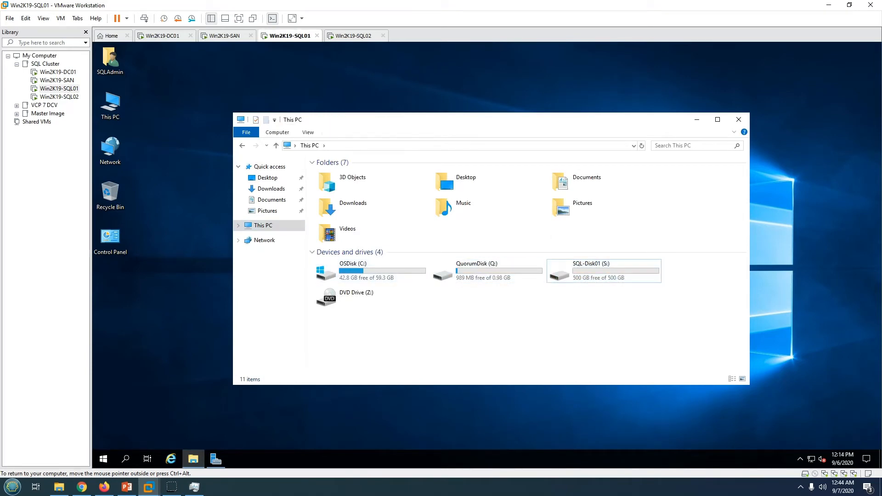
Review the SQL Server 2019 cluster installation and configuration steps in the PowerPoint slide show and return to VMware Workstation
left_click(127, 487)
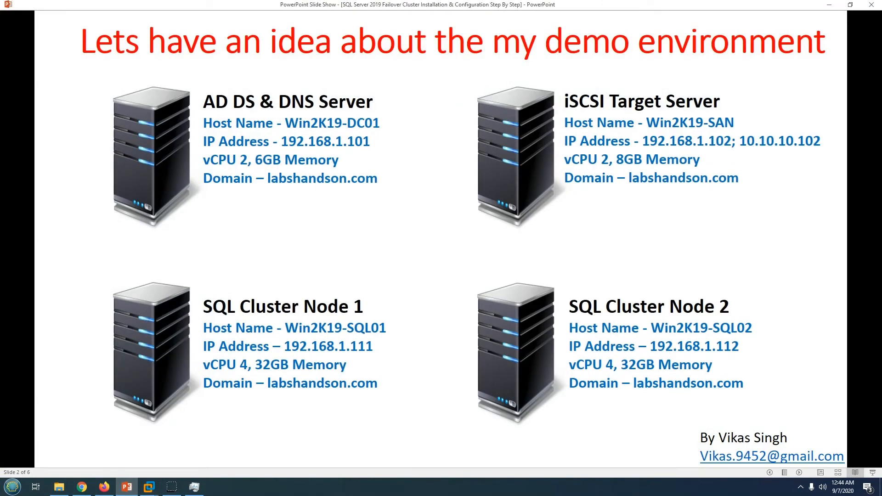
key("Right")
key("Right")
key("Right")
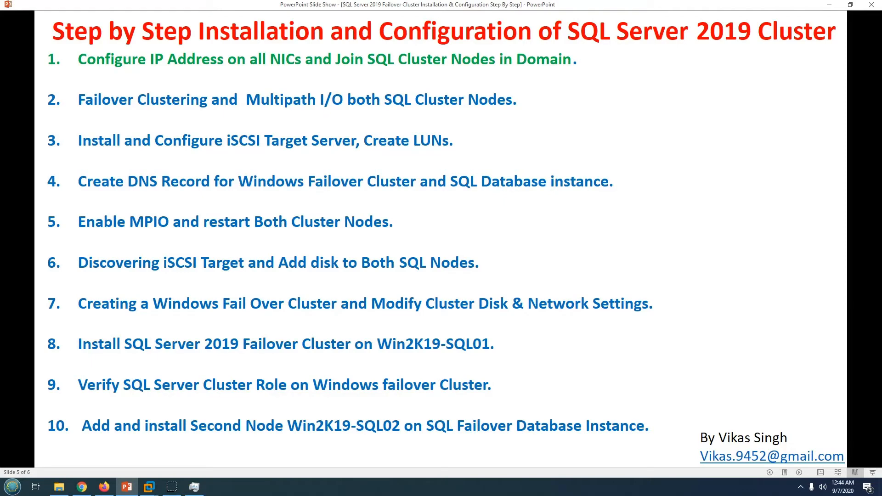
key("alt+Tab")
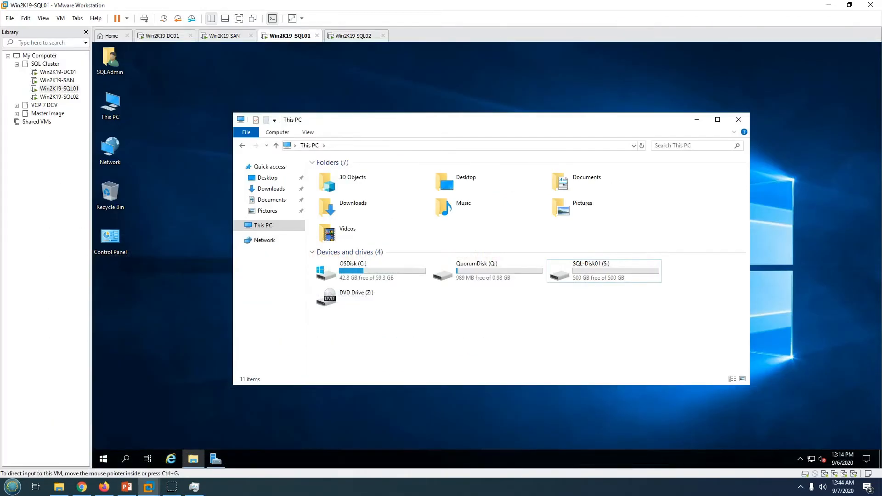
Open Failover Cluster Manager from Server Manager on Win2K19-SQL01, dismiss the Windows Admin Center message and maximize the window
left_click(215, 458)
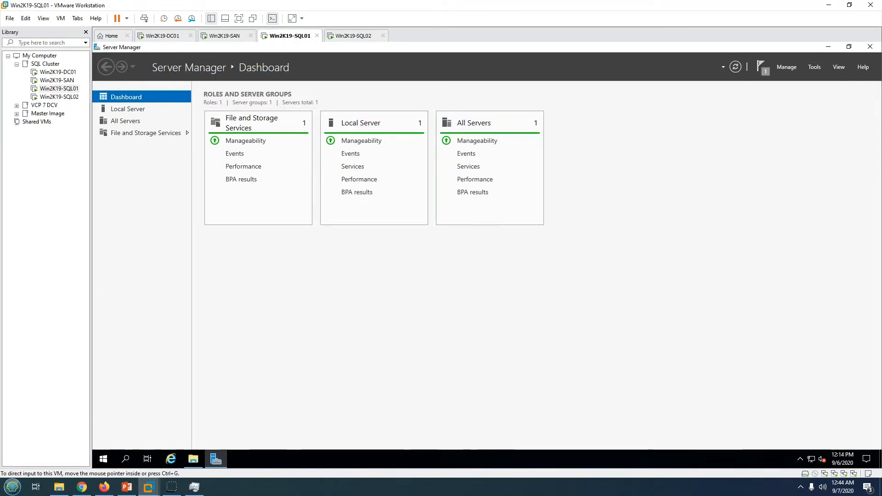
left_click(814, 67)
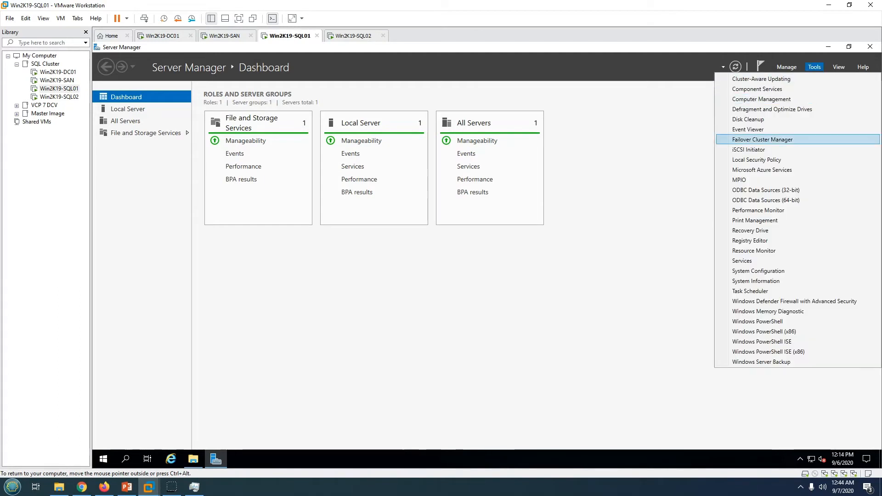
left_click(762, 139)
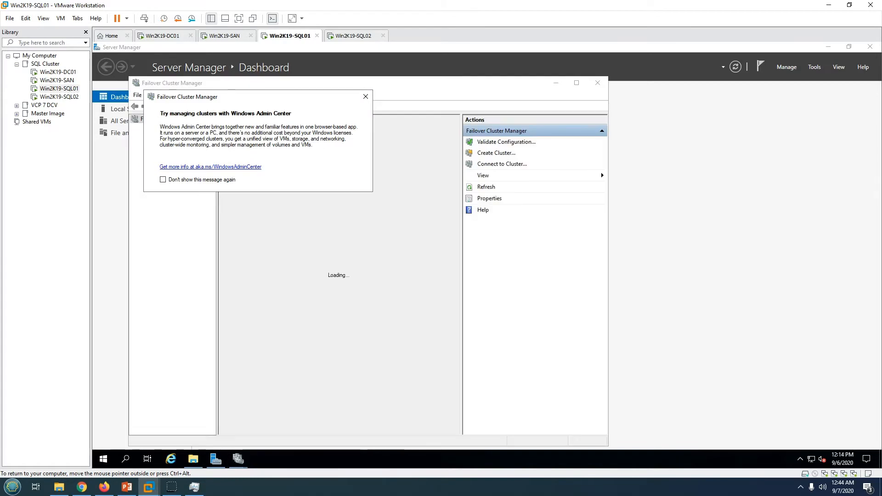
left_click(366, 96)
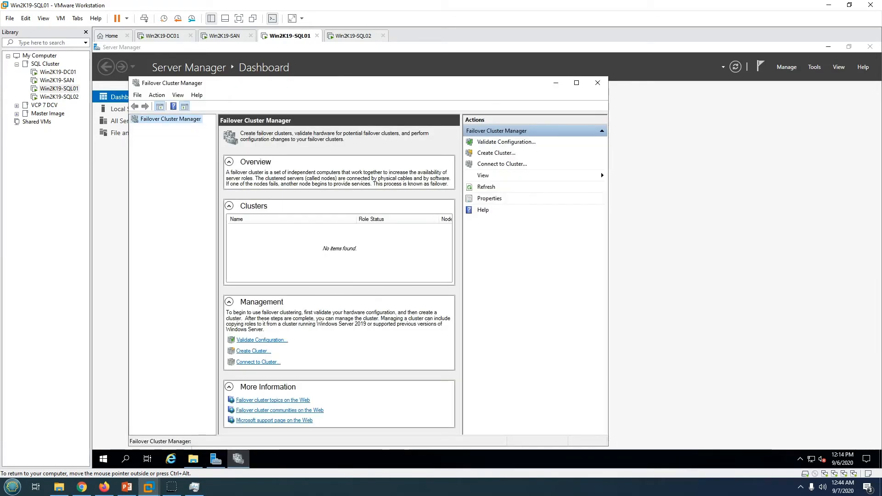
left_click(575, 83)
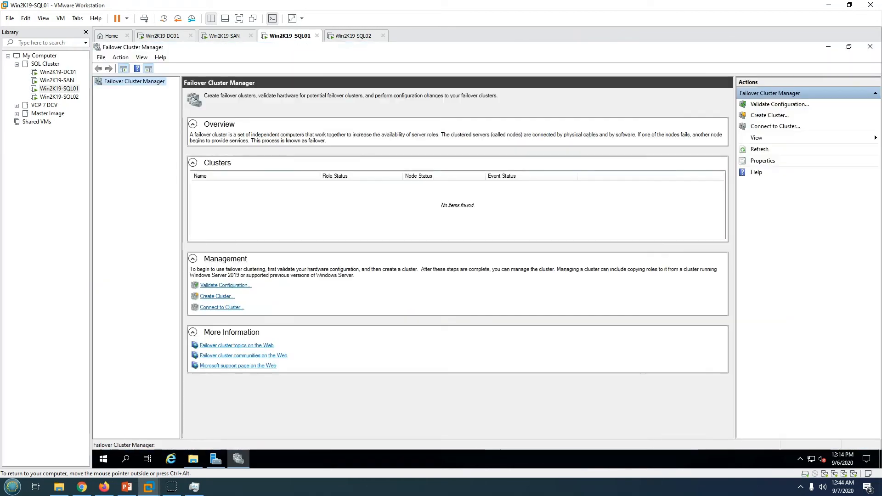
right_click(130, 81)
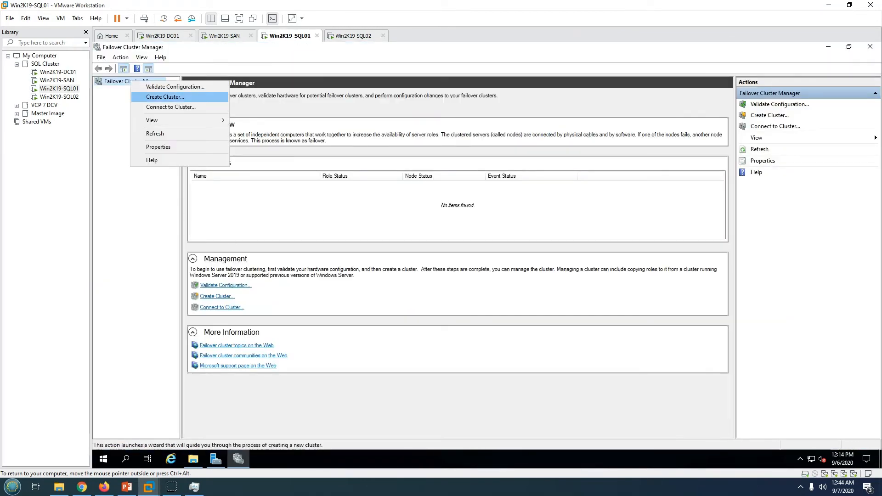
left_click(165, 96)
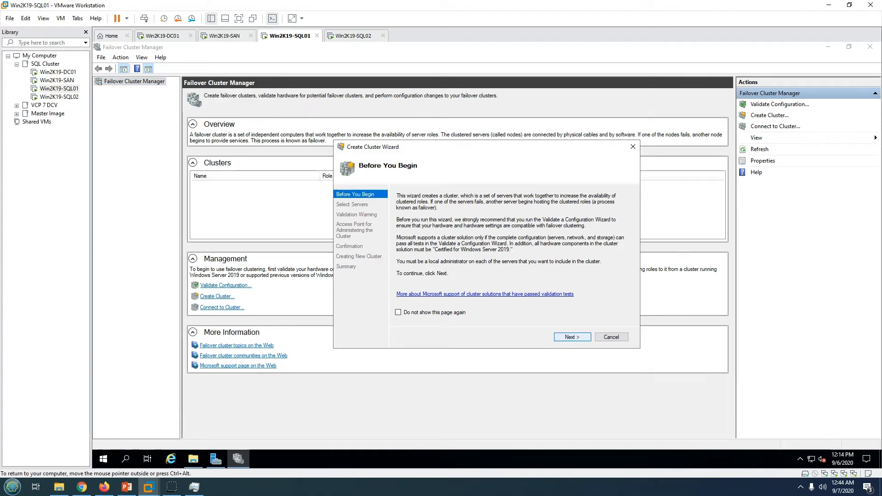
key("Escape")
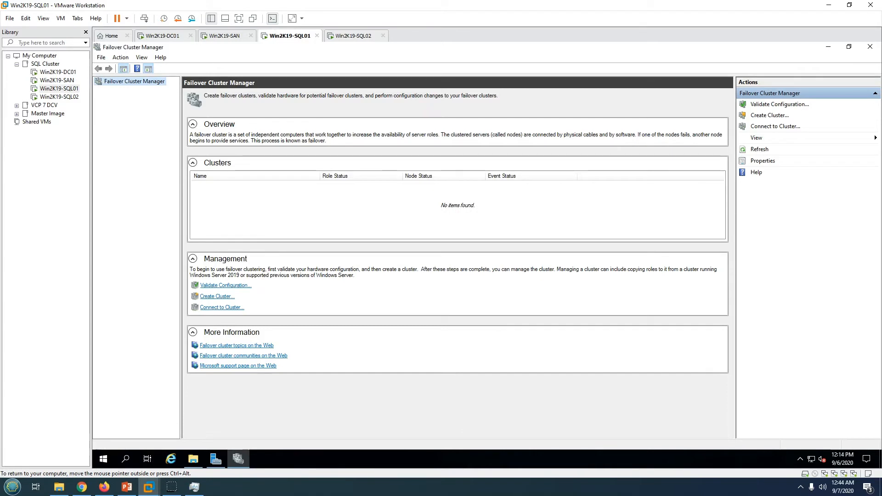
Start creating a cluster, search for Win2K19-SQL and add WIN2K19-SQL01 and WIN2K19-SQL02 as its servers
right_click(127, 82)
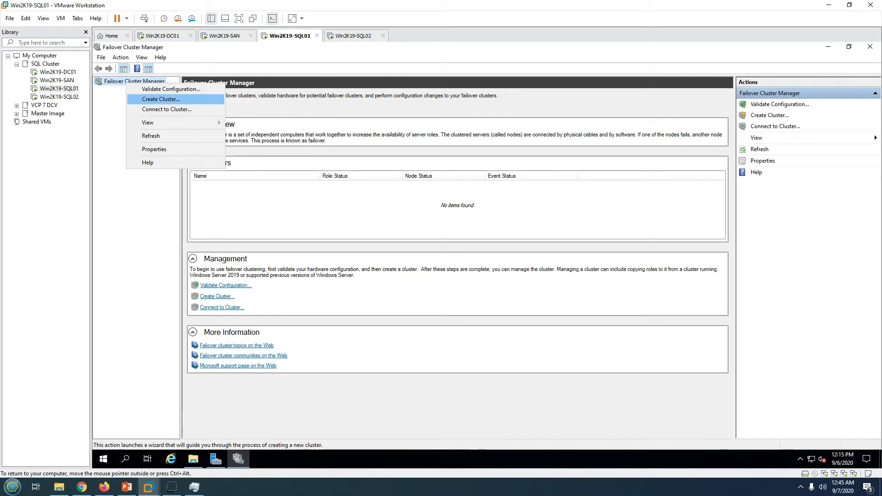
left_click(161, 99)
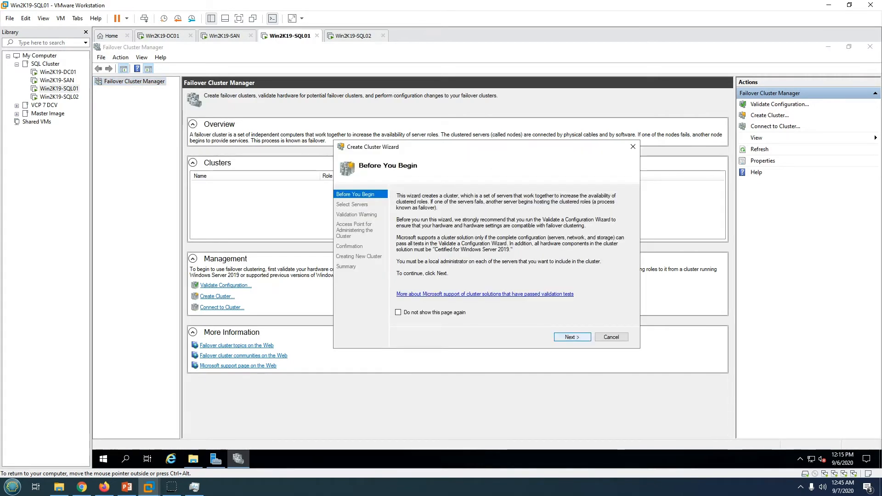
left_click(571, 337)
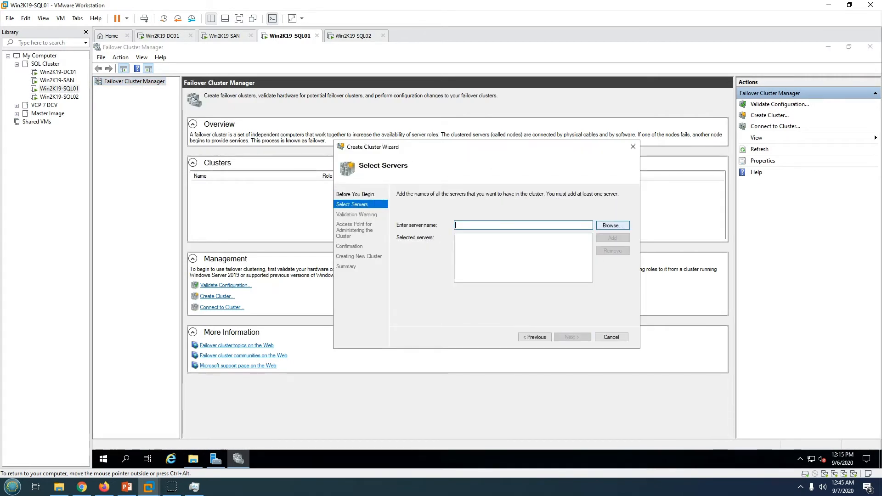
left_click(612, 226)
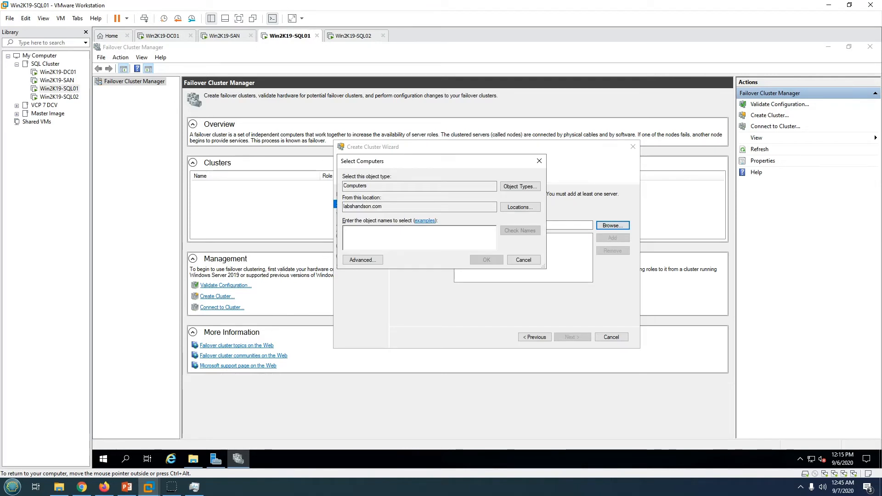
type("Win2K")
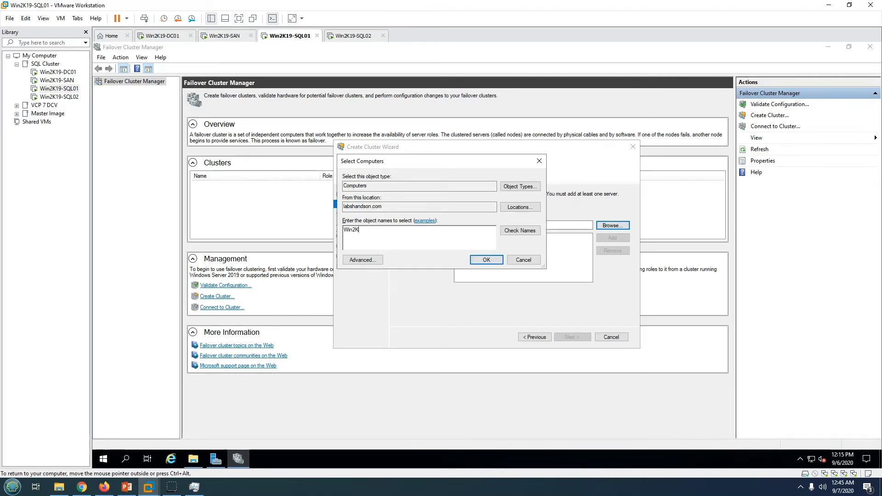
type("19-SQL")
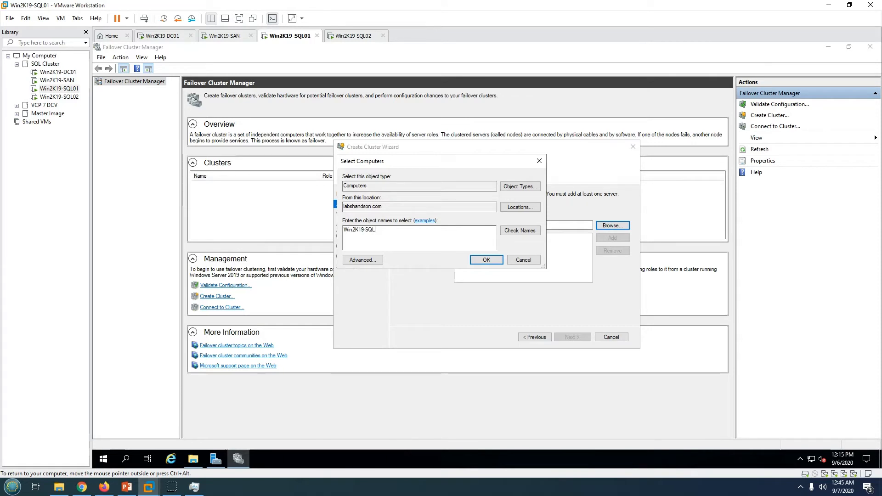
key("Return")
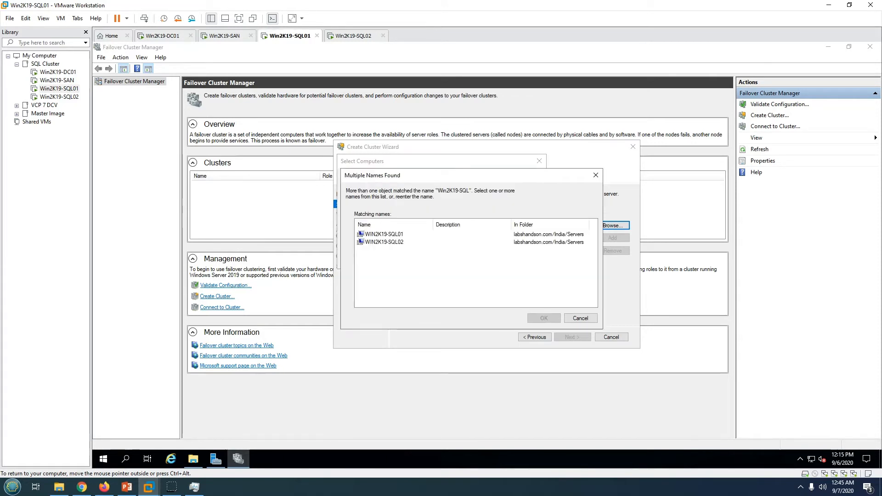
left_click(384, 234)
left_click(384, 242, "shift")
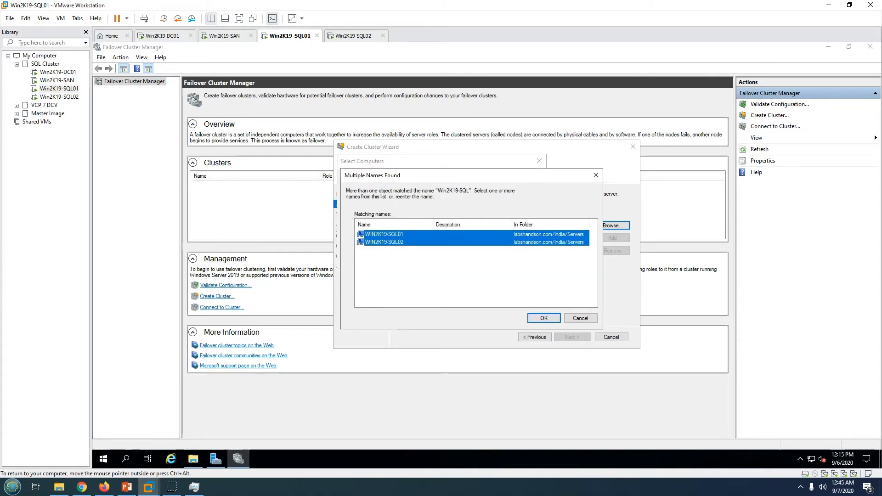
left_click(543, 317)
key("Return")
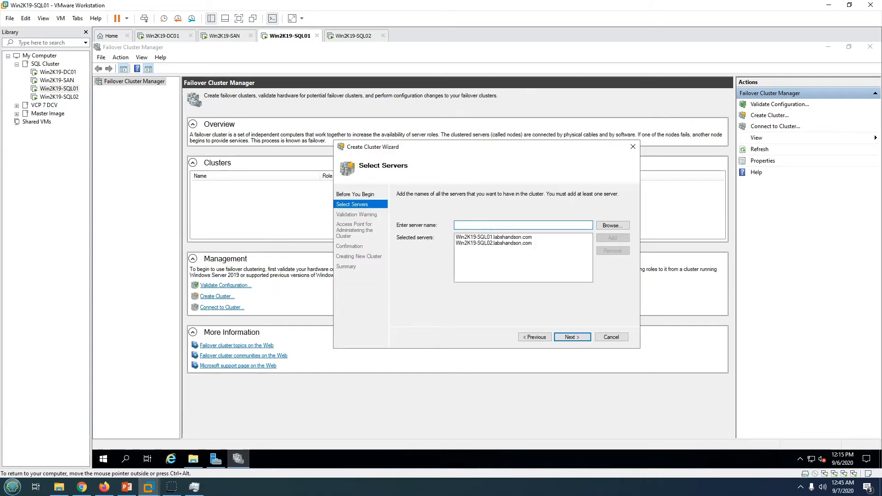
left_click(493, 236)
left_click(493, 243)
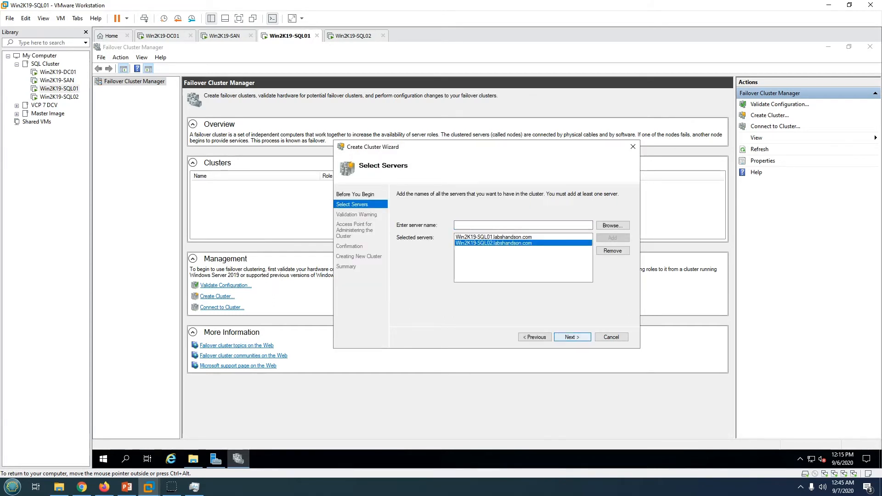
left_click(571, 337)
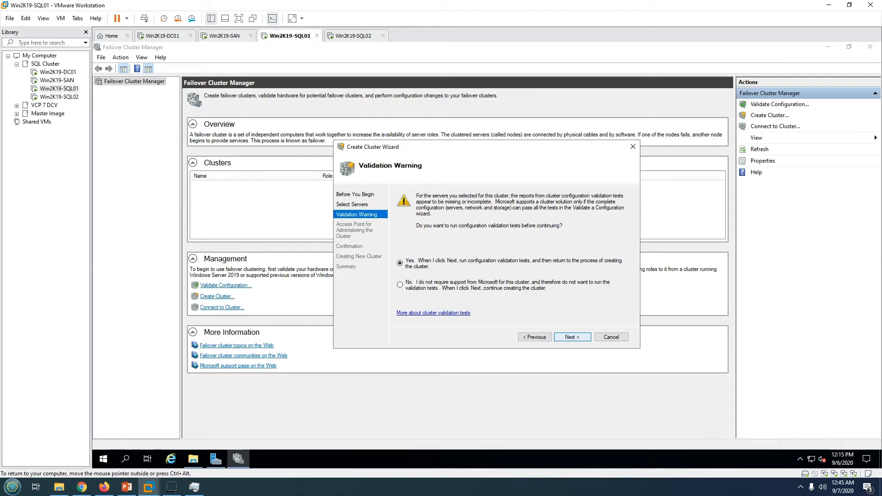
Run all recommended configuration validation tests on the two selected cluster servers
key("Return")
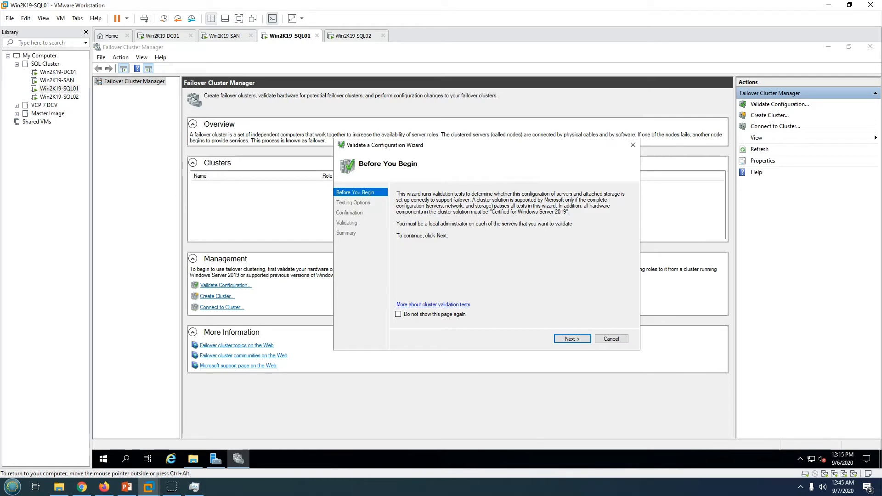
key("Return")
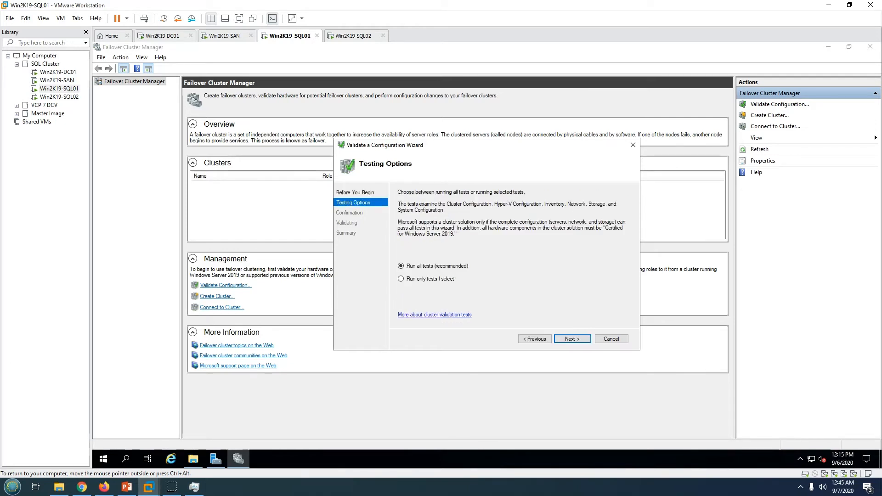
left_click(401, 279)
left_click(400, 266)
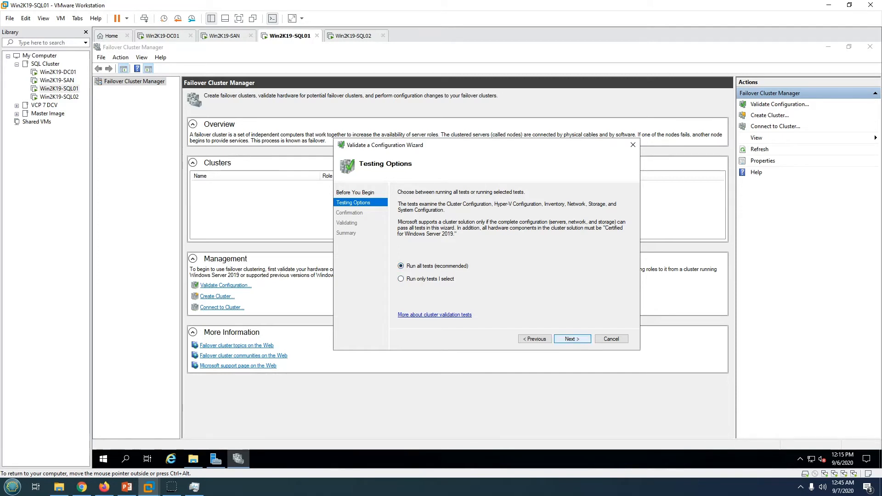
key("Return")
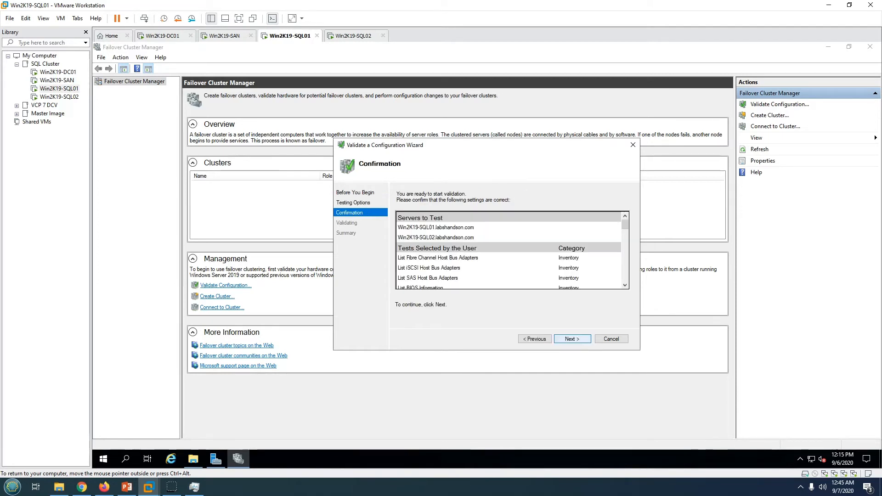
scroll(509, 251, "down", 15)
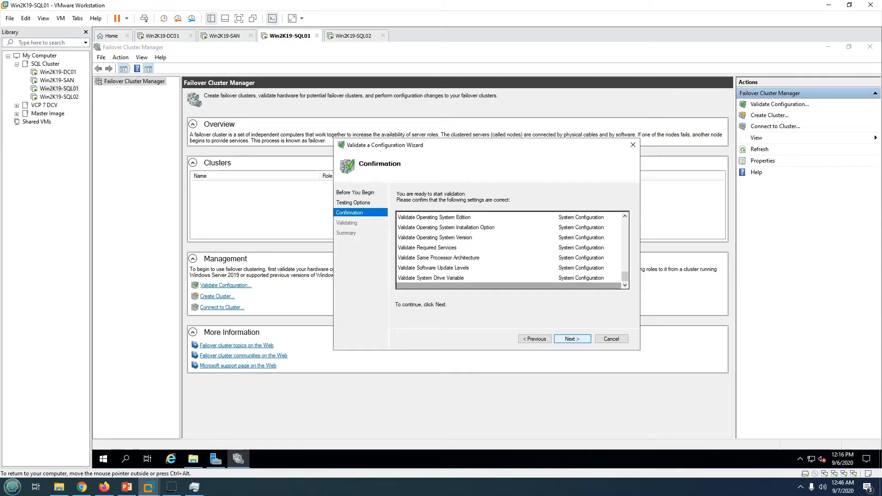
key("Return")
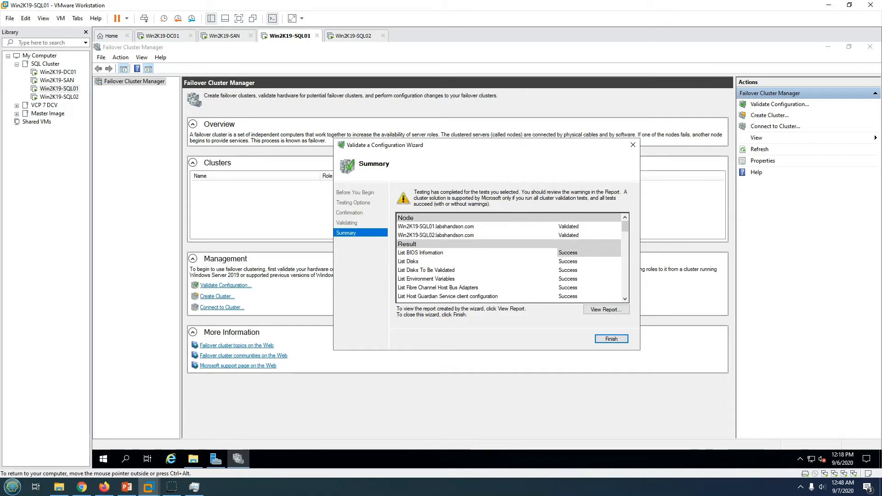
Open the cluster validation report and set up Internet Explorer without recommended settings or Do Not Track requests
scroll(510, 258, "down", 15)
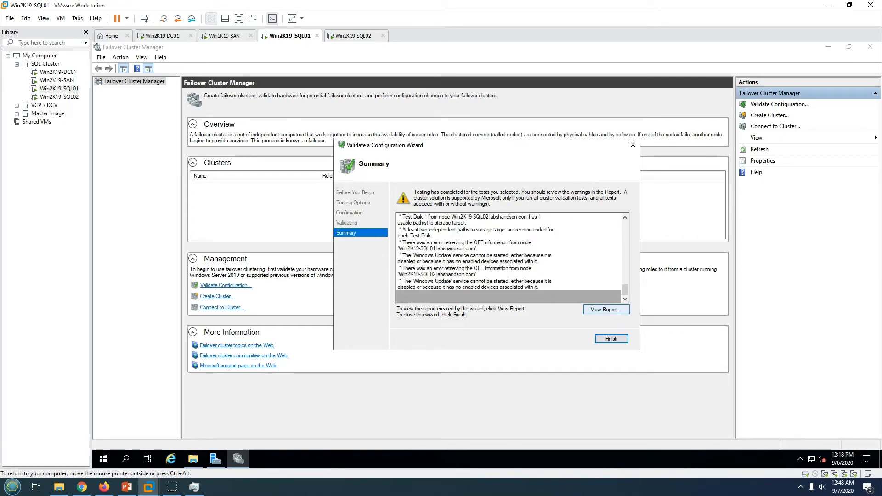
left_click(606, 309)
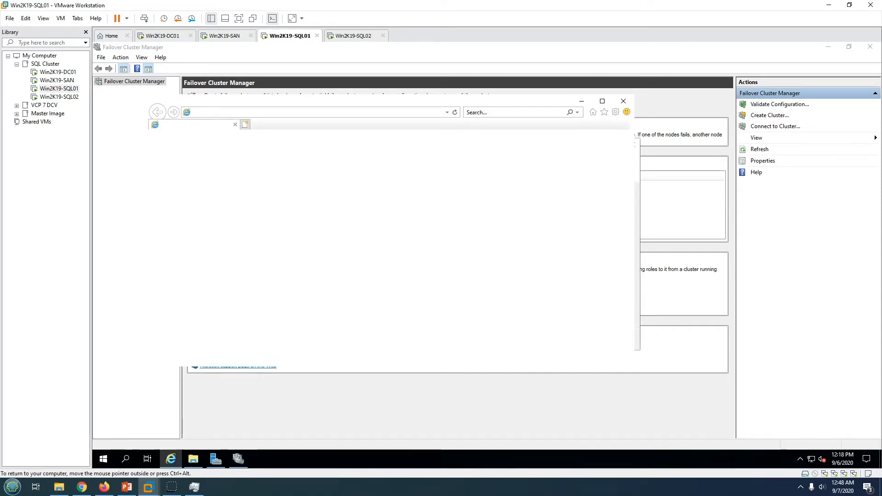
left_click(306, 240)
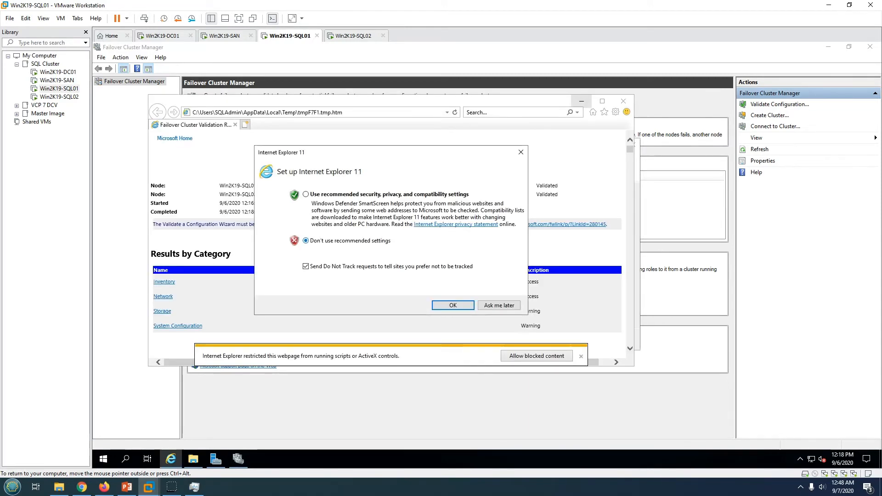
left_click(306, 267)
left_click(453, 305)
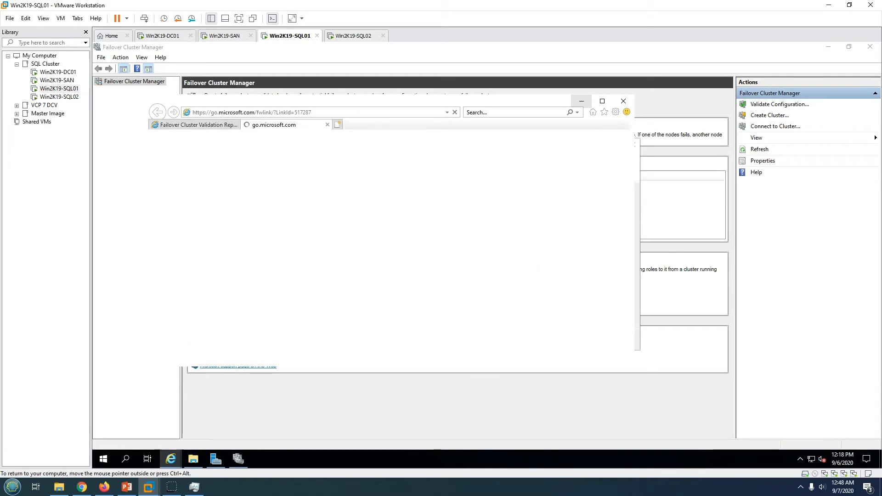
Maximize the browser, close the Microsoft Edge download page and dismiss the blocked-content notice on the validation report
left_click(602, 101)
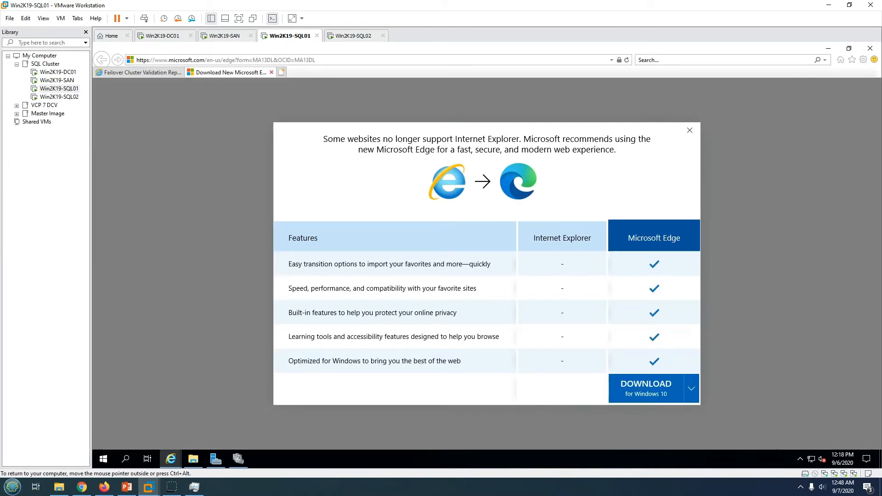
left_click(271, 73)
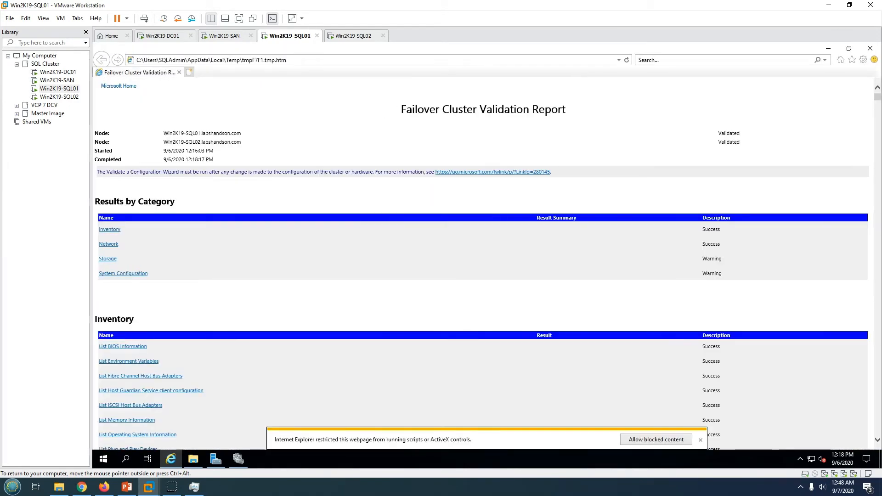
left_click(700, 440)
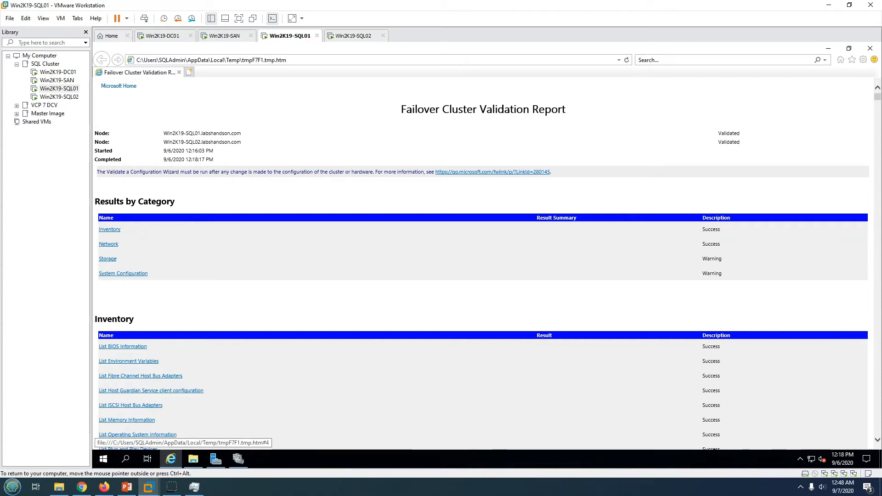
Examine the Validate Microsoft MPIO-based disks warning under the report's Storage results, including its path details for Win2K19-SQL02
left_click(108, 259)
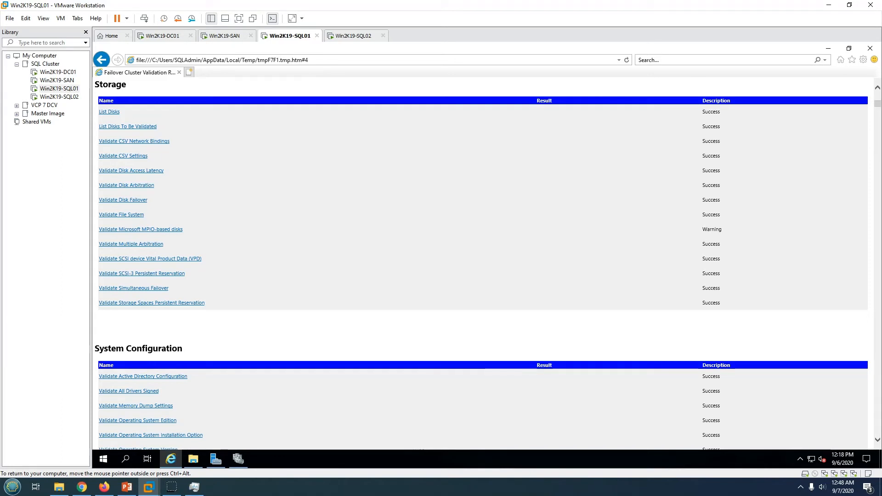
left_click_drag(725, 230, 119, 229)
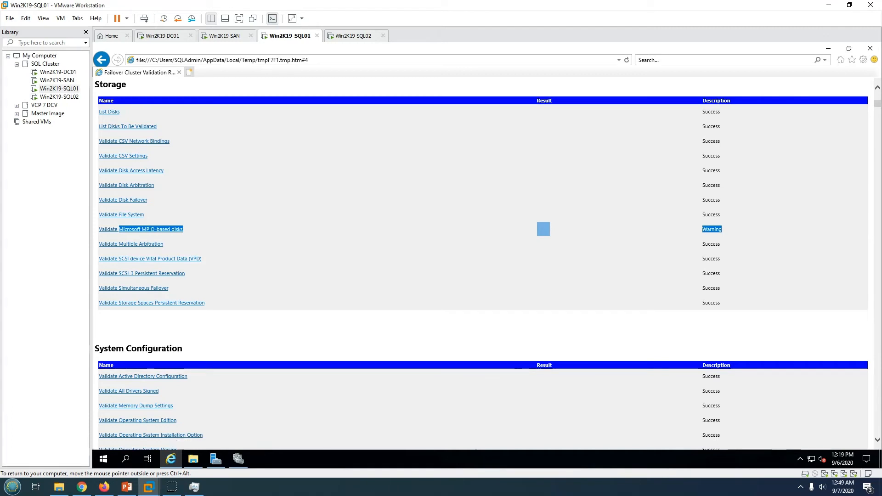
left_click(138, 229)
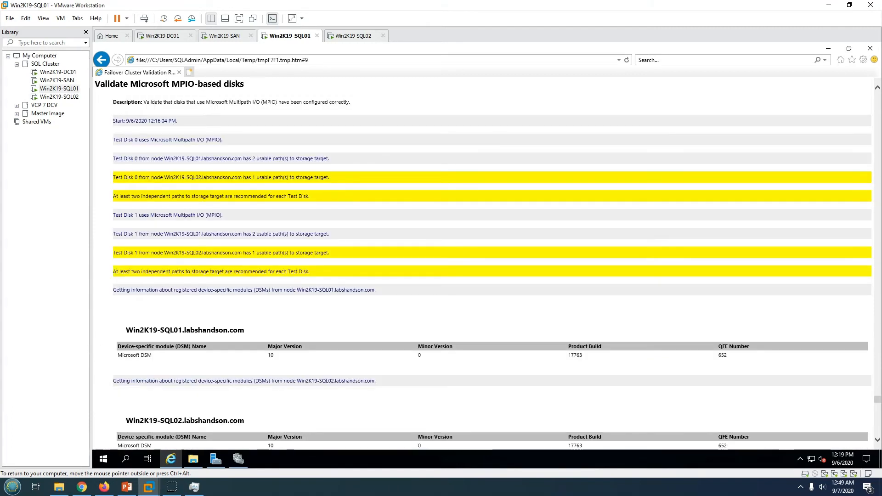
left_click_drag(113, 178, 201, 178)
left_click(335, 178)
left_click(201, 178)
left_click_drag(113, 196, 310, 197)
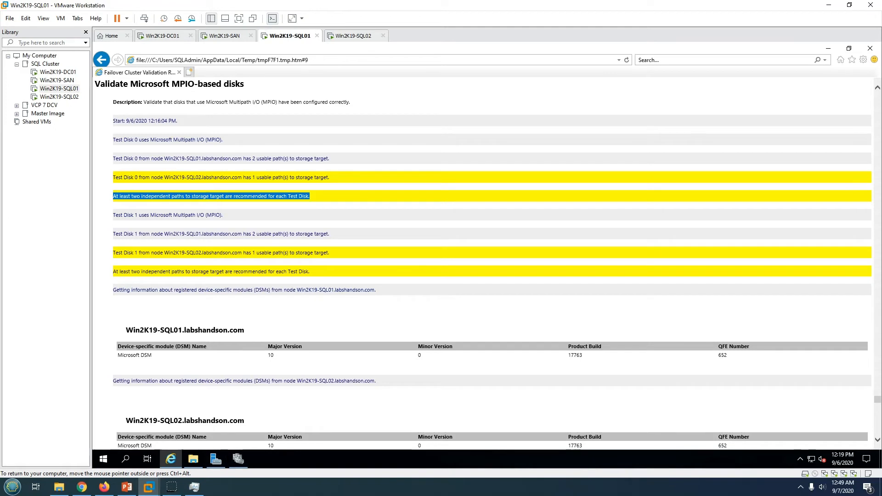
Inspect Disk 0, Disk 1 and Disk 2 in Disk Management on Win2K19-SQL01, and close it
right_click(104, 459)
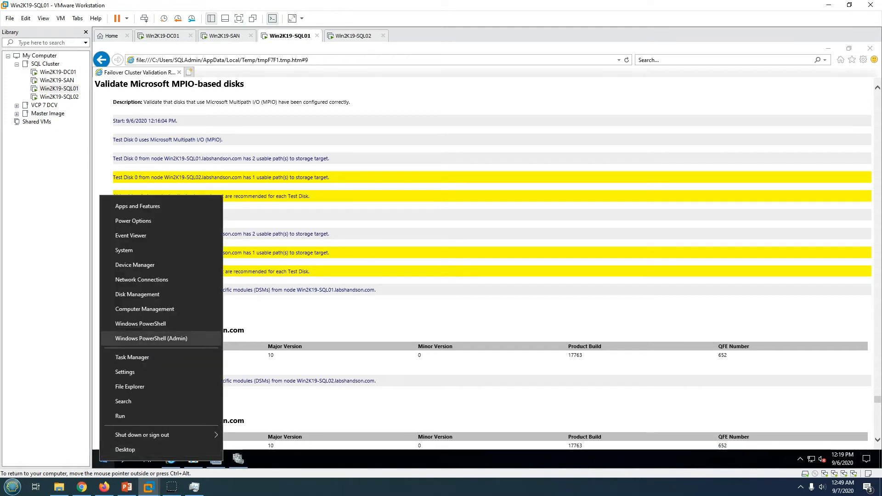
left_click(138, 294)
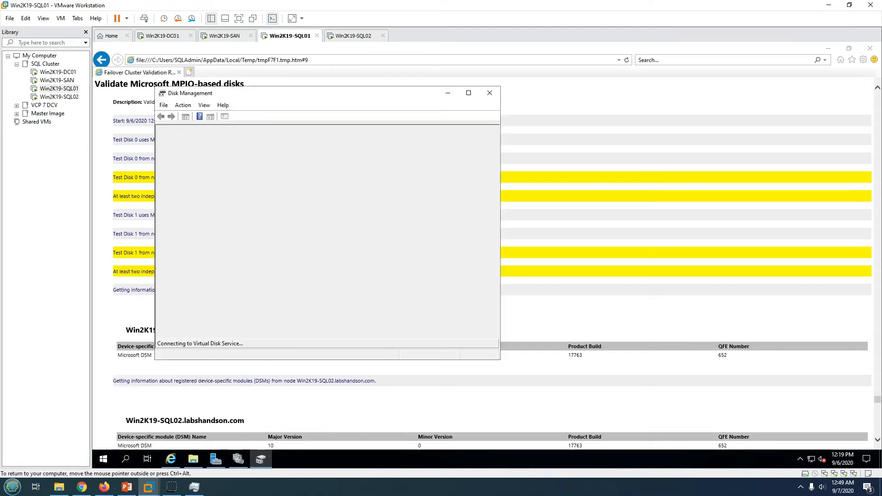
left_click(469, 93)
mouse_move(119, 337)
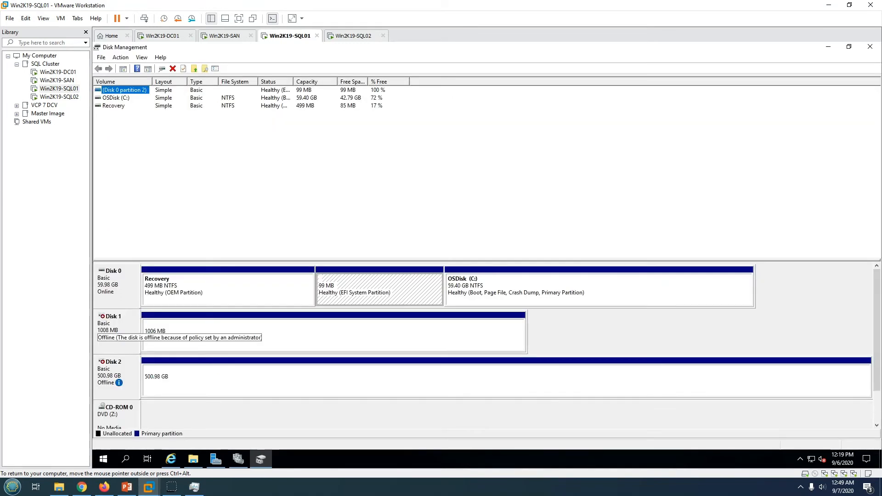
left_click(206, 379)
left_click(207, 336)
left_click(207, 379)
left_click(207, 336)
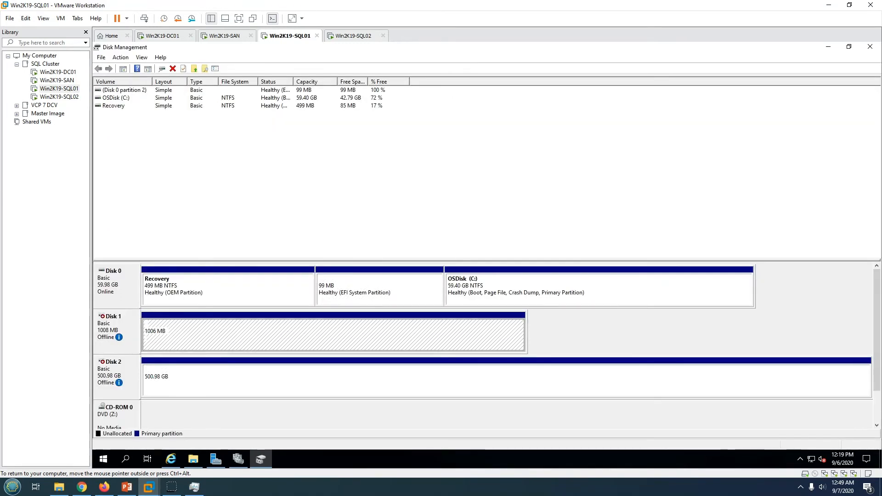
left_click(206, 294)
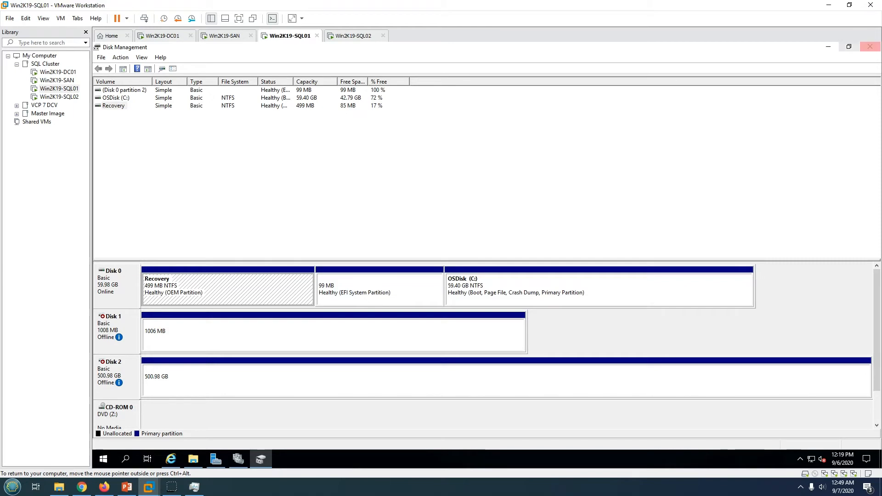
left_click(869, 47)
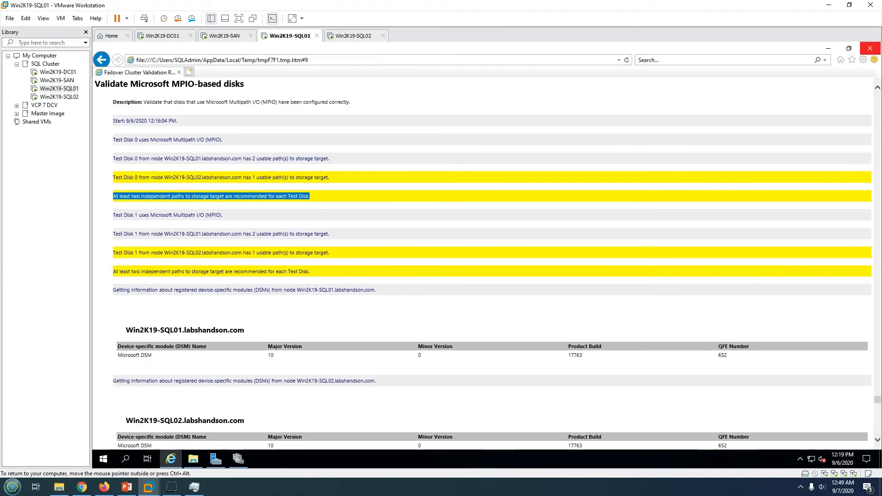
Examine the Validate Software Update Levels warning under the report's System Configuration results
scroll(482, 264, "down", 5)
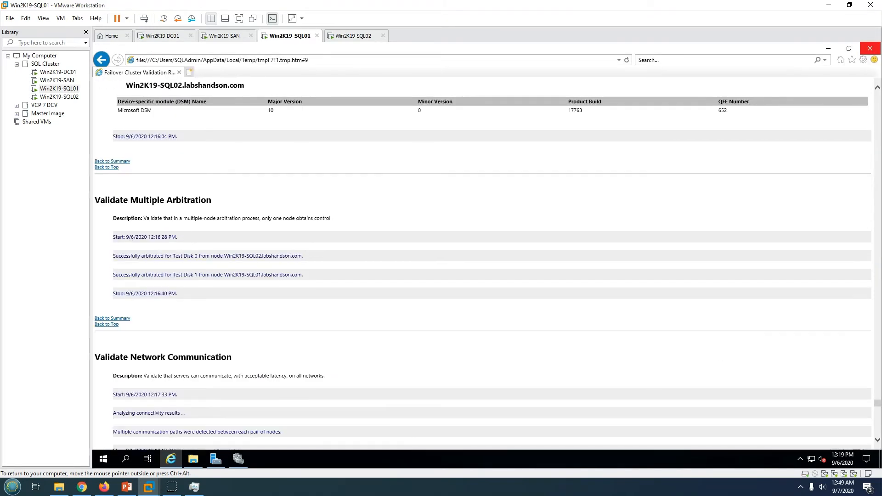
scroll(482, 265, "up", 15)
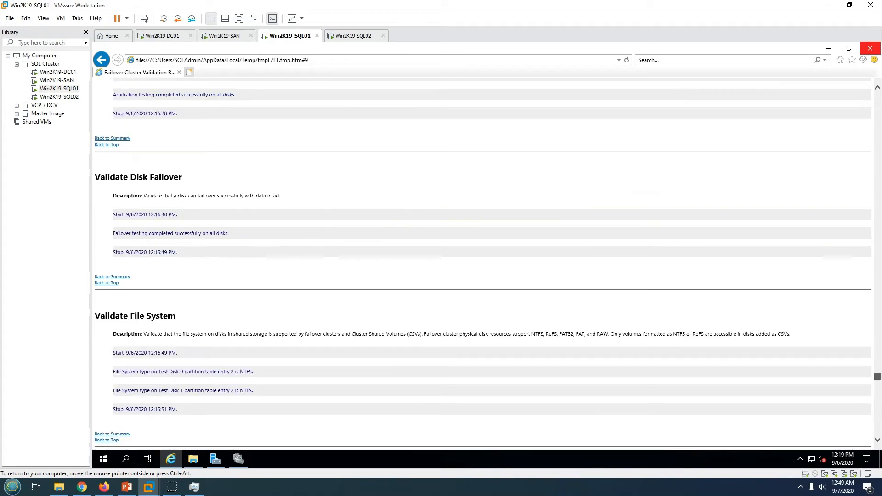
scroll(482, 264, "up", 10)
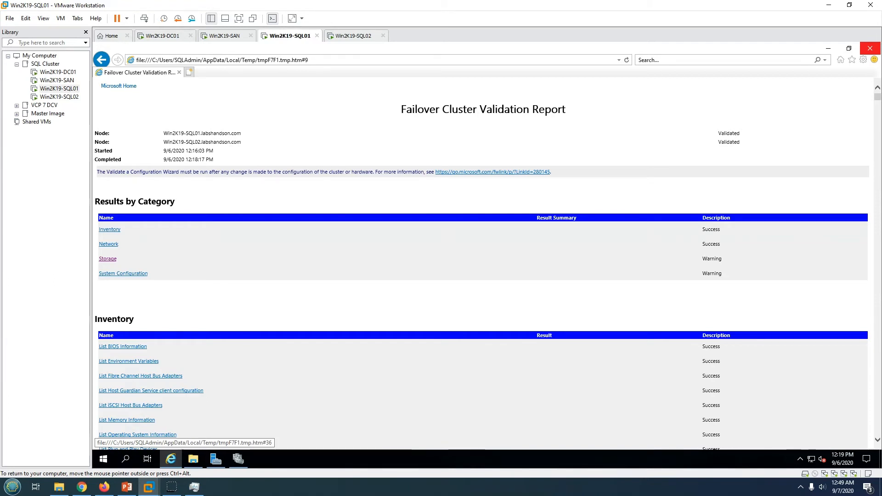
left_click(123, 273)
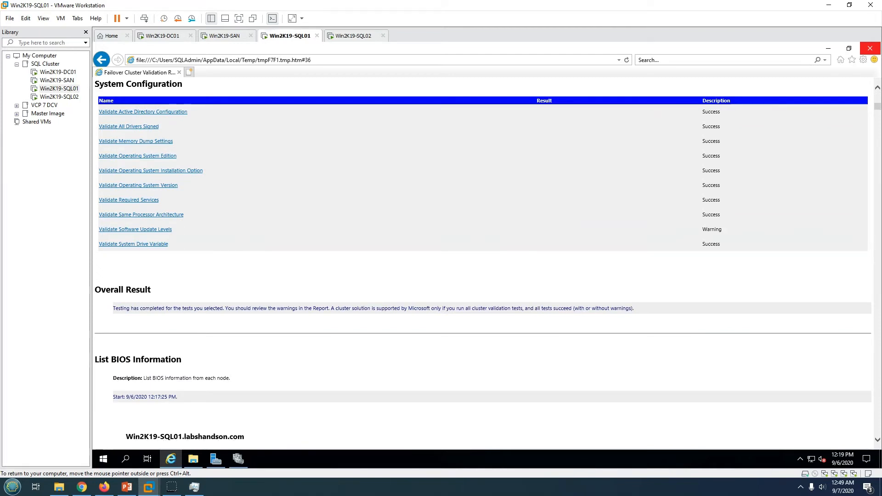
left_click(712, 229)
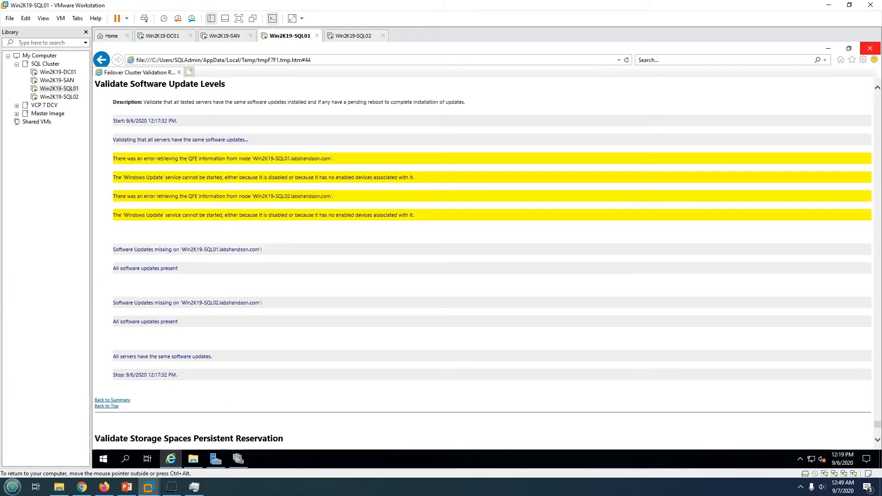
left_click_drag(122, 177, 404, 192)
left_click(404, 192)
left_click_drag(252, 158, 334, 159)
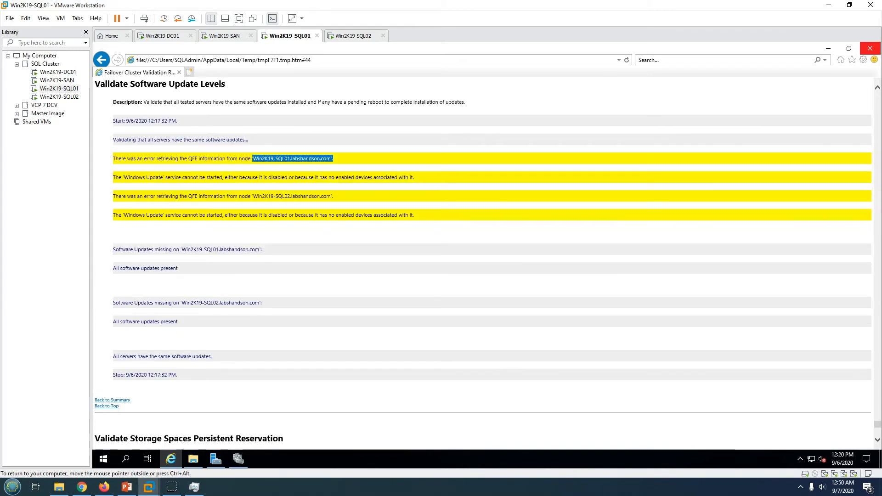
left_click(335, 160)
Review the Storage and System Configuration results and both nodes' validation status at the start of the report
left_click_drag(877, 424, 877, 96)
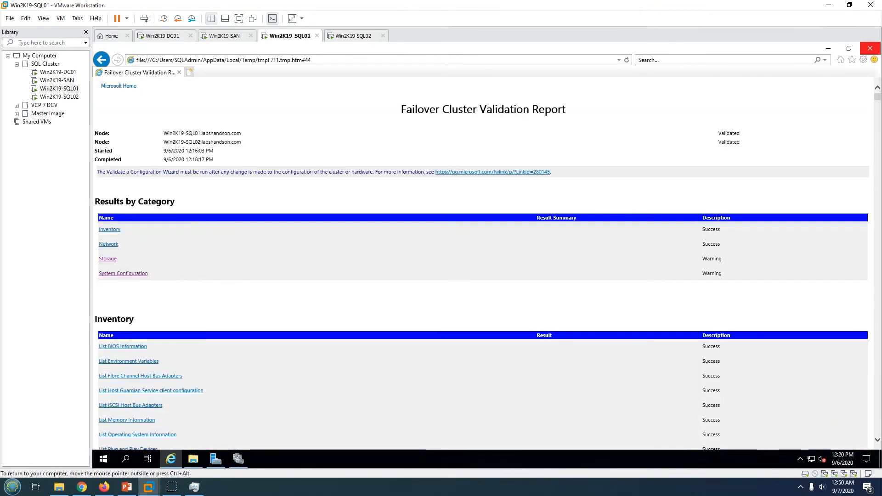
double_click(711, 273)
double_click(711, 259)
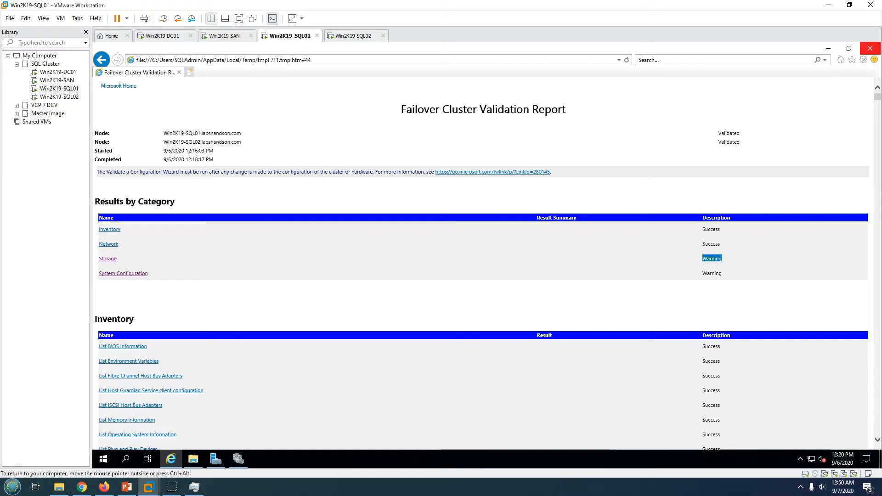
left_click_drag(776, 186, 757, 294)
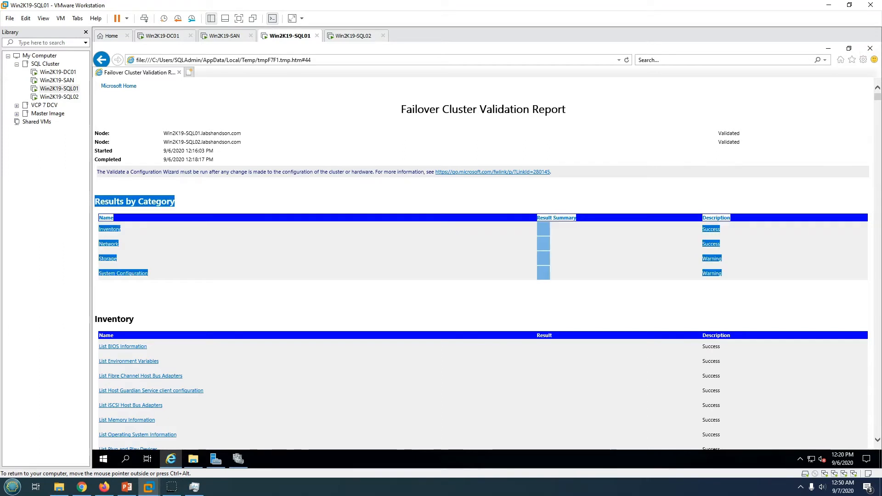
left_click(758, 294)
left_click_drag(776, 146, 808, 98)
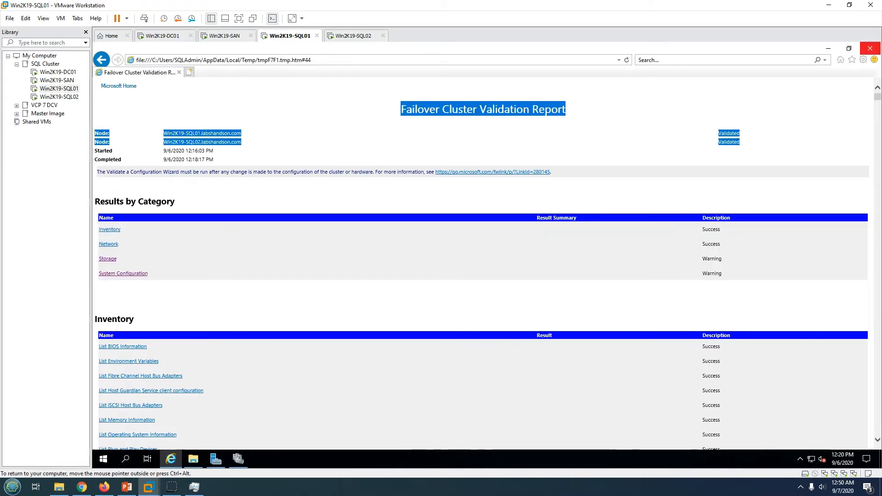
Close the validation report, check the summary in the Validate a Configuration Wizard and finish the wizard
left_click(870, 48)
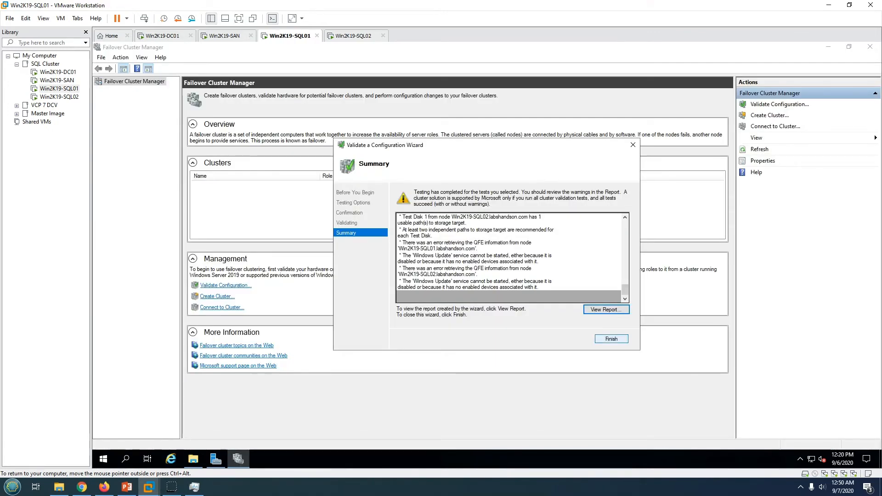
left_click_drag(625, 289, 625, 222)
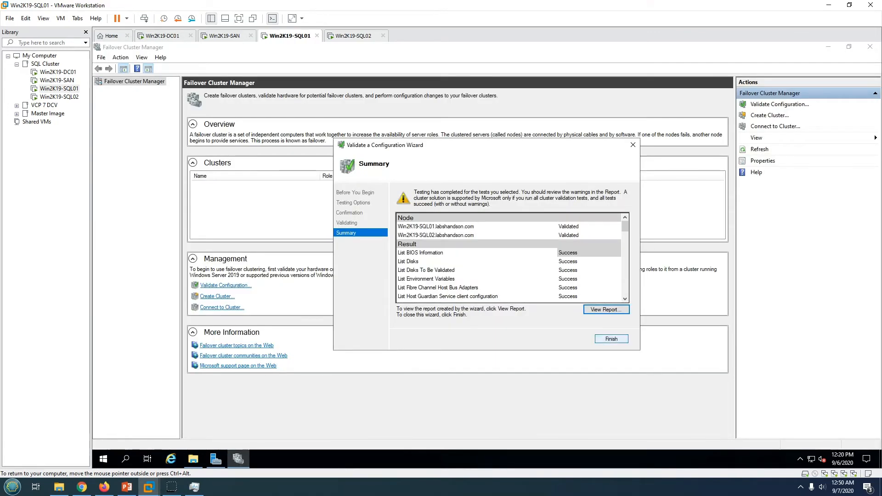
left_click(610, 339)
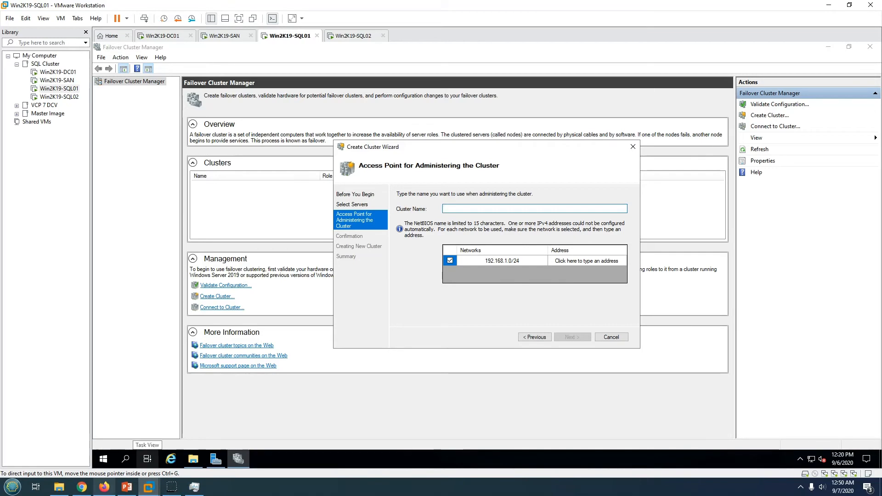
Consult the PowerPoint slides, name the cluster WINSQLCLUS01 and assign it the address 192.168.1.99 on the 192.168.1.0/24 network
left_click(127, 487)
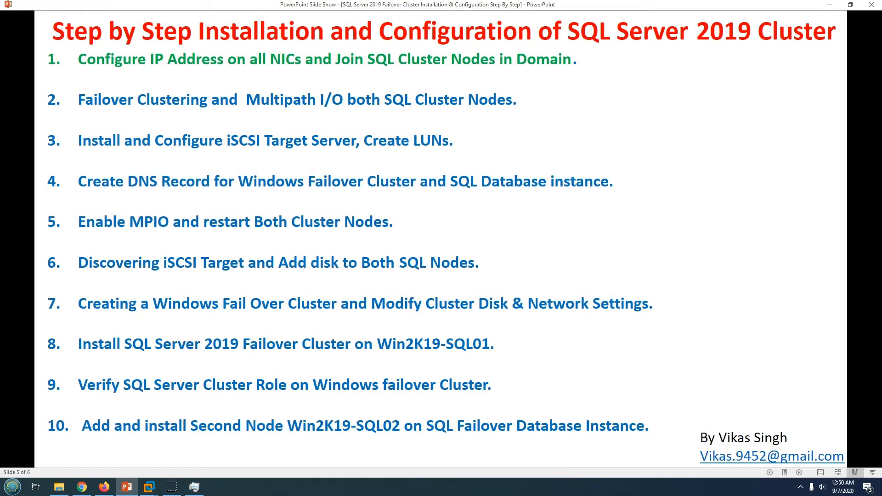
key("Left")
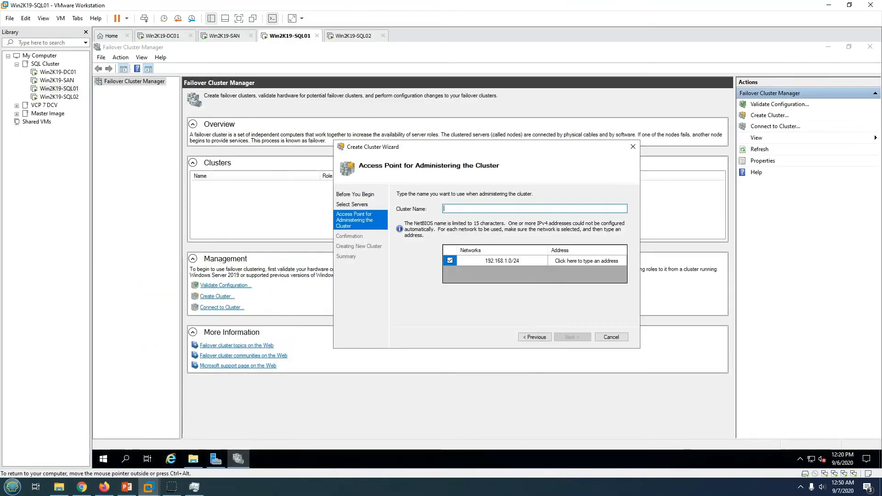
type("WIN")
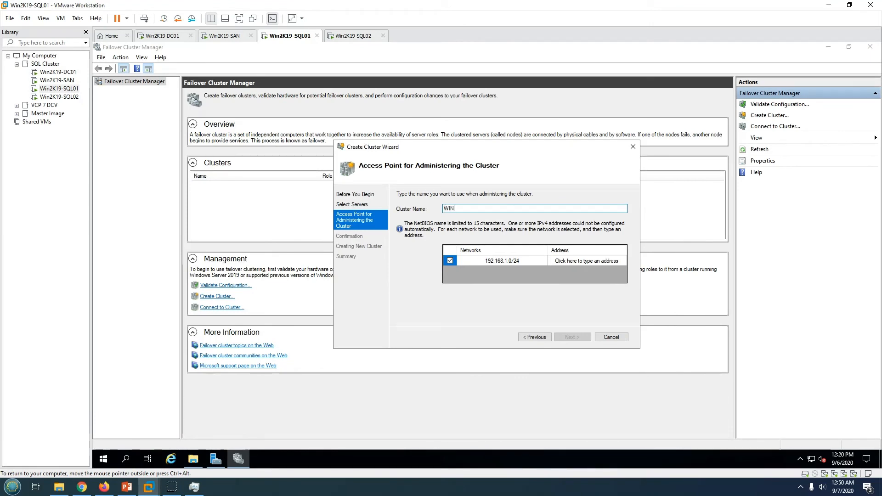
type("SQLCLUS01")
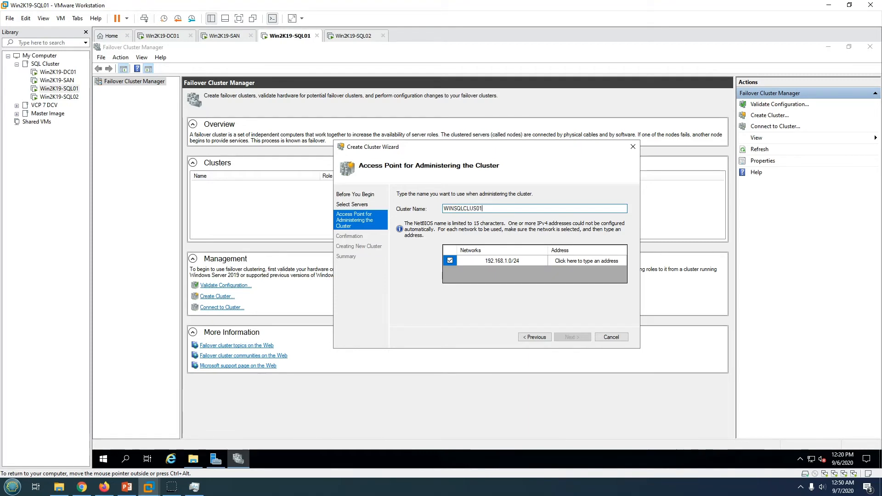
double_click(462, 208)
left_click(586, 261)
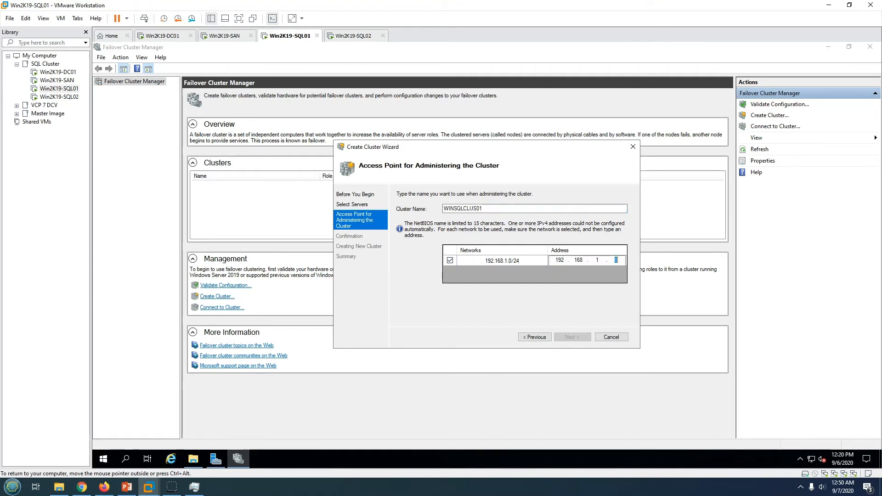
type("99")
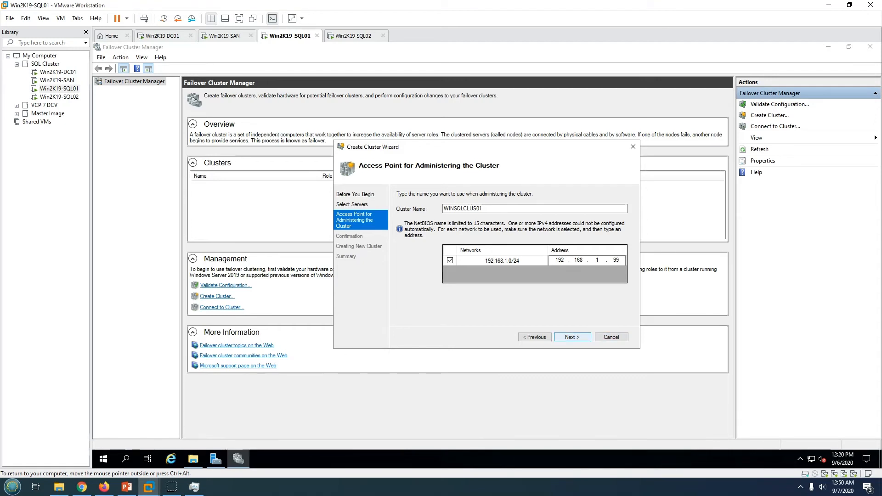
key("Return")
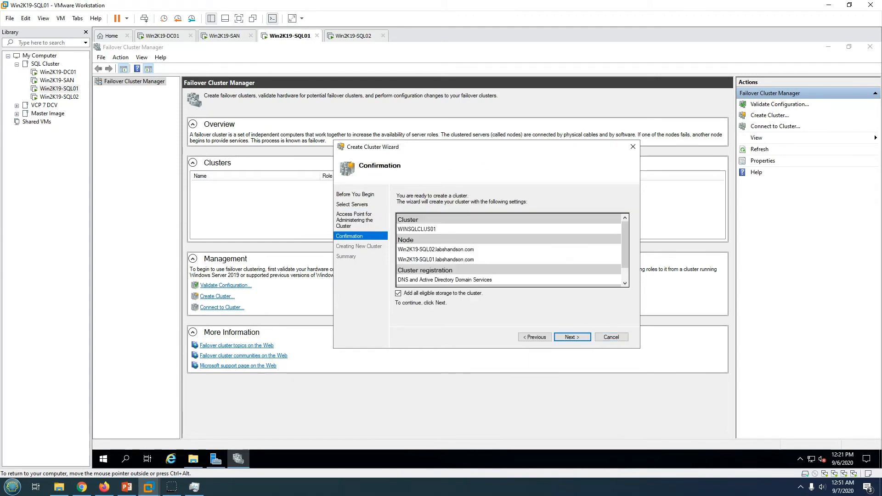
Review the cluster settings and create WINSQLCLUS01 with all eligible storage added to it
scroll(508, 249, "down", 1)
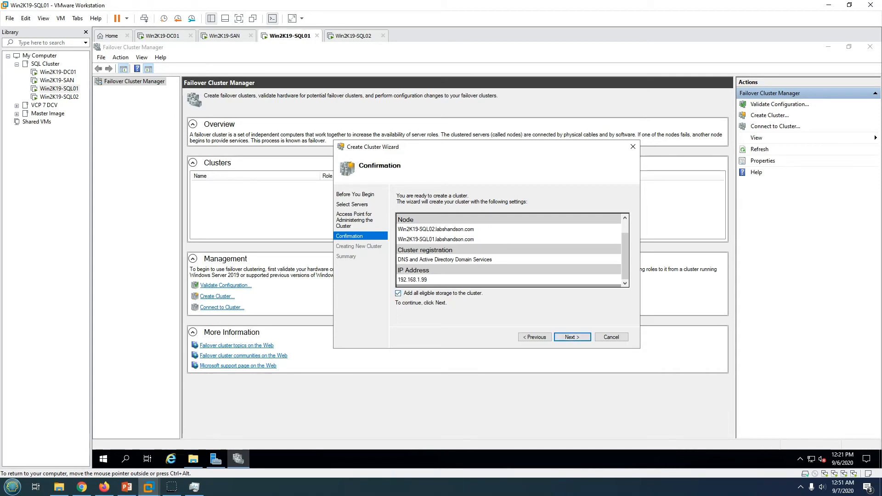
scroll(509, 251, "up", 1)
scroll(508, 251, "down", 1)
left_click(572, 337)
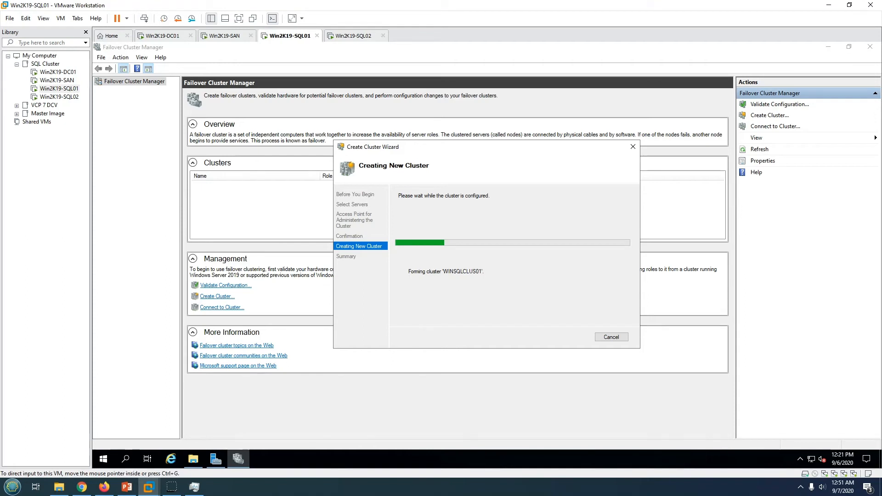
On Win2K19-DC01, check the India Servers OU in Active Directory Users and Computers for the WINSQLCLUS01 computer account and its full description
left_click(169, 36)
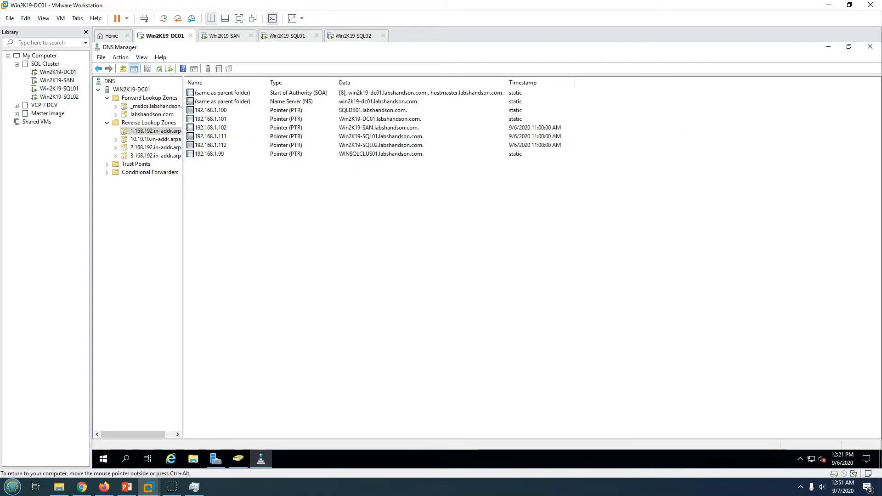
left_click(238, 458)
left_click(313, 202)
left_click(135, 114)
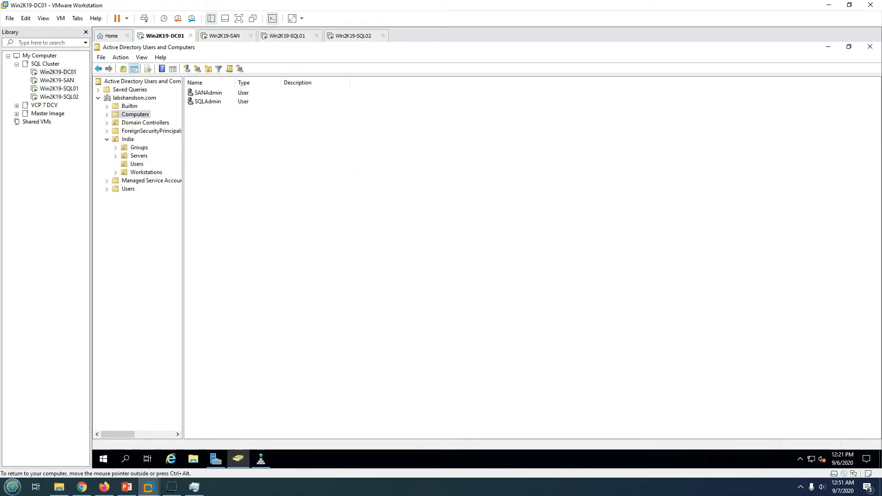
left_click(139, 156)
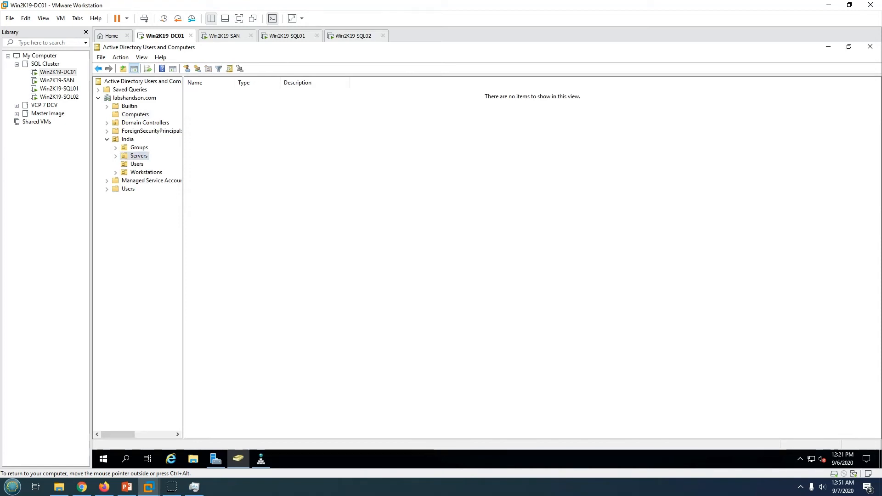
right_click(313, 186)
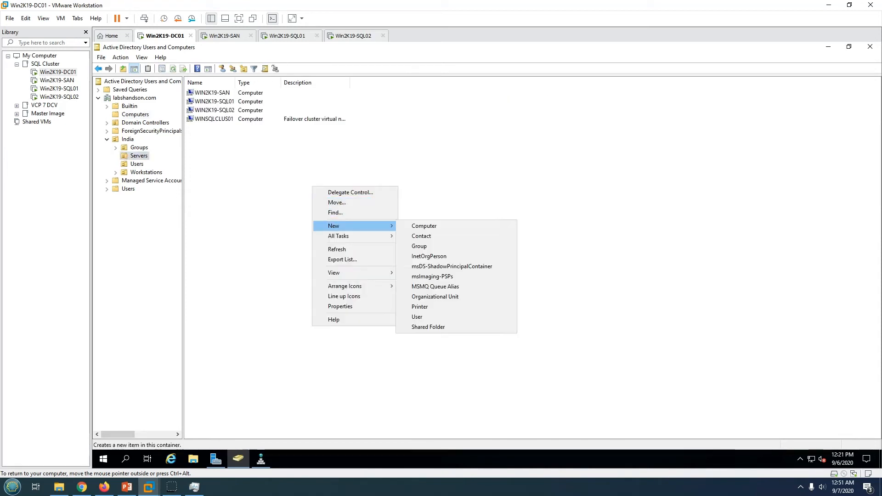
left_click(337, 249)
left_click(214, 119)
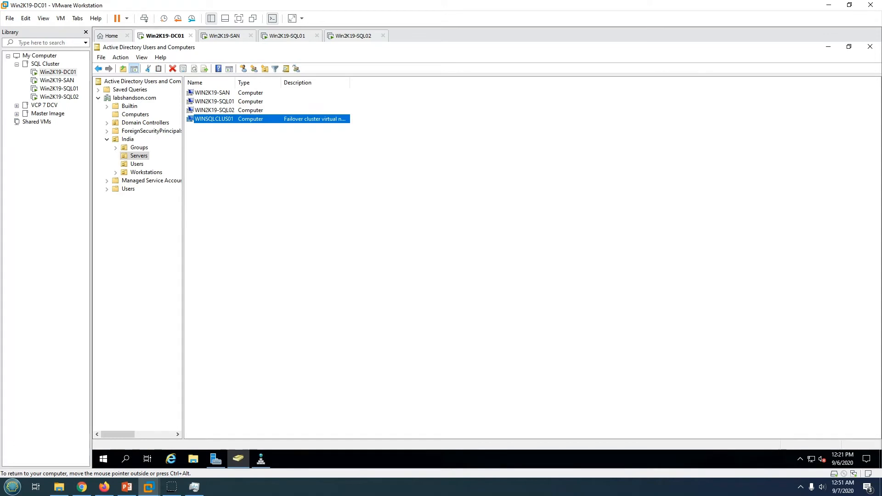
double_click(349, 83)
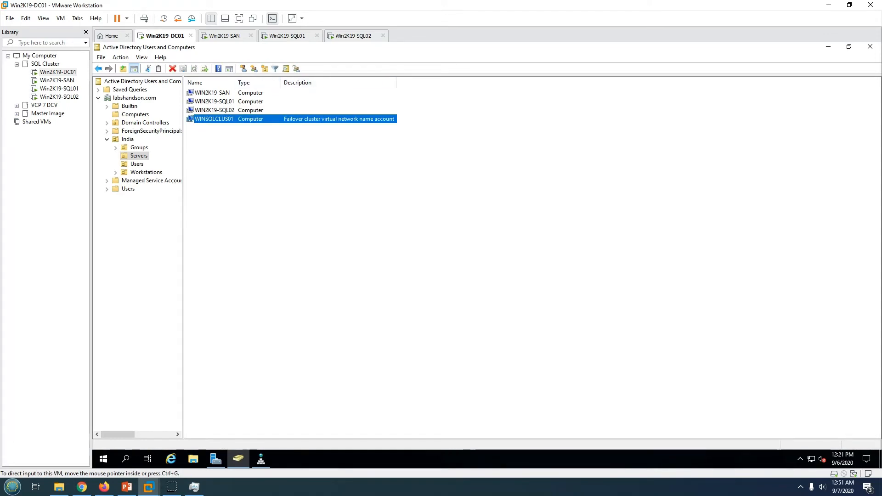
Finish the Create Cluster Wizard on Win2K19-SQL01 and inspect the WINSQLCLUS01 core resources, including its IP address and Cluster Disk 1
left_click(287, 36)
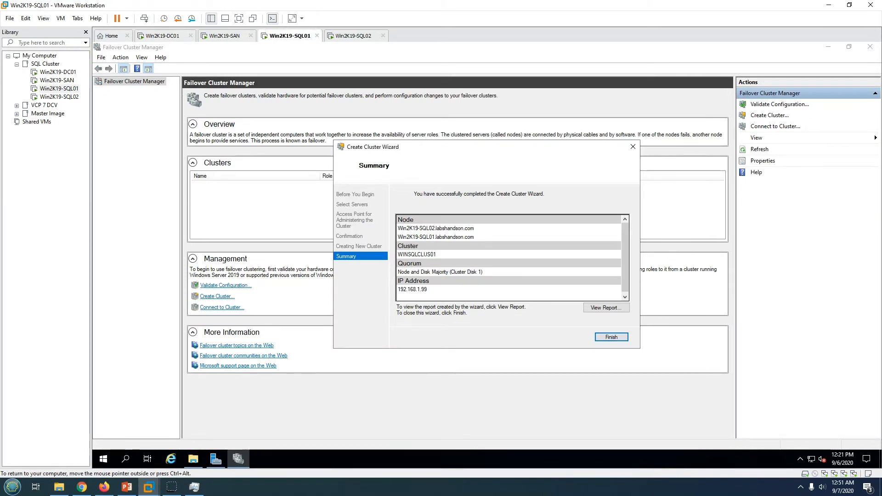
key("Return")
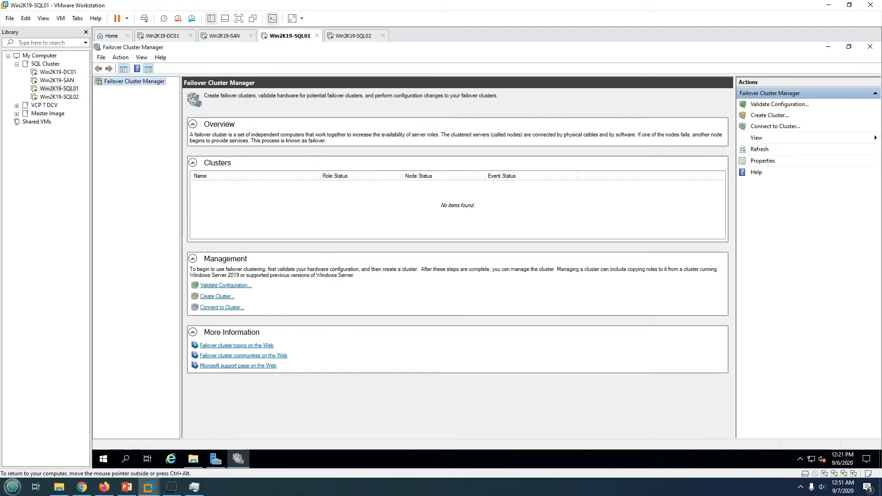
left_click(145, 89)
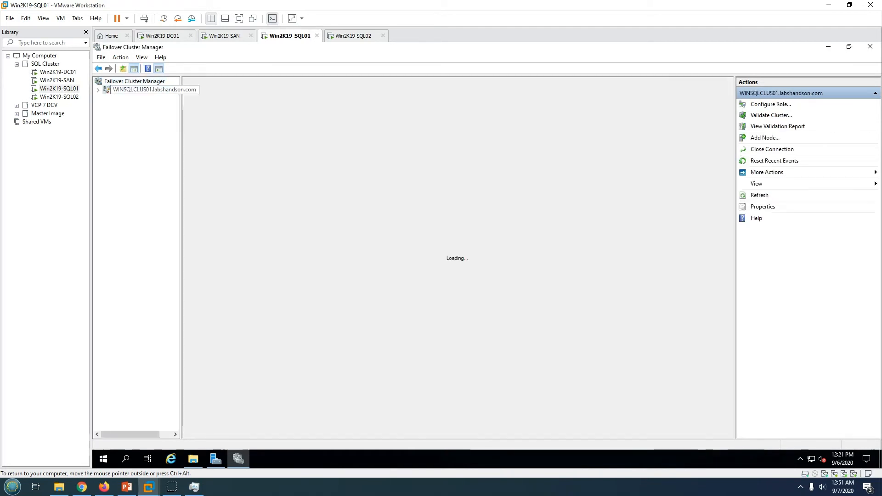
left_click(98, 90)
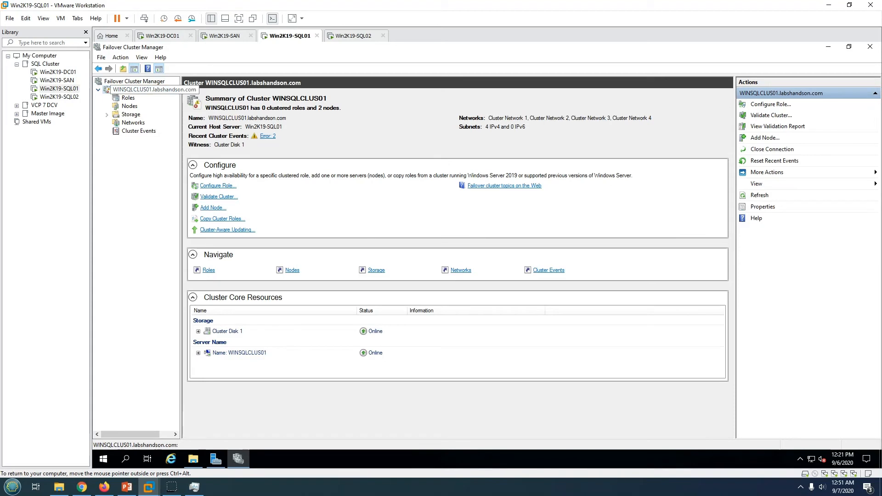
left_click(198, 353)
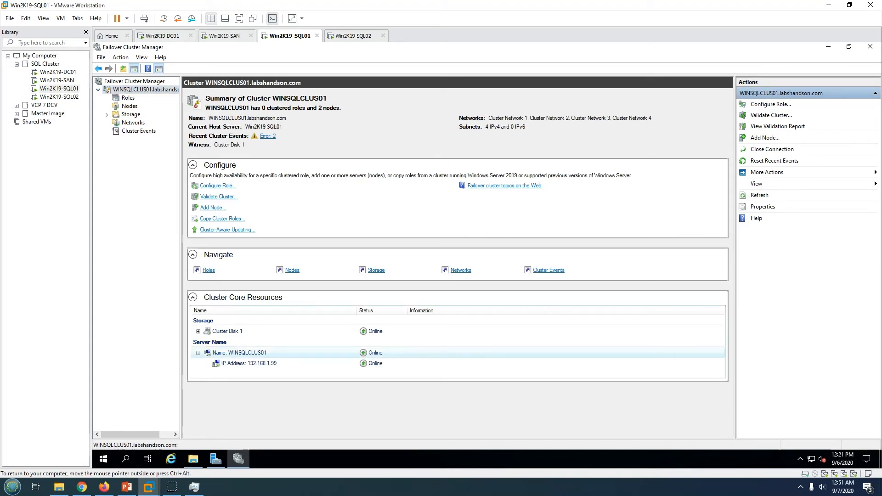
left_click(248, 363)
left_click(198, 331)
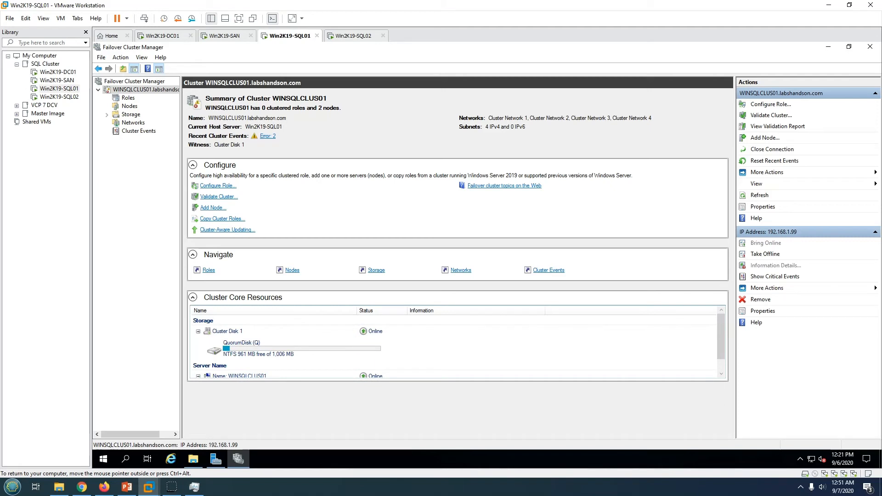
Rename Cluster Disk 1, the quorum witness in the cluster's storage disks, to QuorumDisk
left_click(107, 114)
left_click(131, 114)
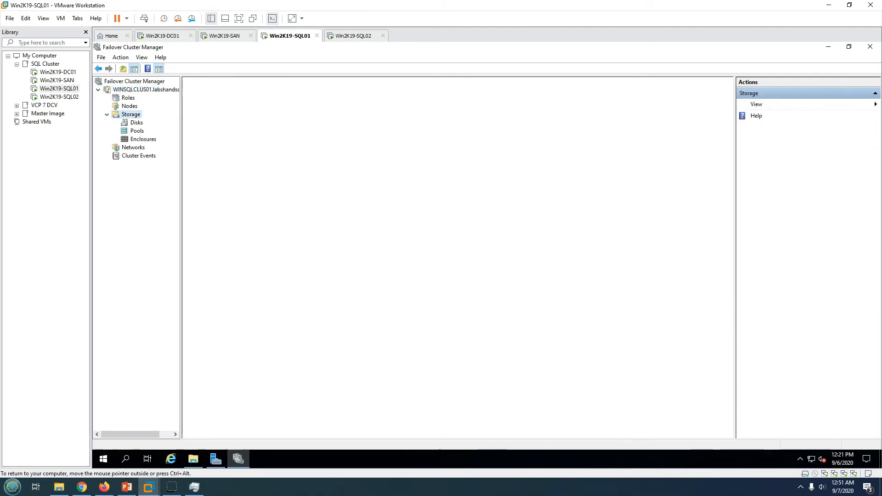
left_click(136, 122)
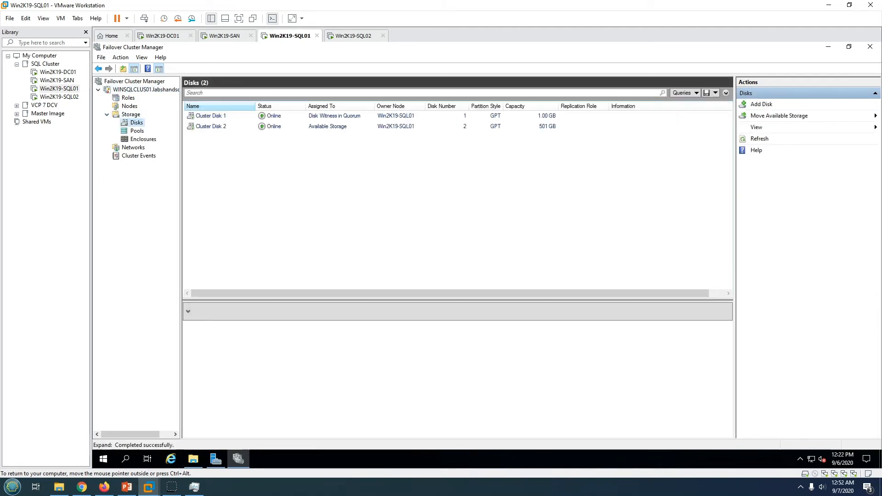
left_click(221, 116)
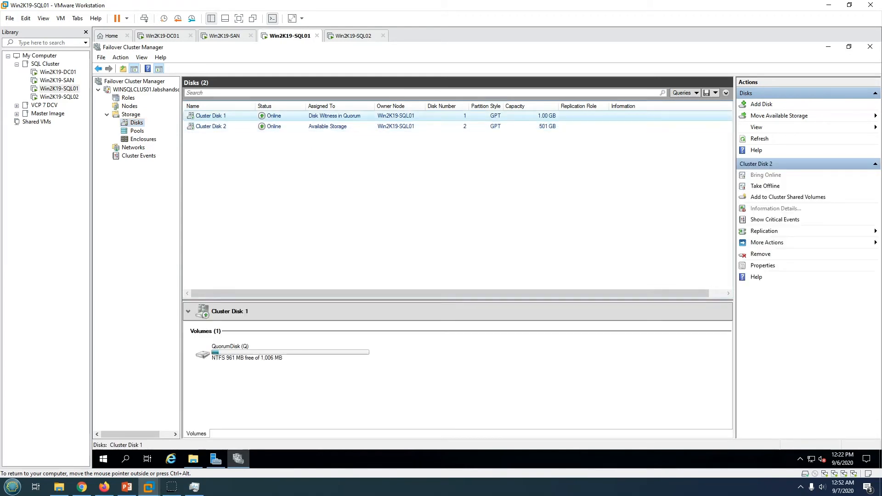
right_click(222, 116)
left_click(252, 190)
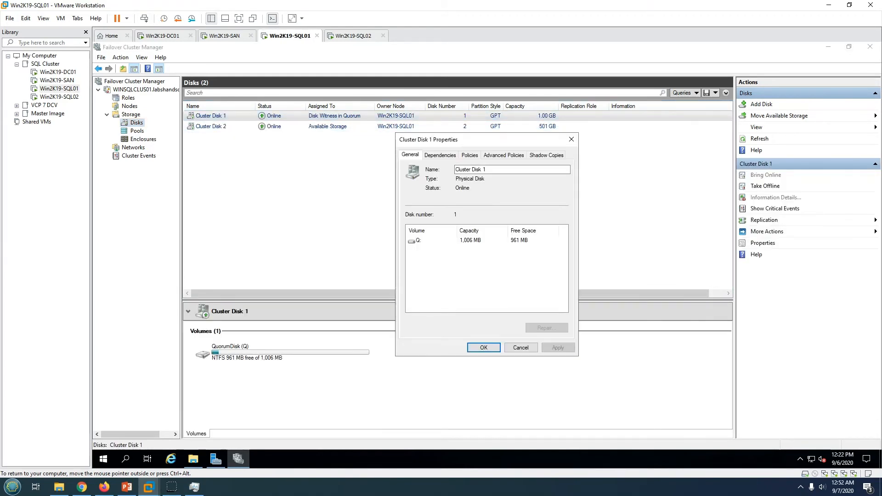
type("qU")
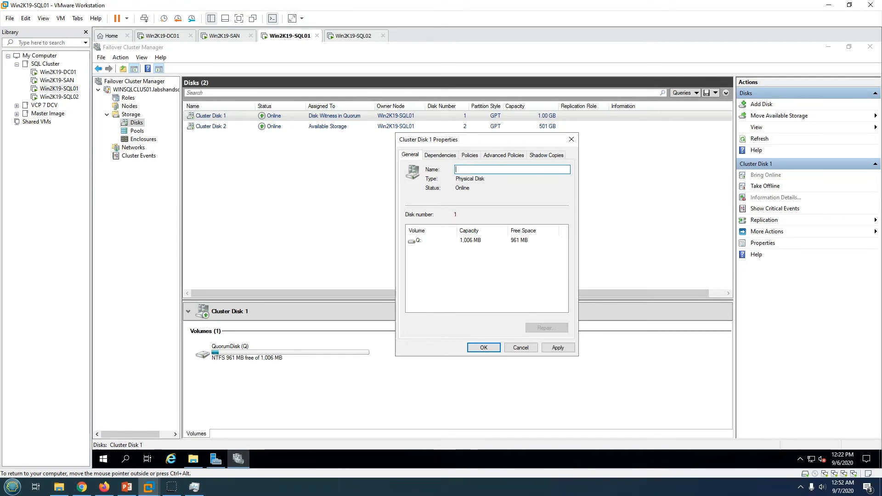
type("uorumDisk")
left_click(558, 348)
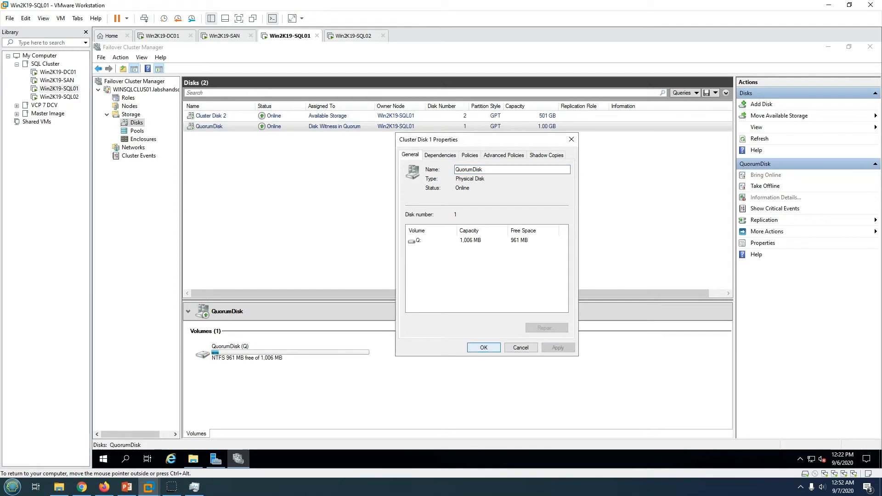
left_click(483, 348)
Rename Cluster Disk 2 to SQL-Disk01 and check the volume of QuorumDisk
right_click(214, 116)
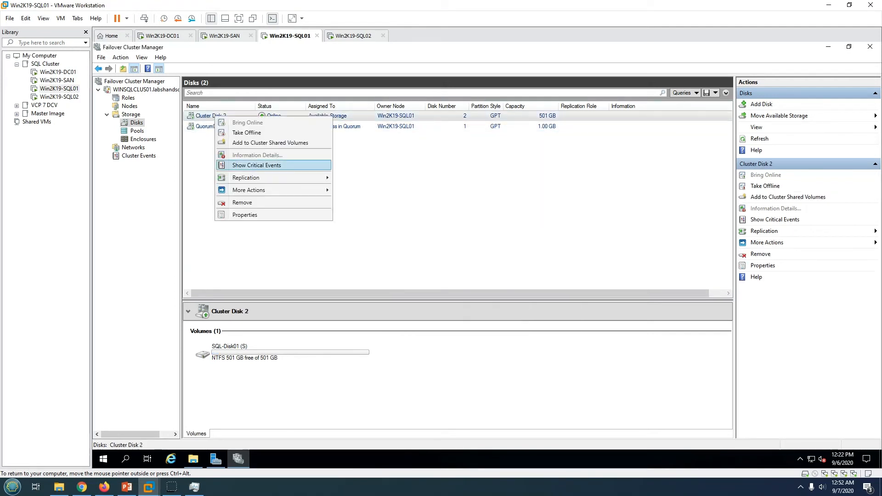
left_click(239, 214)
left_click_drag(489, 169, 453, 169)
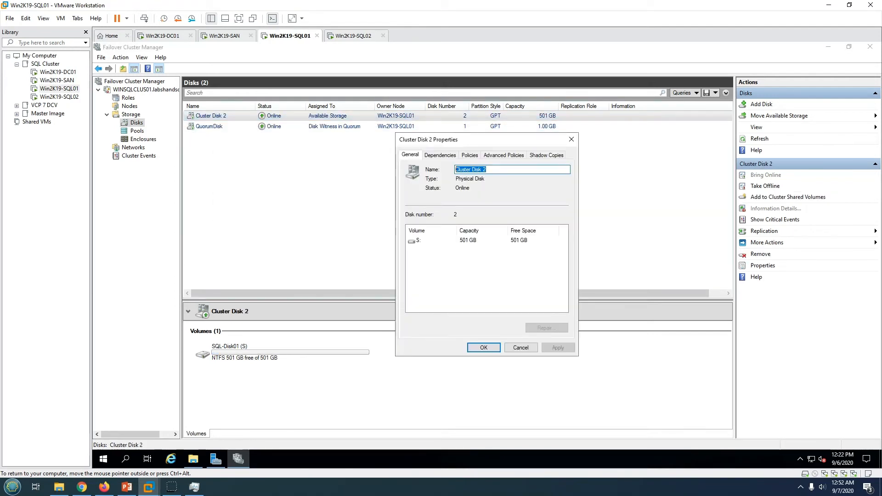
type("SQL-Disk01")
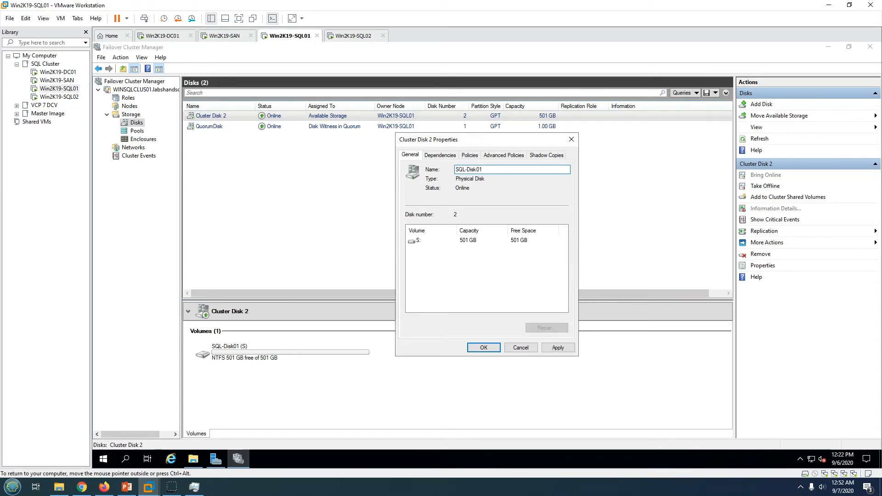
key("Return")
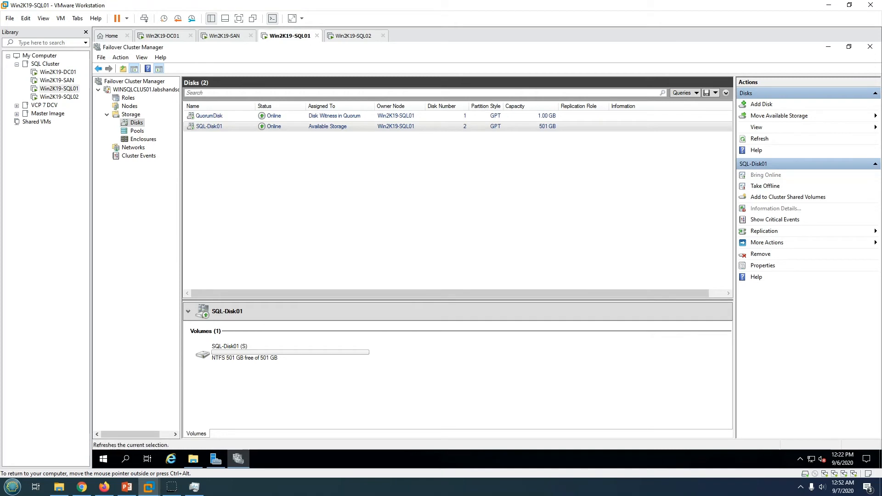
left_click(209, 115)
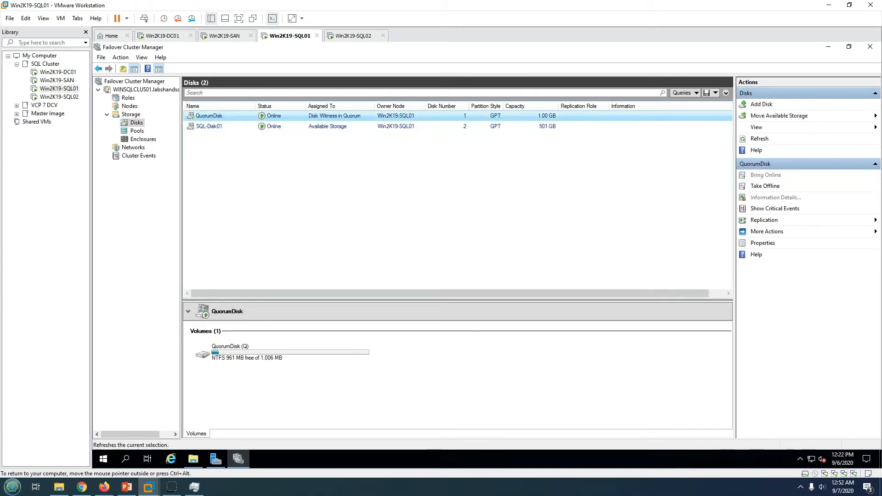
Rename Cluster Network 4 among the cluster's networks to Storage
left_click(133, 147)
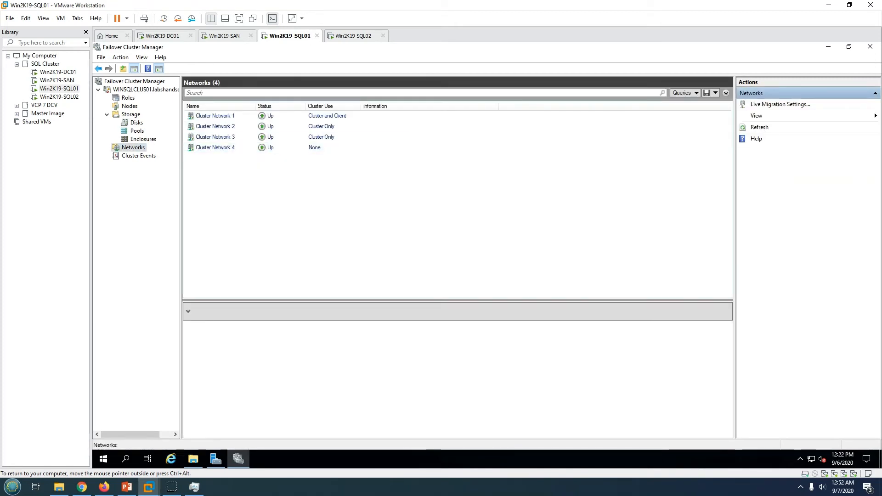
left_click(230, 147)
right_click(229, 147)
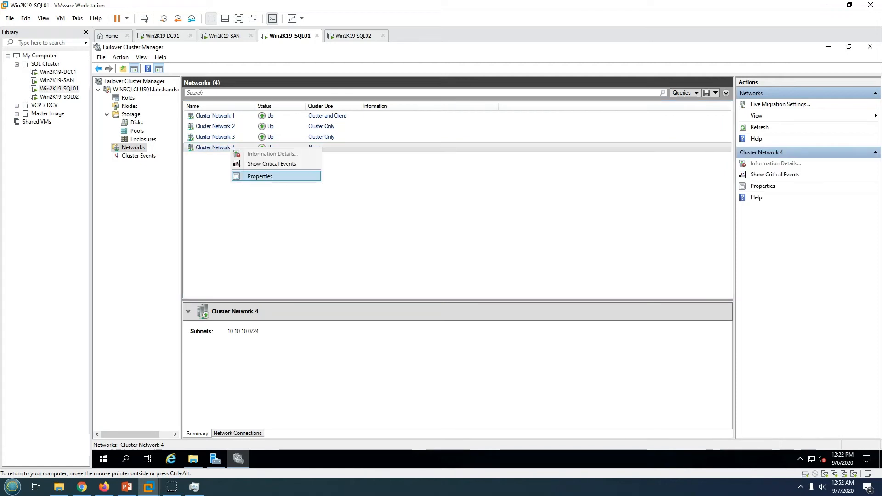
left_click(257, 175)
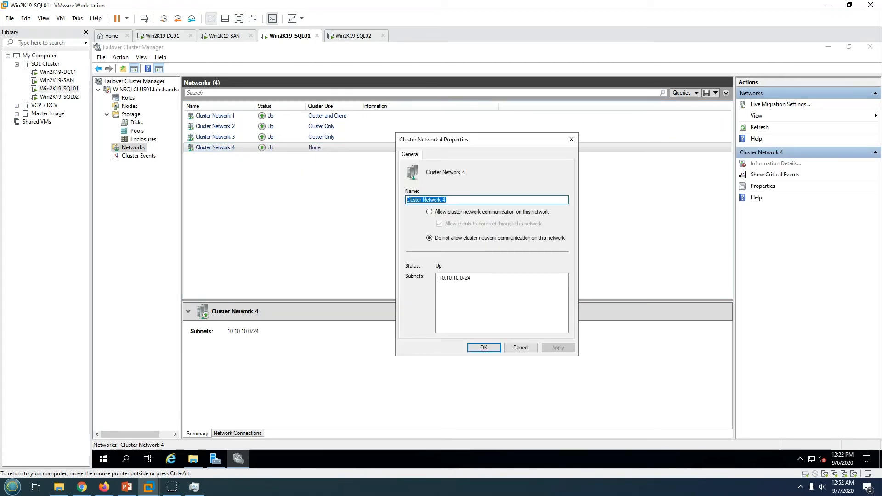
type("Stor")
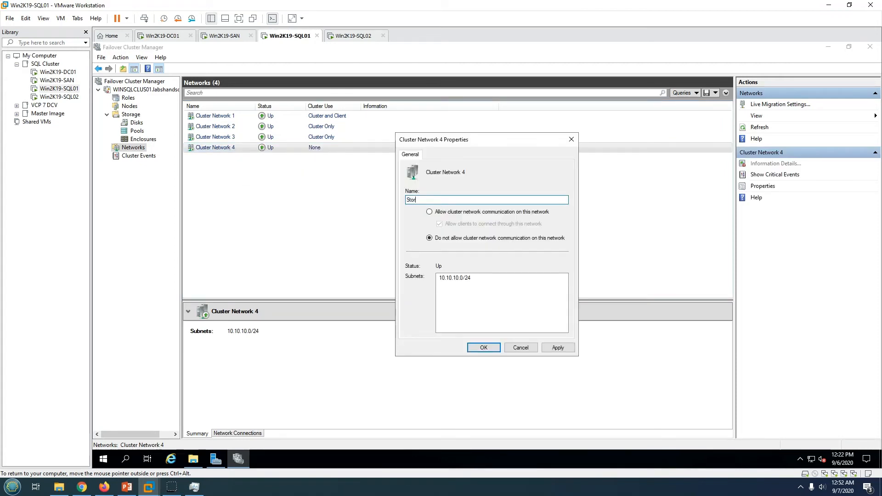
type("age")
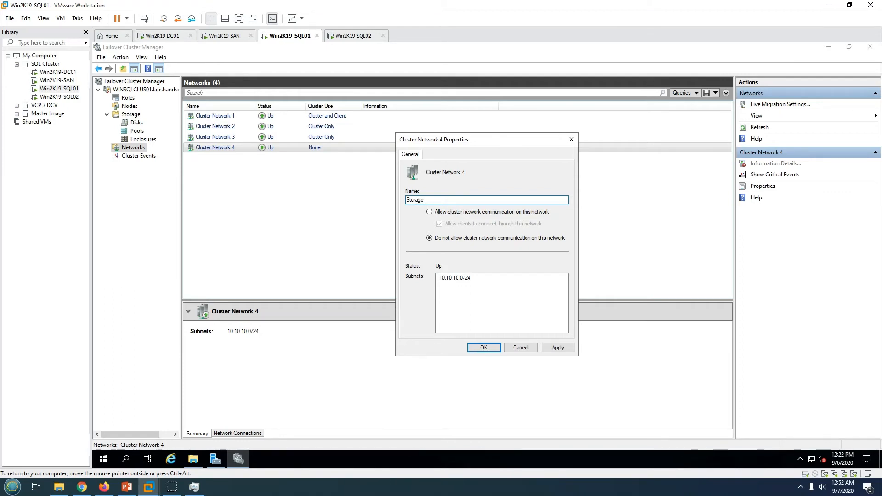
key("Return")
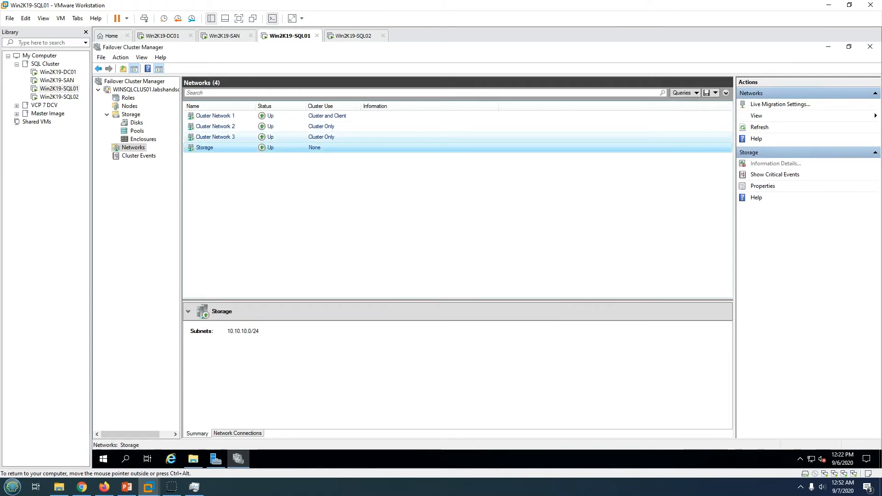
Check the properties of Cluster Network 3 and rename the network to Heartbeat
left_click(215, 136)
right_click(227, 137)
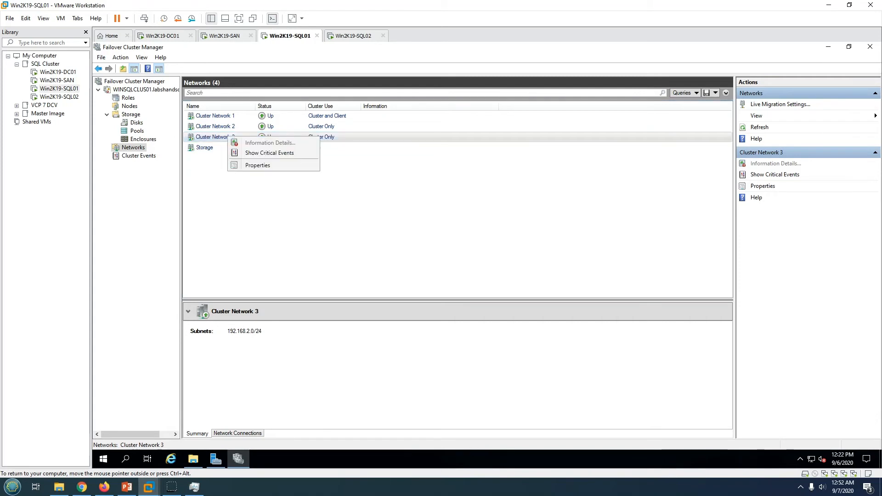
left_click(258, 165)
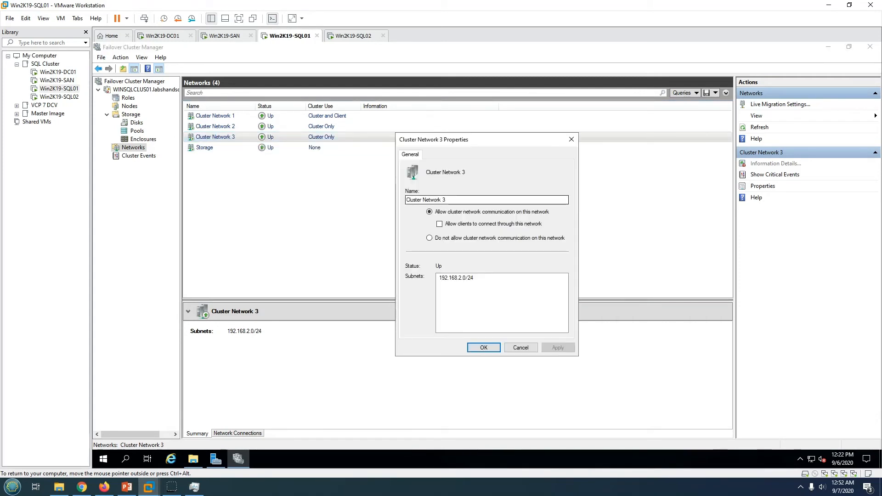
key("Escape")
right_click(230, 137)
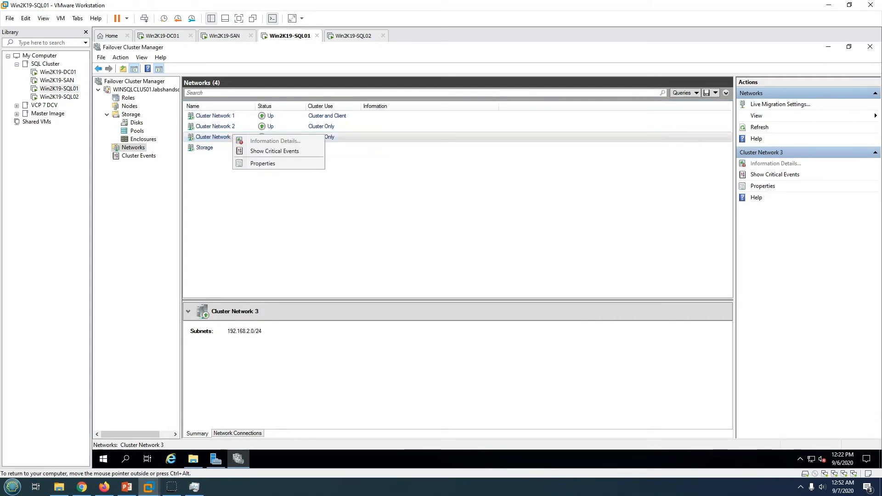
left_click(257, 162)
left_click_drag(455, 200, 405, 200)
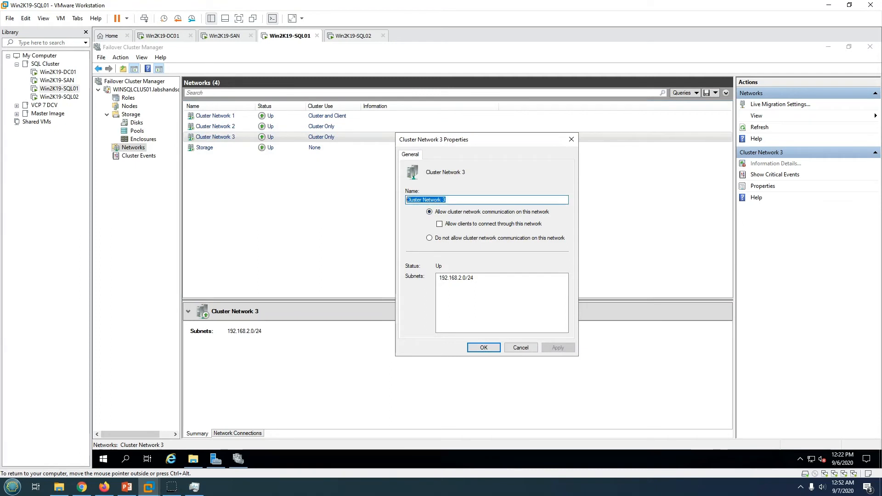
type("Heartbeat")
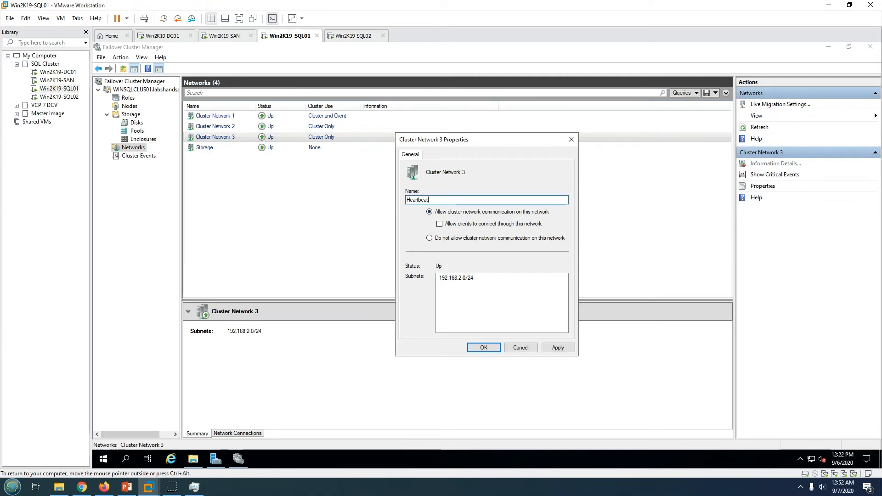
key("Return")
Rename Cluster Network 2 among the cluster's networks to Live Migration
left_click(232, 126)
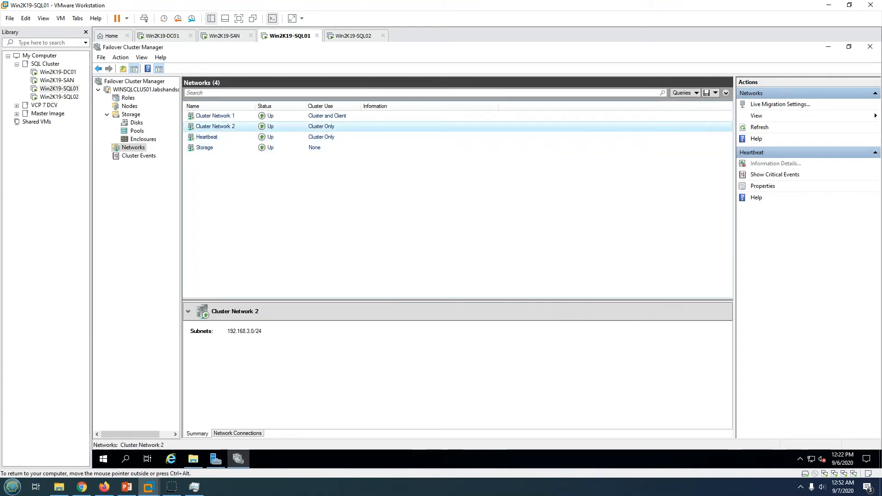
right_click(232, 126)
left_click(257, 154)
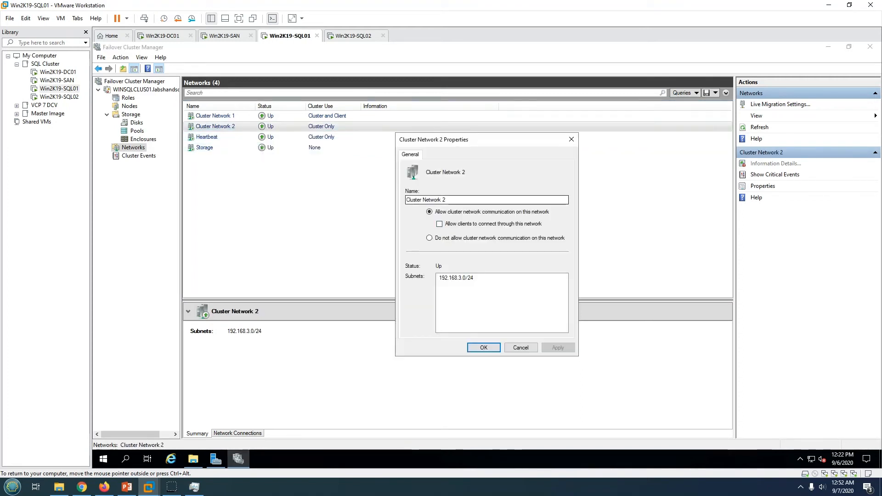
left_click_drag(448, 200, 405, 200)
type("Live Migration")
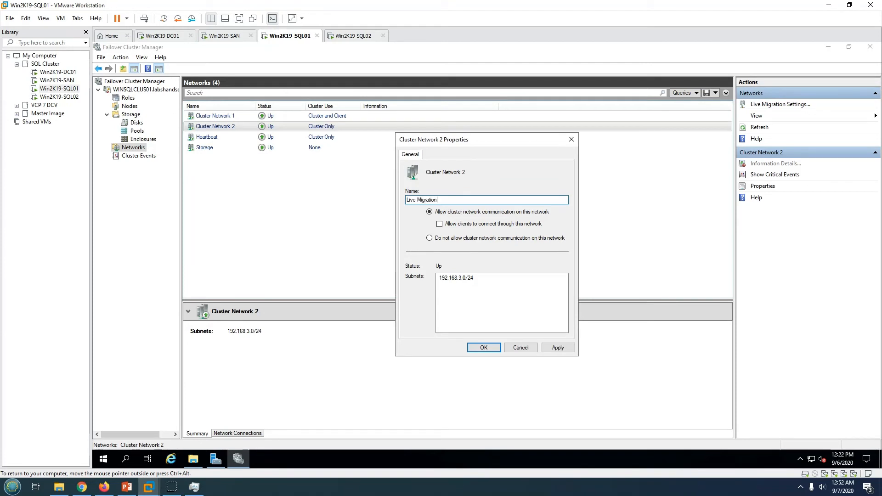
left_click(557, 348)
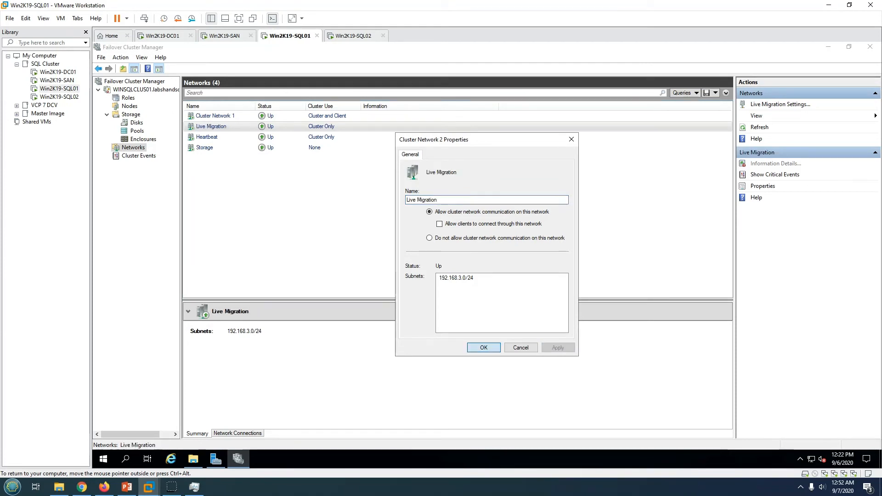
left_click(484, 347)
Rename Cluster Network 1 among the cluster's networks to Domain
left_click(212, 115)
right_click(210, 116)
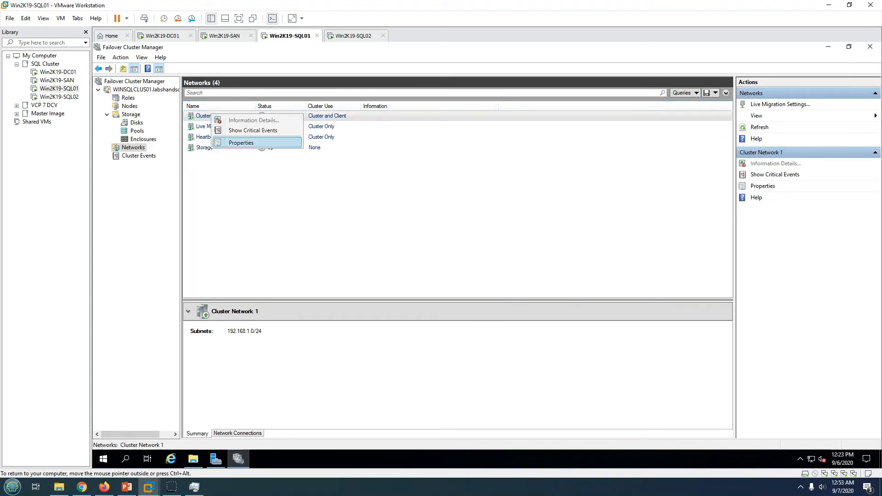
left_click(232, 142)
left_click_drag(451, 200, 405, 200)
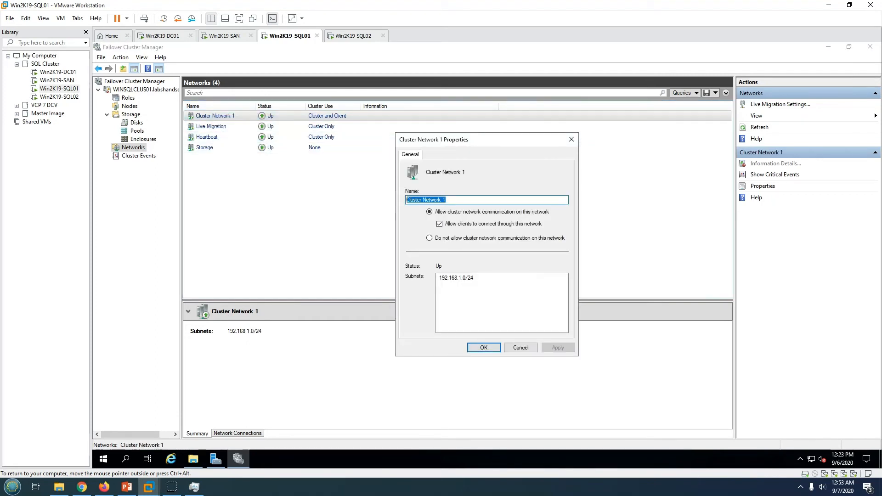
type("Domain")
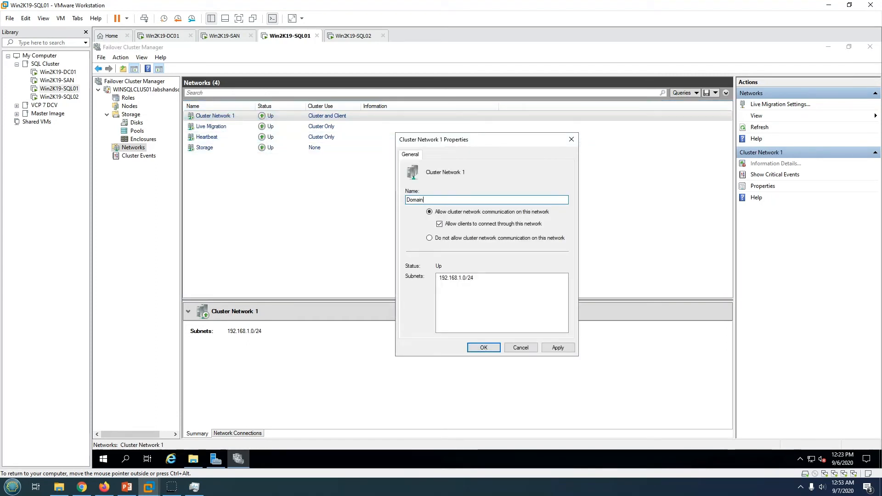
left_click(558, 348)
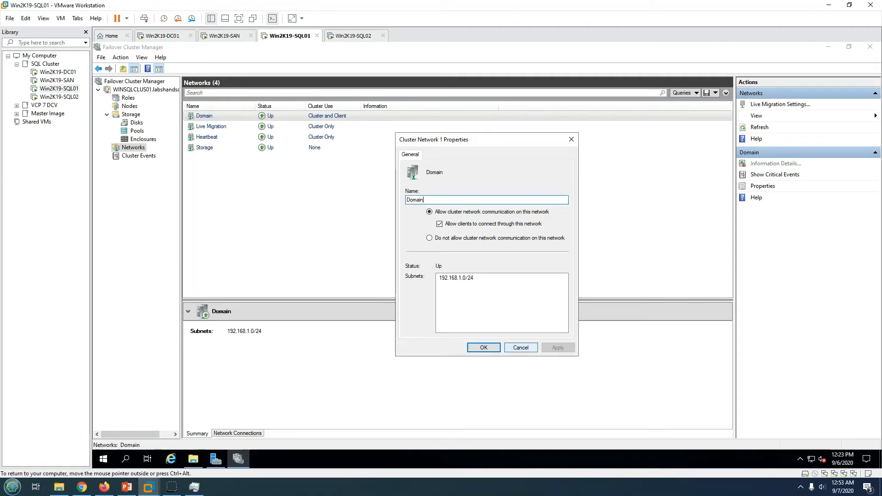
left_click(521, 347)
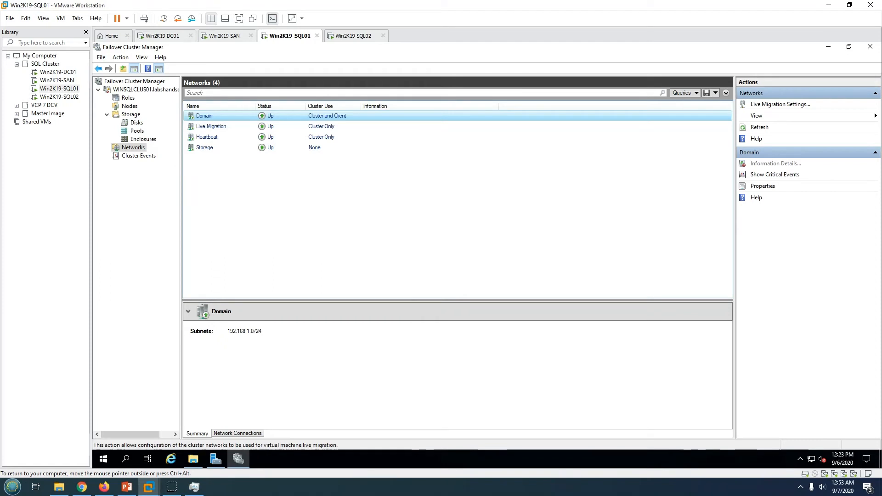
Restrict the live migration settings to the Live Migration network by excluding Heartbeat, Domain and Storage, and move it to first preference
left_click(780, 104)
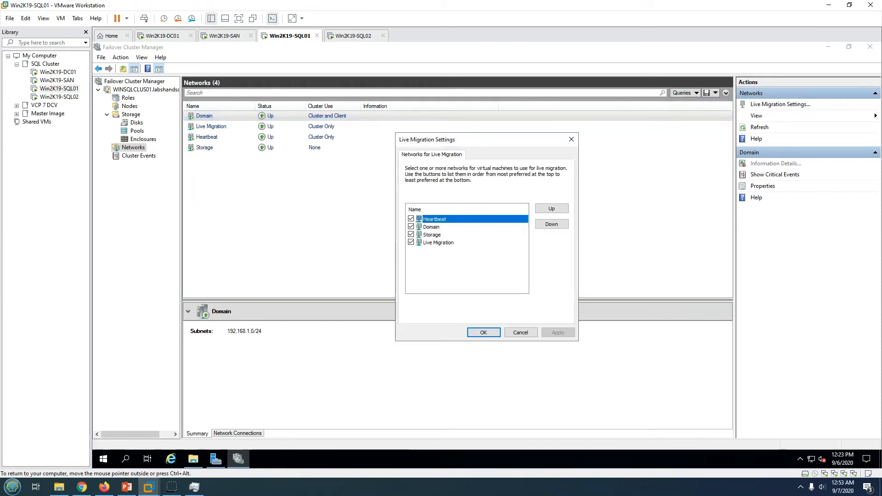
left_click(411, 219)
left_click(411, 226)
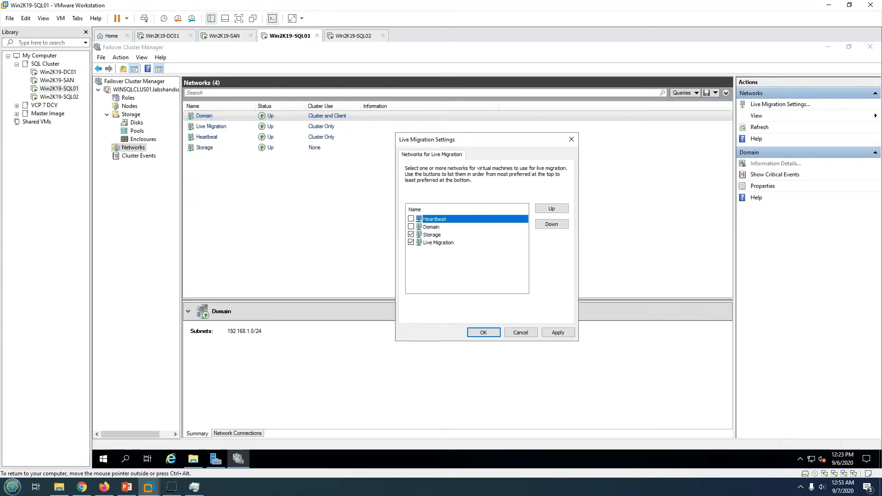
left_click(438, 242)
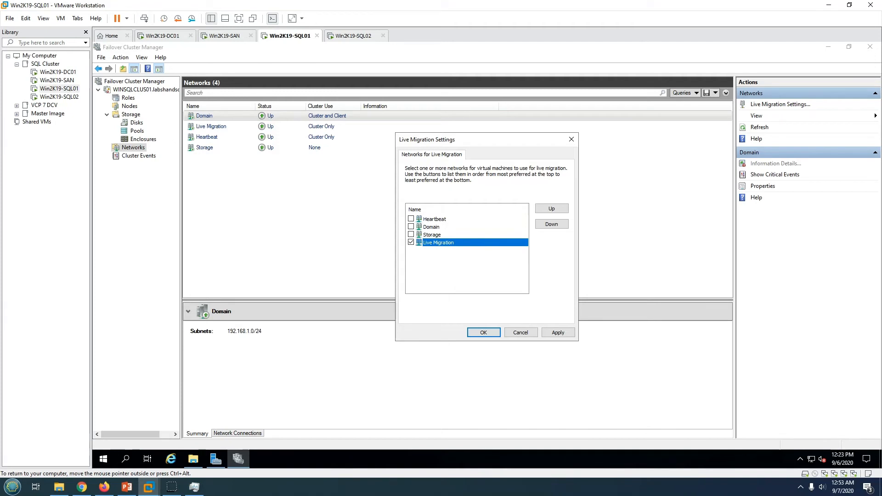
left_click(551, 208)
left_click(551, 208)
left_click(551, 208)
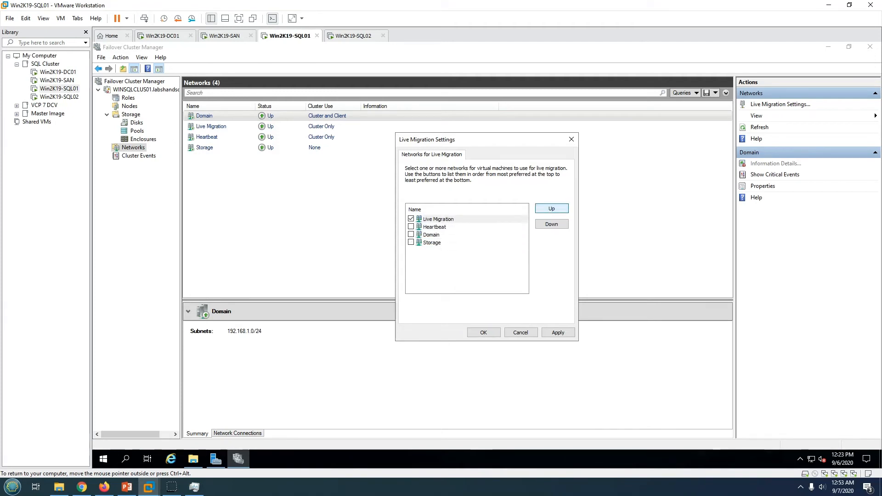
left_click(438, 219)
left_click(558, 332)
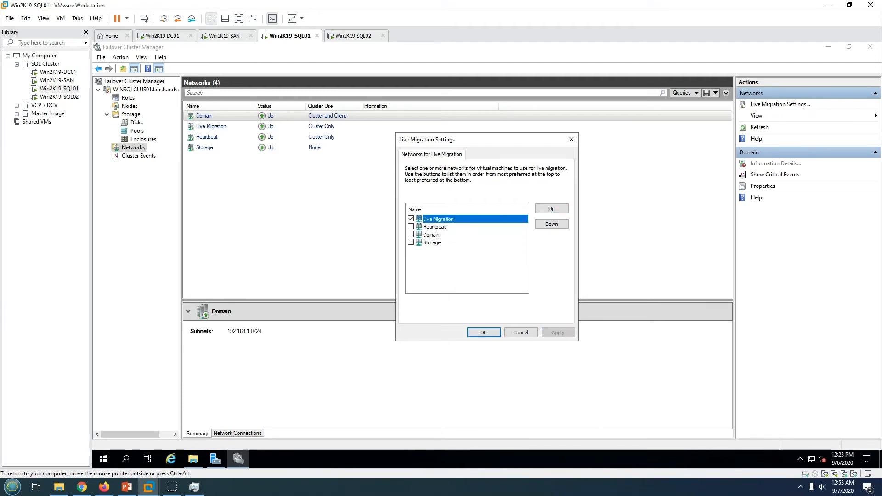
left_click(483, 332)
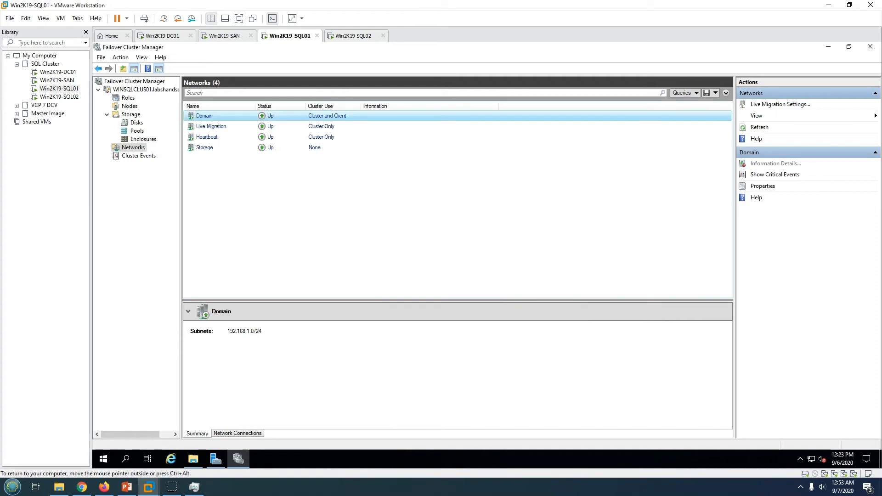
Select the WINSQLCLUS01 cluster and review the installation step list in the PowerPoint slide show before returning to the virtual machine
left_click(145, 90)
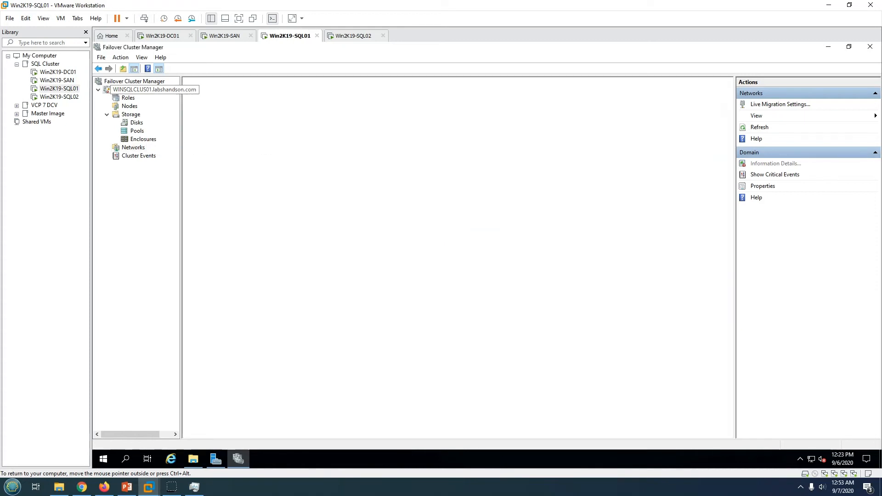
left_click(126, 486)
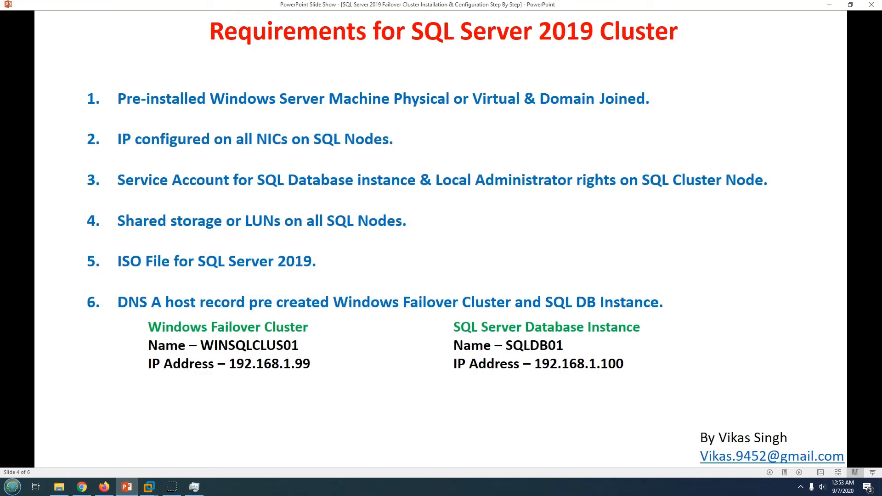
key("Right")
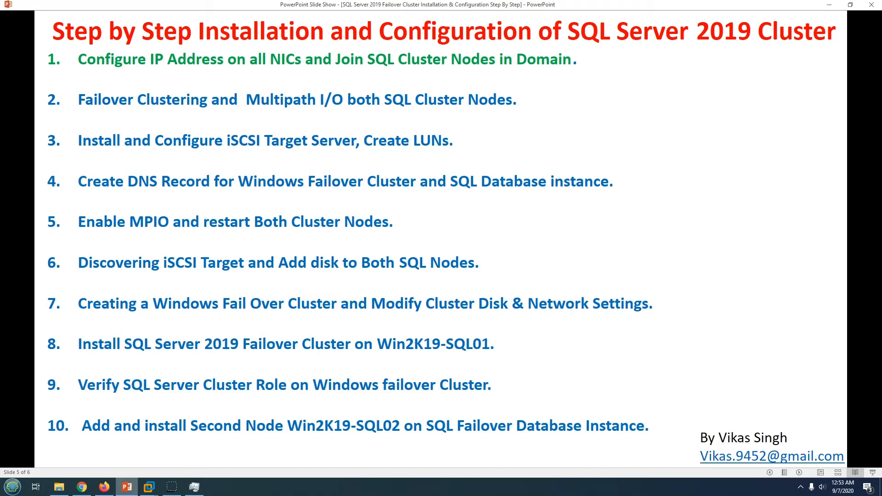
left_click(127, 487)
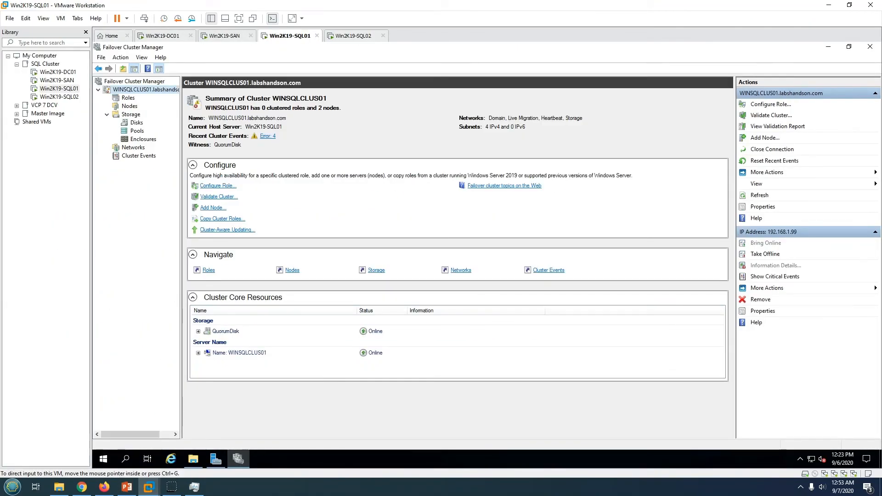
Set the Win2K19-SQL01 virtual machine's CD/DVD drive to connected, connect at power on, and using an ISO image file
right_click(289, 36)
left_click(315, 160)
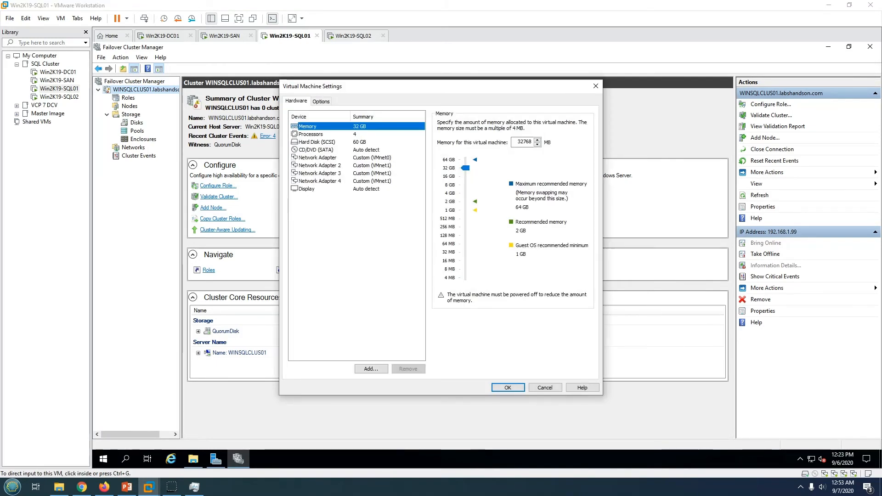
left_click(317, 141)
left_click(316, 149)
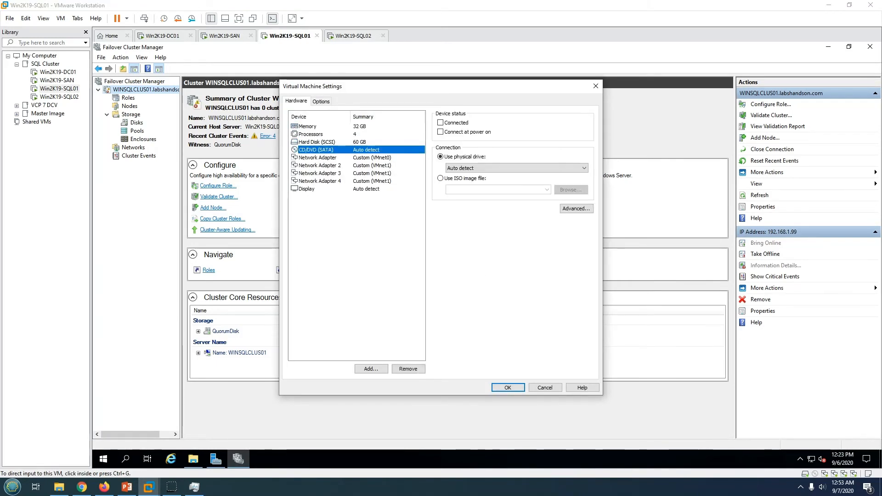
left_click(440, 132)
left_click(441, 123)
left_click(440, 178)
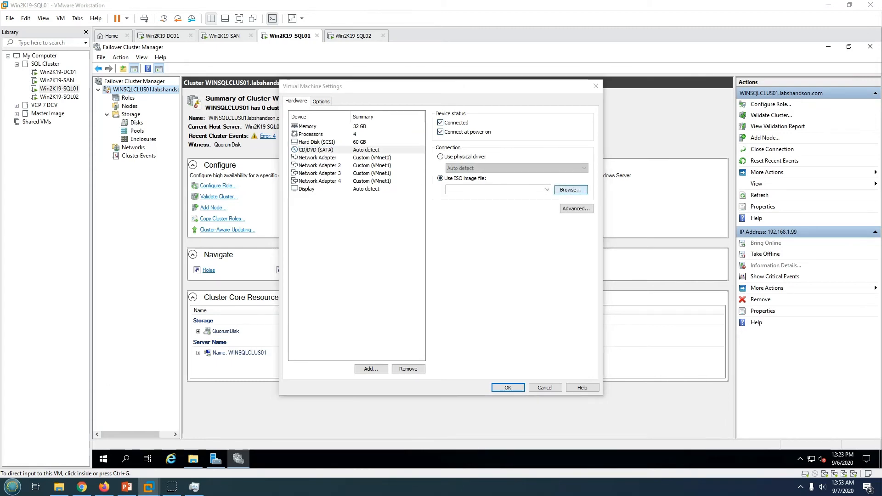
Mount the ISO SW_DVD9_NTRL_SQL_Svr_Standard_Edtn_2019Dec2019_64Bit_English_OEM_VL_X22-22109 from E:\ISO Repository\Microsoft\SQL Server and save the settings
left_click(571, 190)
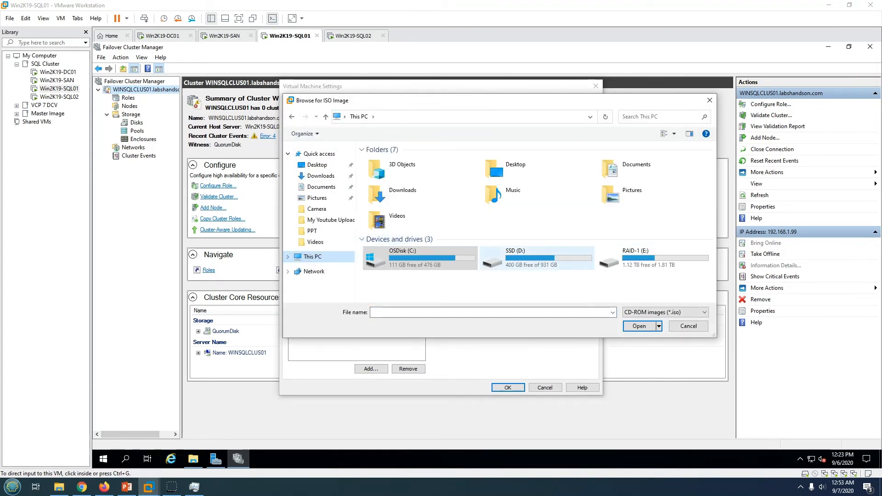
double_click(652, 257)
left_click(392, 160)
double_click(392, 160)
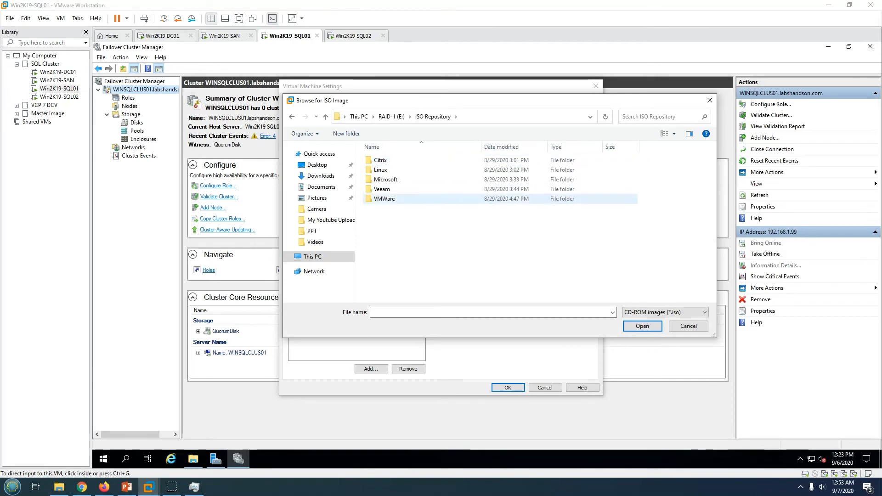
double_click(386, 179)
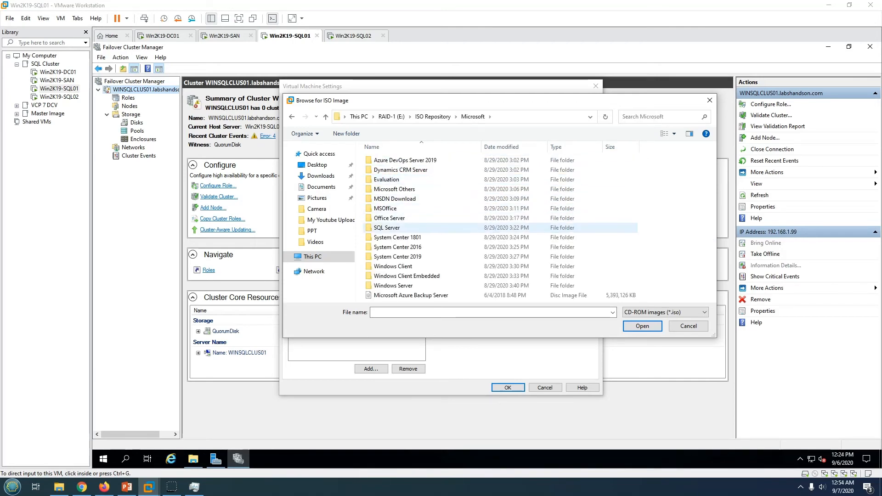
double_click(387, 227)
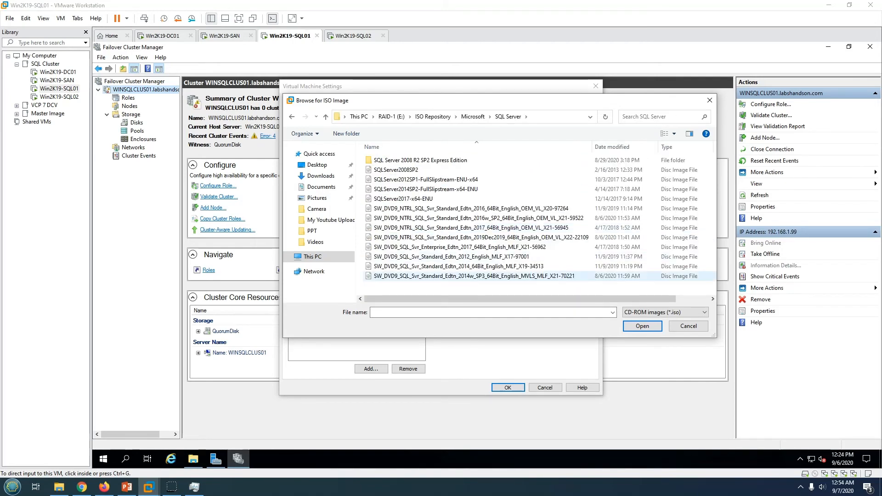
left_click(474, 238)
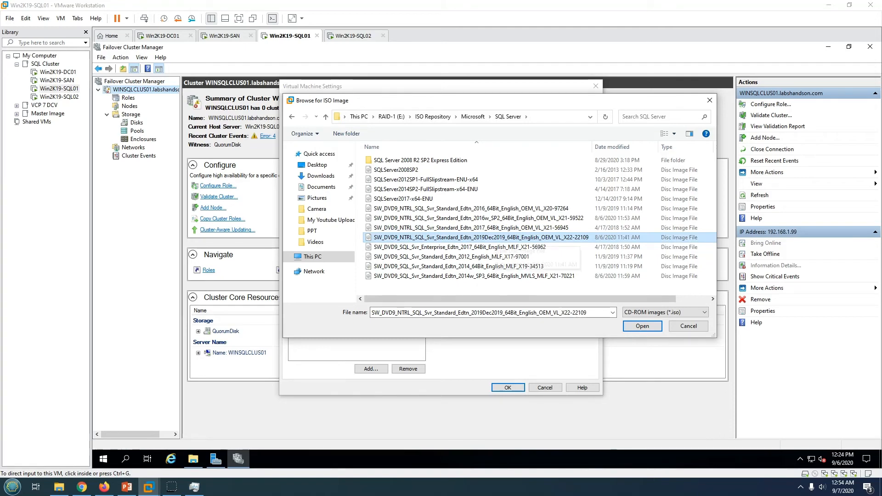
left_click(642, 327)
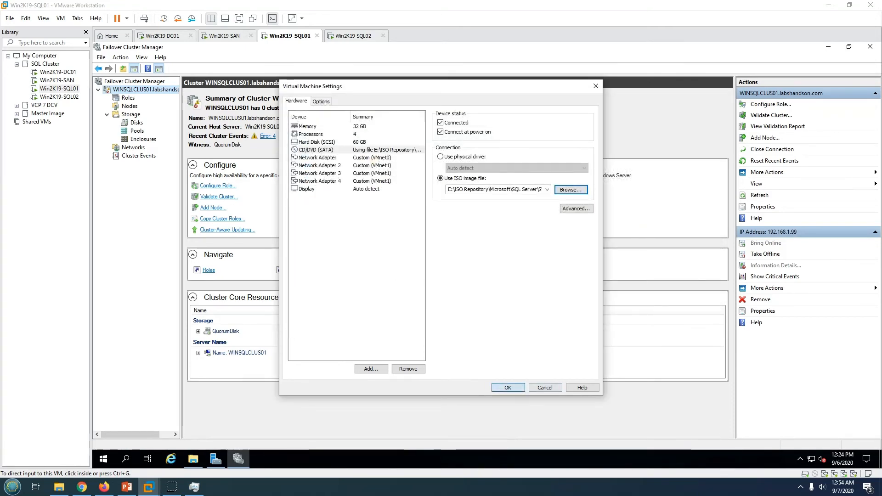
left_click(507, 387)
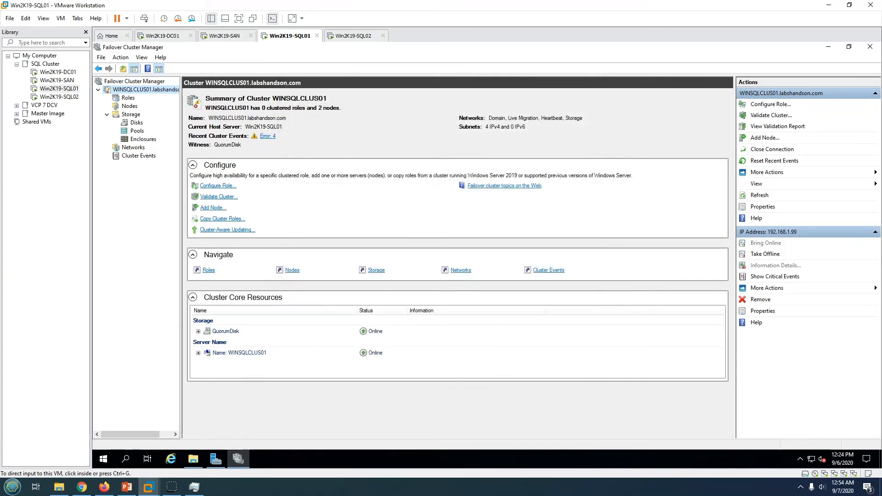
Minimize Failover Cluster Manager, launch SQL Server setup from the mounted SqlSetup_x64_ENU disc (Z:), and minimize the This PC window
left_click(828, 46)
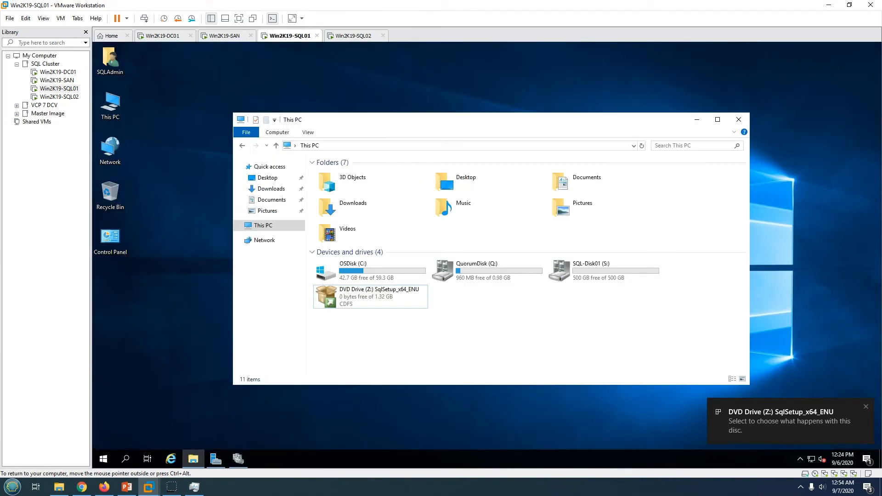
left_click(788, 421)
left_click(781, 121)
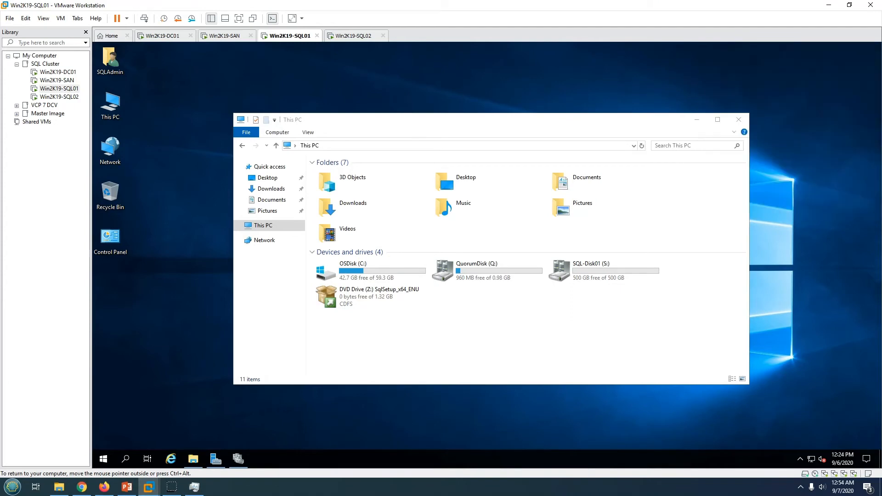
left_click(439, 312)
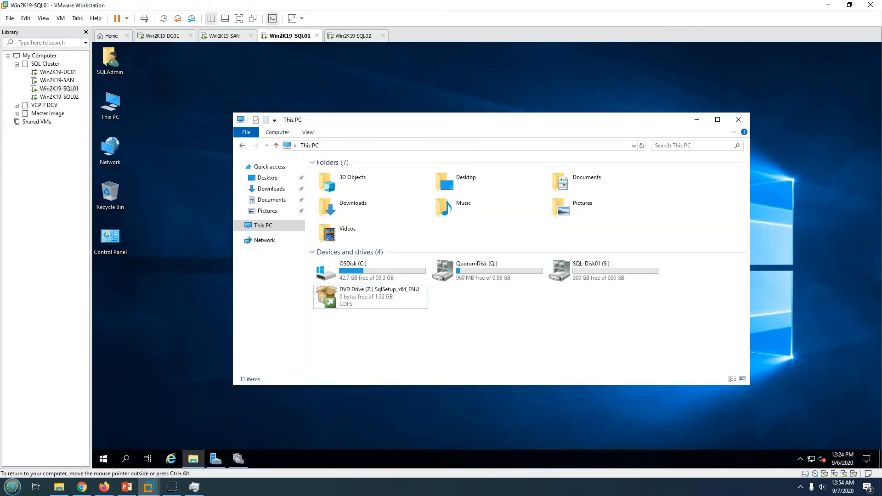
left_click(697, 120)
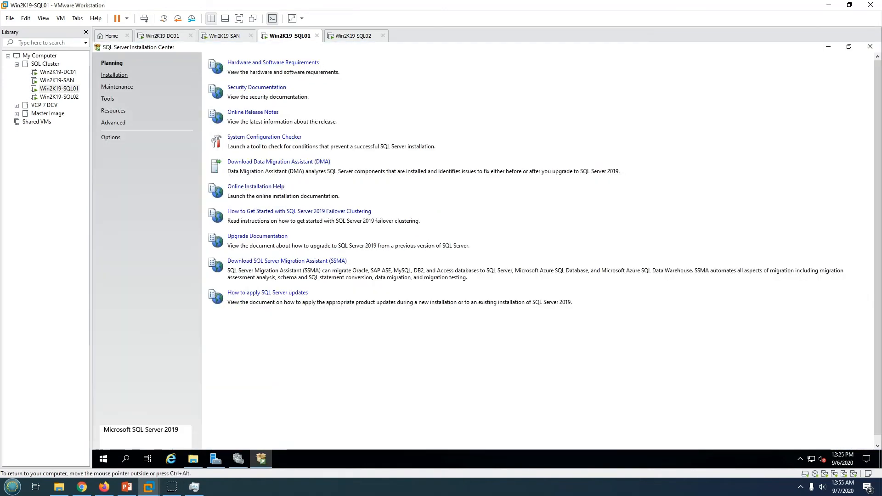
Start a new SQL Server failover cluster installation, accept the license terms, and continue to the Microsoft Update settings
left_click(114, 75)
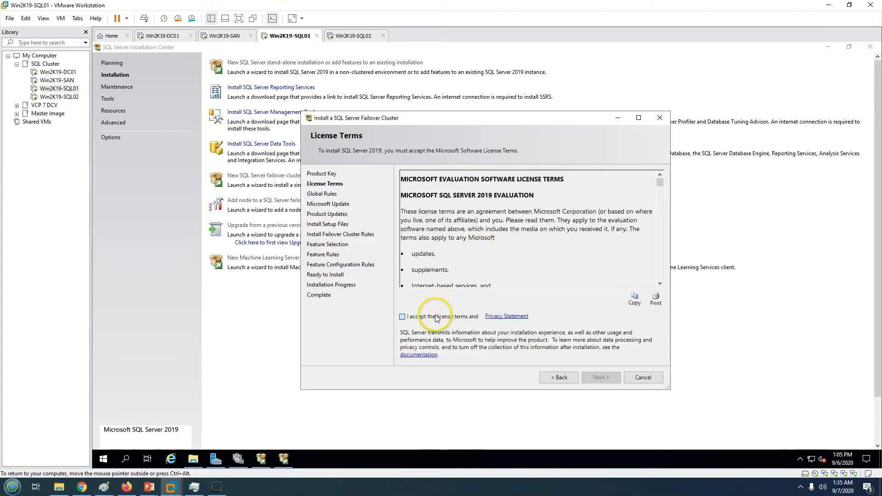
left_click(437, 318)
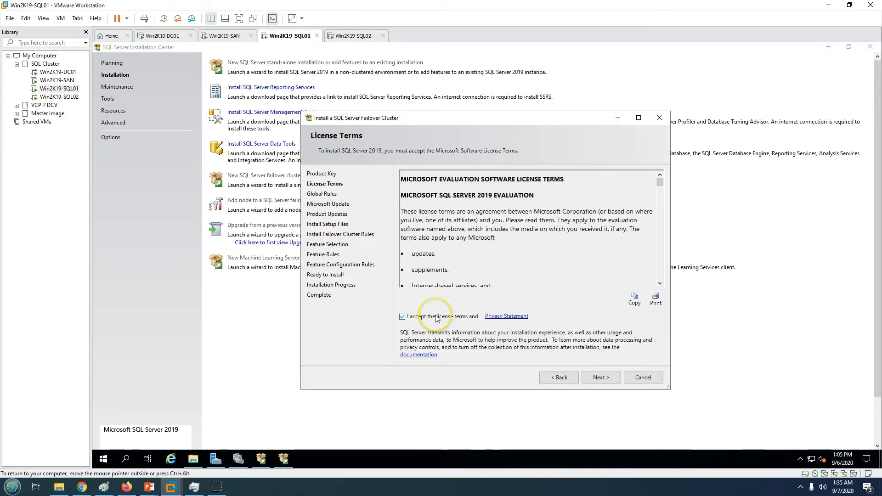
left_click(601, 379)
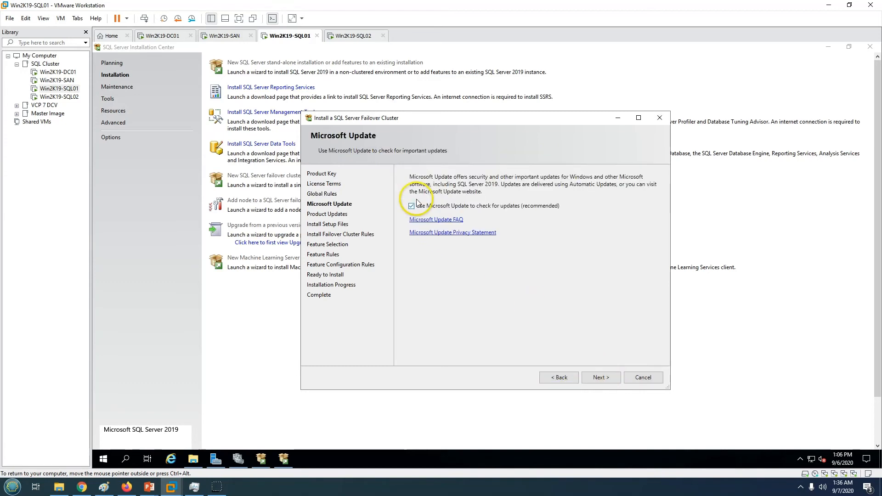
Leave the use of Microsoft Update to check for updates turned off and continue past the product updates
left_click(411, 206)
left_click(411, 205)
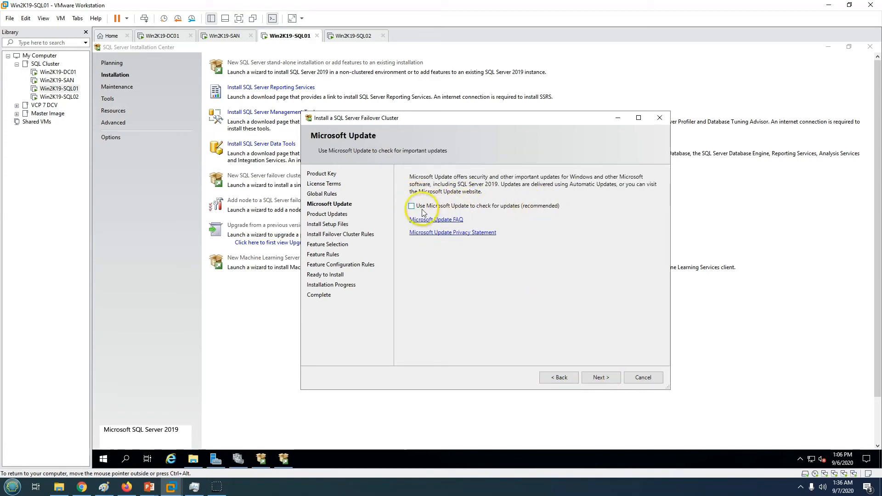
left_click(601, 377)
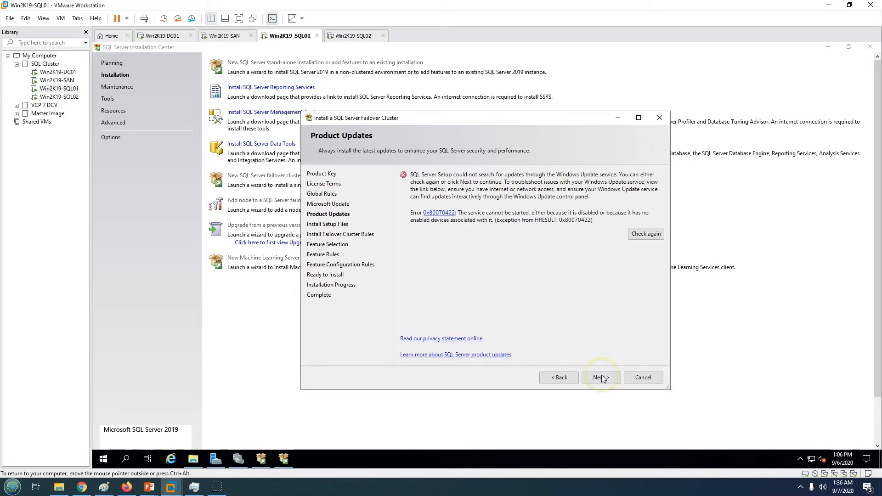
left_click(601, 378)
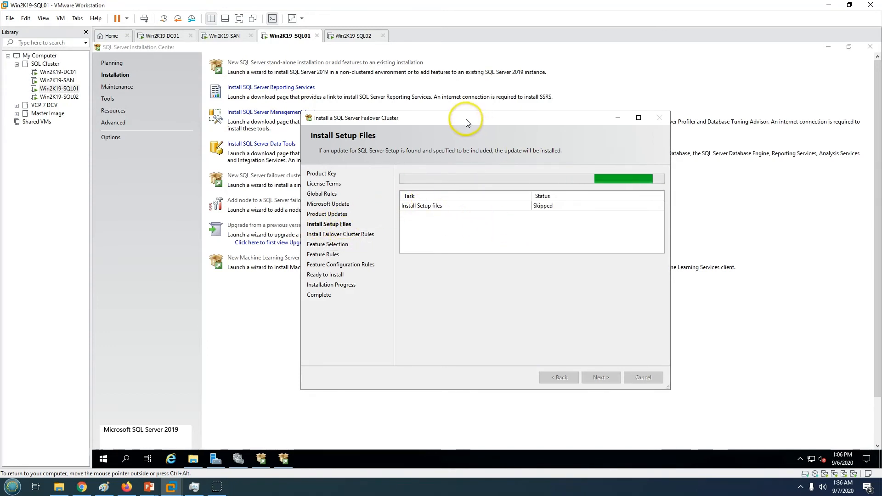
Minimize SQL Server Installation Center, review the detailed Install Failover Cluster Rules results, and proceed to feature selection
left_click(827, 46)
left_click_drag(515, 120, 507, 106)
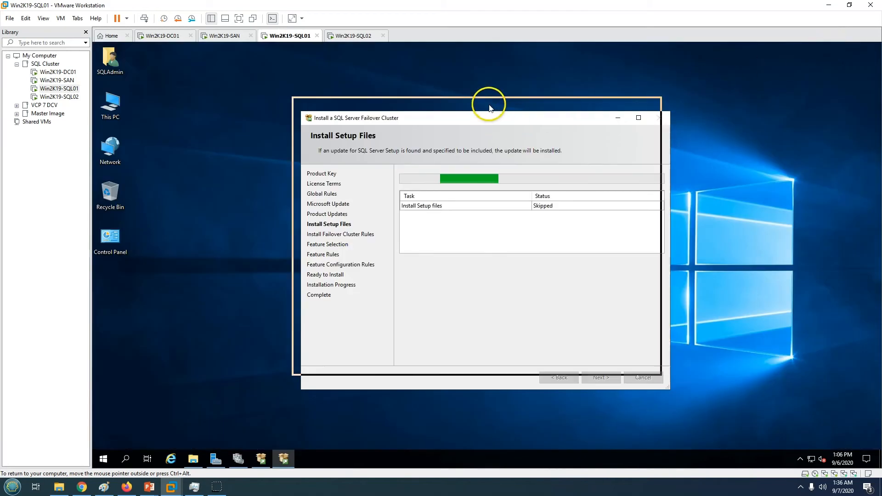
left_click(415, 190)
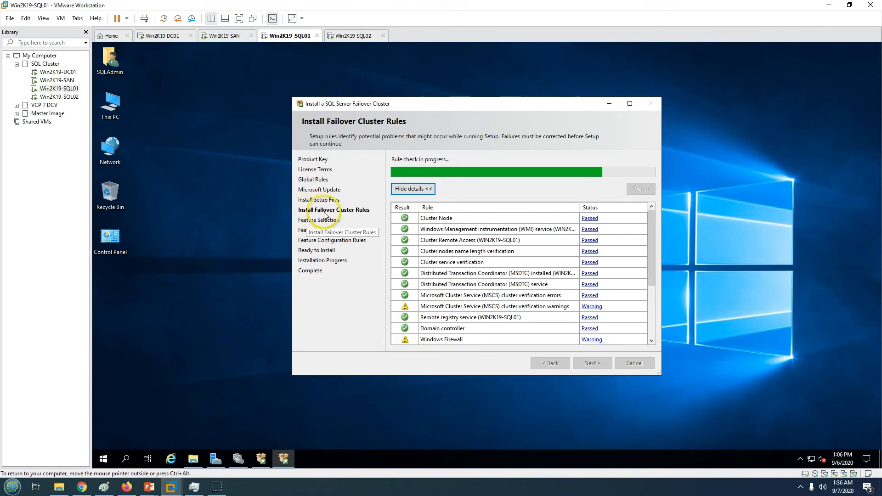
scroll(499, 277, "down", 1)
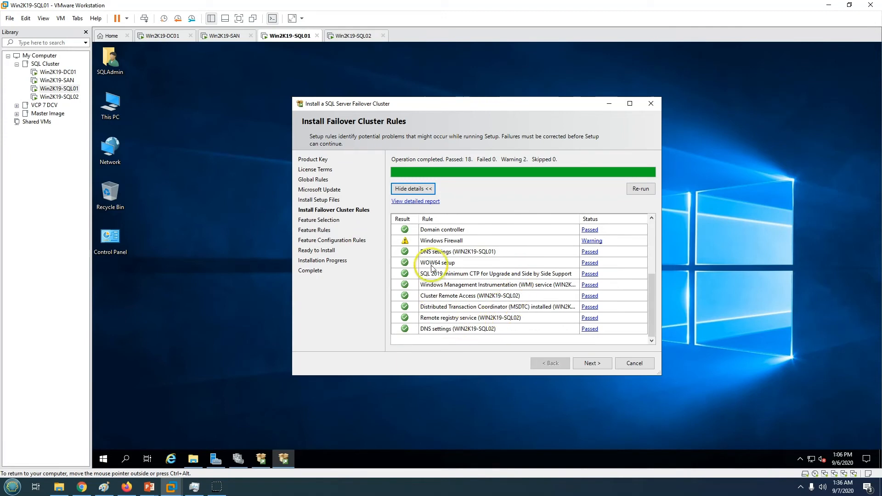
scroll(517, 290, "up", 3)
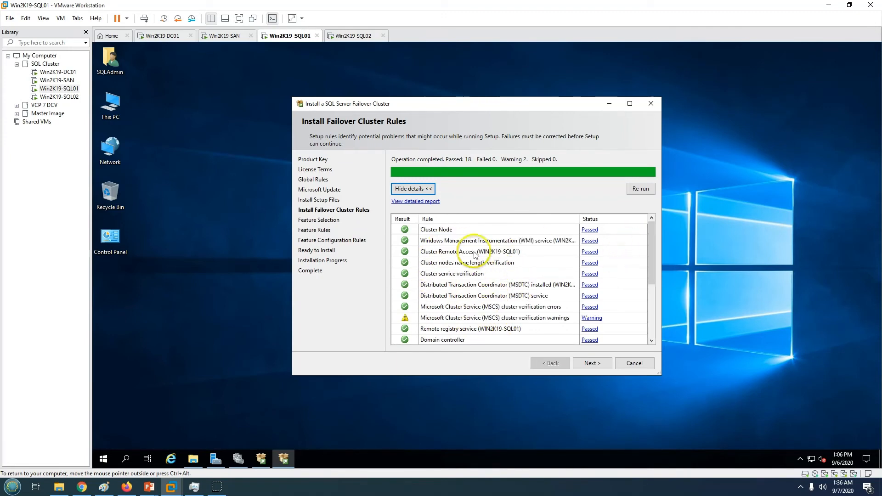
scroll(517, 299, "down", 3)
scroll(513, 303, "up", 3)
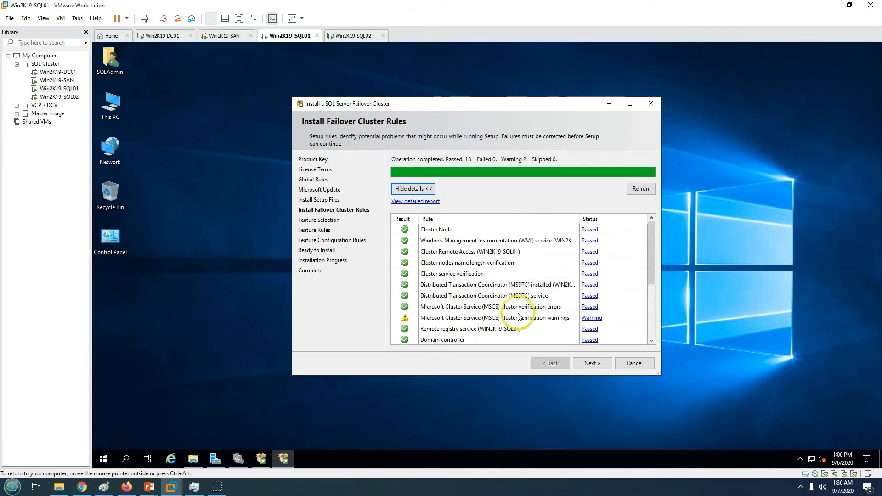
left_click(597, 364)
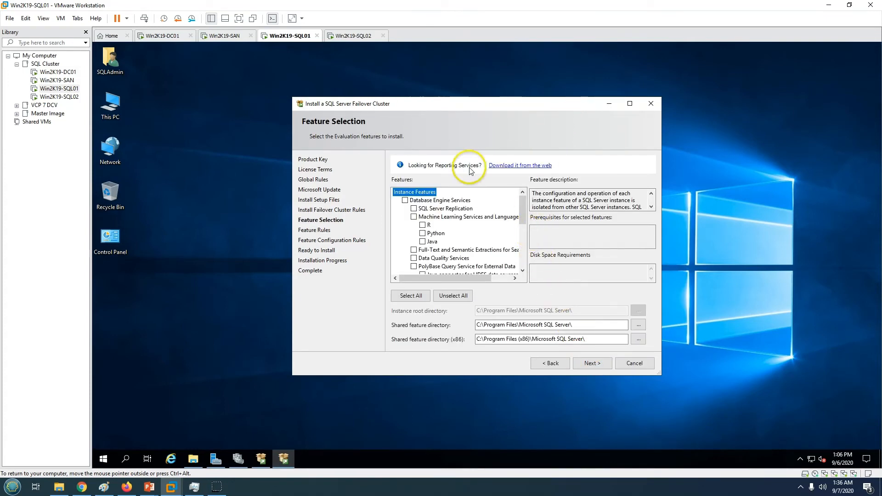
Select Database Engine Services with SQL Server Replication, Full-Text and Semantic Extractions, and Data Quality Services, and read the feature descriptions
left_click(404, 200)
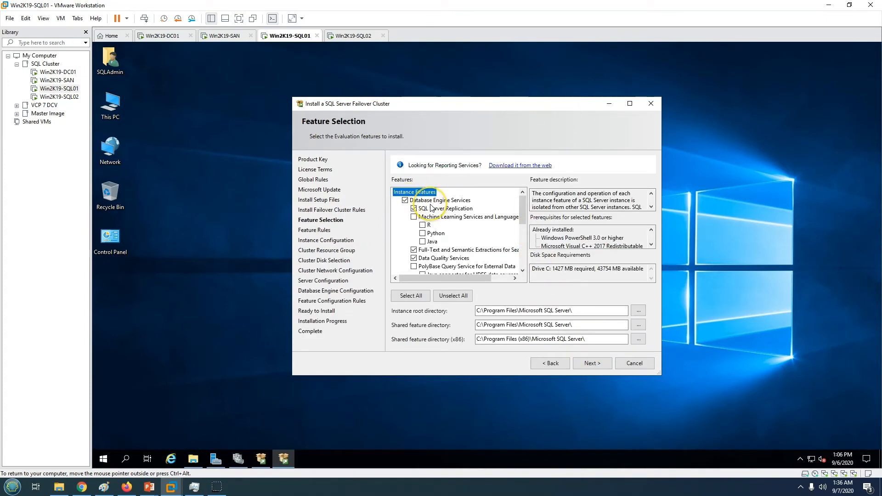
left_click(459, 200)
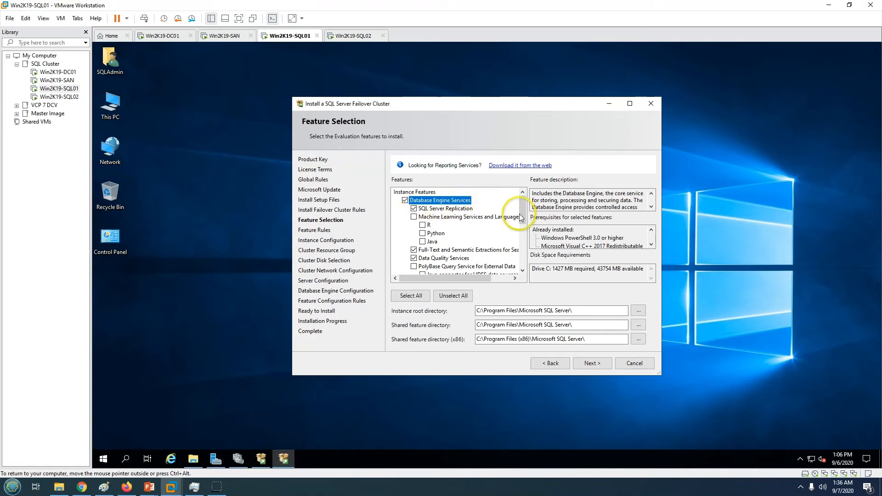
left_click(430, 210)
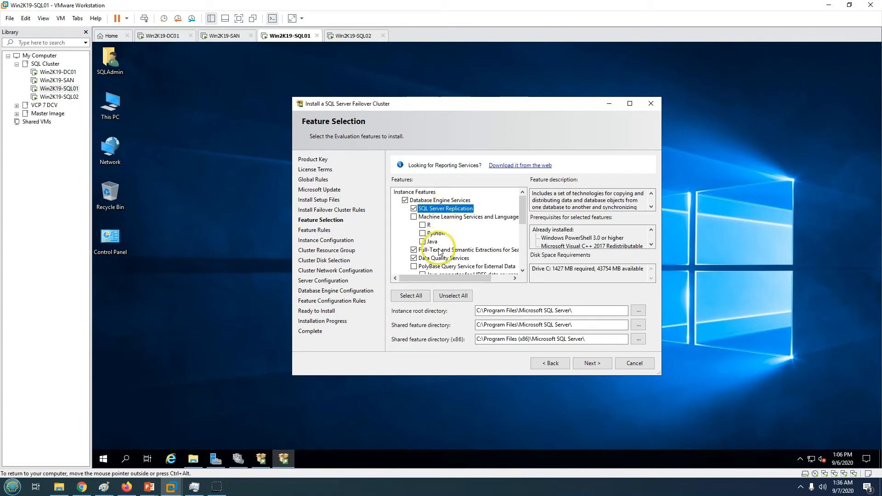
left_click(434, 250)
left_click(439, 258)
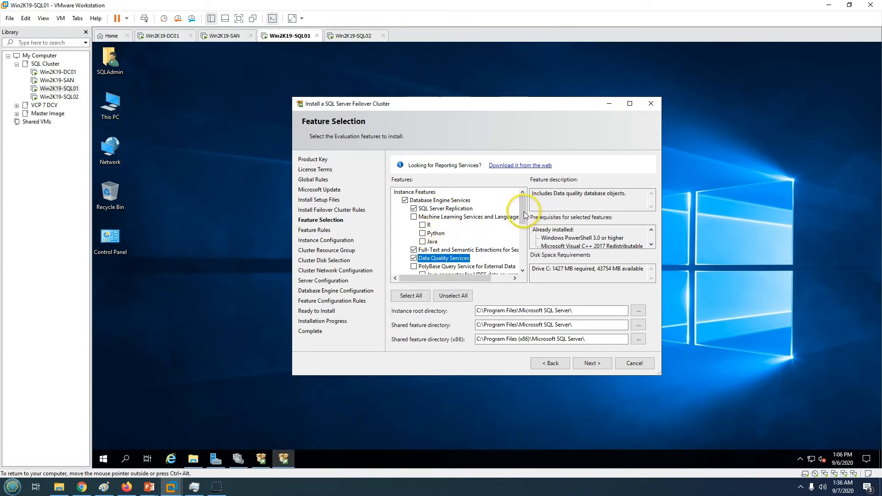
scroll(519, 234, "down", 4)
scroll(522, 271, "down", 1)
scroll(520, 220, "up", 5)
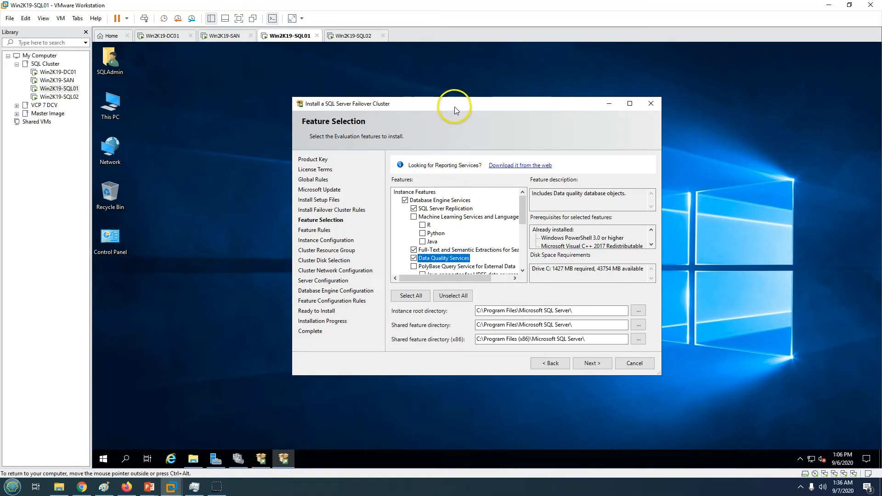
Review the selected features' prerequisites and disk space requirements, keep the default directories, and proceed to the instance configuration
left_click_drag(454, 106, 459, 82)
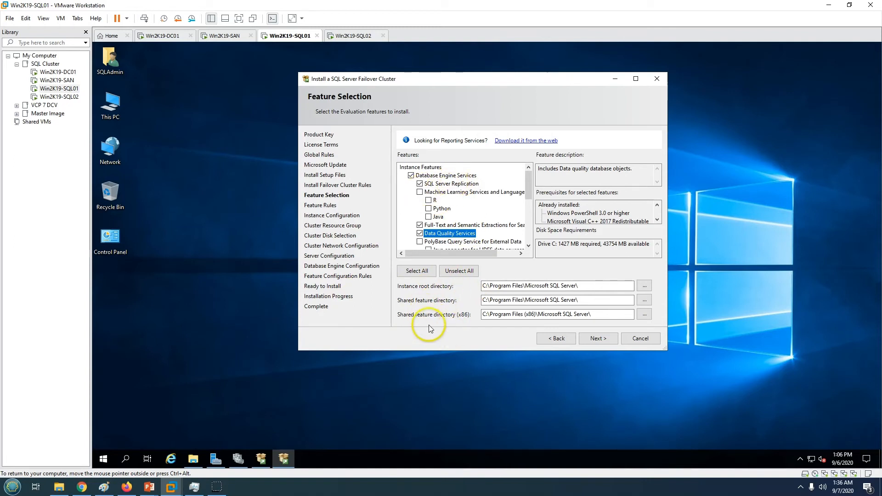
left_click(249, 228)
left_click(361, 328)
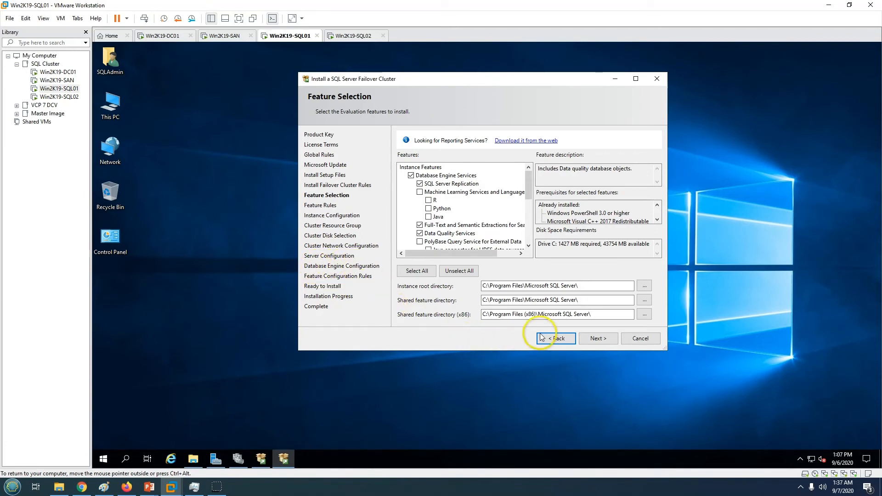
left_click(548, 205)
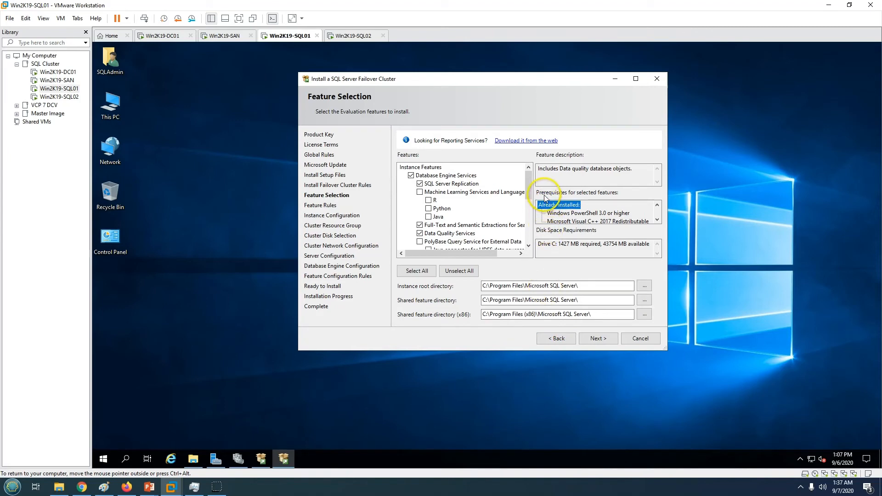
left_click(565, 213)
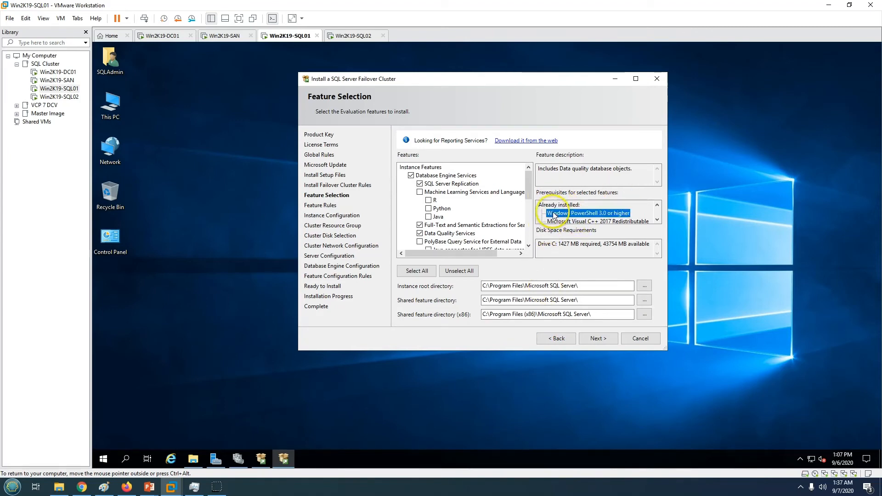
left_click(645, 222)
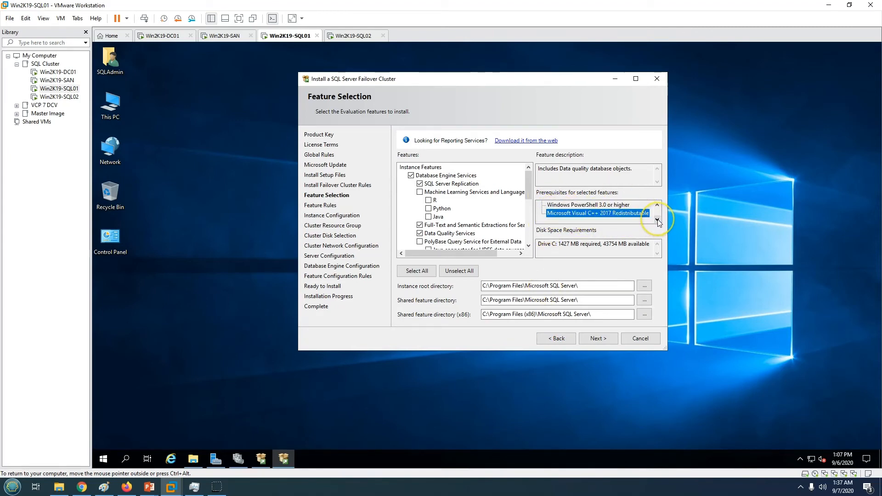
left_click_drag(545, 243, 645, 249)
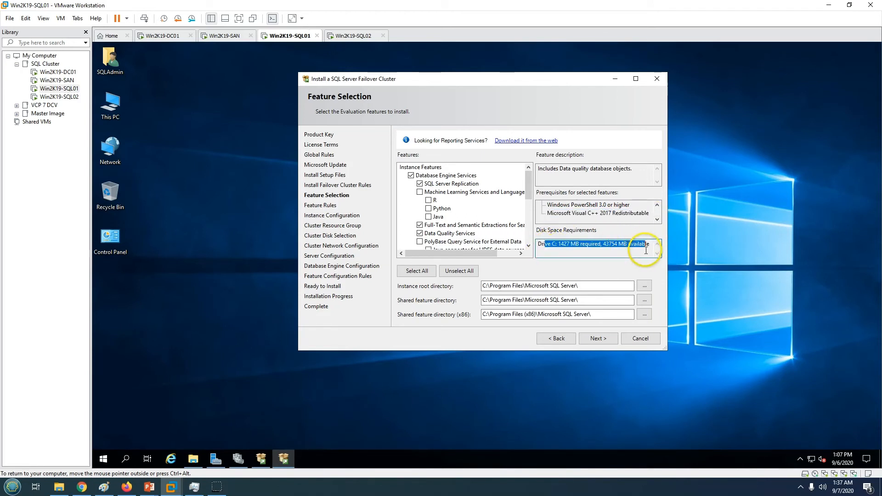
left_click(611, 251)
left_click(595, 340)
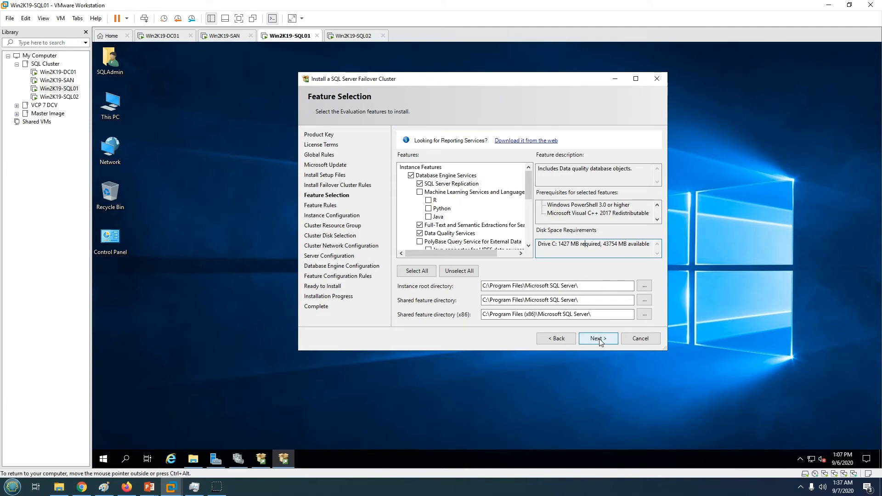
left_click(599, 340)
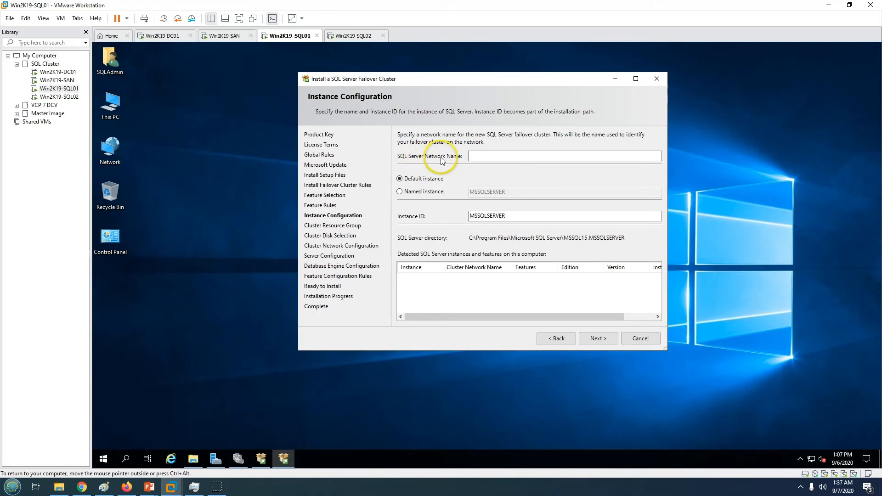
Look up the SQL Server network name among the 1.168.192 reverse lookup zone's pointer records in DNS Manager on Win2K19-DC01
left_click(478, 155)
left_click(163, 36)
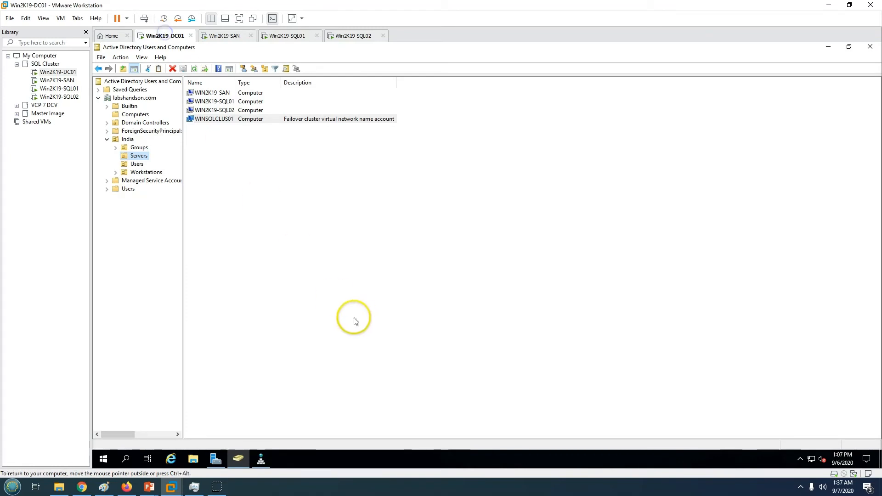
left_click(260, 456)
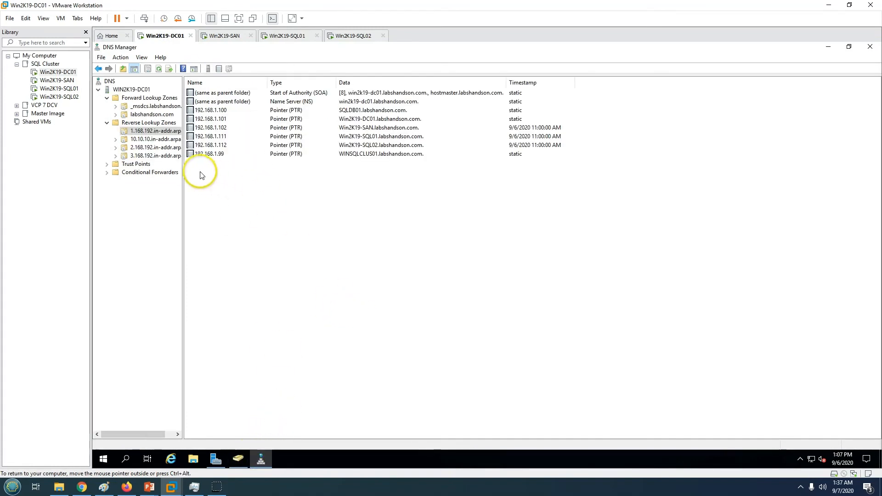
left_click(225, 145)
left_click(227, 154)
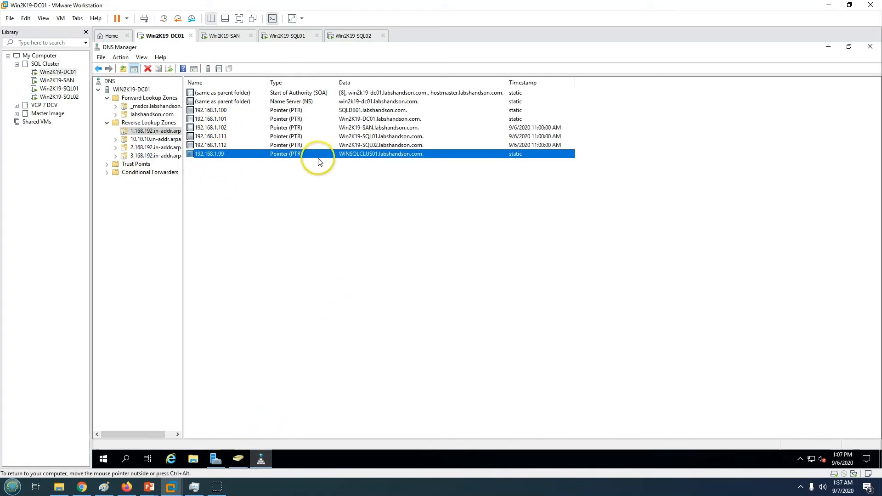
left_click(356, 110)
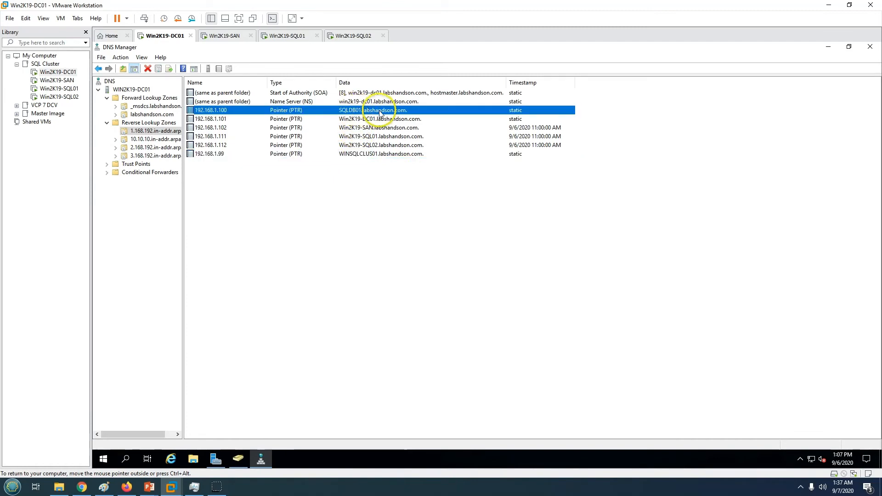
left_click(228, 37)
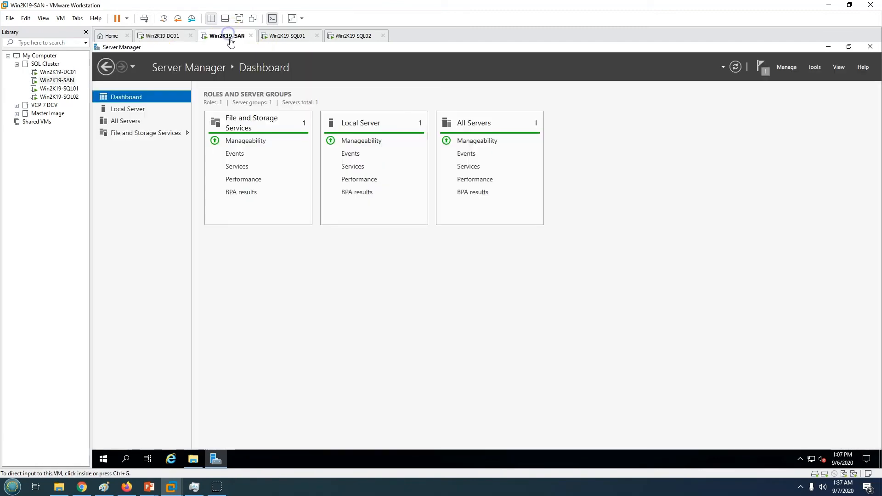
On Win2K19-SQL01, set the SQL Server network name to SQLDB01, keep the default instance MSSQLSERVER, and accept the SQL Server (MSSQLSERVER) resource group
left_click(294, 35)
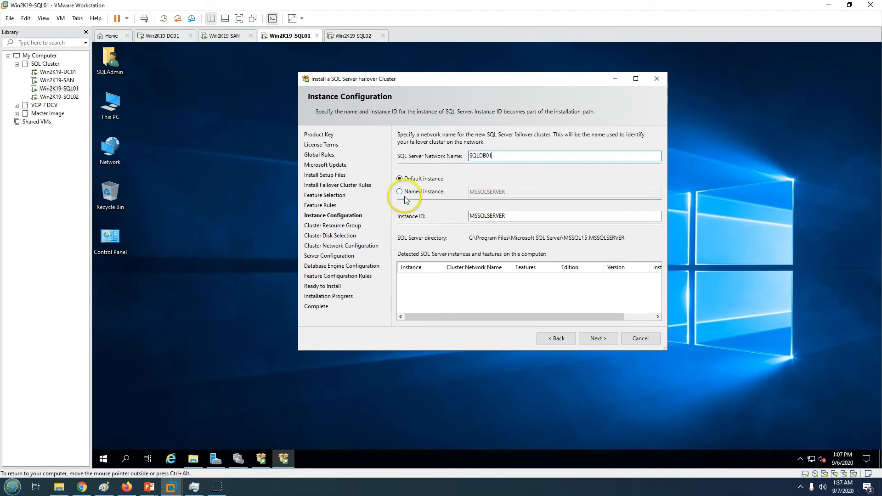
left_click_drag(517, 217, 445, 216)
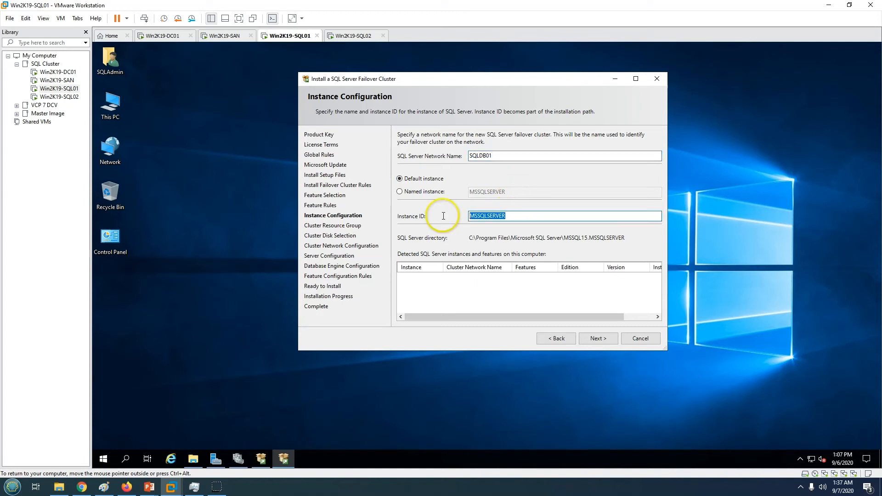
left_click_drag(512, 217, 433, 216)
left_click(592, 339)
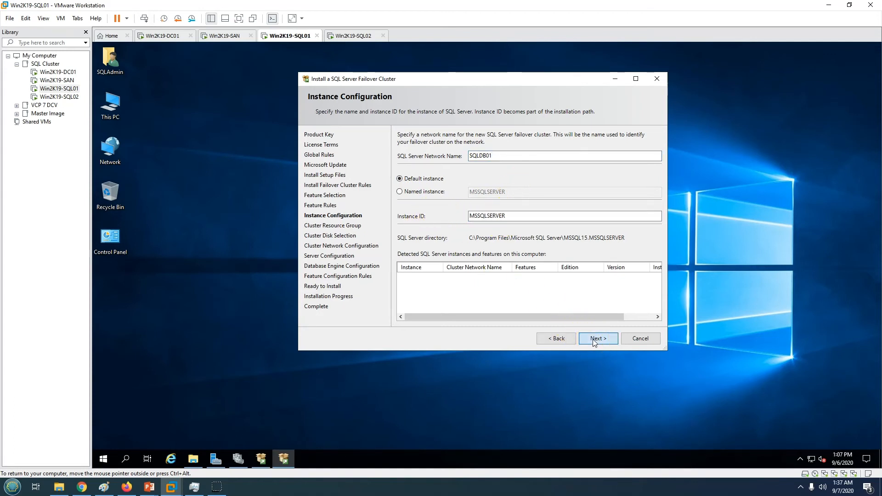
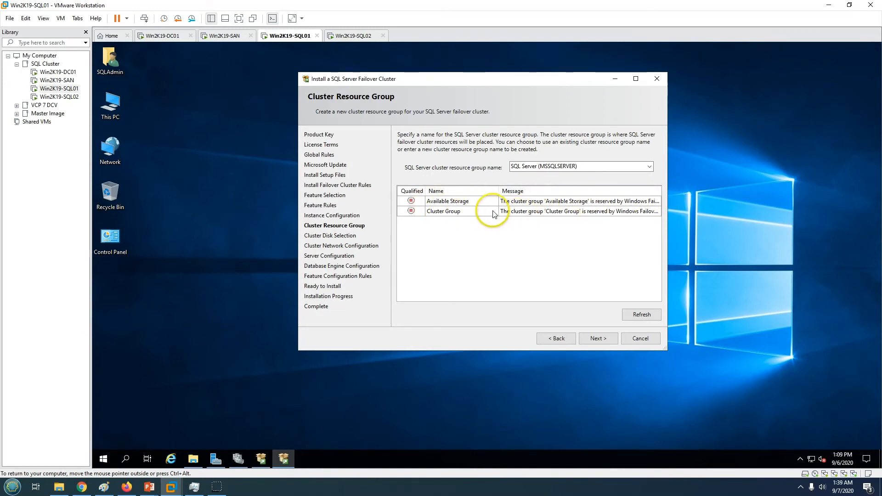
left_click(600, 338)
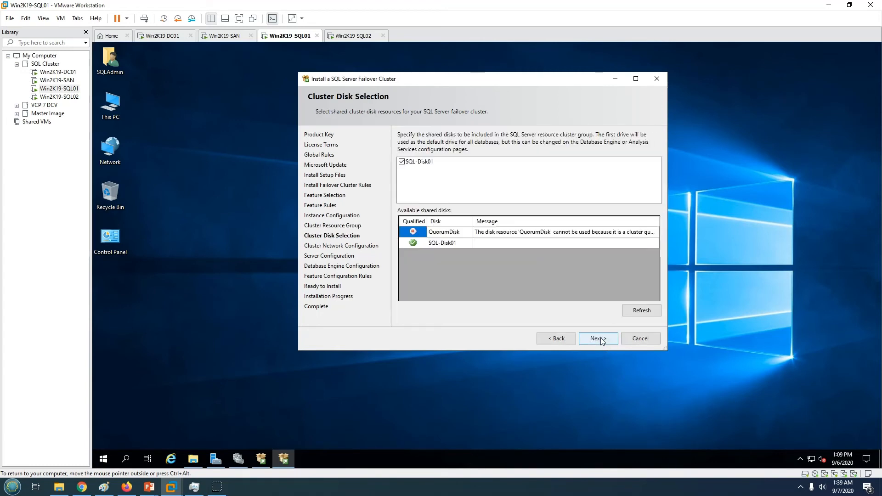
Review the available shared disks QuorumDisk and SQL-Disk01, keep SQL-Disk01 selected for the SQL Server resource group, and proceed to the network configuration
left_click(441, 232)
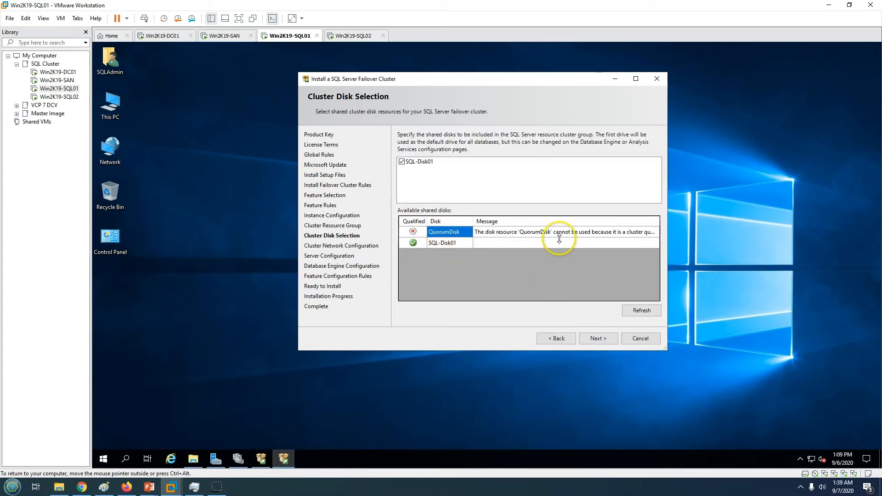
left_click(457, 245)
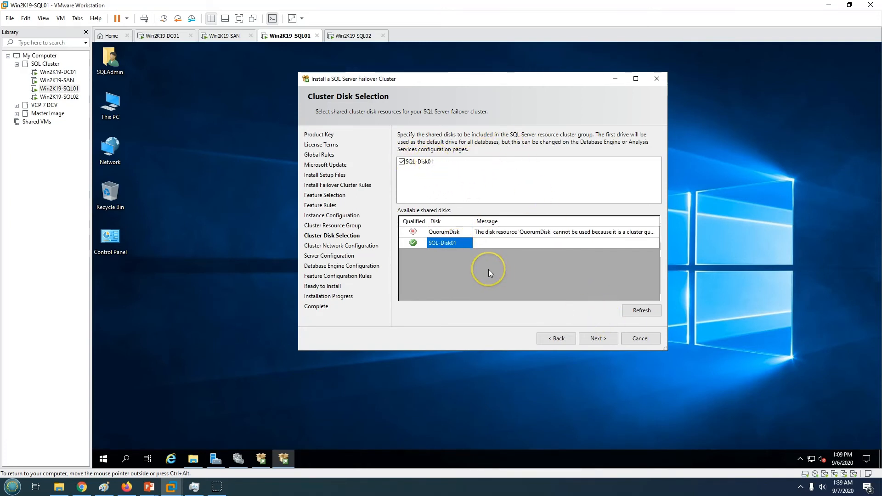
left_click(353, 36)
left_click(294, 36)
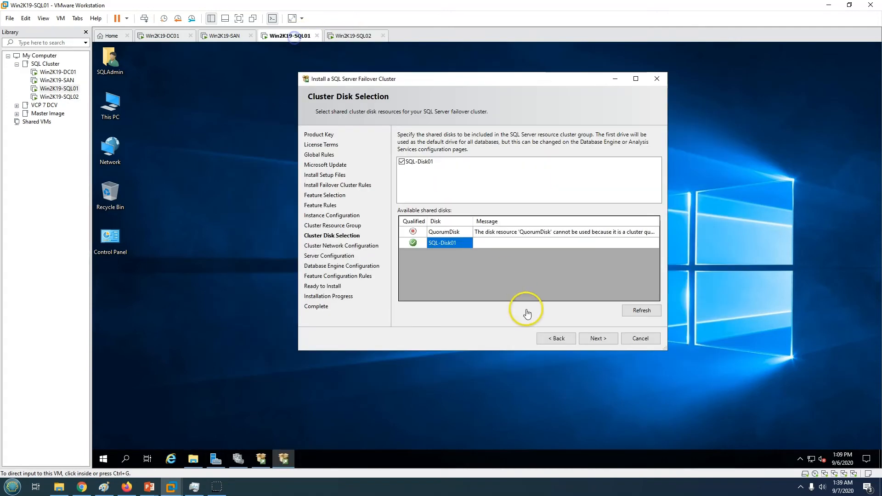
left_click(440, 242)
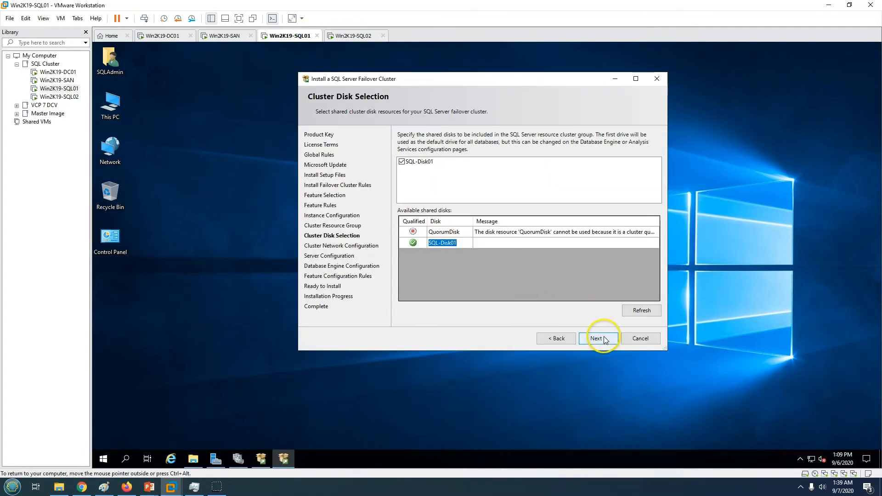
left_click(418, 162)
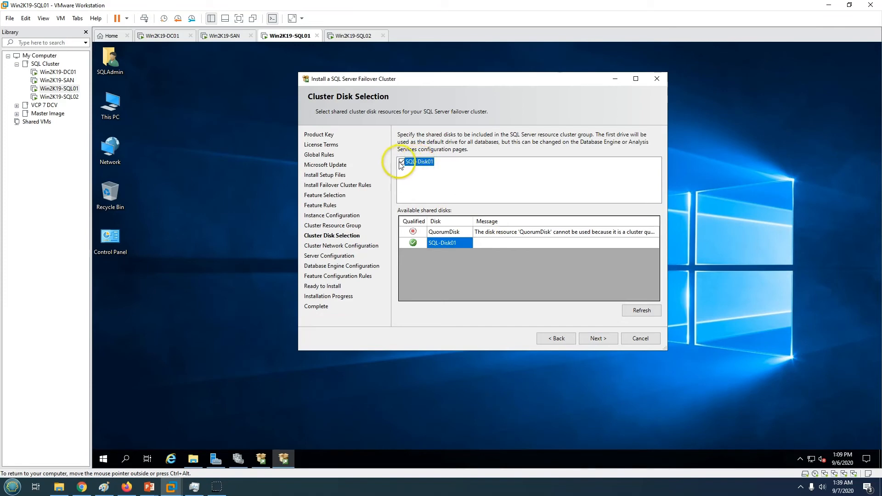
left_click(608, 340)
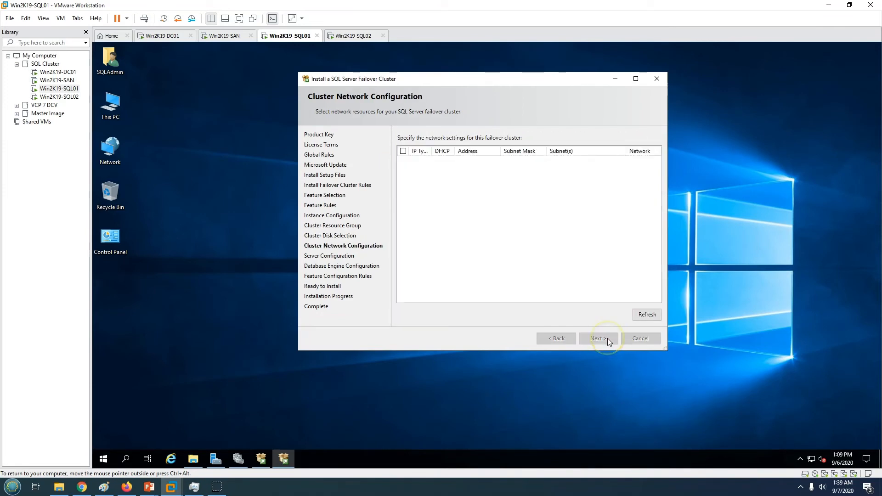
Use IPv4 address 192.168.1.100 on the Domain network, check it against the SQLDB01 requirements slide in PowerPoint, and accept the network configuration
left_click(403, 162)
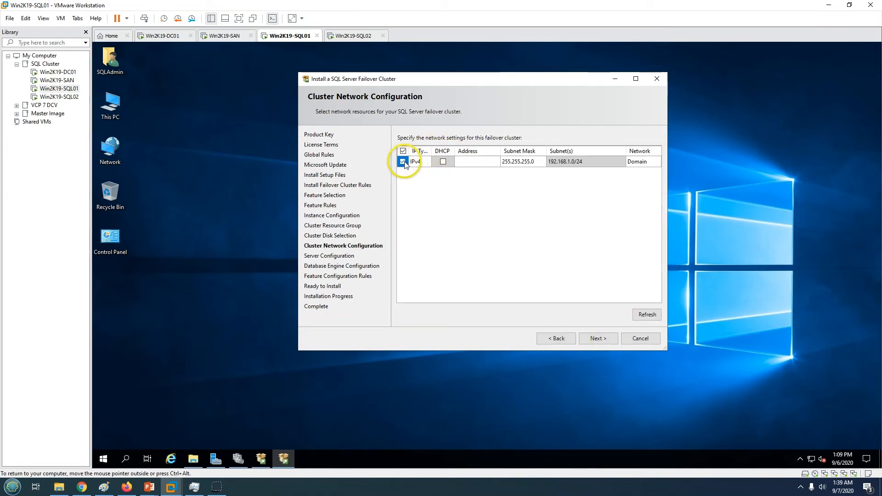
left_click(479, 163)
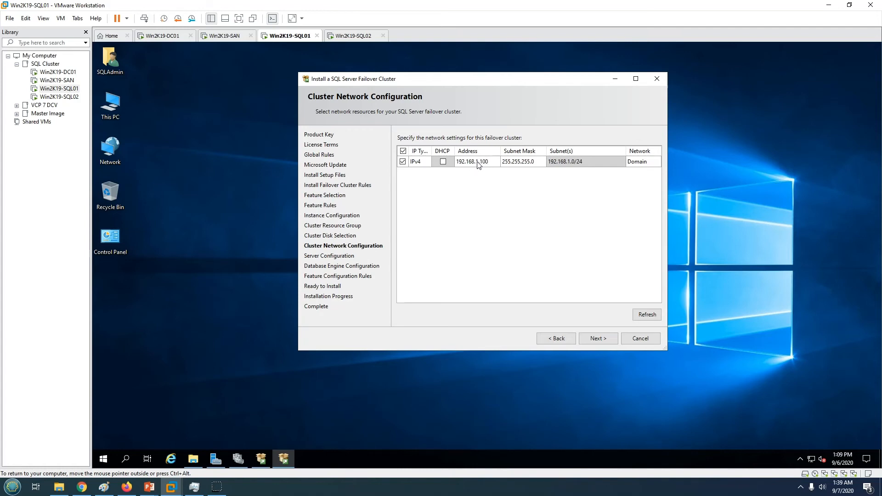
mouse_move(149, 486)
left_click(118, 450)
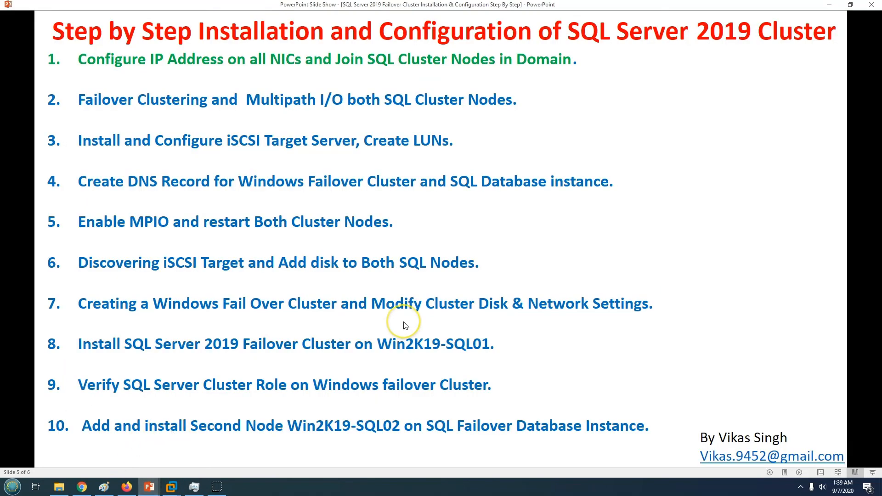
key("Left")
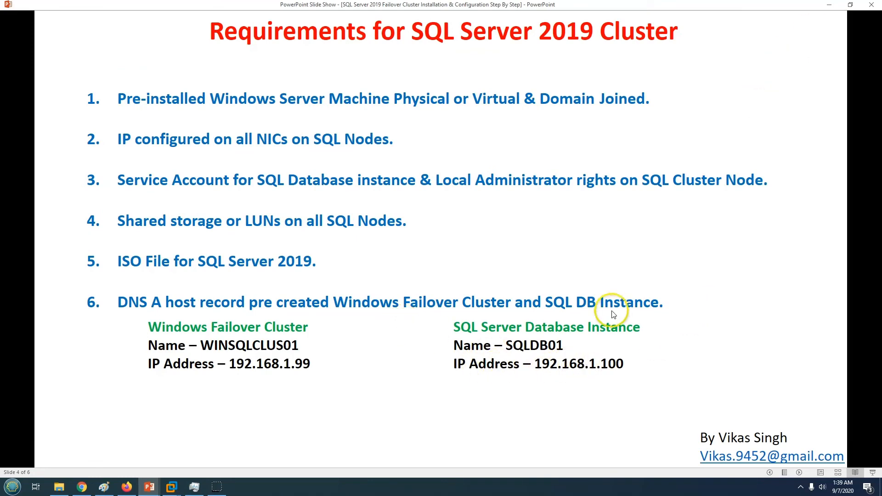
left_click(828, 6)
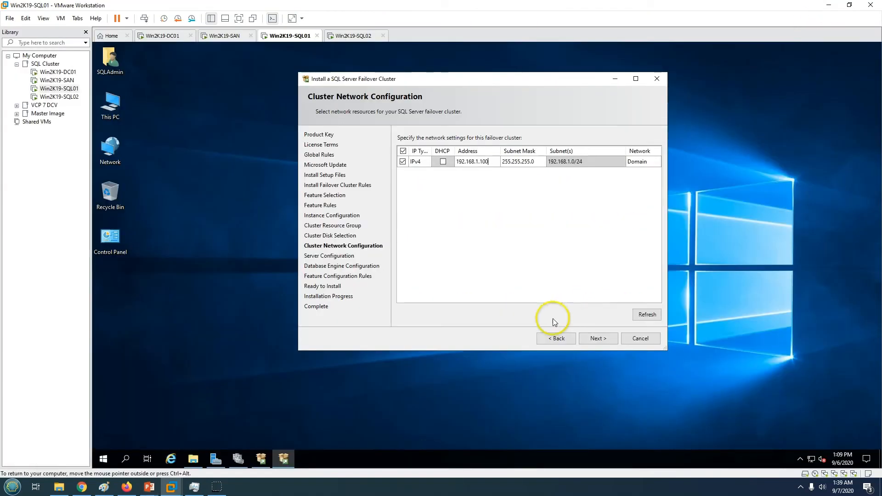
left_click(600, 342)
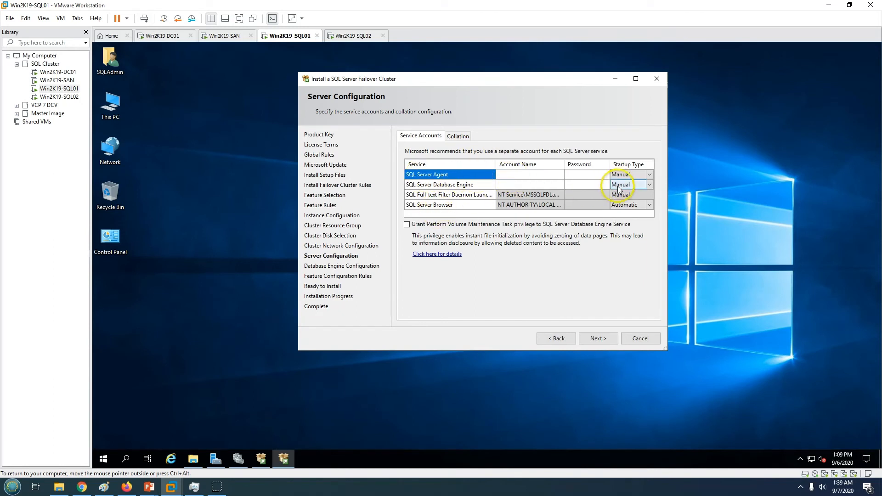
Assign labshandson\sqladmin and its account password to SQL Server Agent and Database Engine, and grant the Perform Volume Maintenance Task privilege
left_click(511, 175)
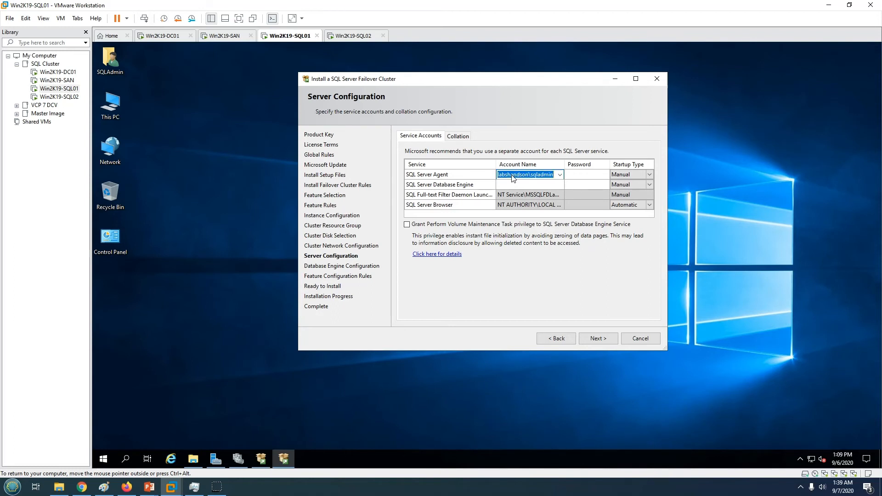
type("••")
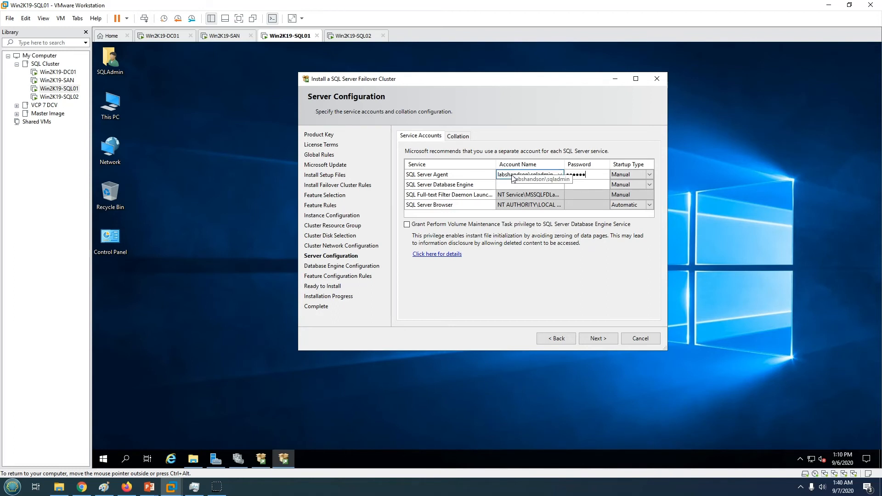
key("Tab")
key("Tab")
key("Tab")
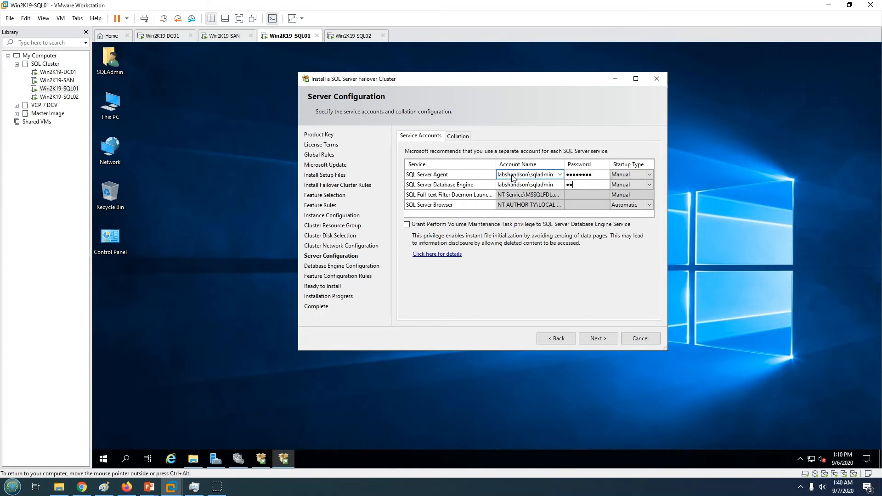
type("••••••••")
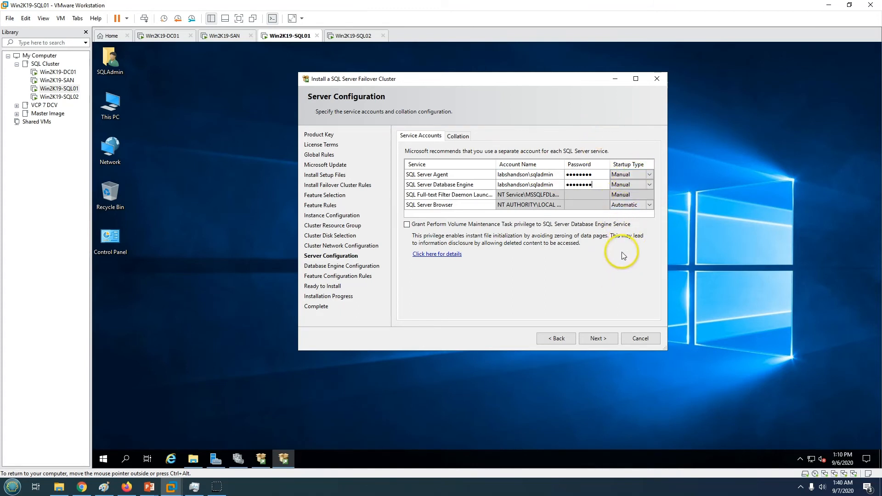
left_click(435, 228)
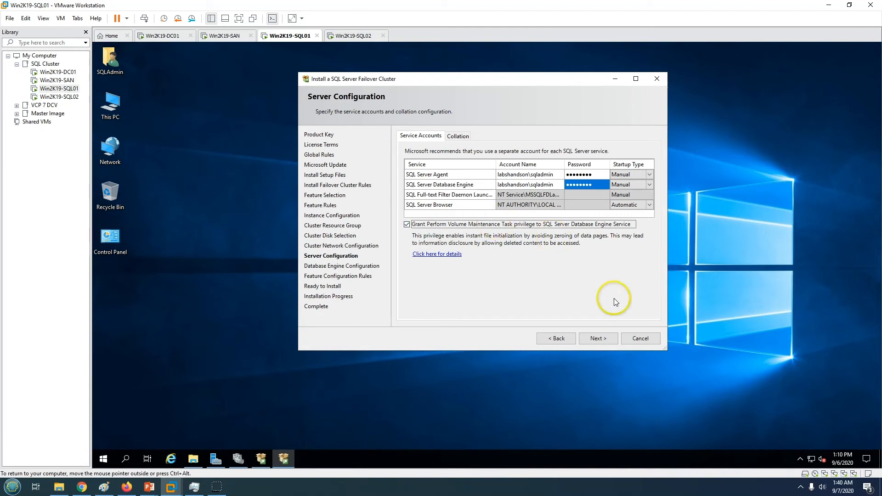
left_click(604, 342)
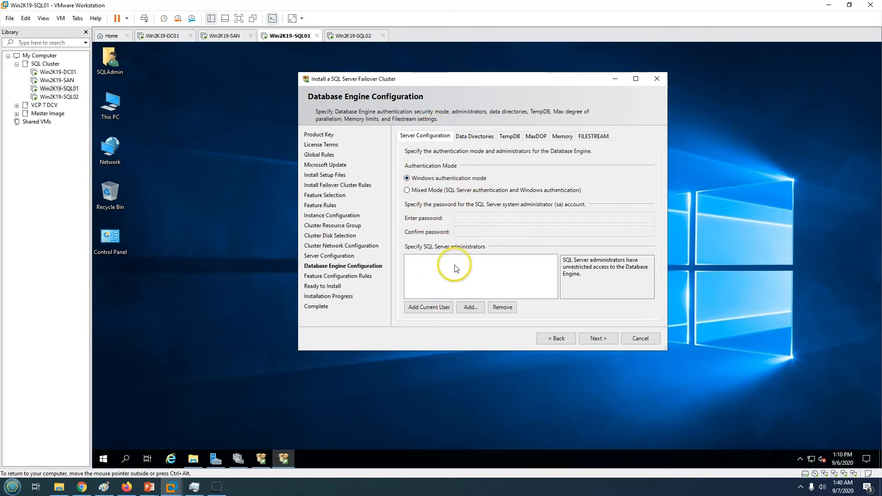
Add the current user as SQL Server administrator, review the data directories, TempDB and MaxDOP settings, and accept the Database Engine configuration with Windows authentication
left_click(425, 307)
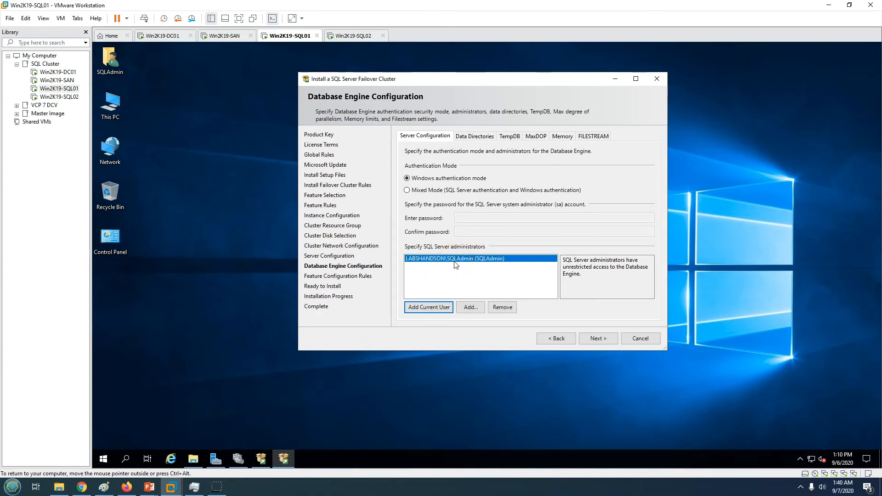
left_click(475, 137)
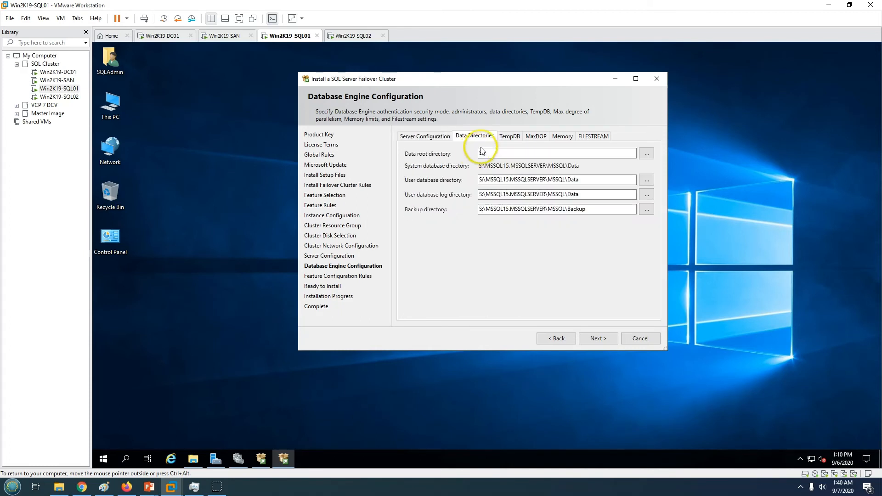
double_click(511, 153)
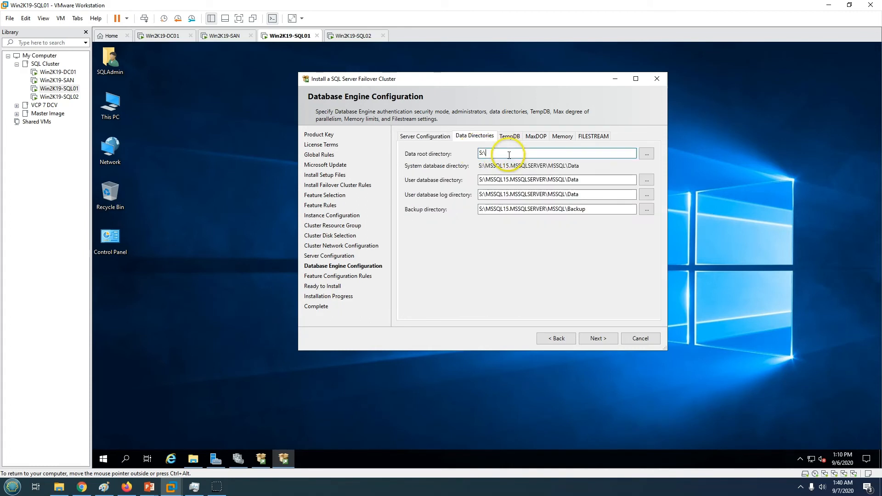
double_click(587, 179)
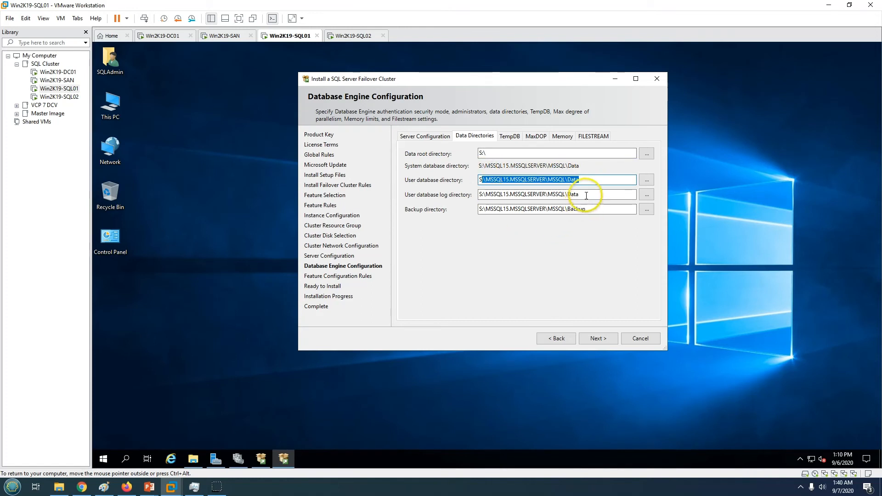
left_click_drag(582, 194, 488, 195)
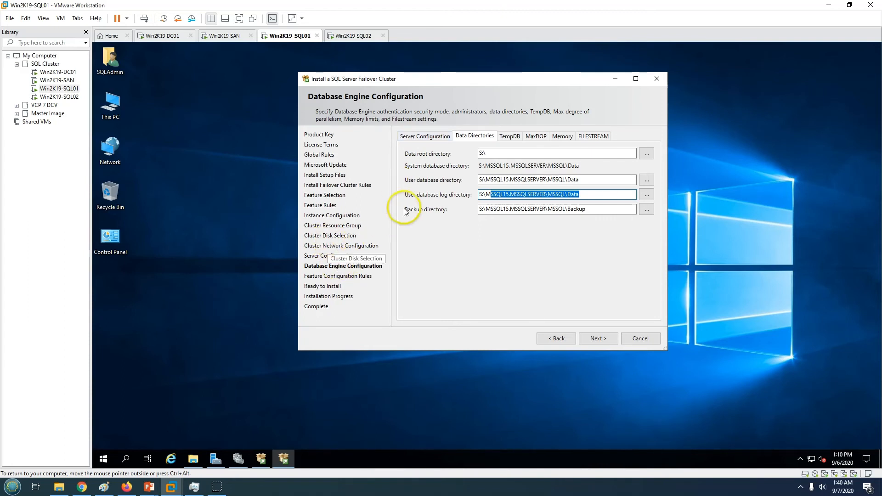
left_click(508, 136)
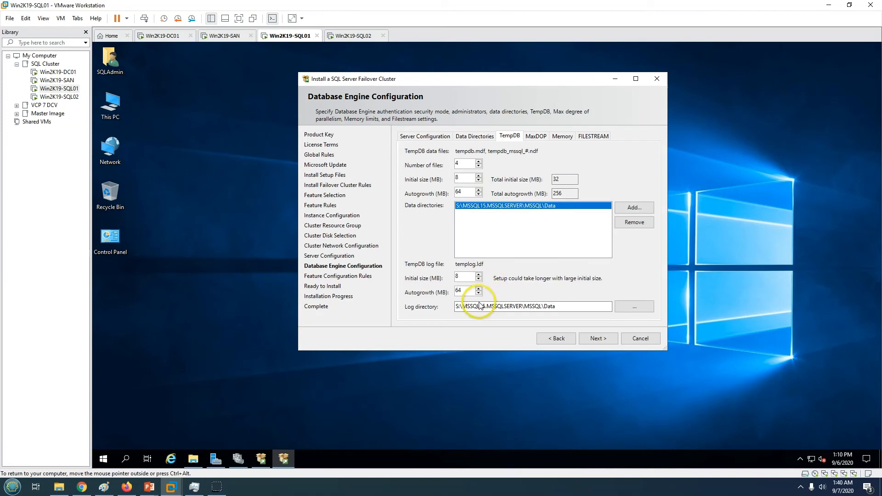
left_click(558, 306)
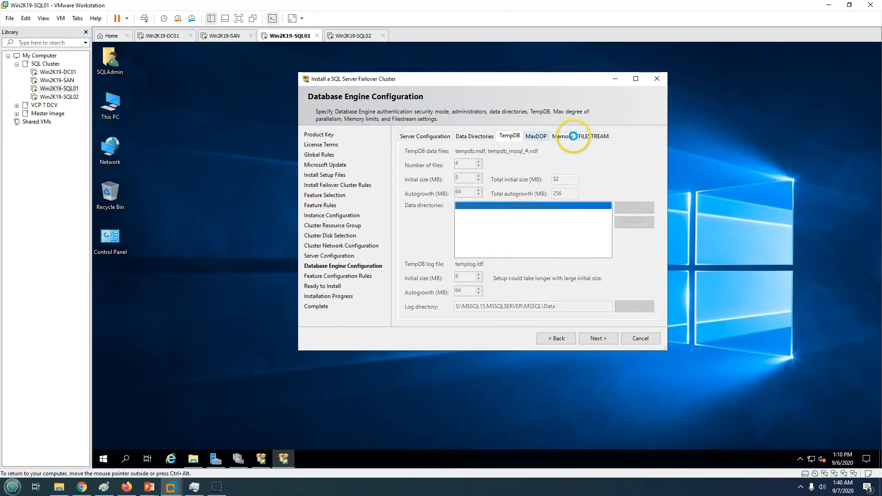
left_click(566, 137)
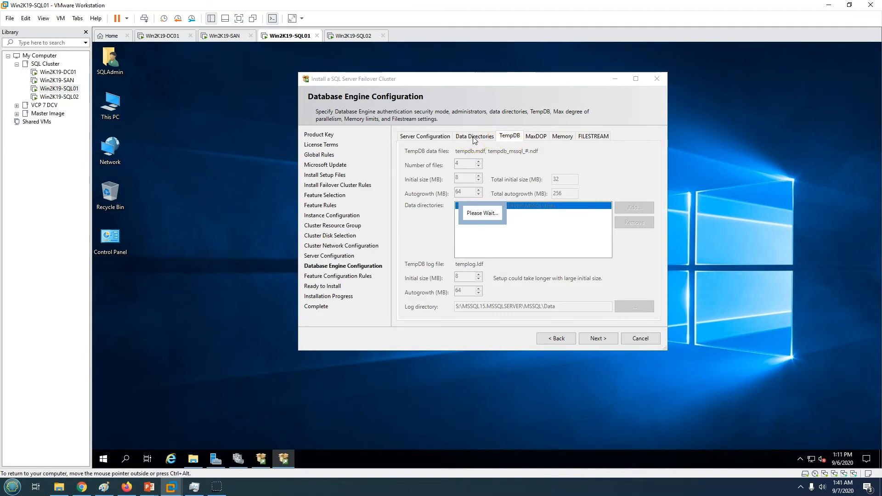
left_click(423, 136)
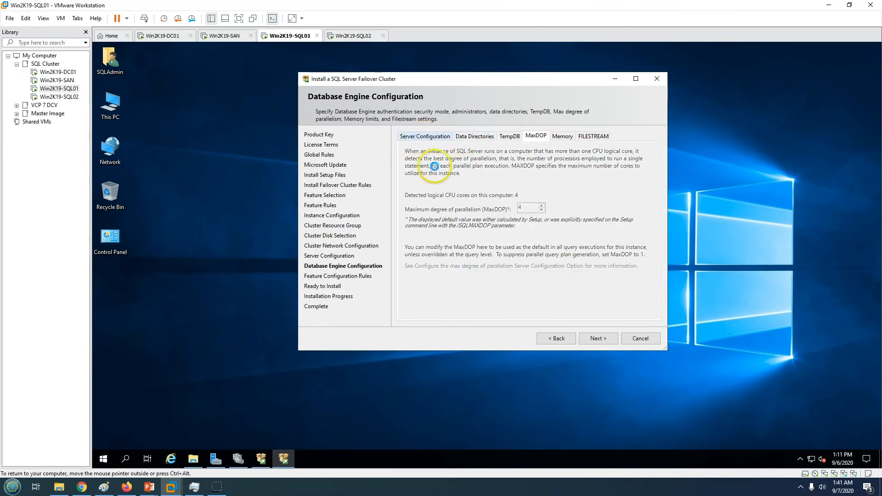
left_click(596, 340)
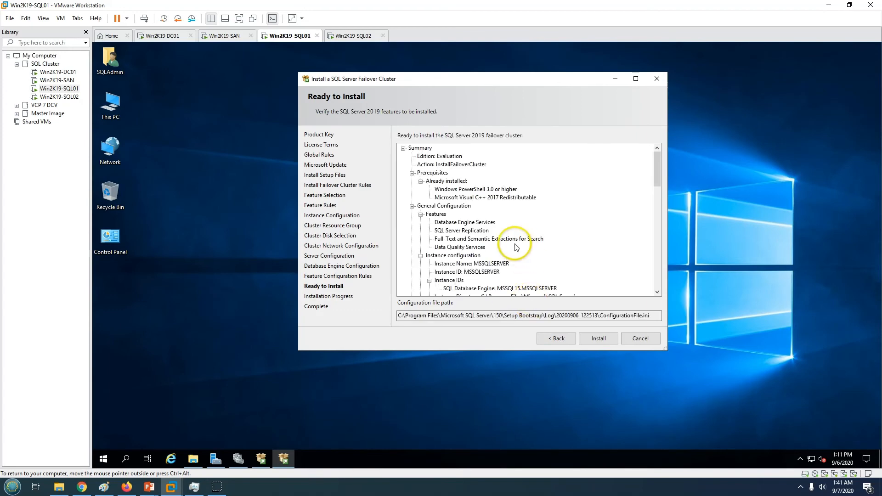
Review the failover cluster installation summary through to its shared disk, network name and IP address, and start the installation
scroll(574, 243, "down", 10)
scroll(577, 256, "down", 8)
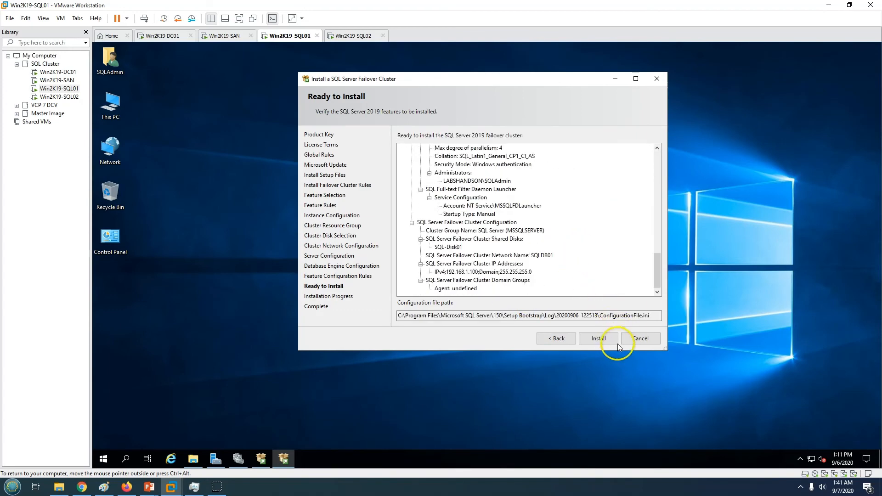
left_click(599, 339)
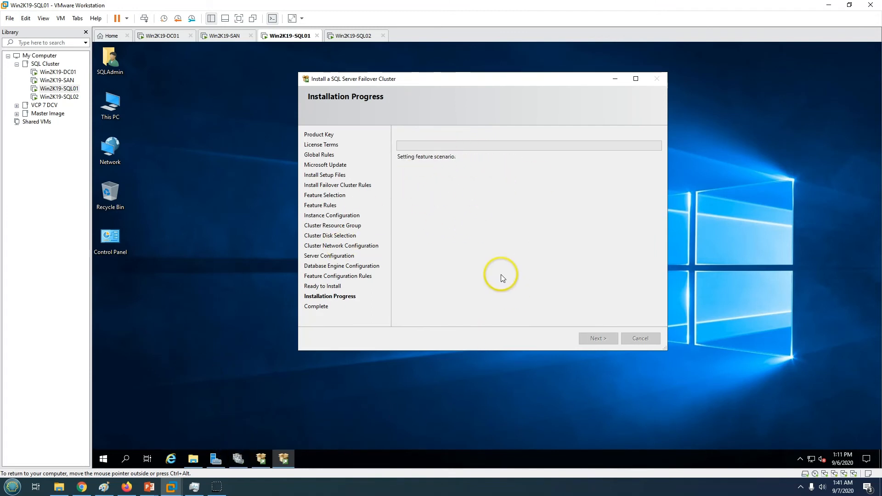
Inspect the nodes and roles of cluster WINSQLCLUS01 in Failover Cluster Manager, and return to the SQL Server installation progress
left_click(236, 463)
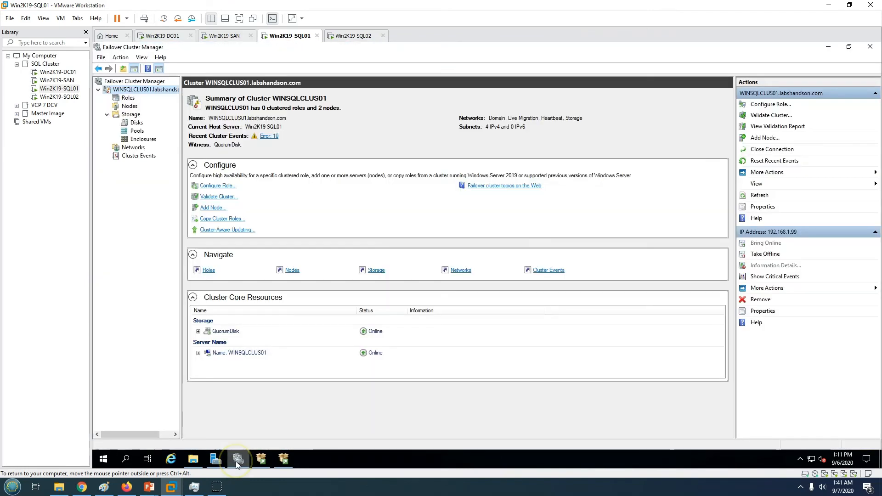
left_click(129, 106)
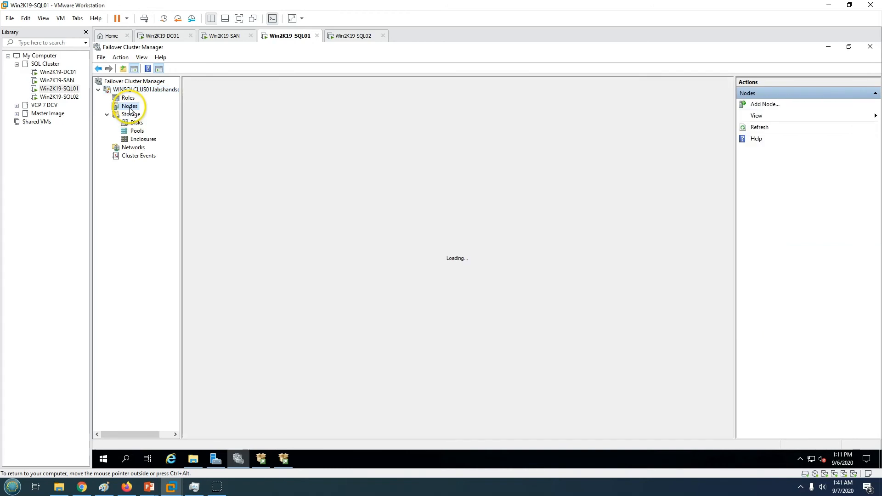
left_click(224, 125)
left_click(228, 116)
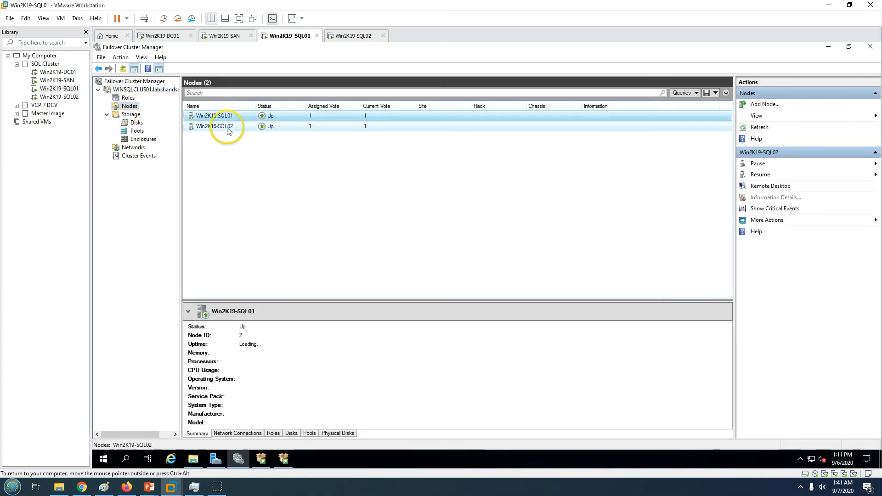
left_click(128, 98)
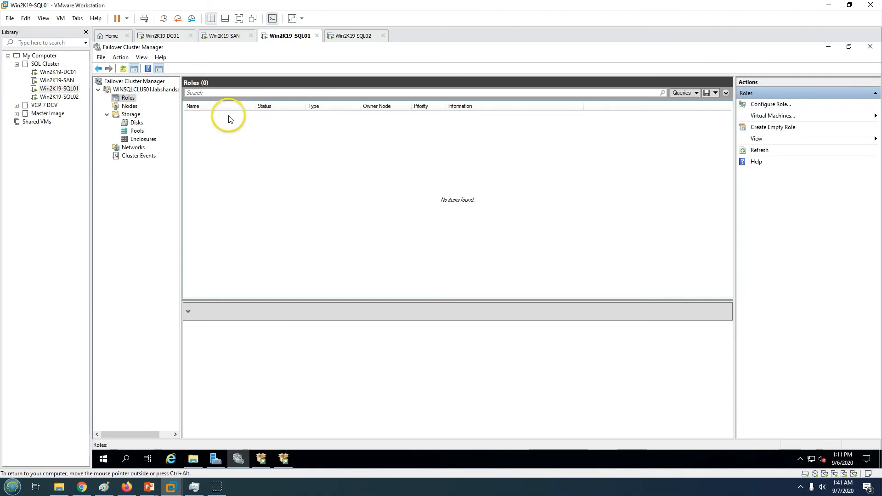
left_click(237, 458)
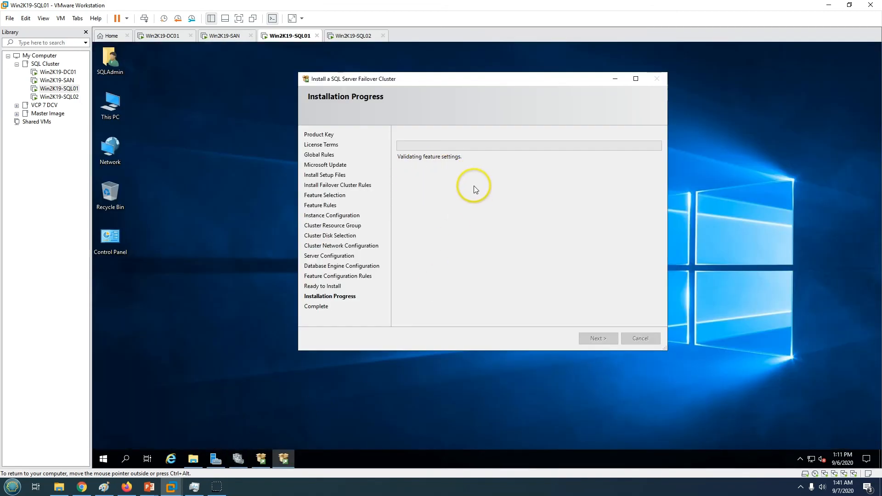
left_click(237, 458)
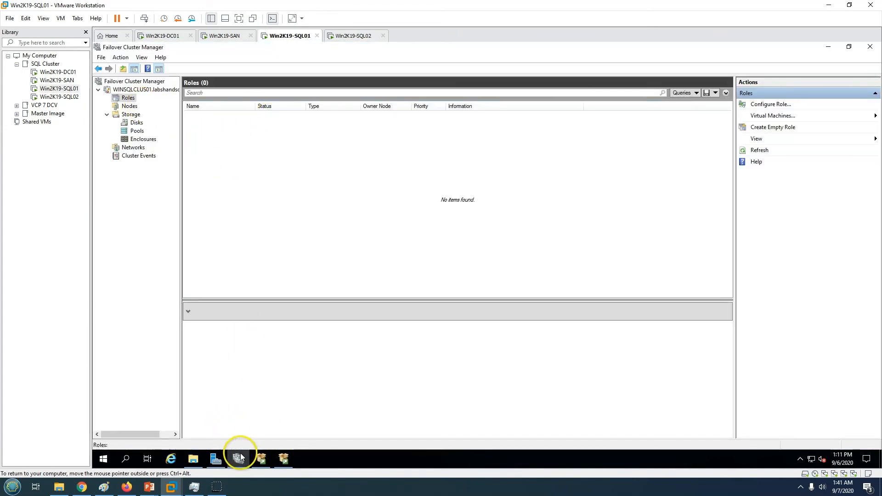
left_click(238, 458)
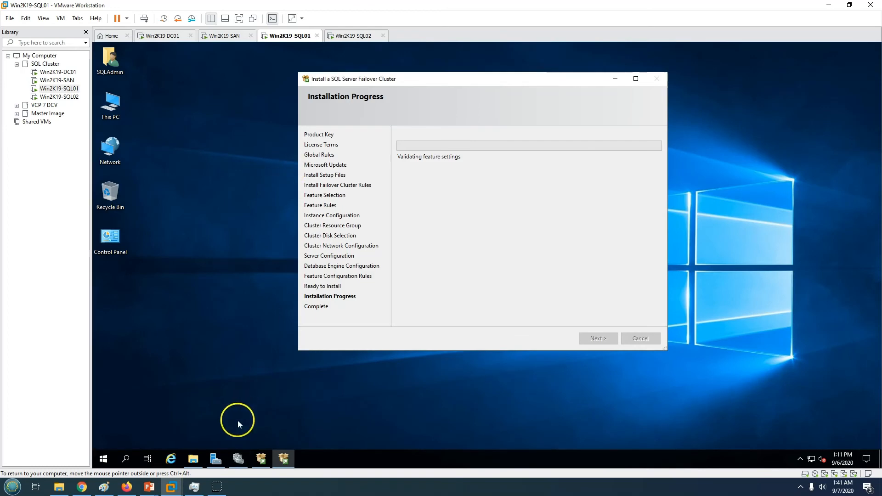
left_click(238, 459)
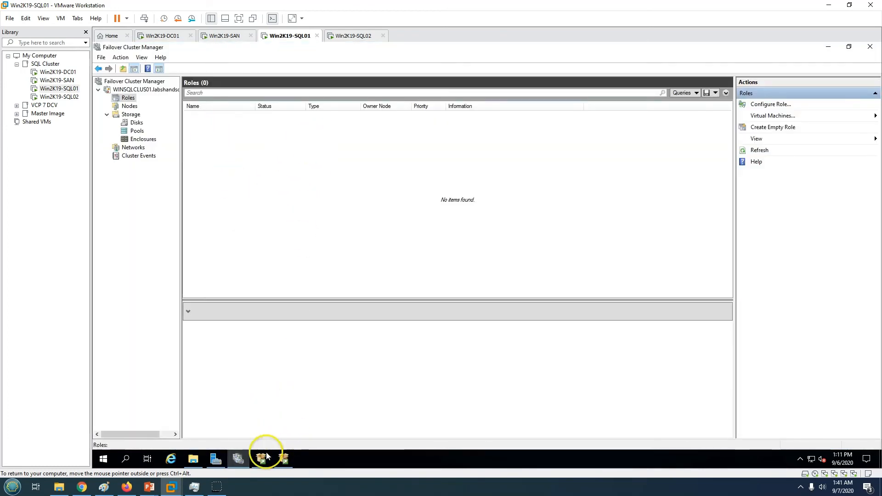
left_click(242, 461)
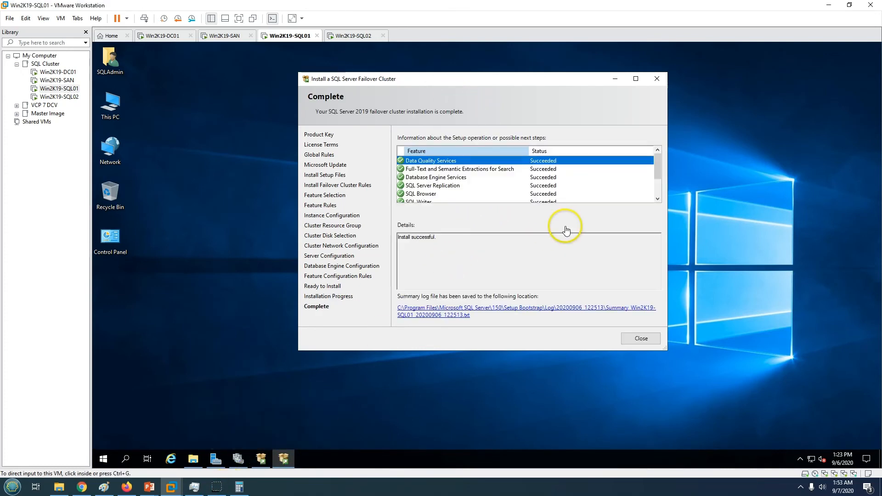
Review the feature results of the completed failover cluster installation, and close the setup wizard and SQL Server Installation Center
left_click_drag(656, 169, 655, 198)
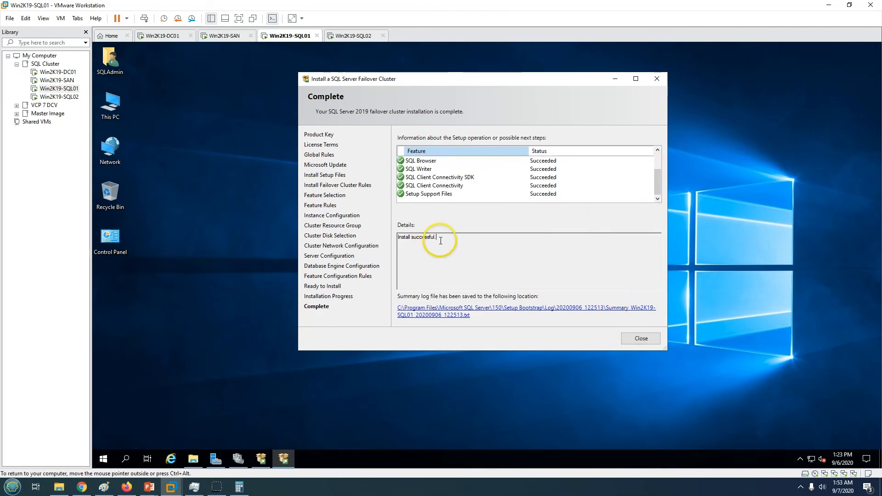
left_click_drag(440, 241, 352, 228)
left_click(639, 339)
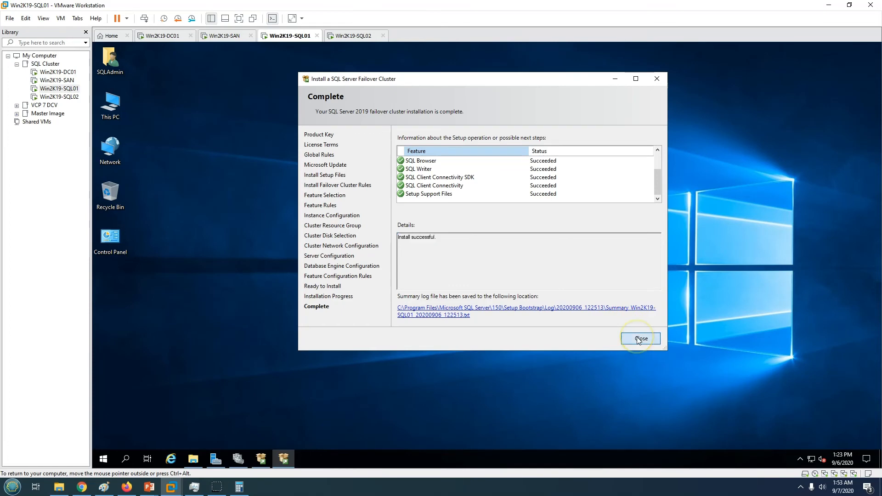
left_click(261, 459)
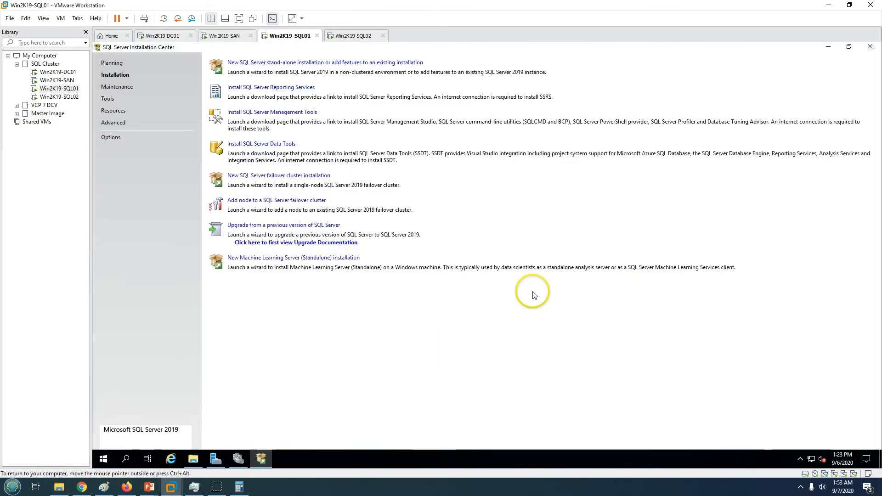
left_click(869, 47)
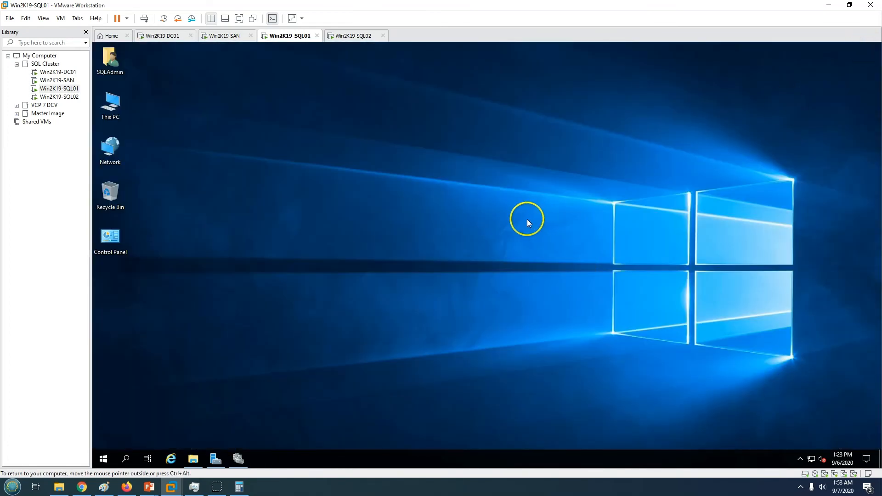
Inspect the SQL Server (MSSQLSERVER) role with its network name and IP address resources, and both cluster nodes in Failover Cluster Manager
left_click(238, 459)
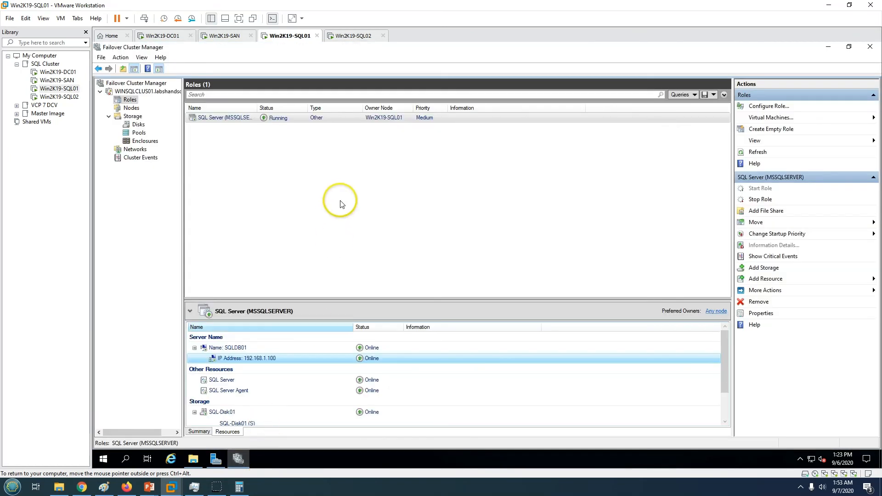
double_click(257, 108)
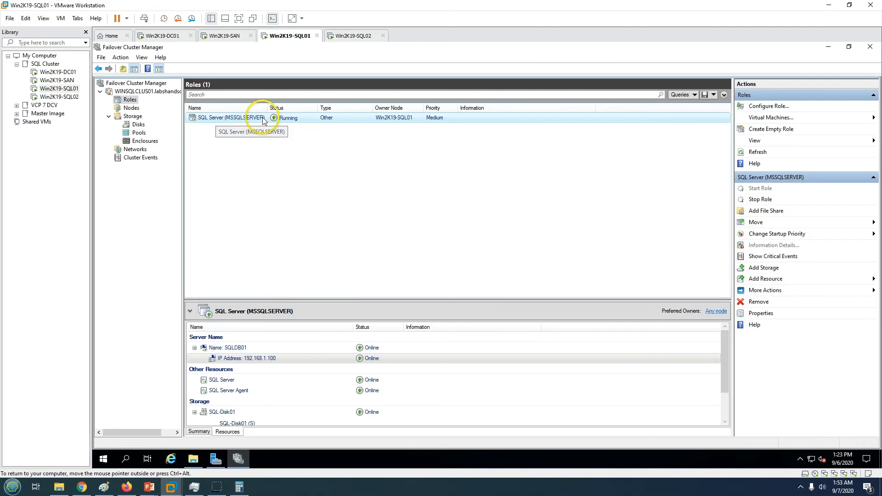
left_click(231, 349)
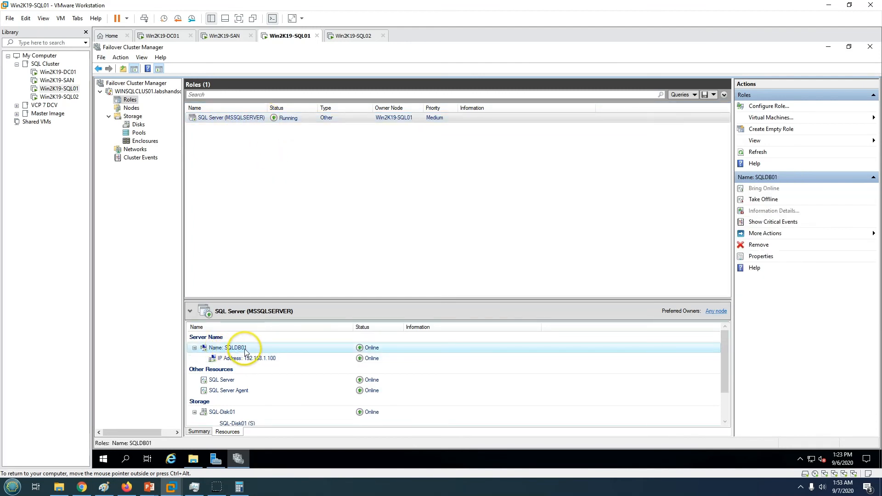
left_click(260, 358)
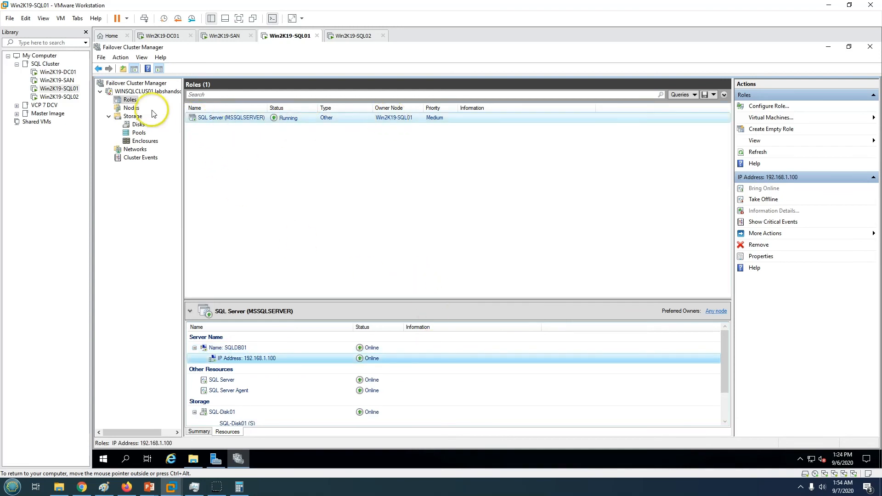
left_click(131, 108)
left_click(231, 118)
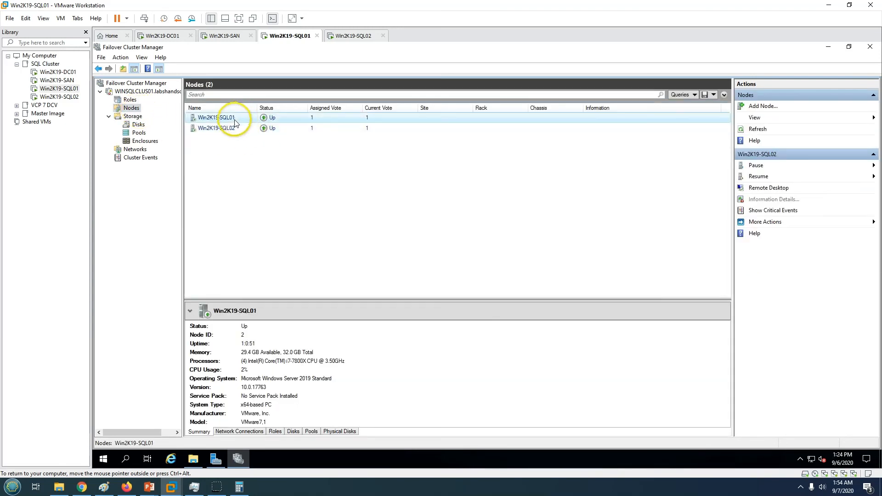
left_click(230, 128, "ctrl")
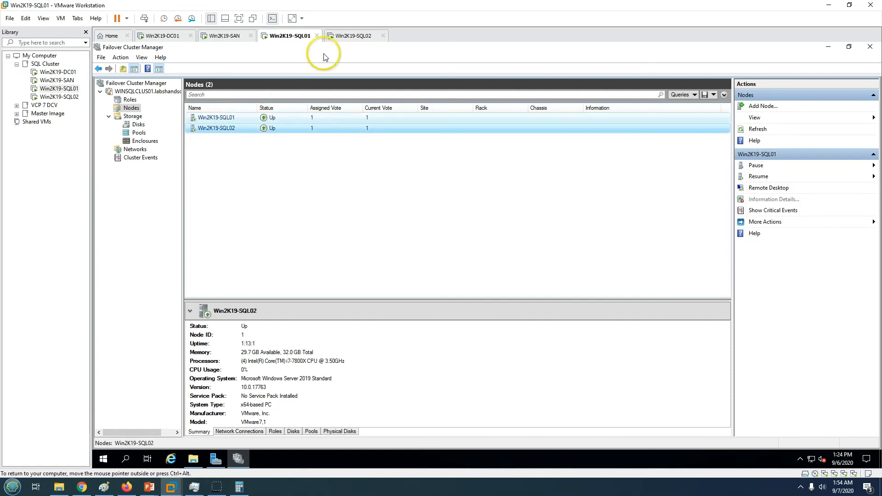
In the Win2K19-SQL02 virtual machine settings, set the CD/DVD drive to connected, connect at power on and use an ISO image file
left_click(354, 36)
right_click(354, 35)
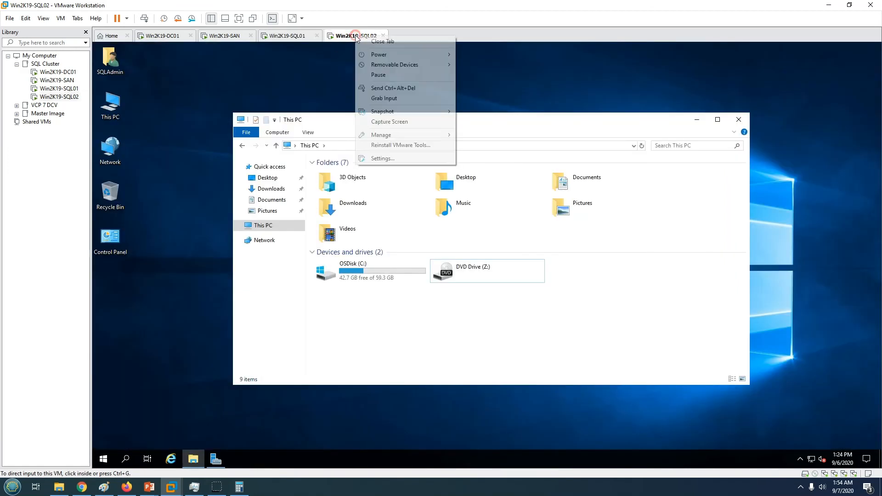
left_click(384, 158)
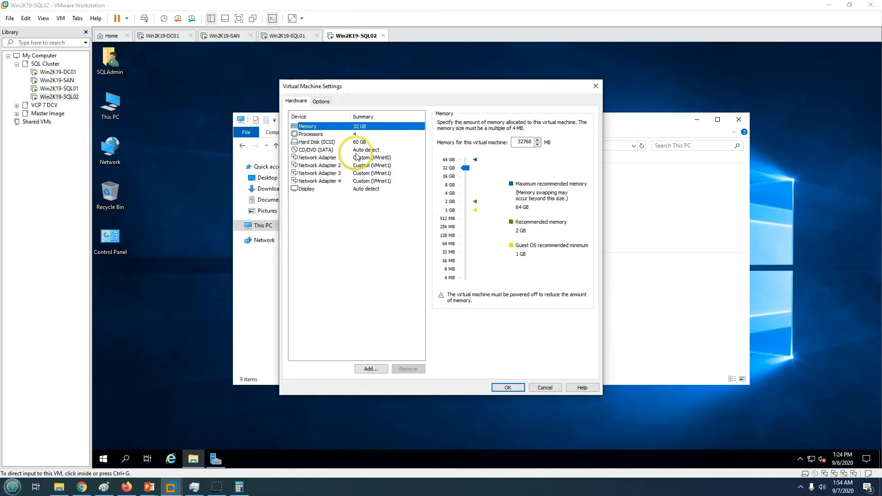
left_click(362, 149)
left_click(451, 123)
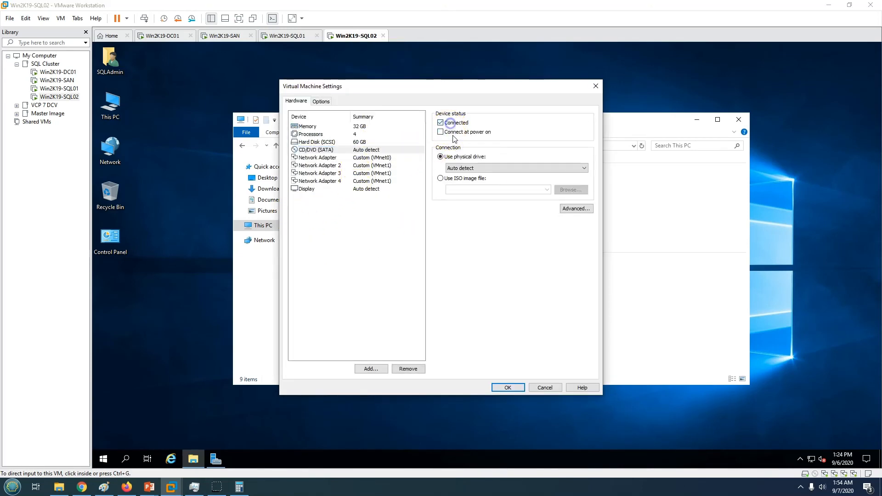
left_click(451, 132)
left_click(455, 178)
Mount SW_DVD9_NTRL_SQL_Svr_Standard_Edtn_2019Dec2019_64Bit_English_OEM_VL_X22-22109 from E:\ISO Repository\Microsoft\SQL Server in the CD/DVD drive and apply the settings
left_click(570, 190)
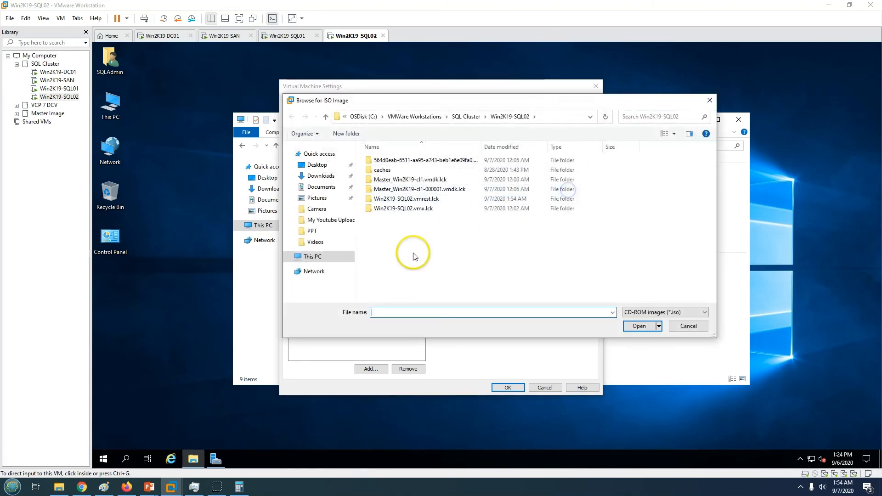
left_click(324, 257)
double_click(662, 267)
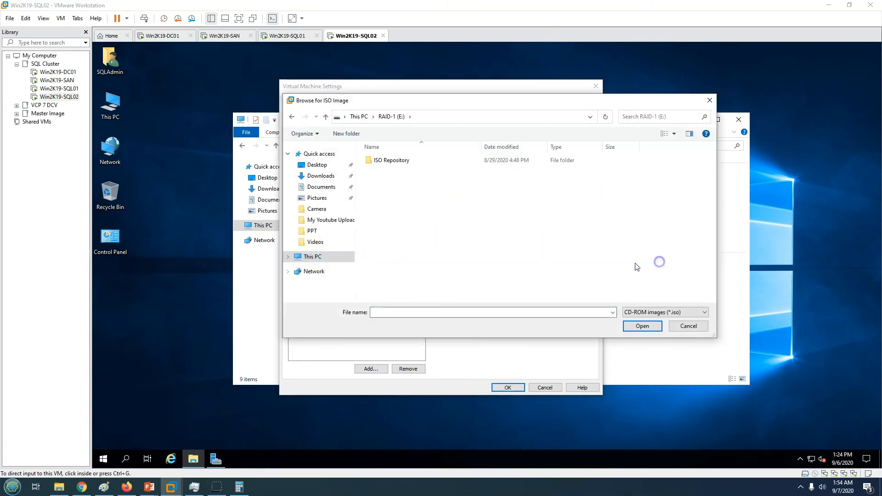
double_click(384, 159)
double_click(386, 180)
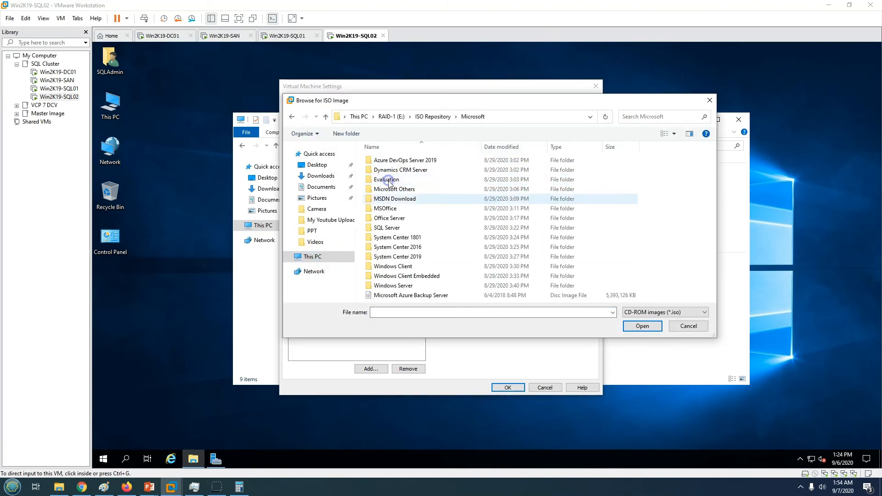
double_click(386, 228)
left_click(539, 238)
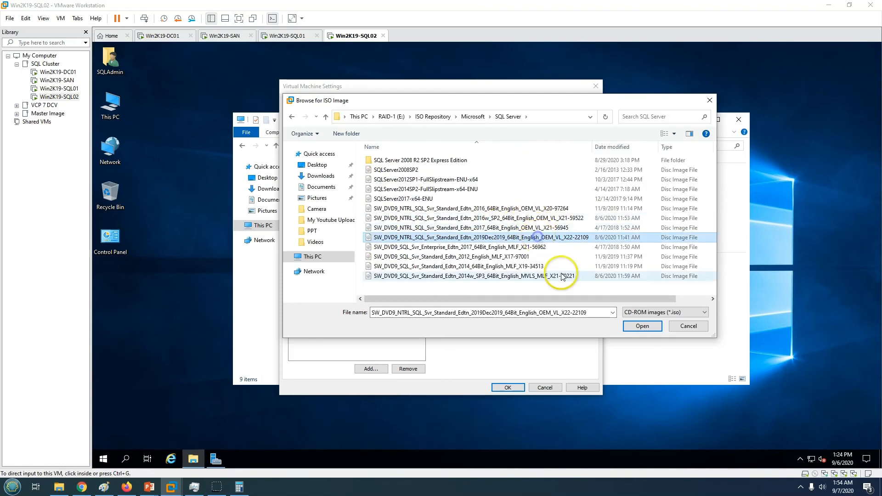
left_click(642, 325)
left_click(508, 388)
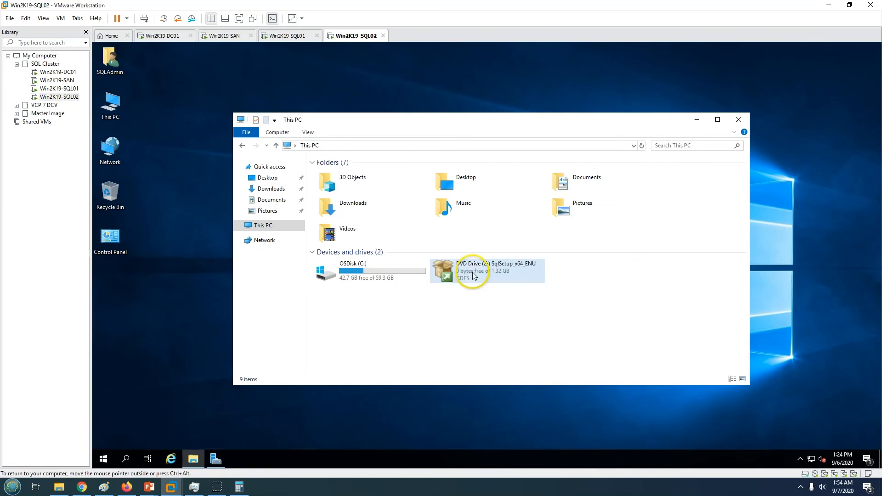
Launch SQL Server 2019 setup from the Z: DVD drive, allow it to make changes, and minimize File Explorer
double_click(519, 268)
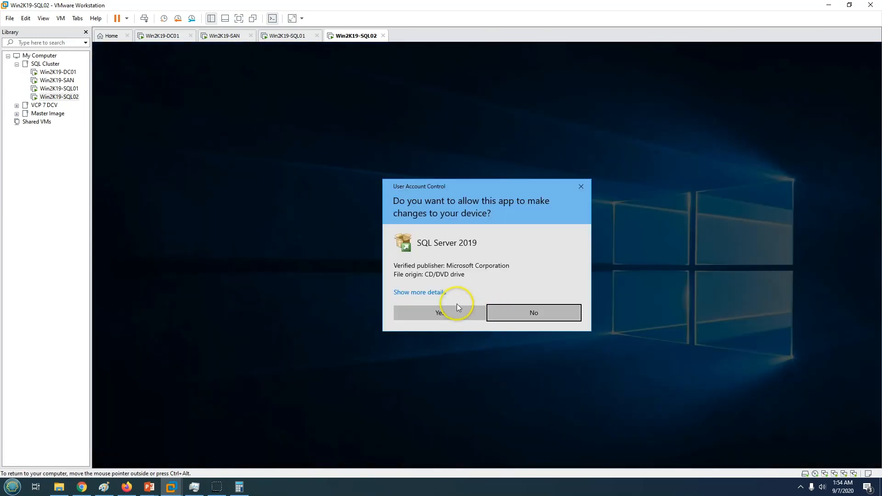
left_click(474, 314)
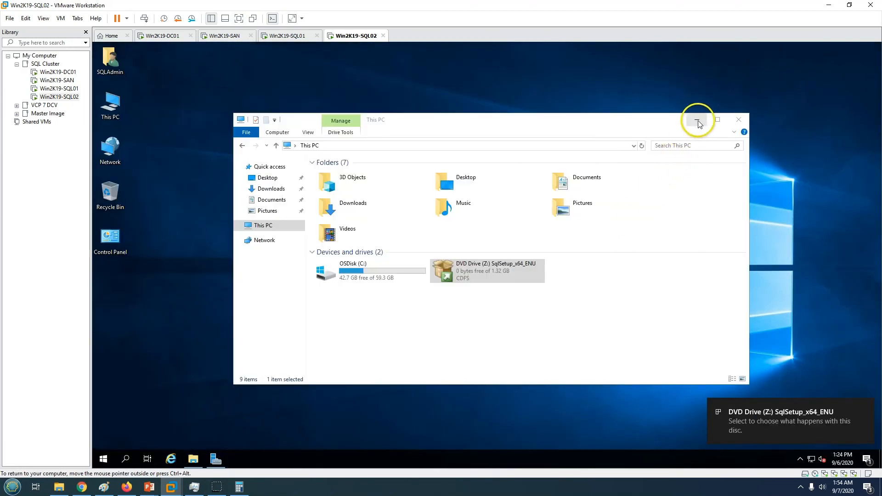
left_click(697, 120)
Switch to the PowerPoint slide show, review the step-by-step SQL Server 2019 cluster installation slide, and return to VMware Workstation
mouse_move(149, 485)
left_click(118, 458)
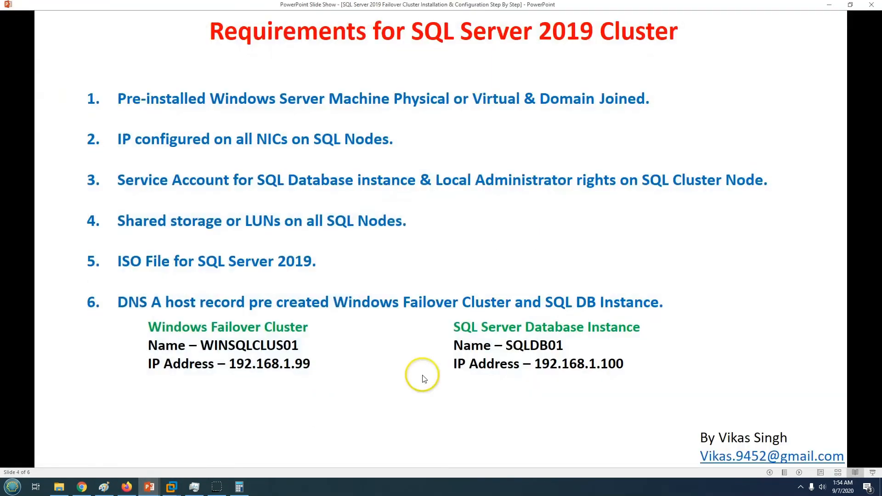
left_click(197, 313)
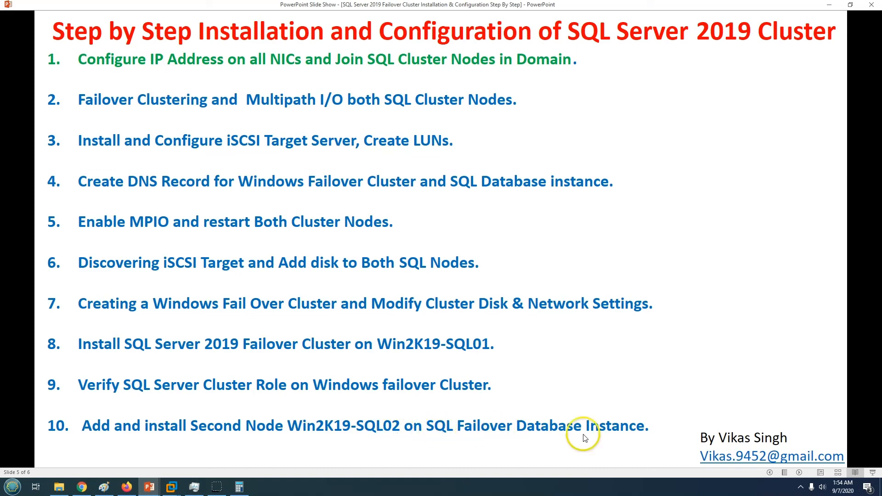
left_click(829, 6)
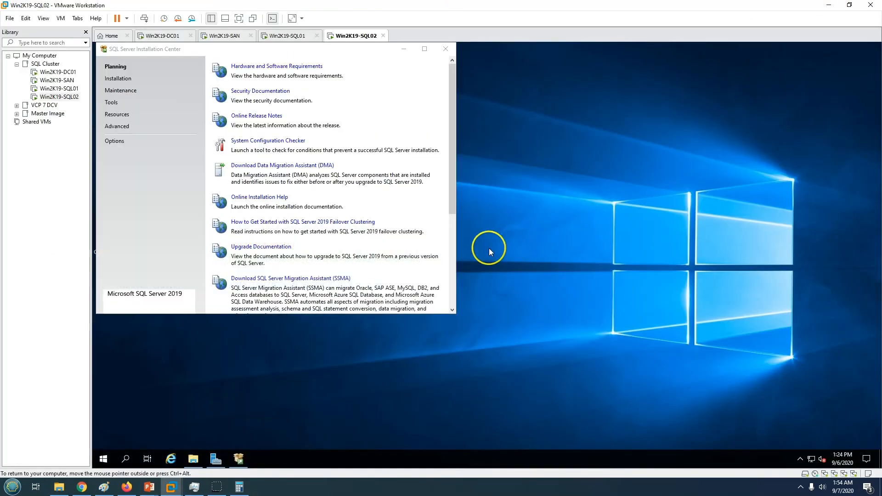
Start adding a node to a SQL Server failover cluster from the Installation Center, and minimize the Installation Center
left_click(118, 78)
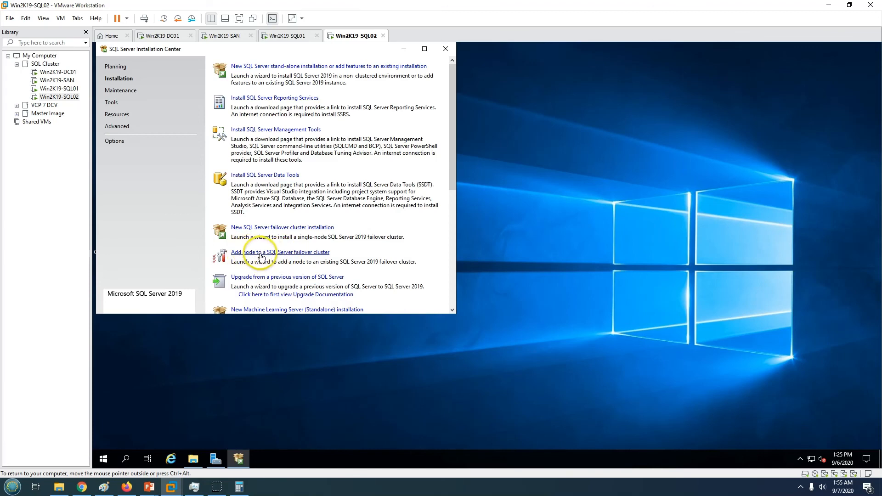
left_click(310, 254)
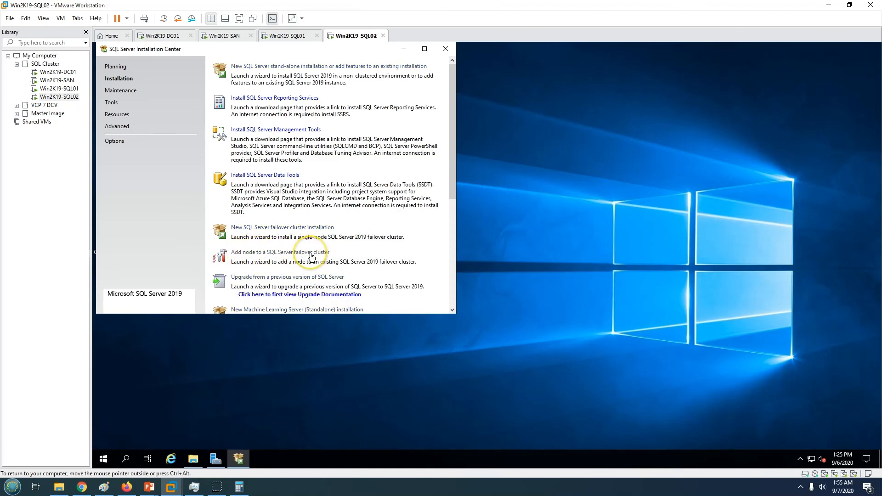
left_click(404, 51)
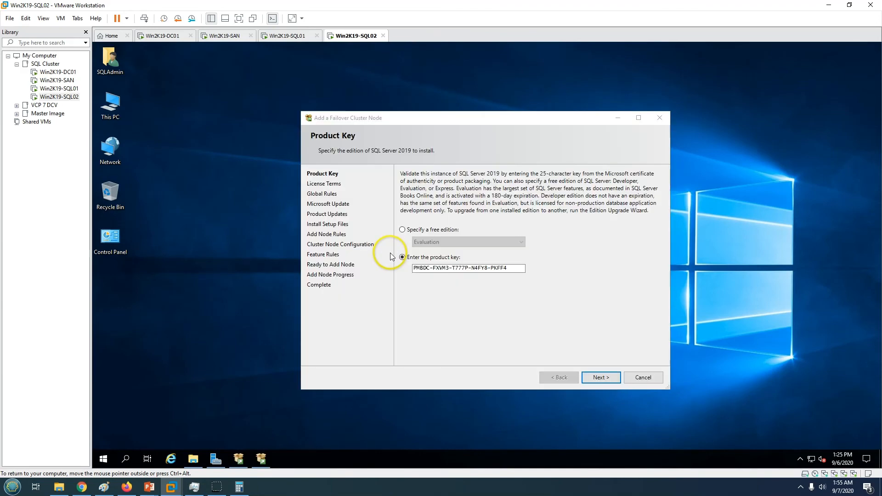
Choose the free Evaluation edition, accept the license terms, and proceed to the Add Node Rules check without using Microsoft Update
left_click(419, 230)
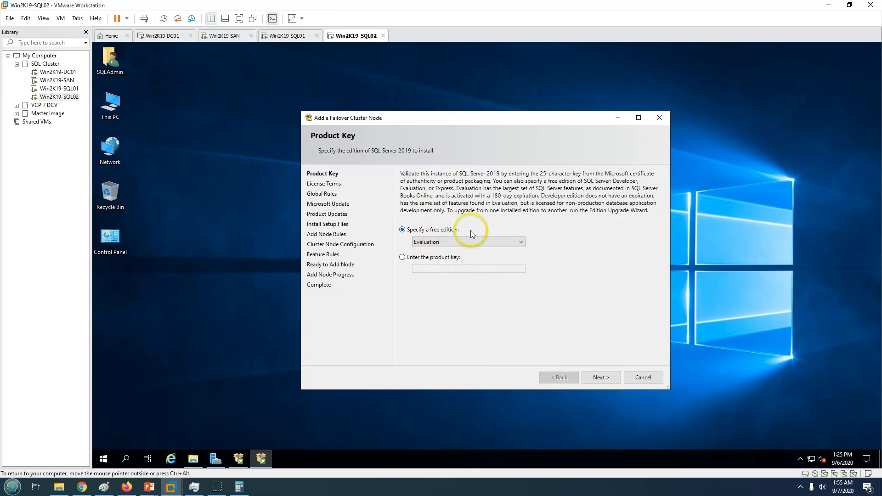
left_click(608, 377)
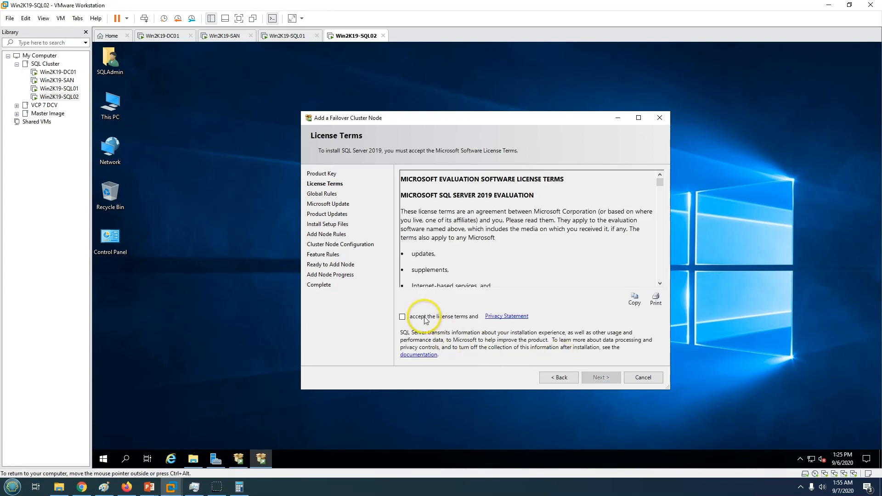
left_click(402, 316)
left_click(599, 378)
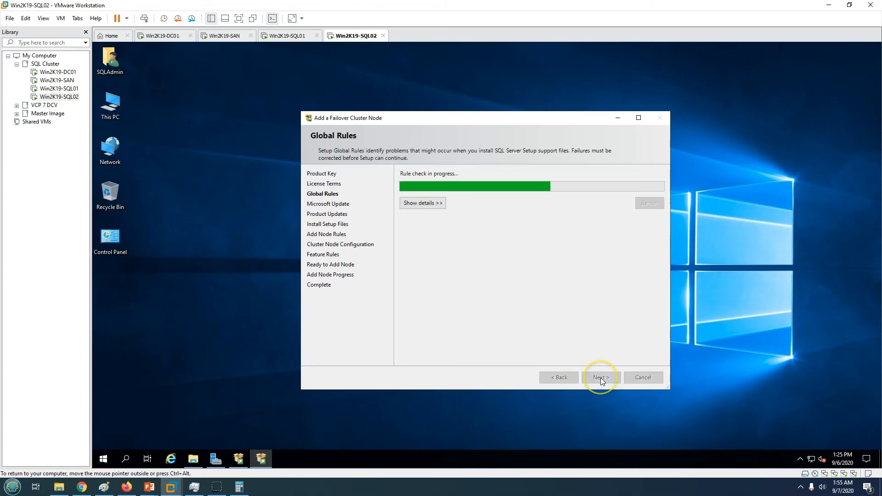
left_click(610, 376)
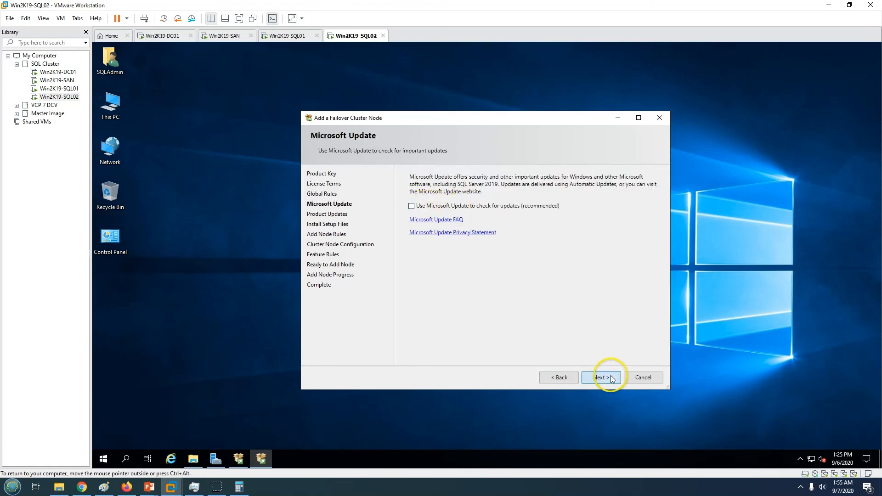
left_click(601, 377)
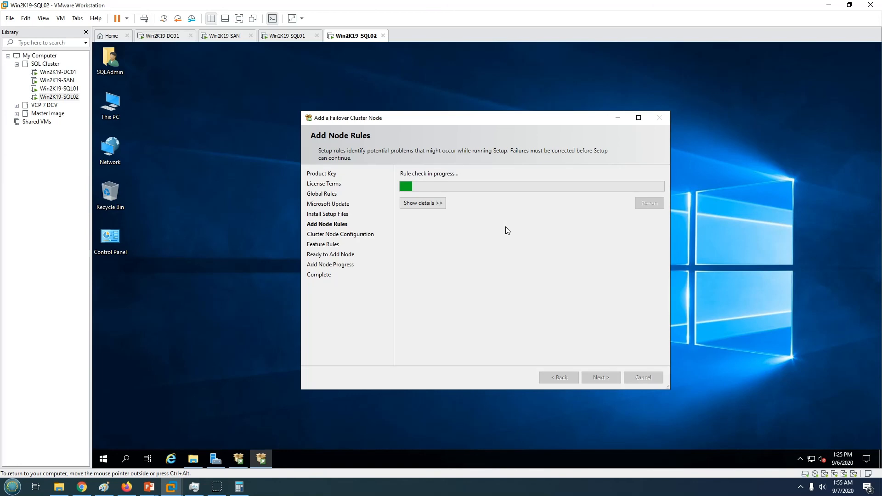
Show the Add Node Rules details, review the status of each rule, and continue to Cluster Node Configuration
left_click(422, 203)
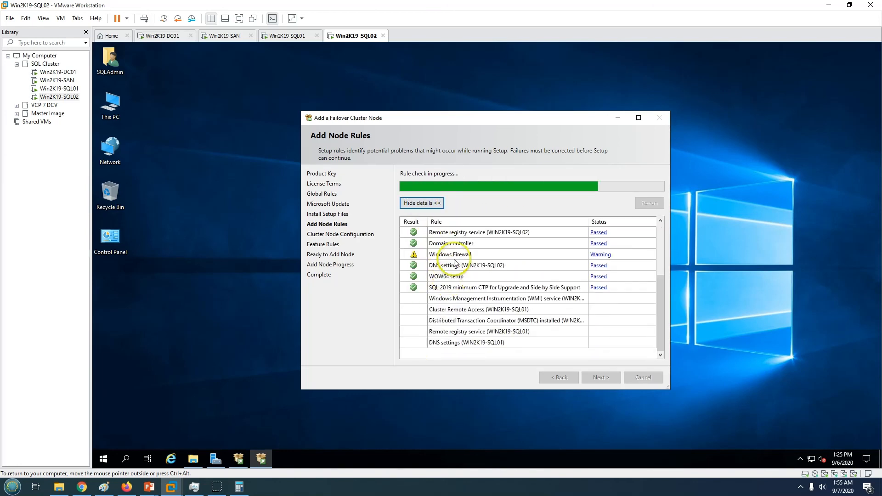
scroll(478, 280, "down", 1)
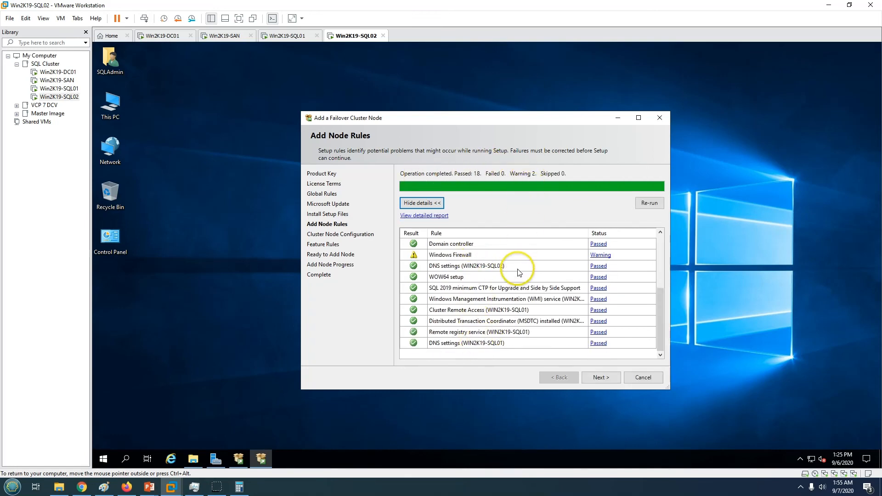
scroll(515, 297, "up", 1)
scroll(516, 296, "up", 3)
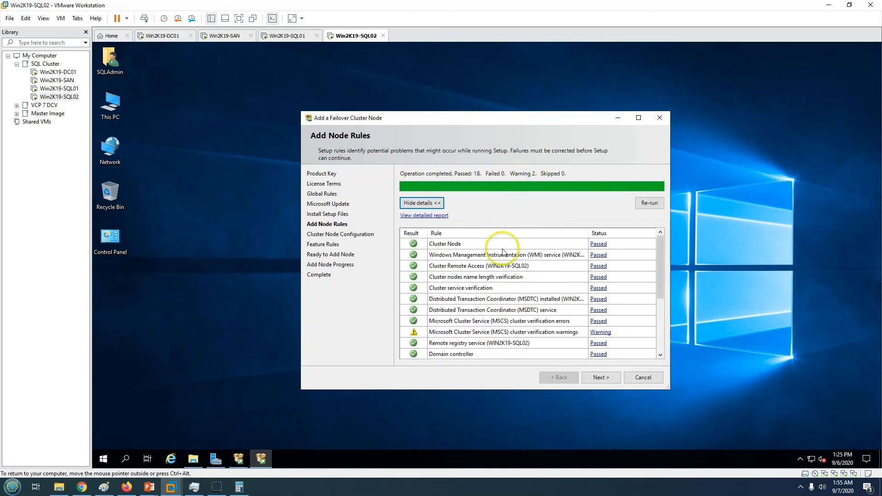
scroll(509, 308, "down", 4)
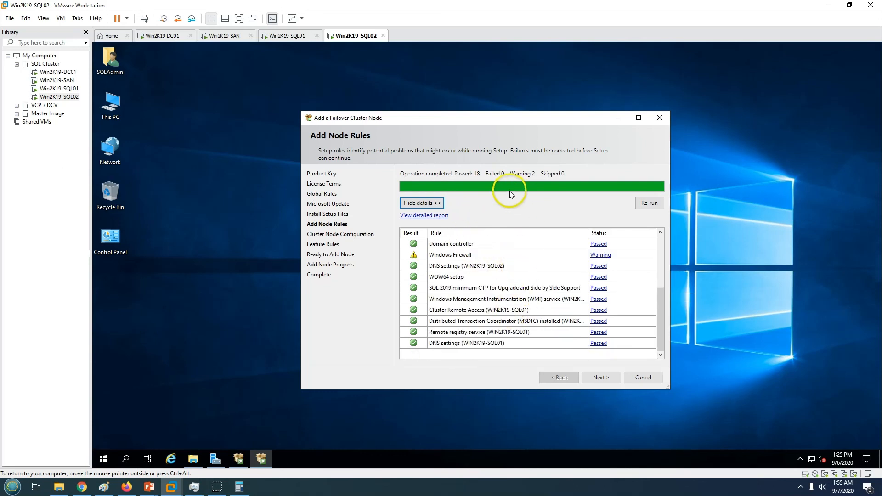
left_click(602, 378)
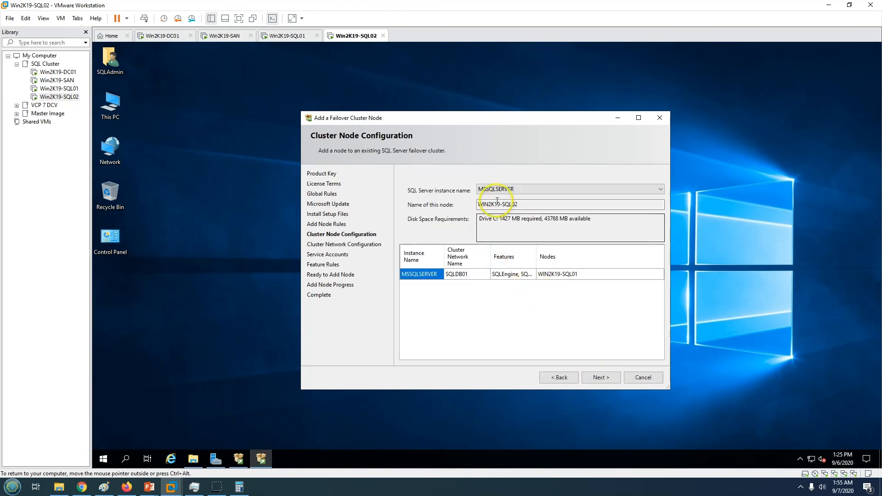
Check which SQL Server instance names are available for the node being added
left_click(522, 188)
left_click(522, 188)
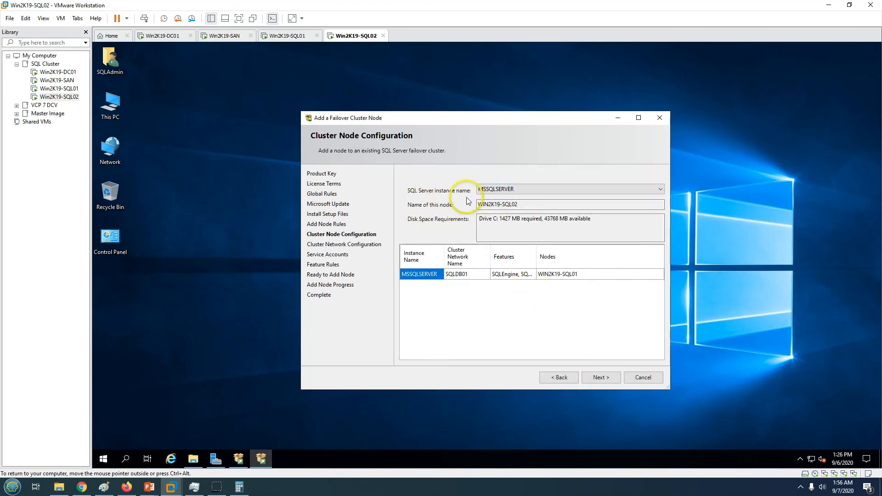
left_click(498, 189)
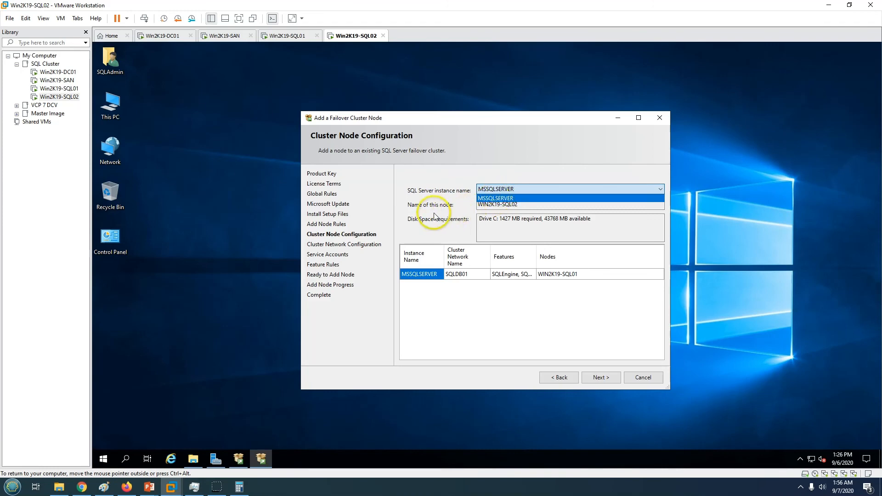
Open Failover Cluster Manager from Server Manager, and view the roles of cluster WINSQLCLUS01 in a maximized window
left_click(214, 458)
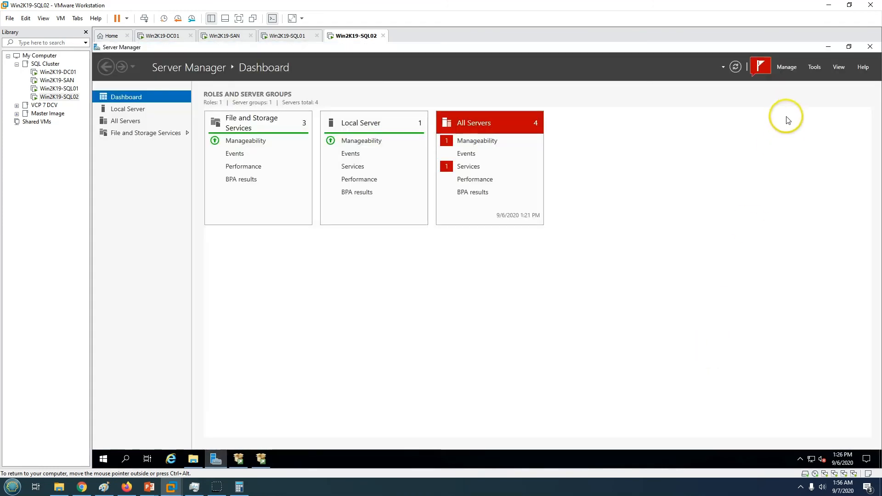
left_click(812, 67)
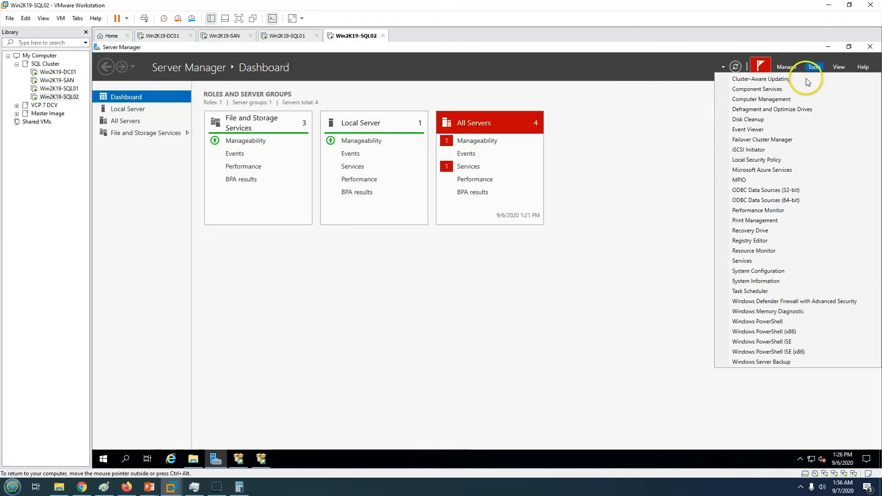
left_click(760, 139)
left_click(826, 46)
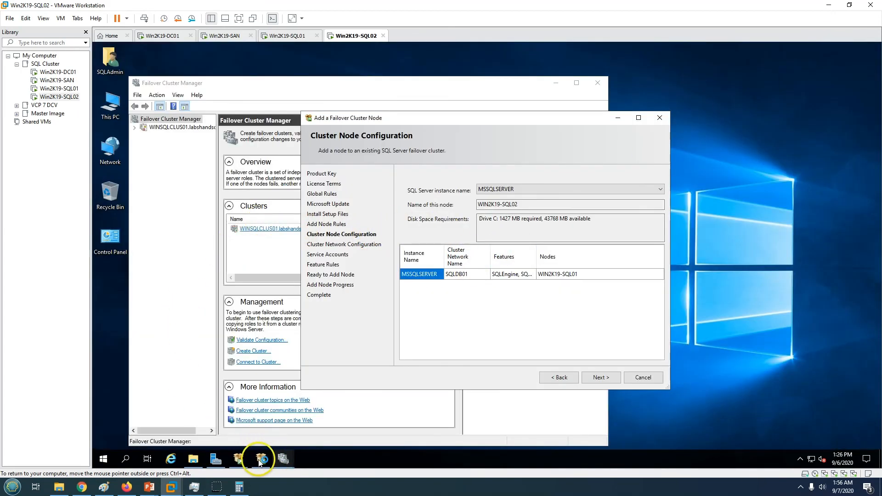
left_click(159, 129)
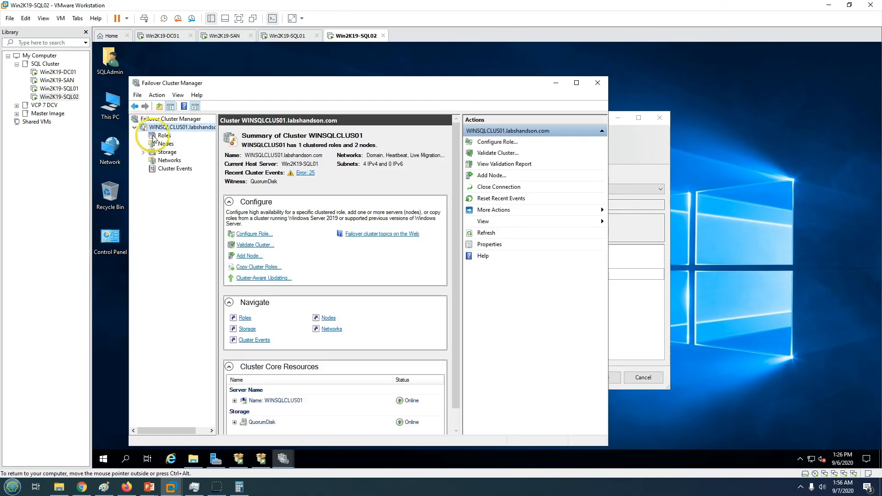
left_click(170, 134)
double_click(285, 84)
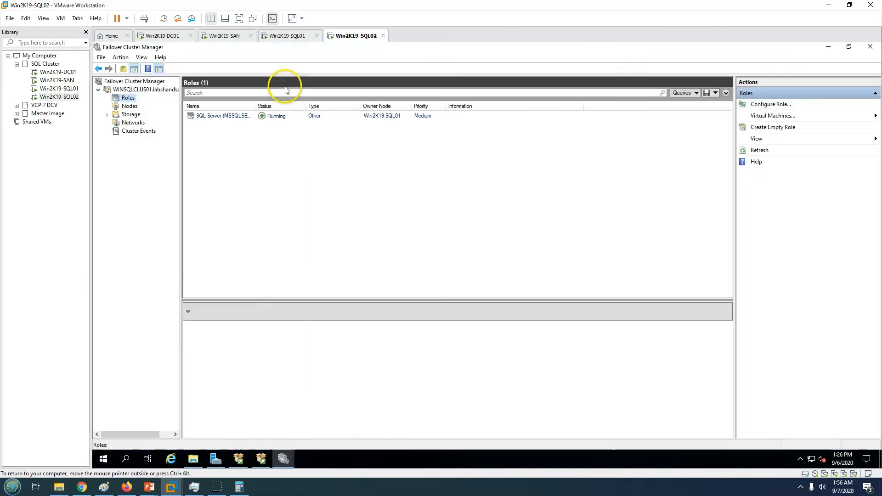
Minimize Failover Cluster Manager, permanently dismiss its Windows Admin Center message, and clear the Windows Defender notification
left_click(828, 46)
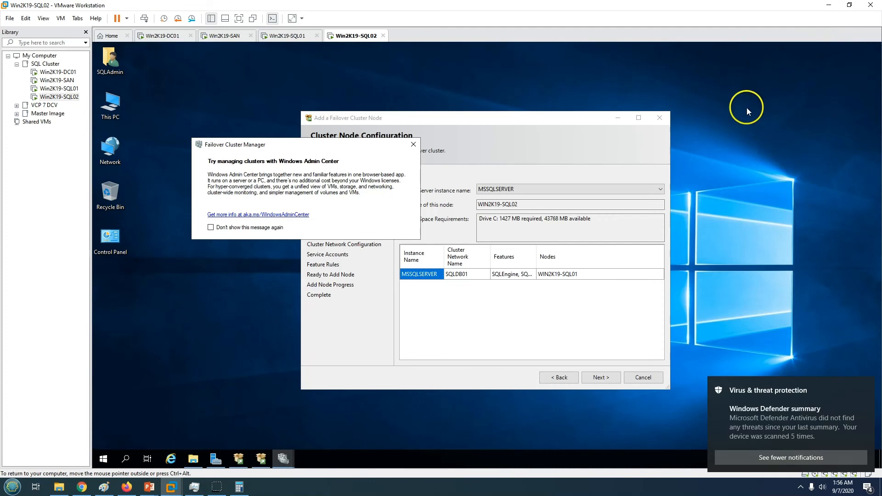
left_click(255, 228)
left_click(413, 145)
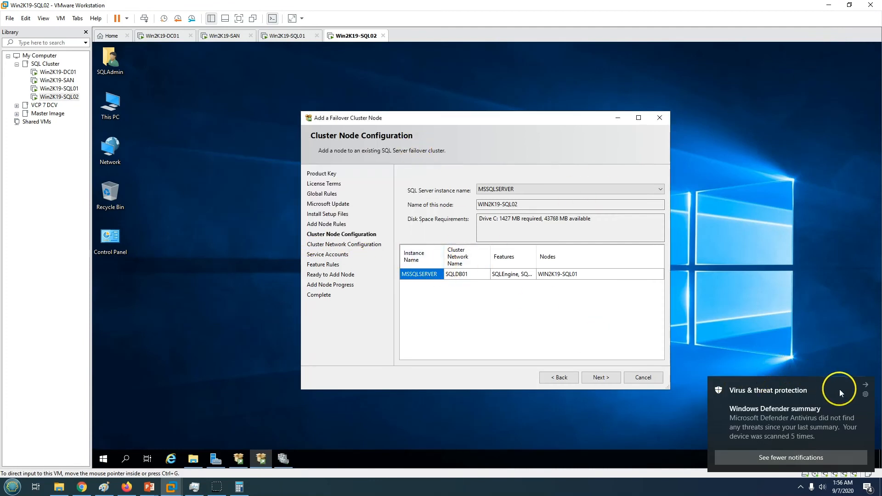
left_click(865, 384)
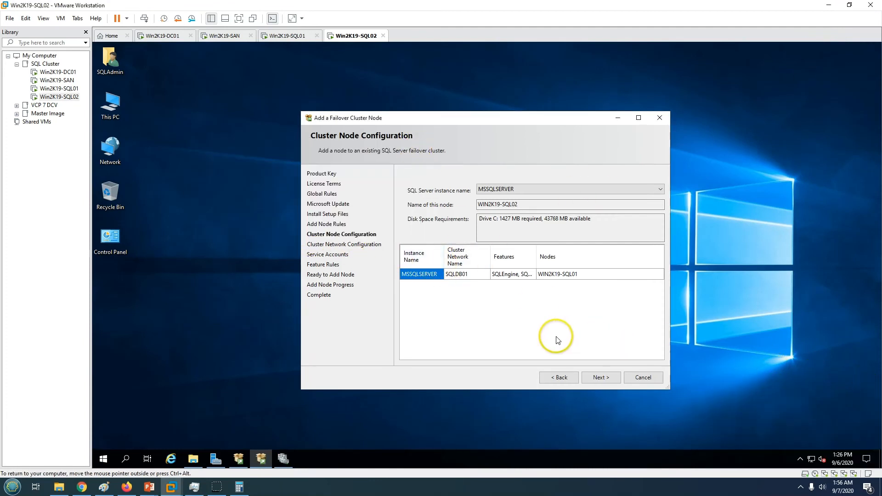
Review the MSSQLSERVER instance, node names and cluster IP address, and accept the node and network configuration to reach Service Accounts
left_click(462, 274)
left_click(562, 275)
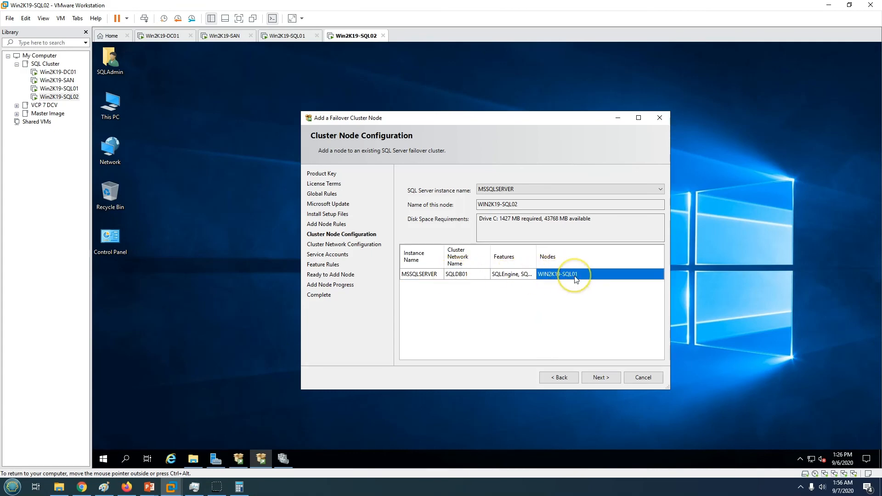
left_click(488, 224)
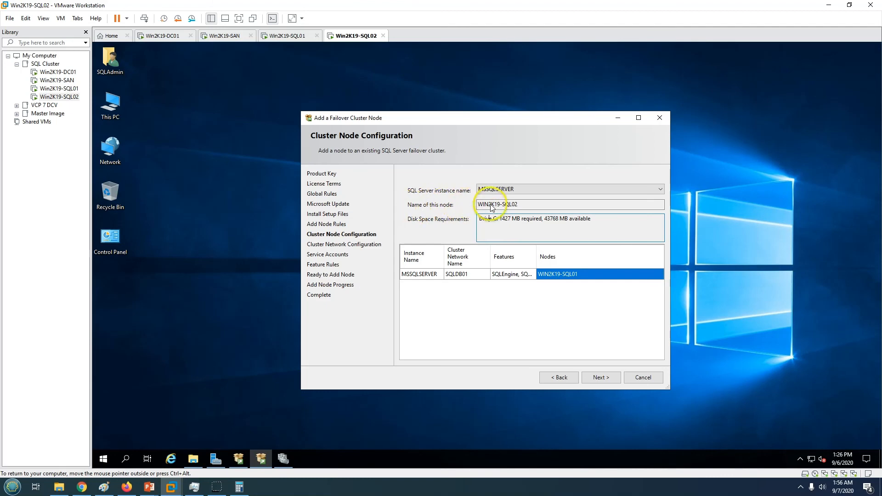
left_click_drag(528, 204, 393, 202)
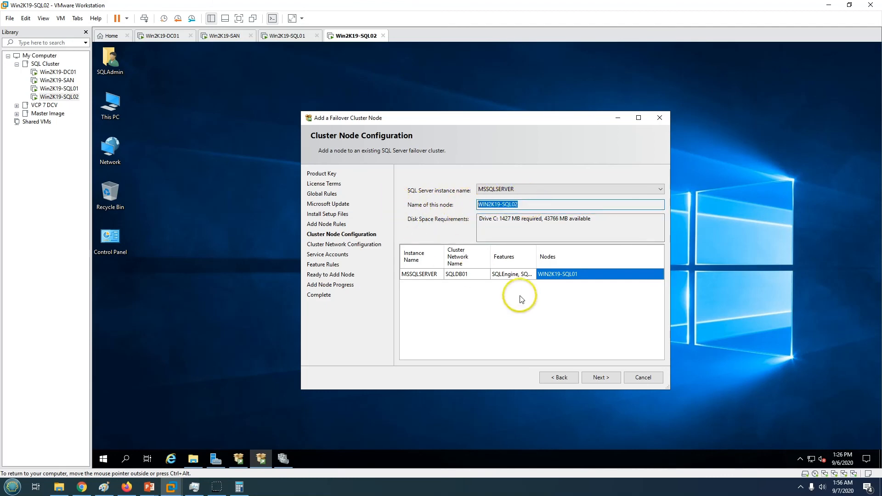
left_click(604, 379)
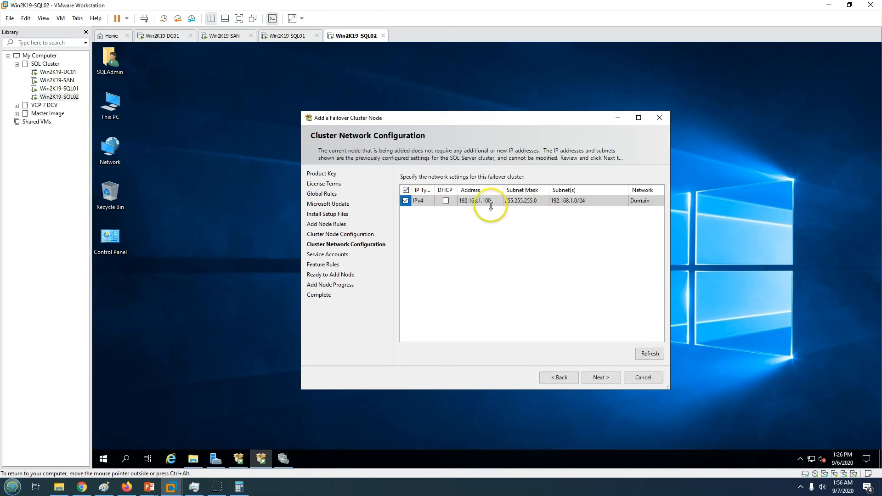
left_click(494, 200)
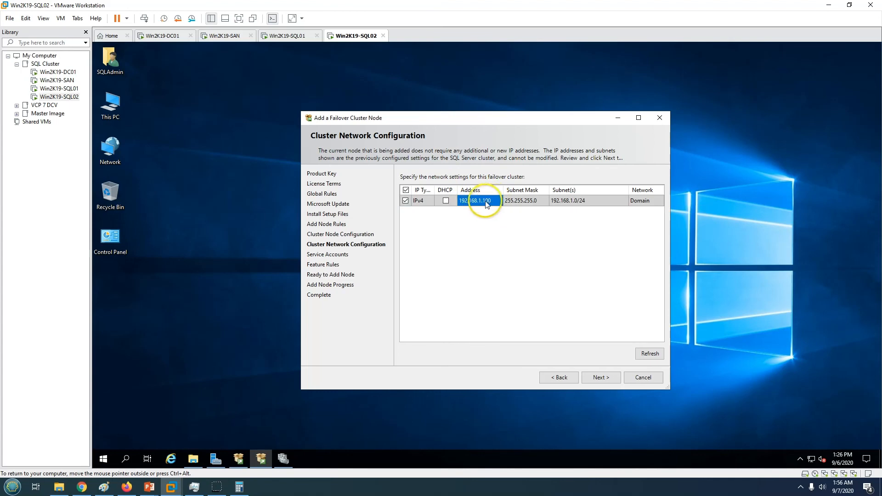
left_click(602, 379)
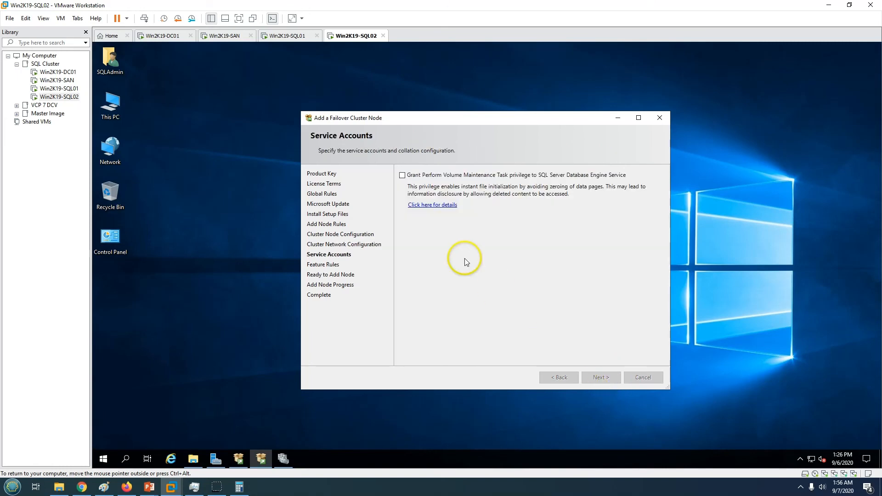
Grant the Perform Volume Maintenance Task privilege, enter the account passwords for SQL Server Database Engine and SQL Server Agent, and proceed
left_click(403, 247)
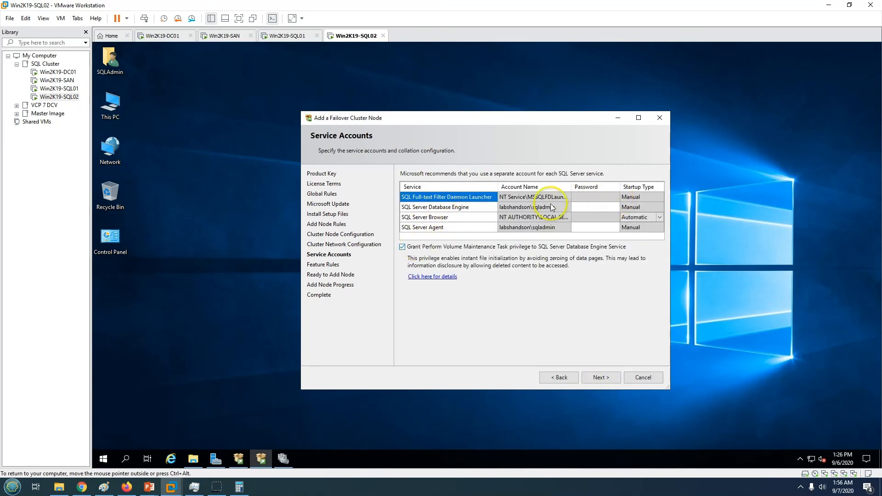
left_click(588, 207)
type("•")
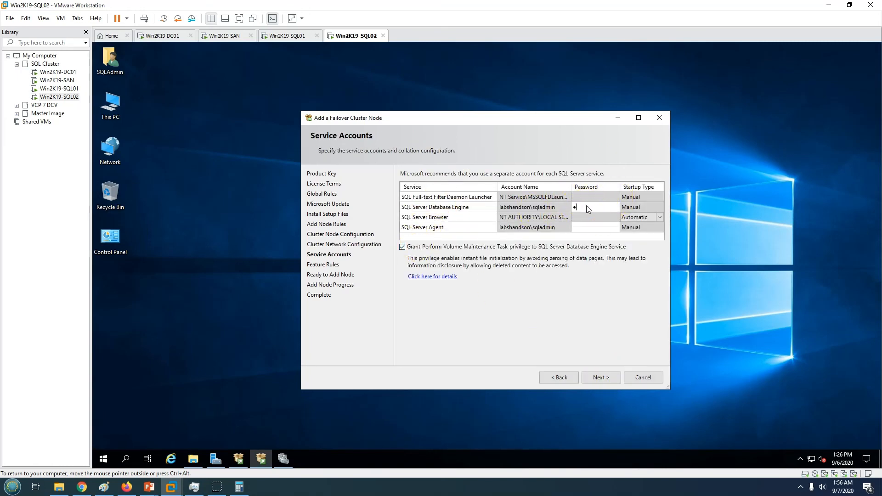
type("•••••••")
key("Tab")
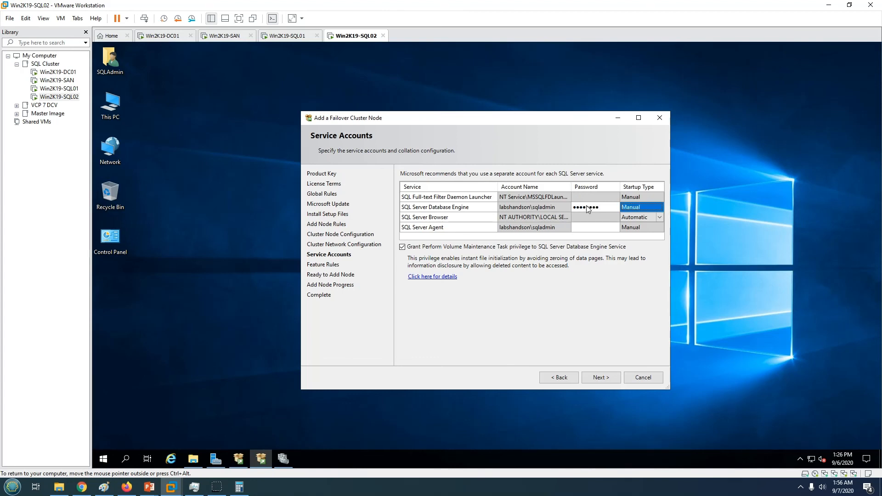
left_click(590, 228)
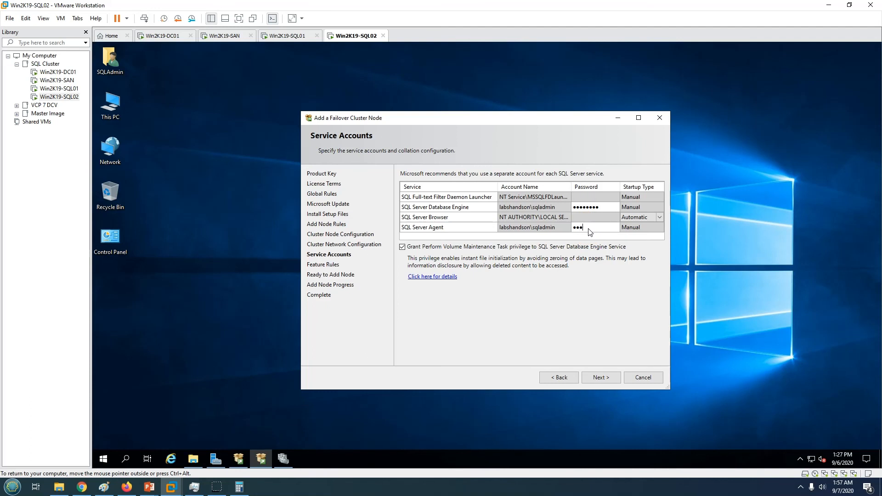
left_click(601, 378)
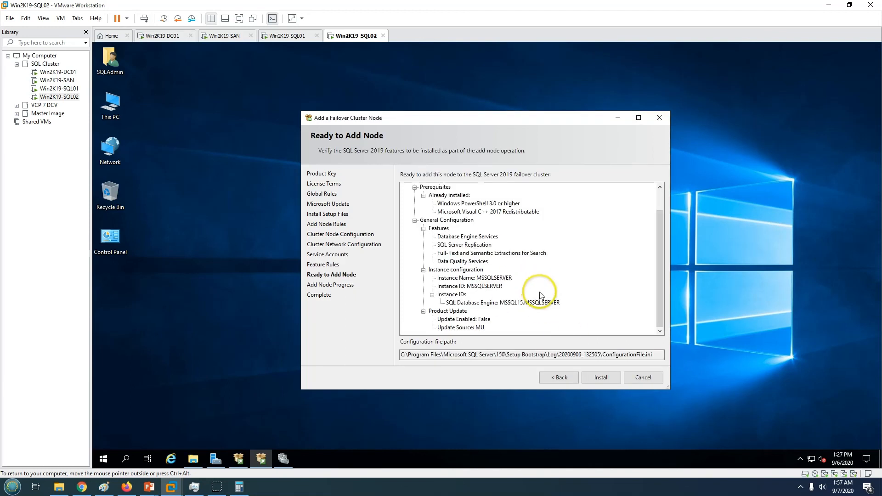
Start the add-node installation, check the cluster's roles on Win2K19-SQL01 while it runs, and return to Win2K19-SQL02
left_click(602, 379)
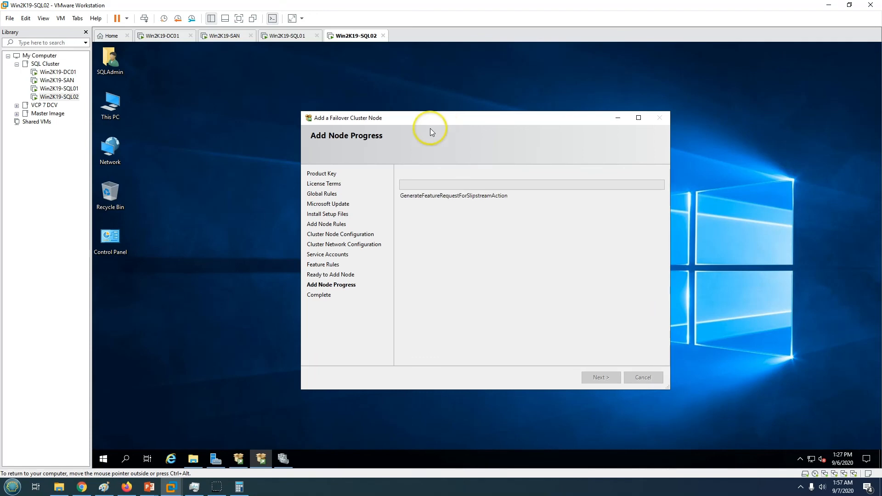
left_click_drag(431, 121, 436, 88)
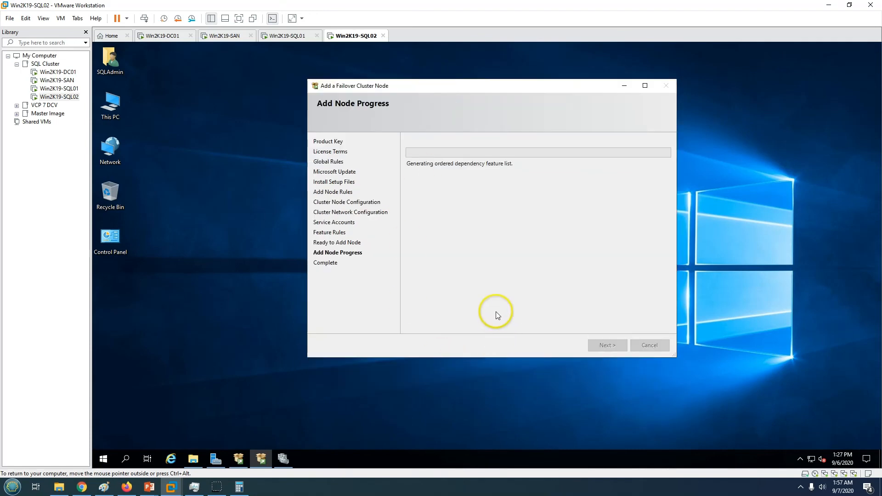
left_click(289, 36)
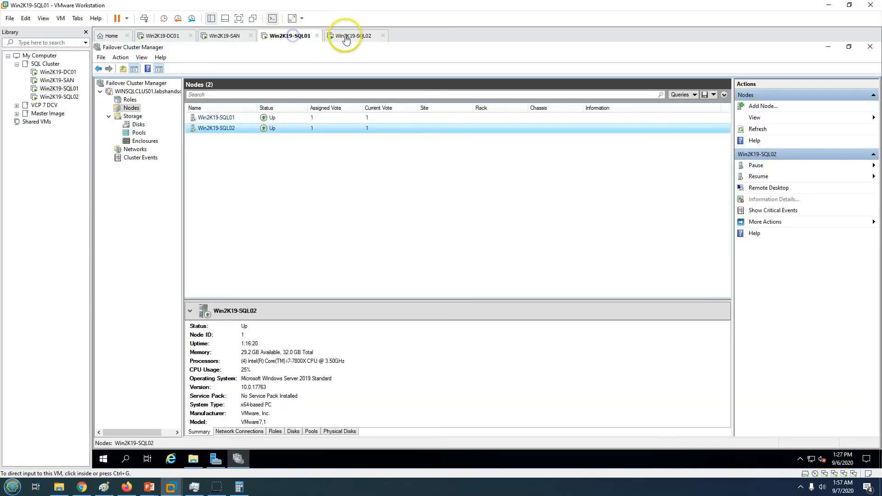
left_click(129, 100)
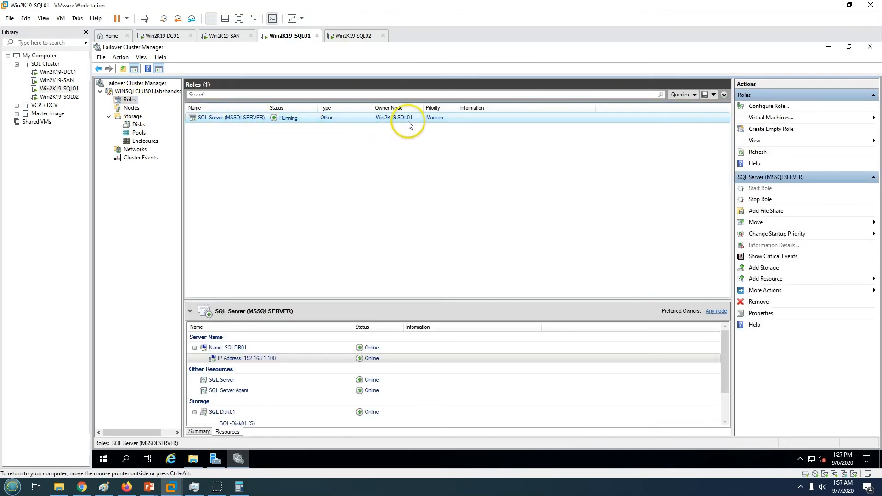
left_click(352, 36)
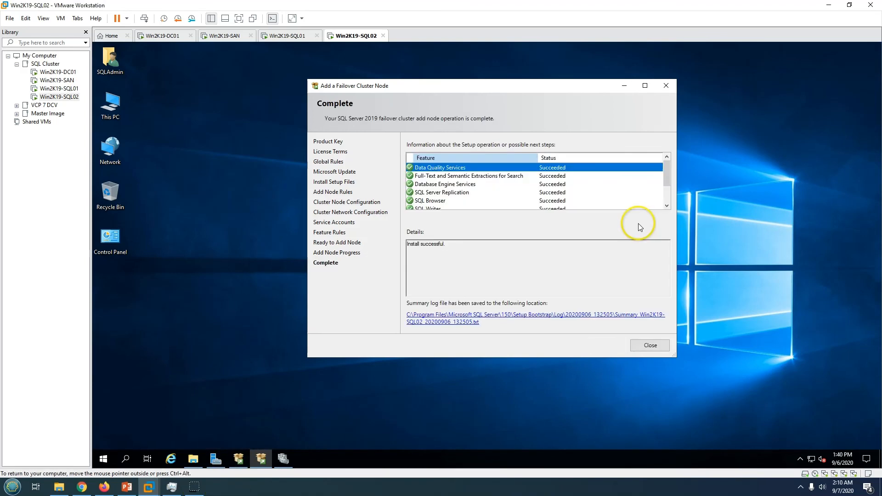
Review the installed features' status, close the Add Node wizard and SQL Server Installation Center, and bring back Failover Cluster Manager
left_click_drag(668, 176, 669, 213)
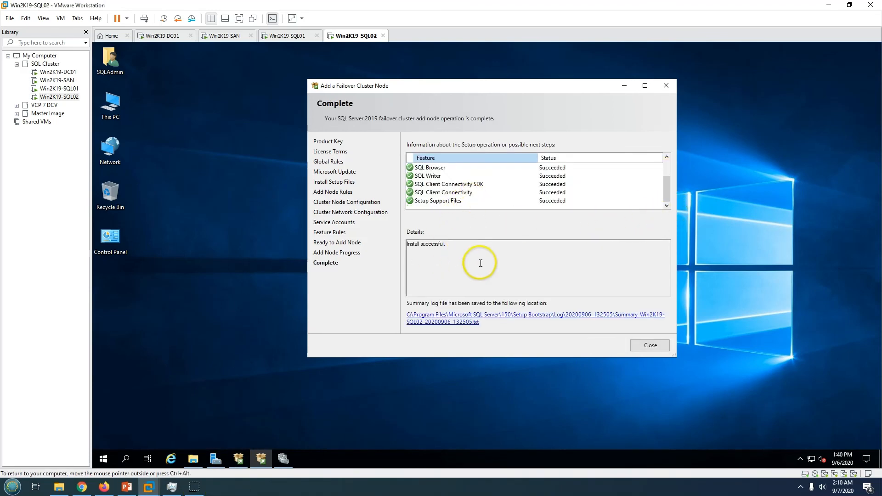
left_click(651, 346)
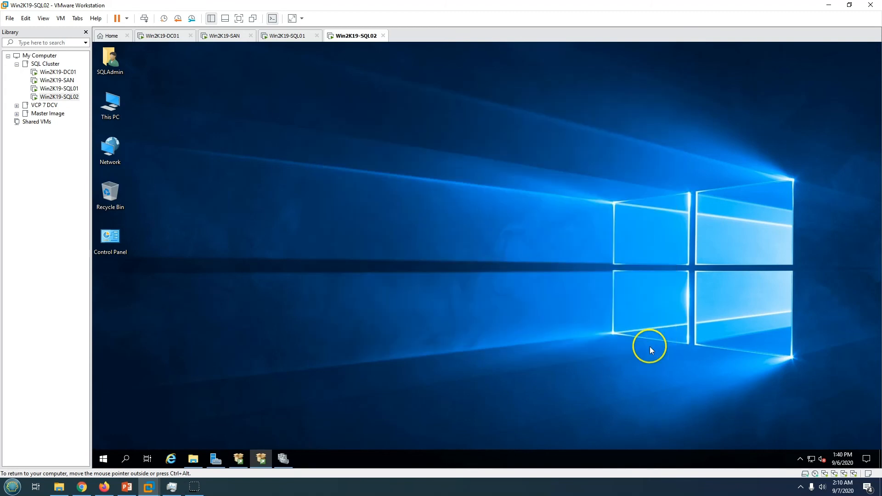
left_click(237, 460)
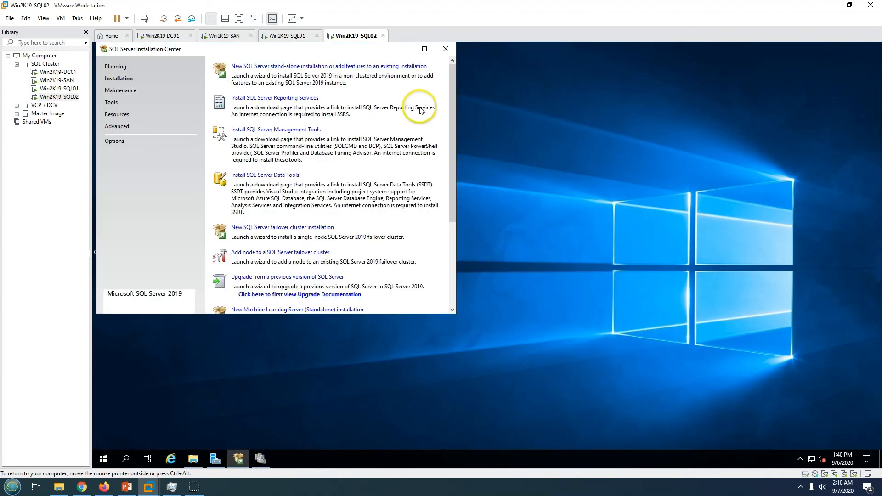
left_click(446, 48)
left_click(238, 459)
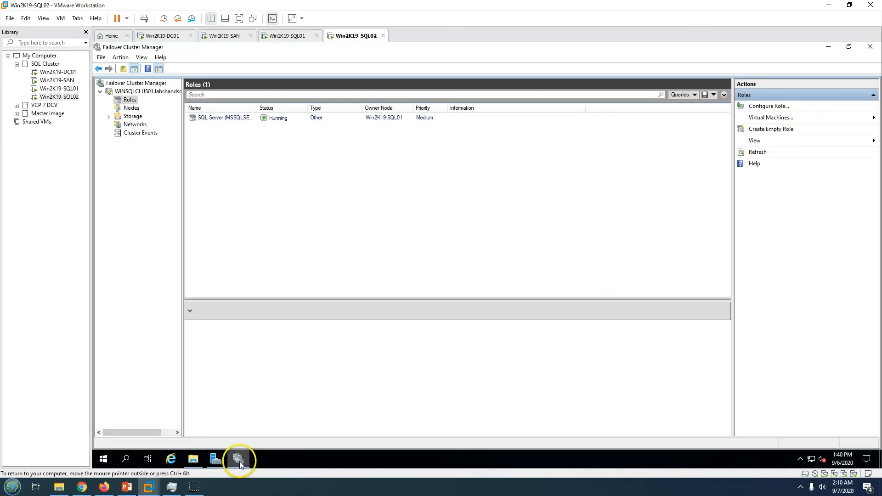
Move the SQL Server (MSSQLSERVER) clustered role to node Win2K19-SQL02 by selecting the destination node
left_click(130, 108)
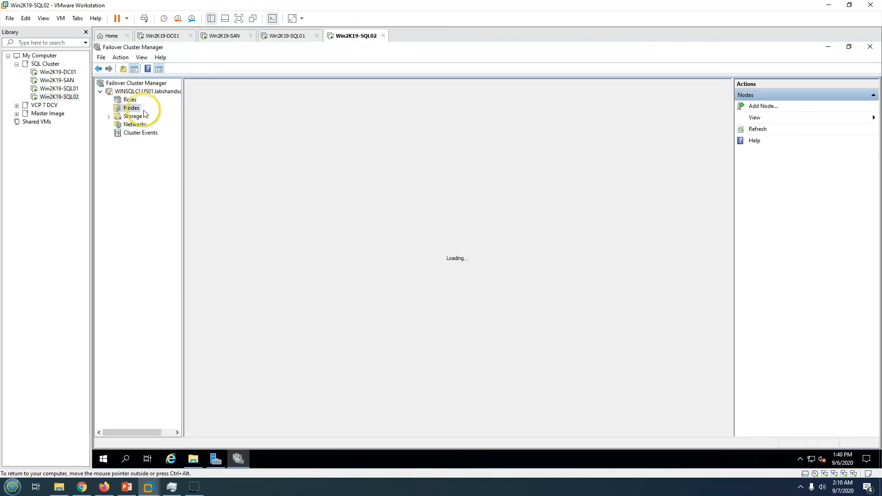
left_click(130, 100)
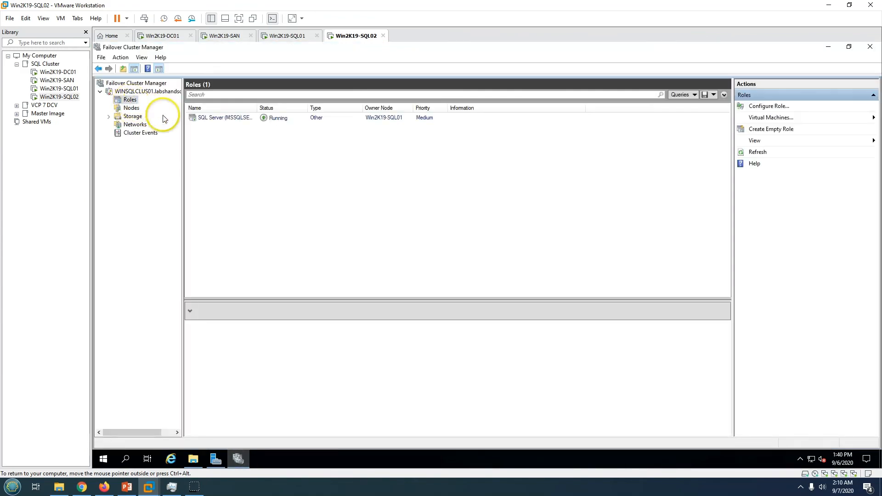
left_click(232, 118)
right_click(234, 119)
mouse_move(262, 161)
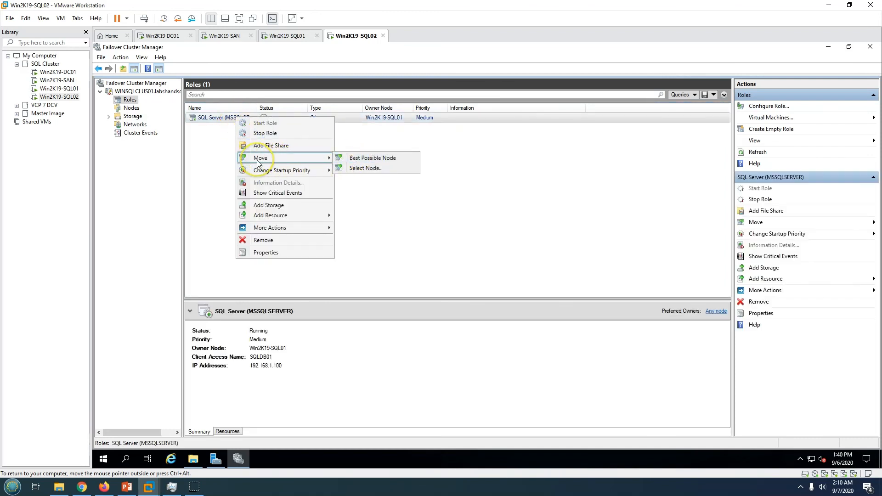
left_click(374, 169)
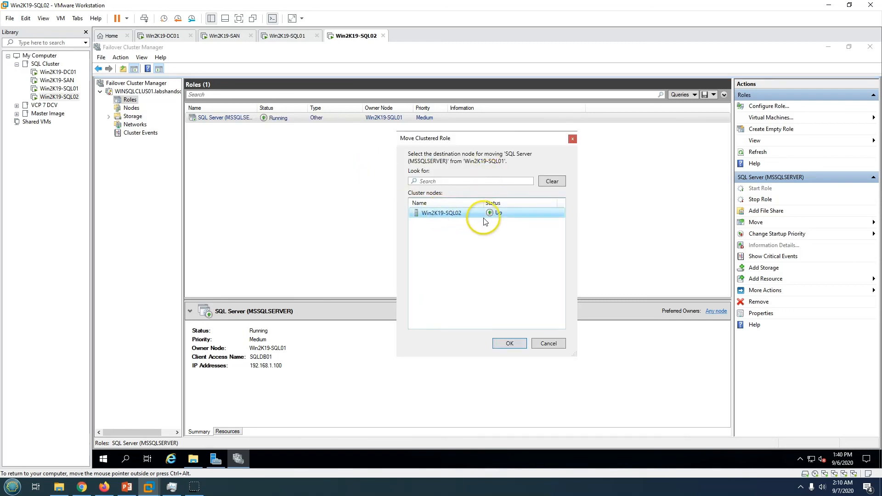
left_click(512, 346)
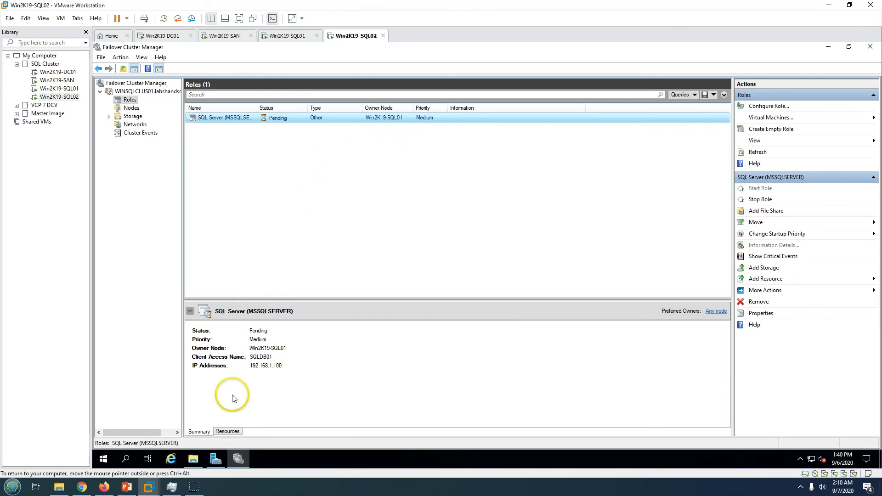
Show the SQL Server role's resources in an enlarged details area and check the status of the server name, services, CEIP role and SQL-Disk01
left_click(227, 431)
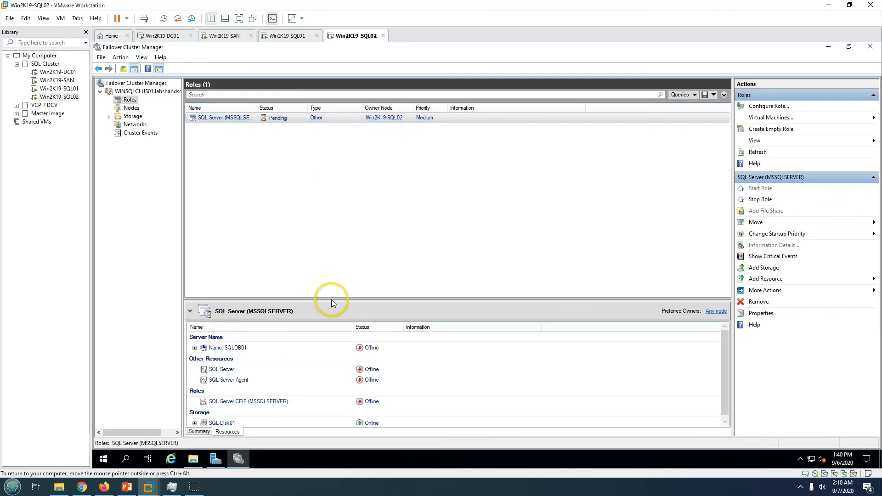
left_click_drag(332, 300, 338, 213)
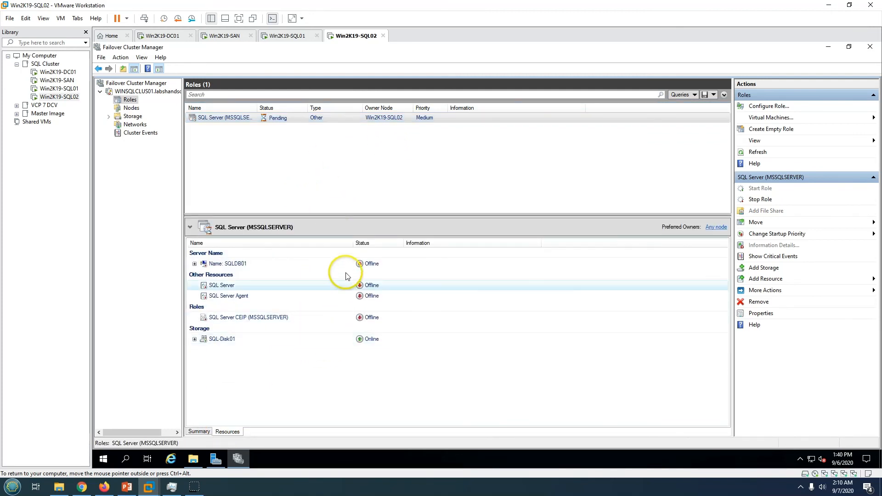
left_click(269, 117)
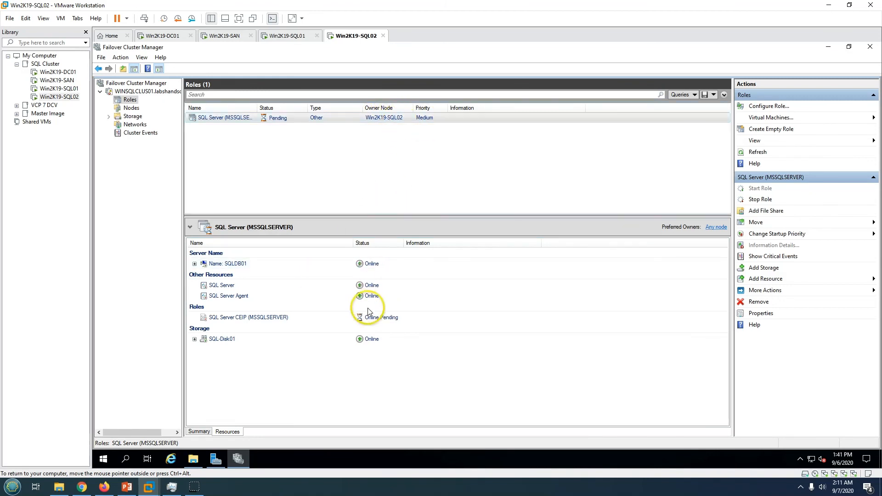
left_click(366, 339)
left_click(366, 263)
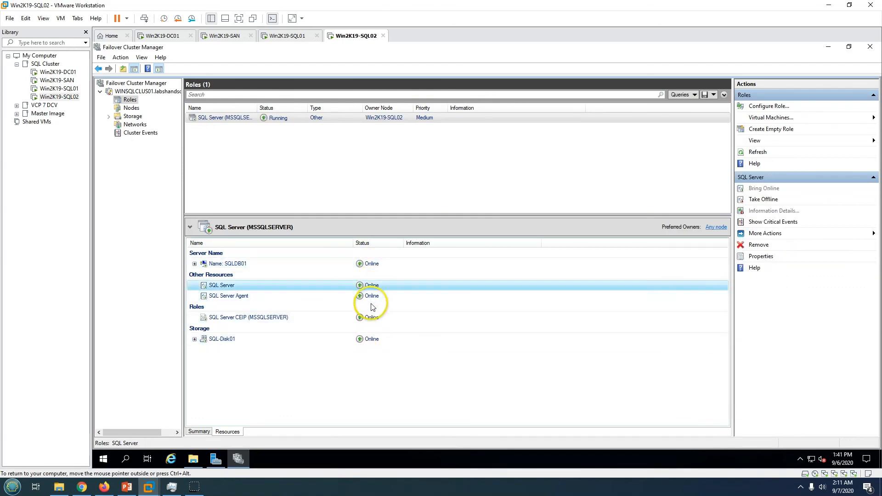
left_click(370, 318)
left_click(372, 340)
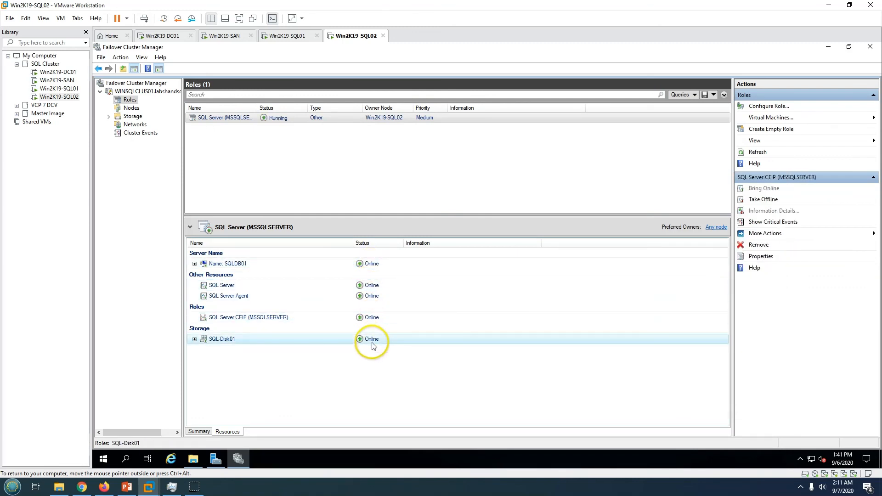
Move the SQL Server (MSSQLSERVER) clustered role back to node Win2K19-SQL01
right_click(298, 118)
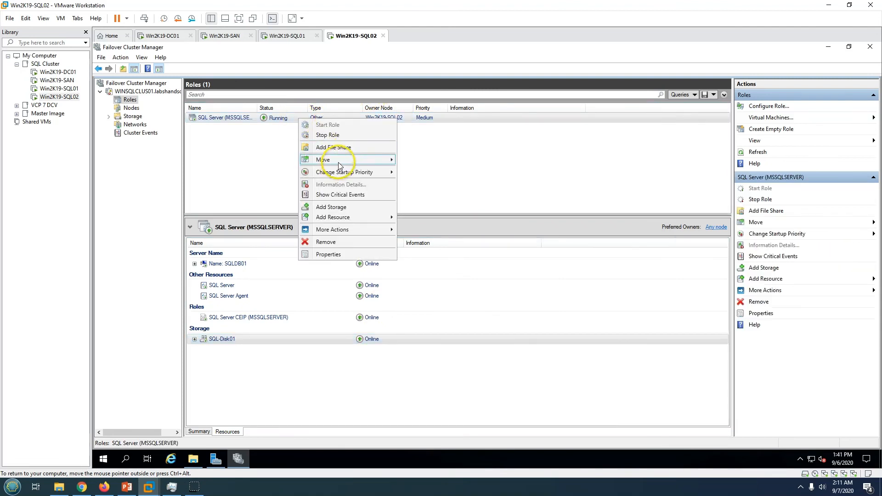
mouse_move(340, 161)
left_click(427, 171)
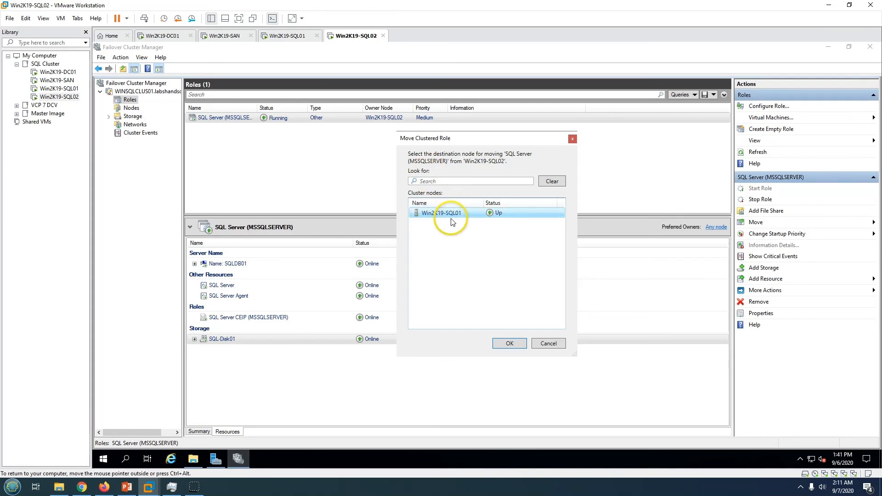
left_click(508, 344)
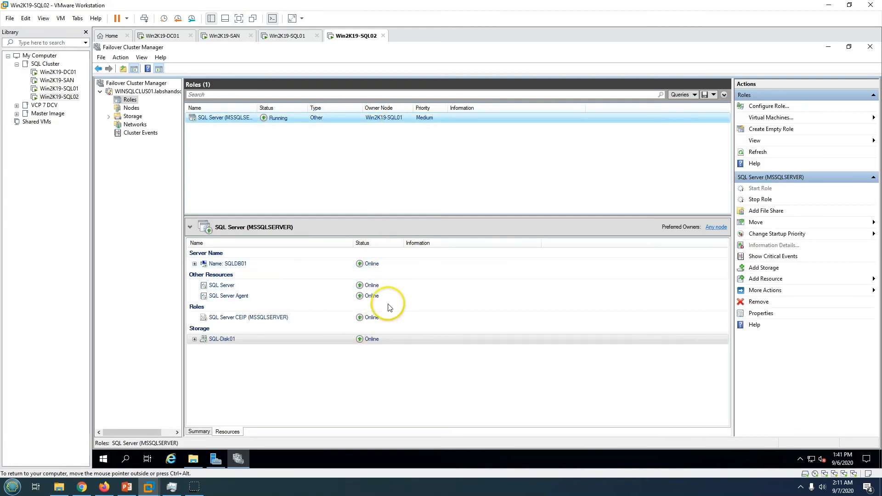
Switch to the PowerPoint slide show and review the cluster installation slides back to the title slide and forward to the closing slide
left_click(127, 487)
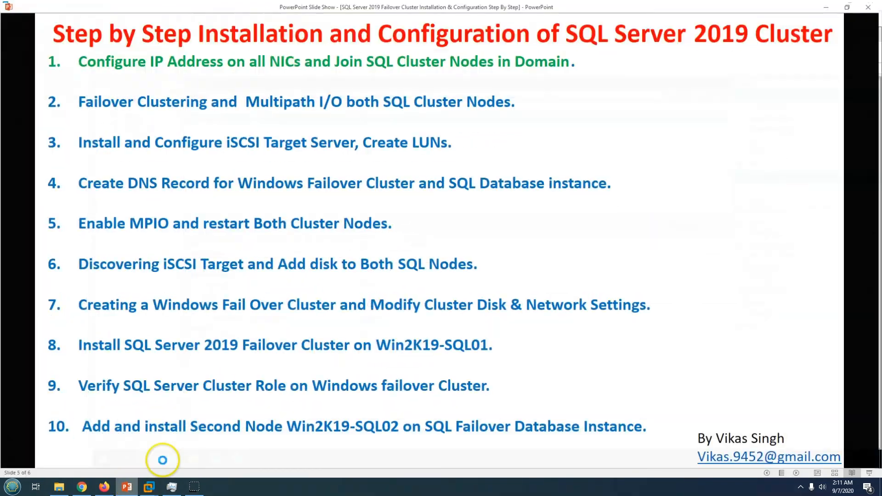
left_click(316, 273)
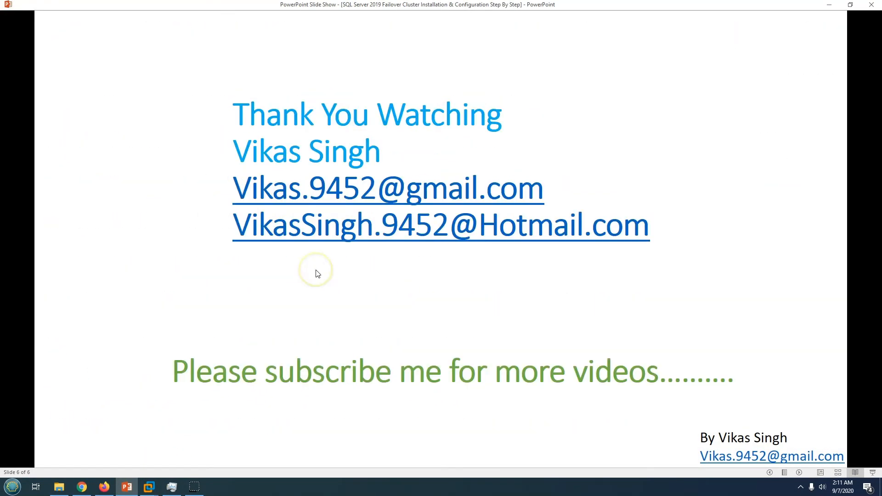
key("Left")
key("Left")
key("Left")
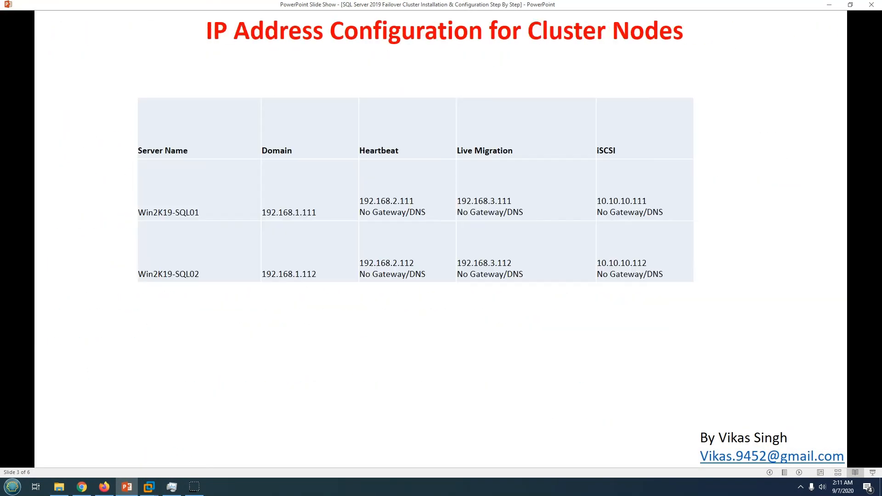
key("Left")
key("Left")
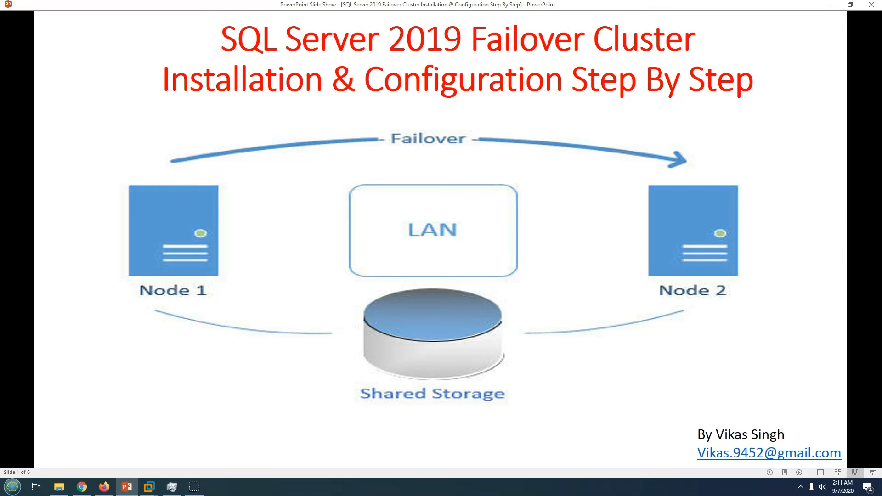
key("Right")
key("Right")
key("Right")
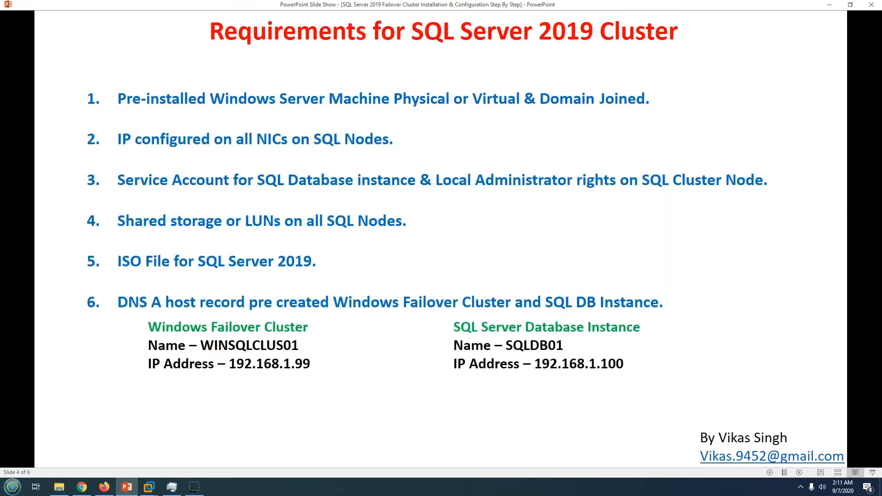
key("Right")
key("Right")
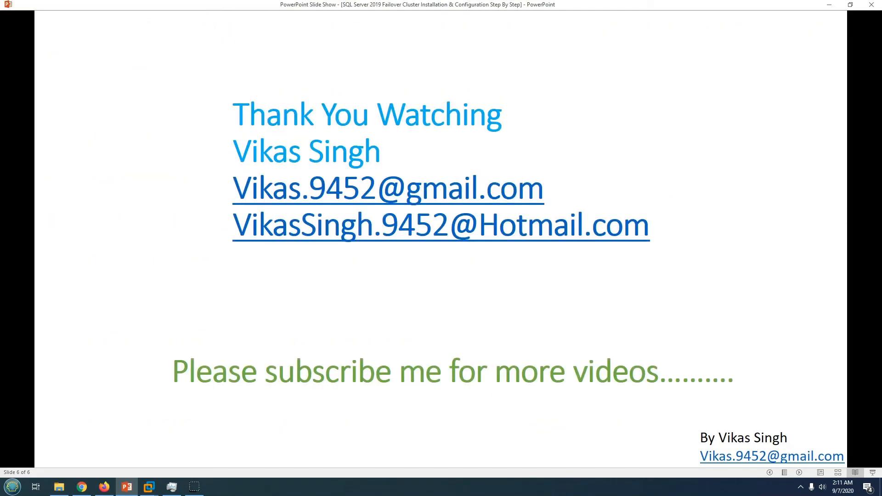